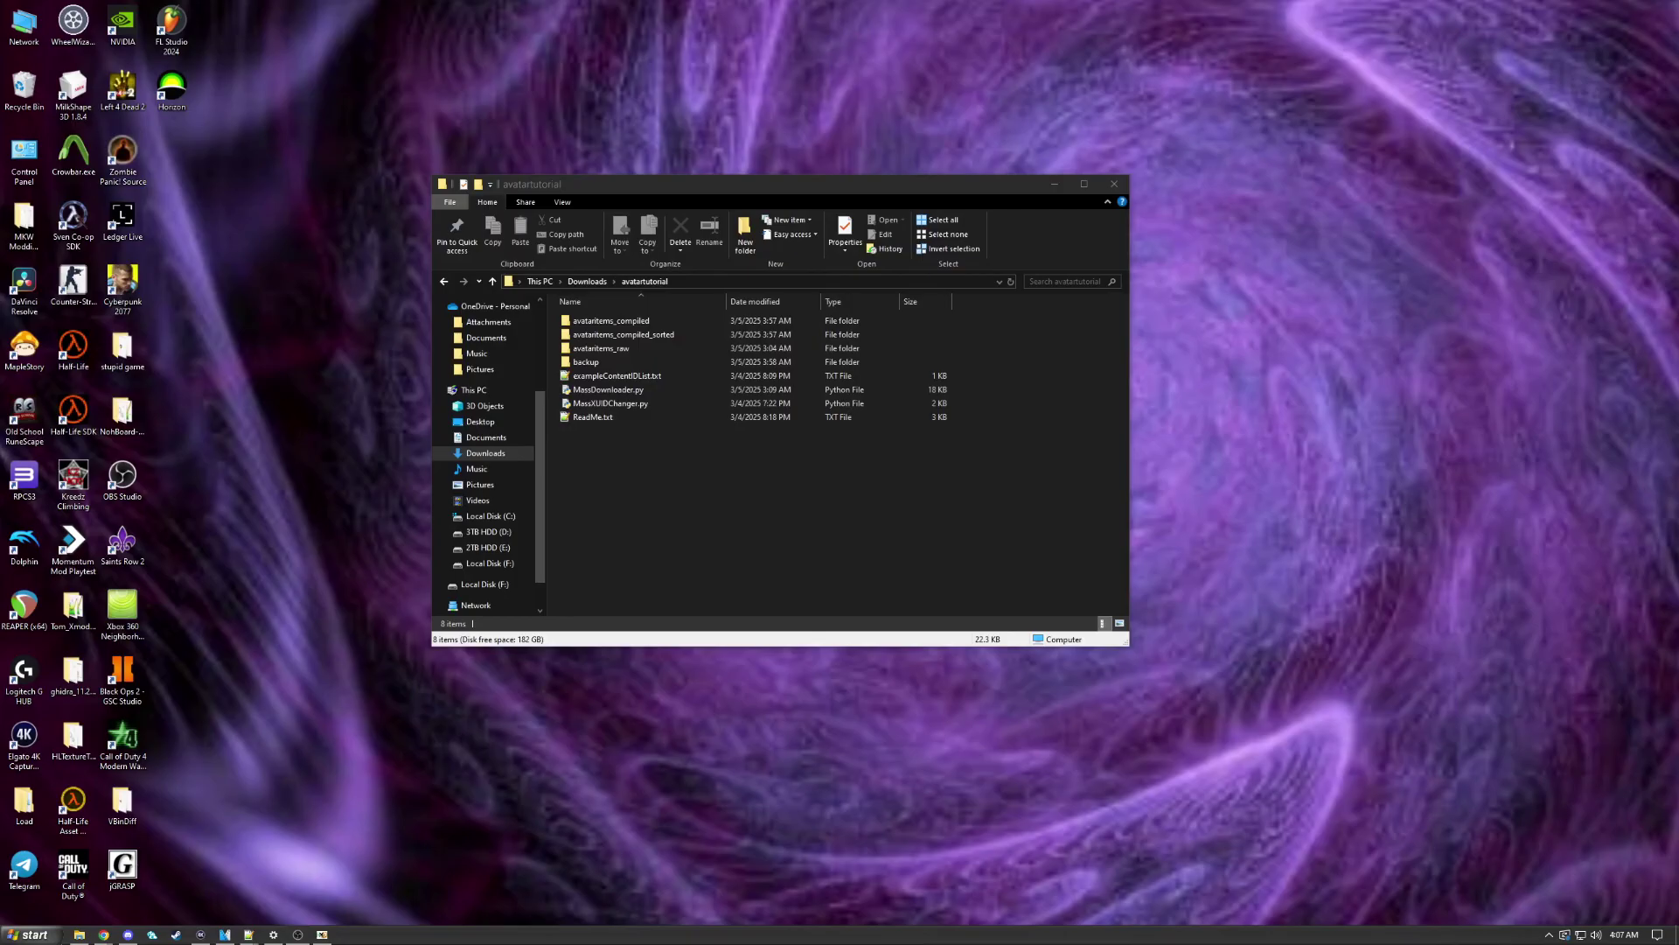
Step: Browse the Avatar Item Archive's #Trending items, checking Forever Alone Animation and then Grumpy Cat
click(584, 281)
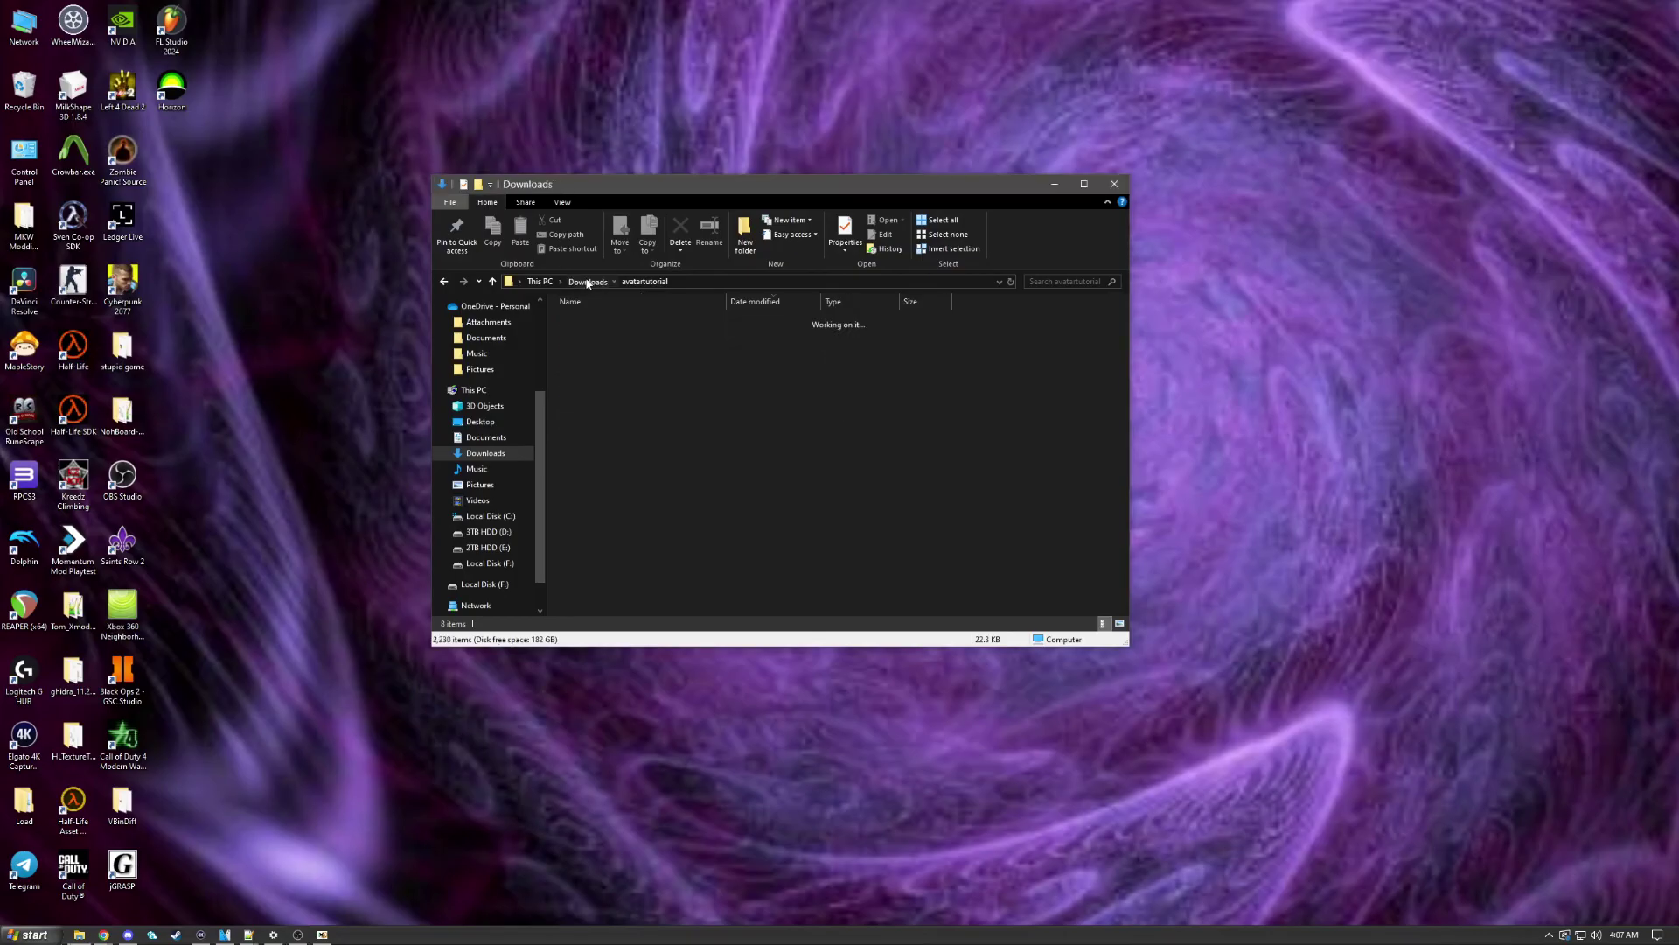
double_click(626, 339)
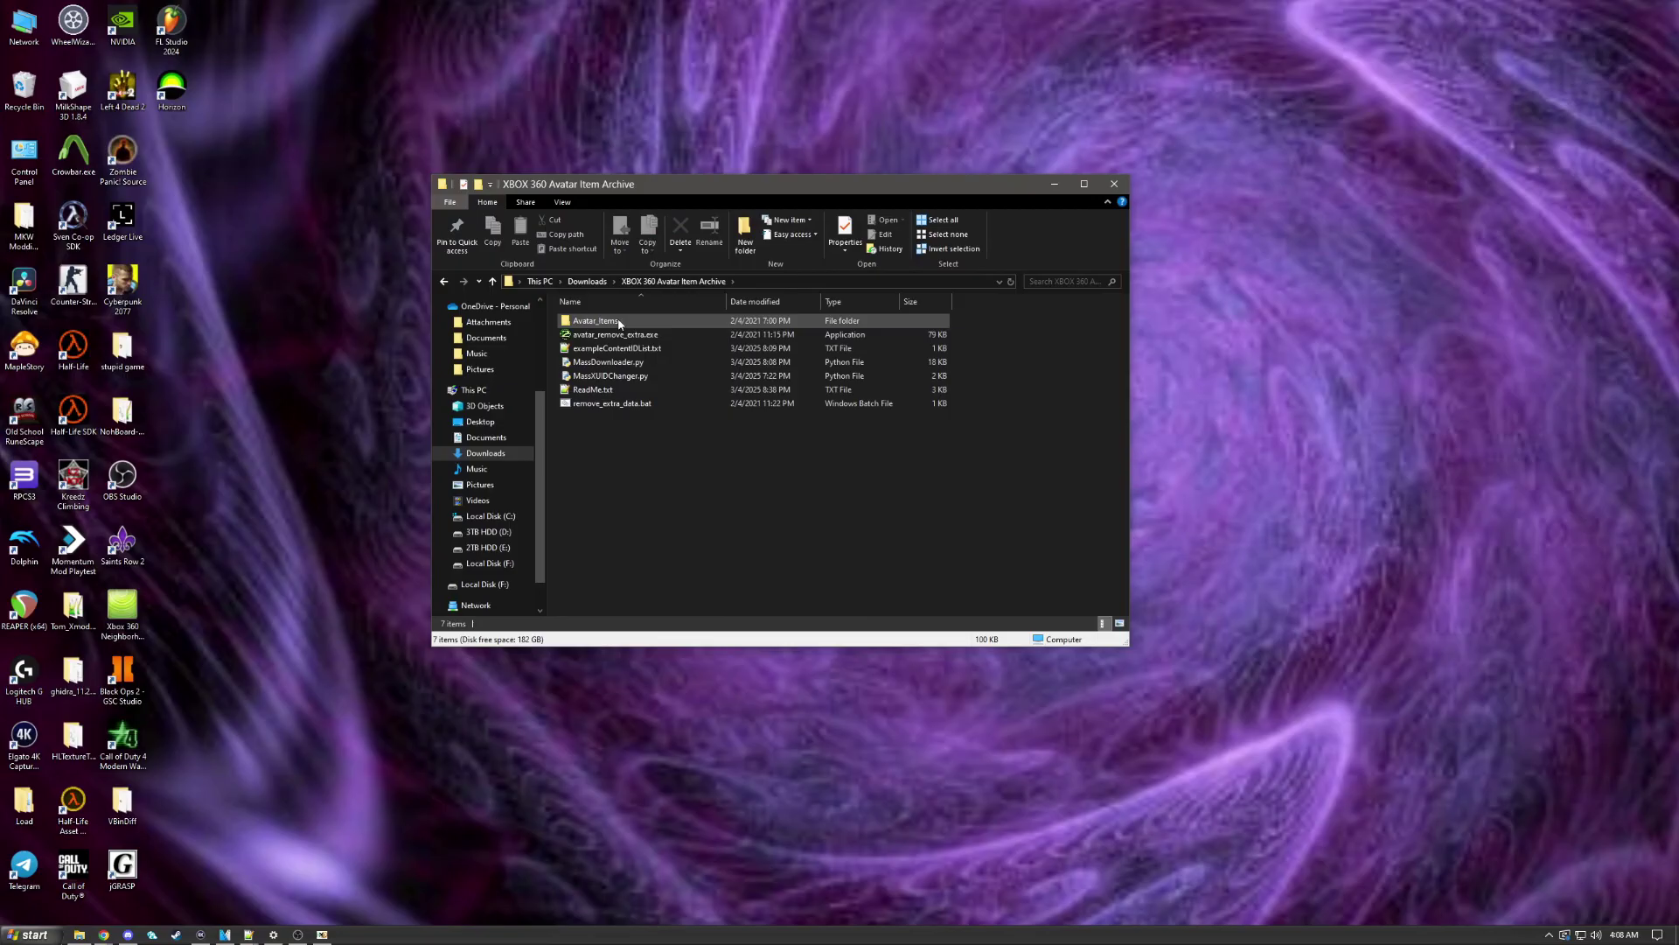
double_click(619, 322)
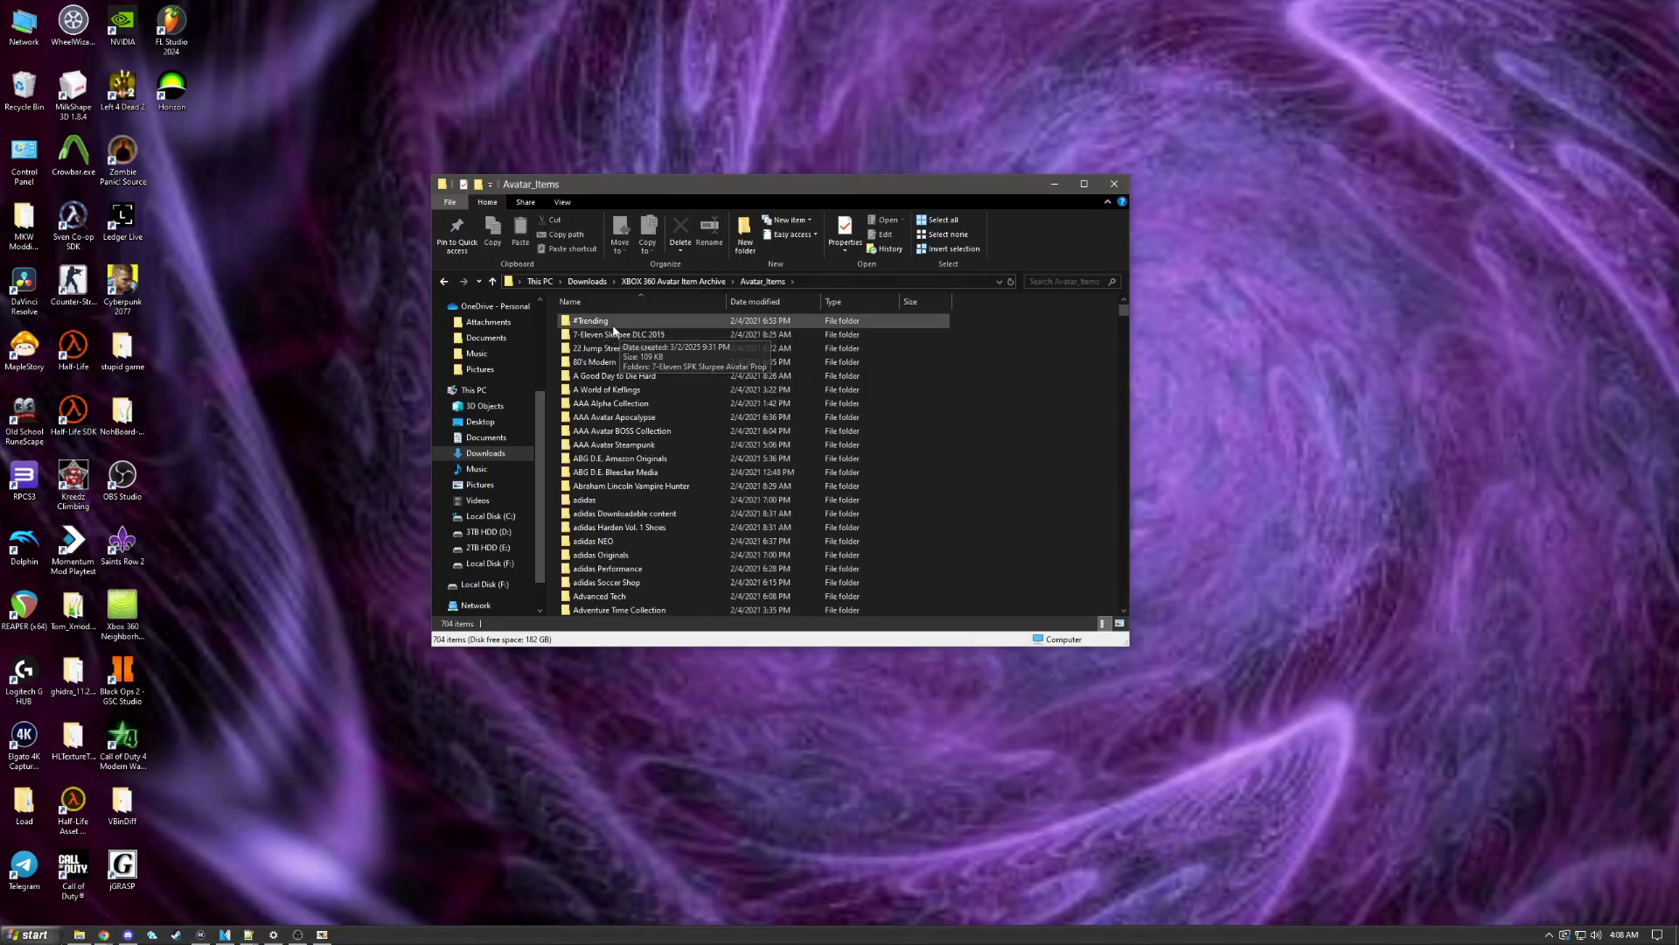
double_click(612, 322)
double_click(632, 350)
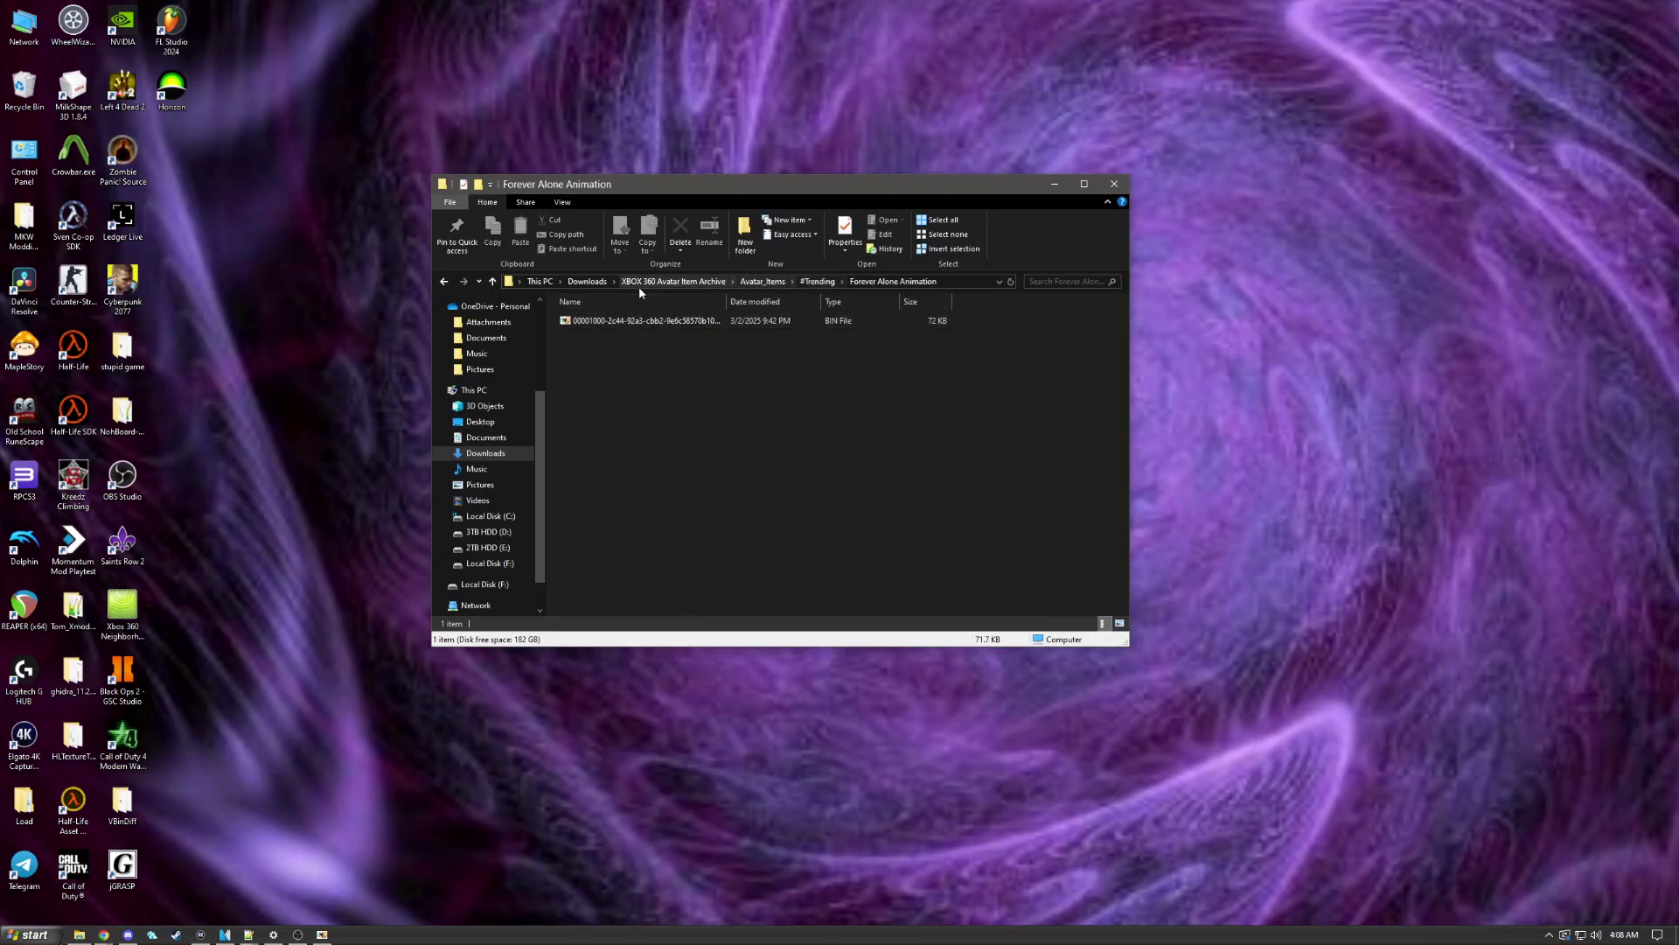
click(817, 281)
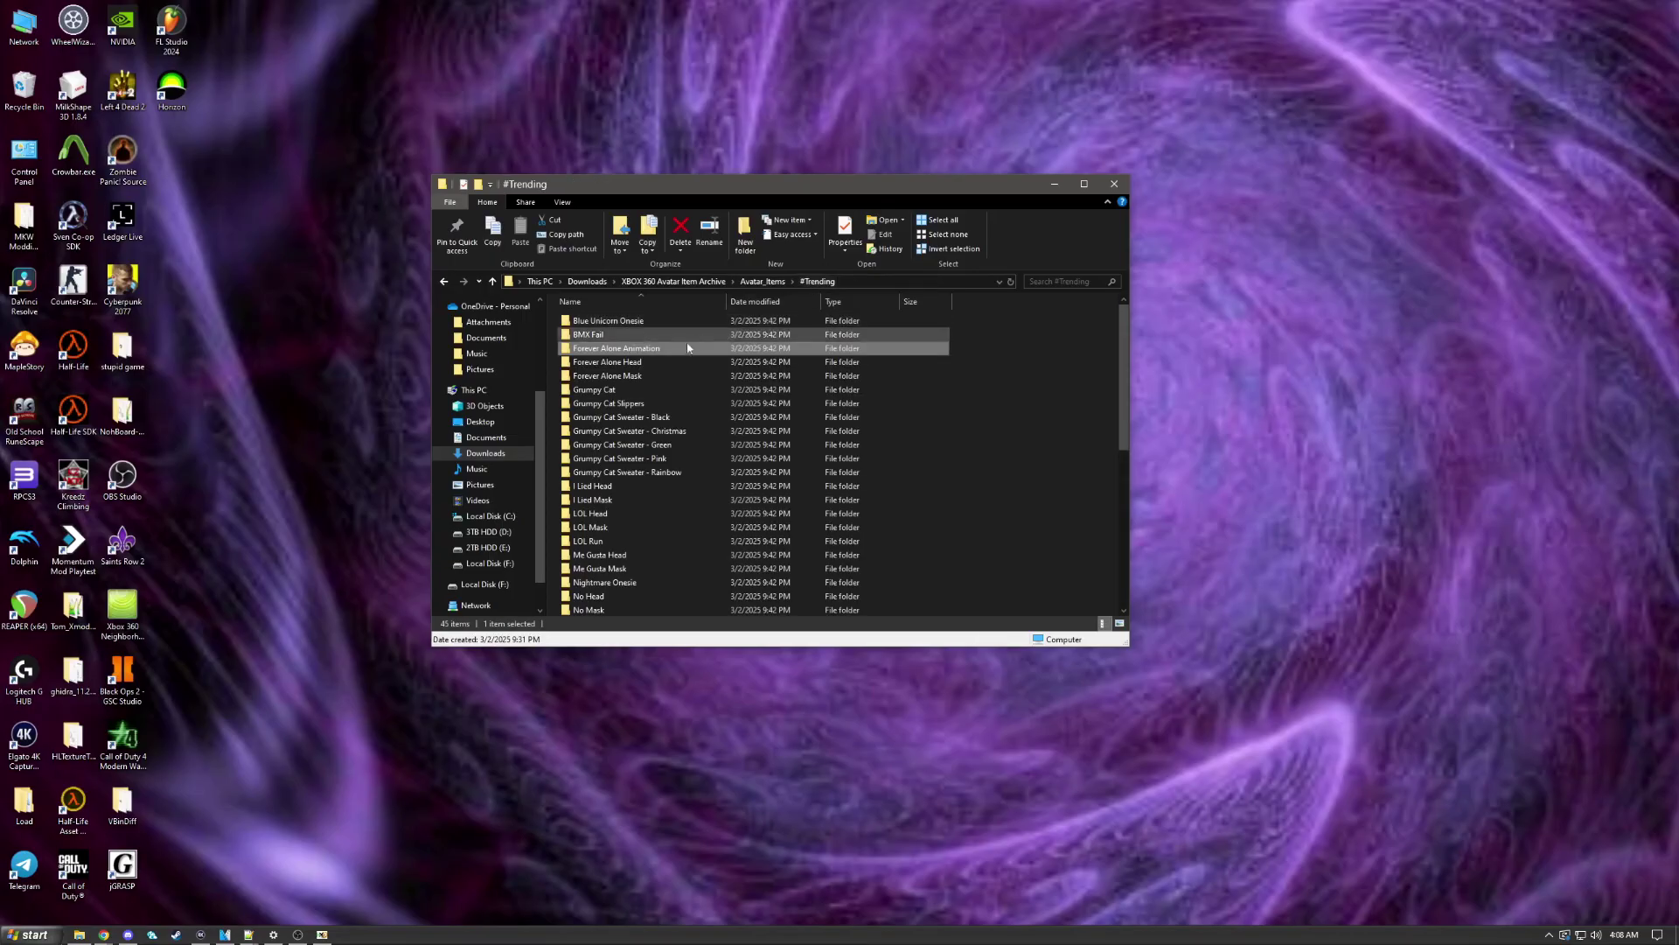
double_click(673, 390)
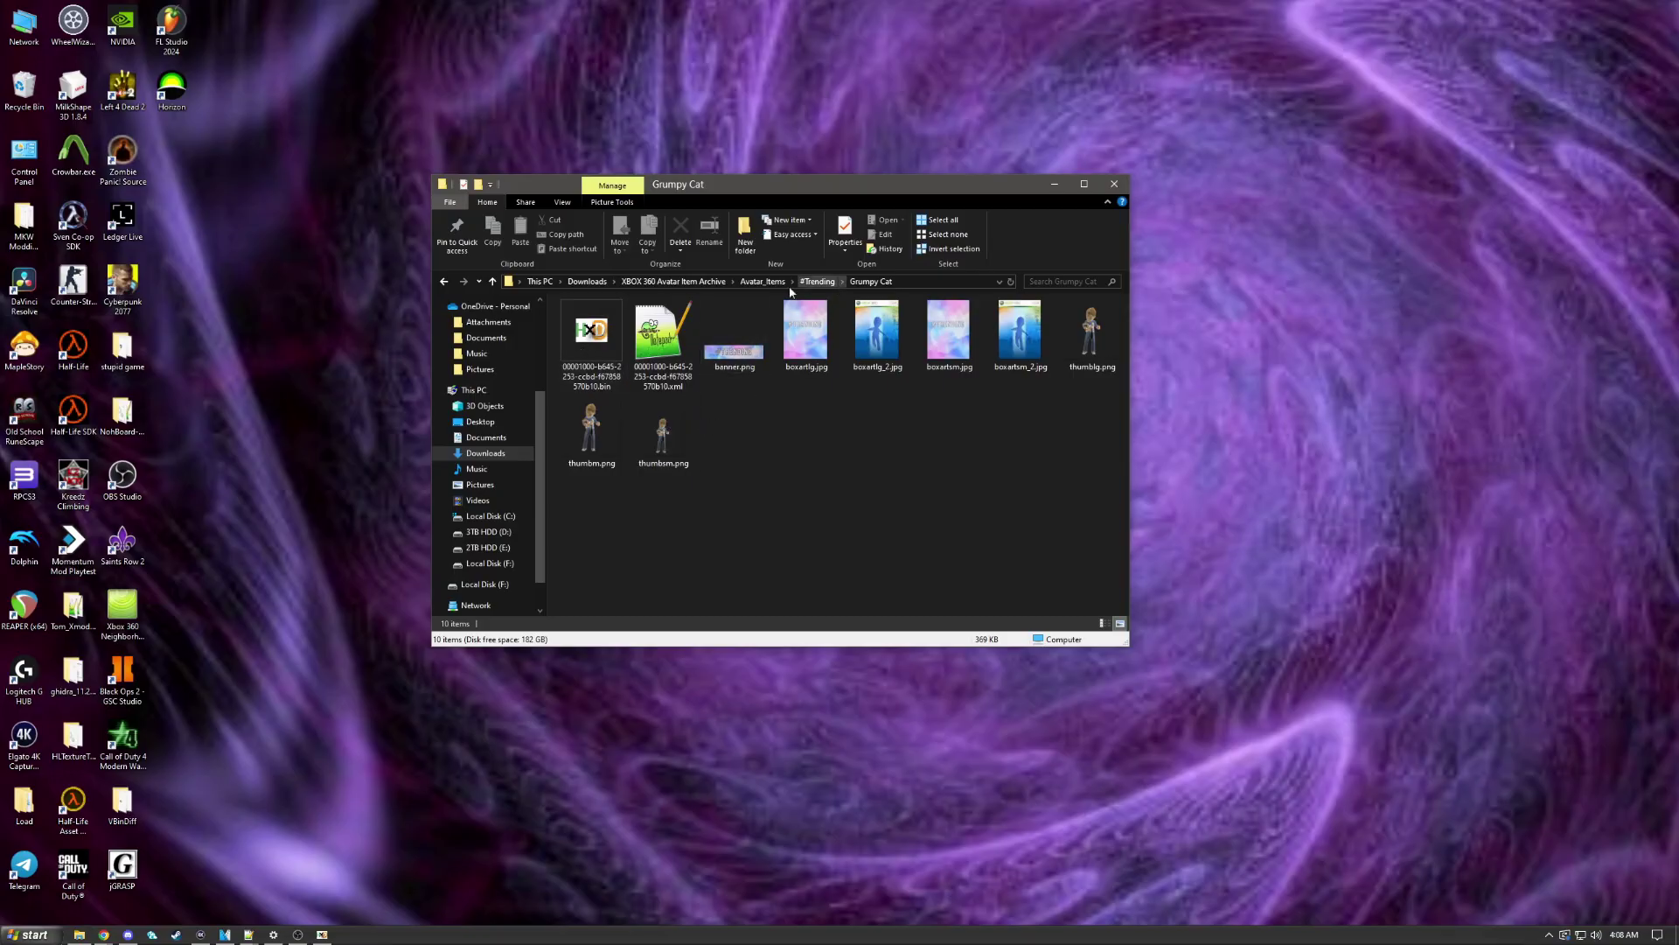
click(600, 281)
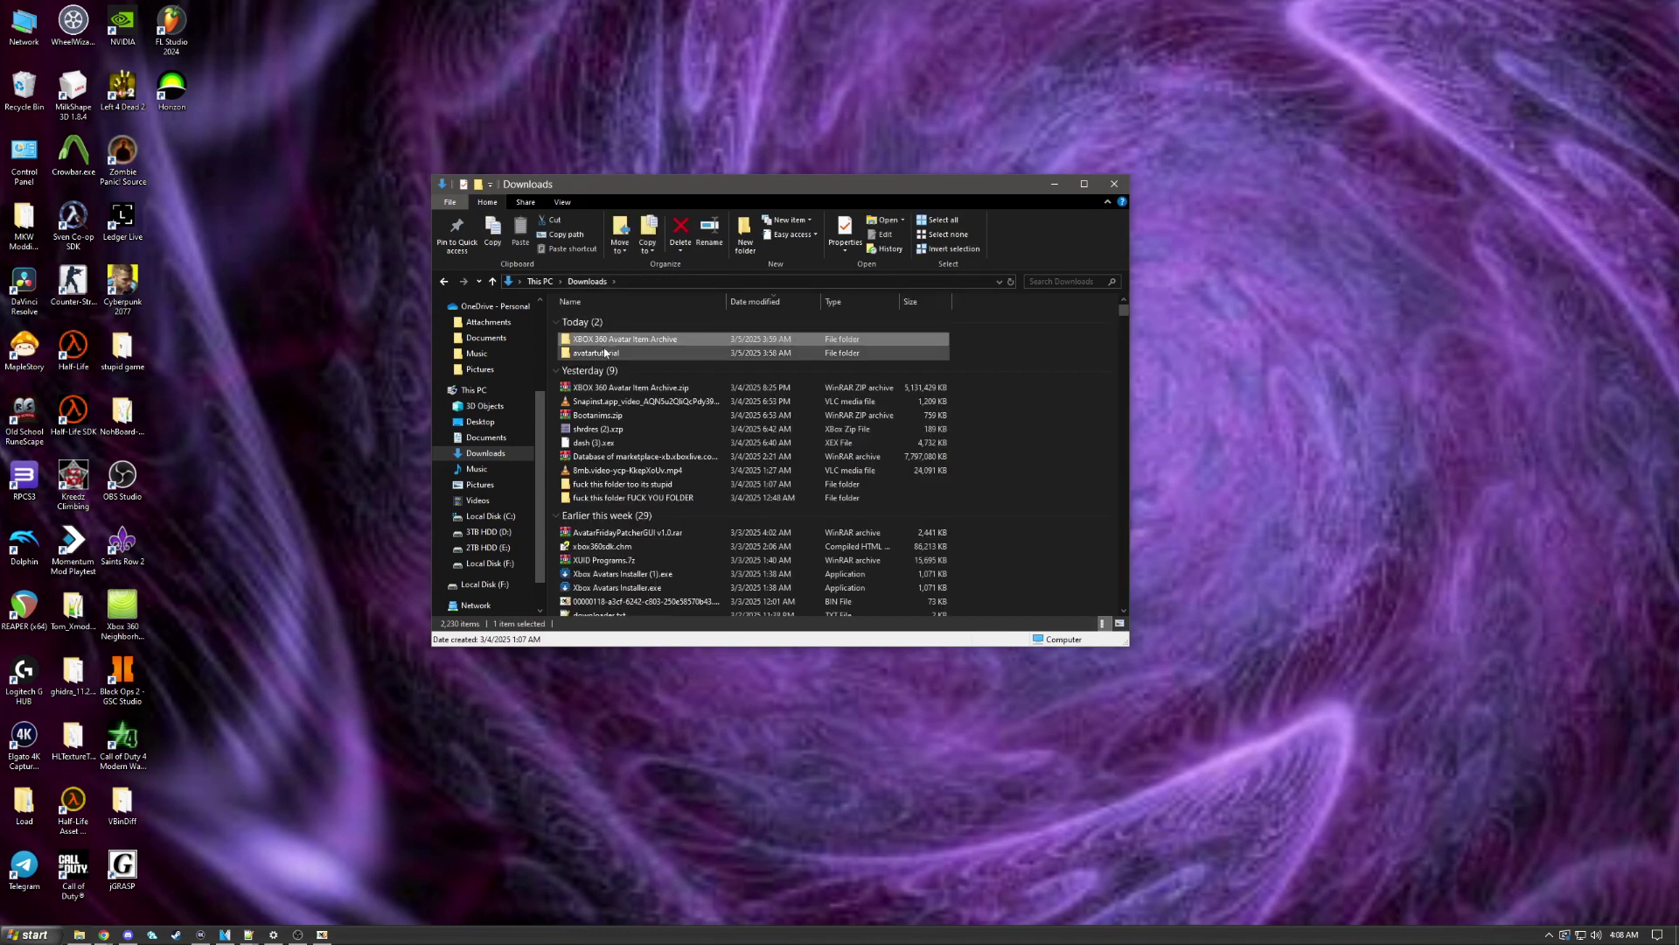
Step: Open avatartutorial > avataritems_raw > #Trending > Grumpy Cat Slippers and view it as large icons
click(605, 356)
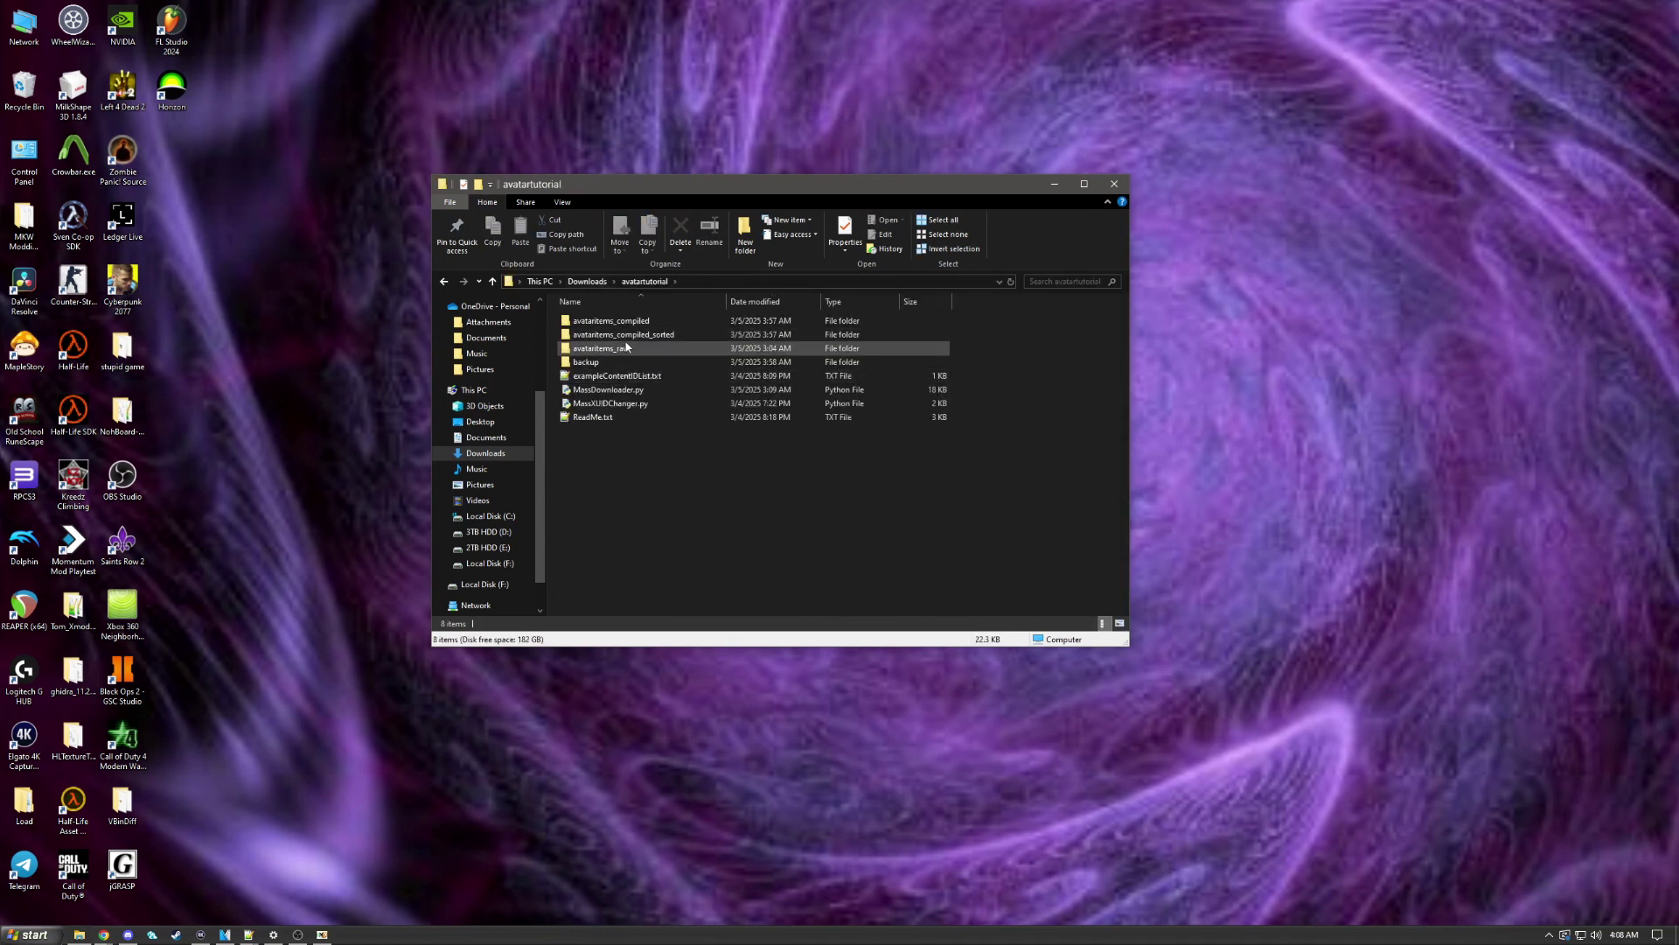
double_click(624, 348)
double_click(629, 321)
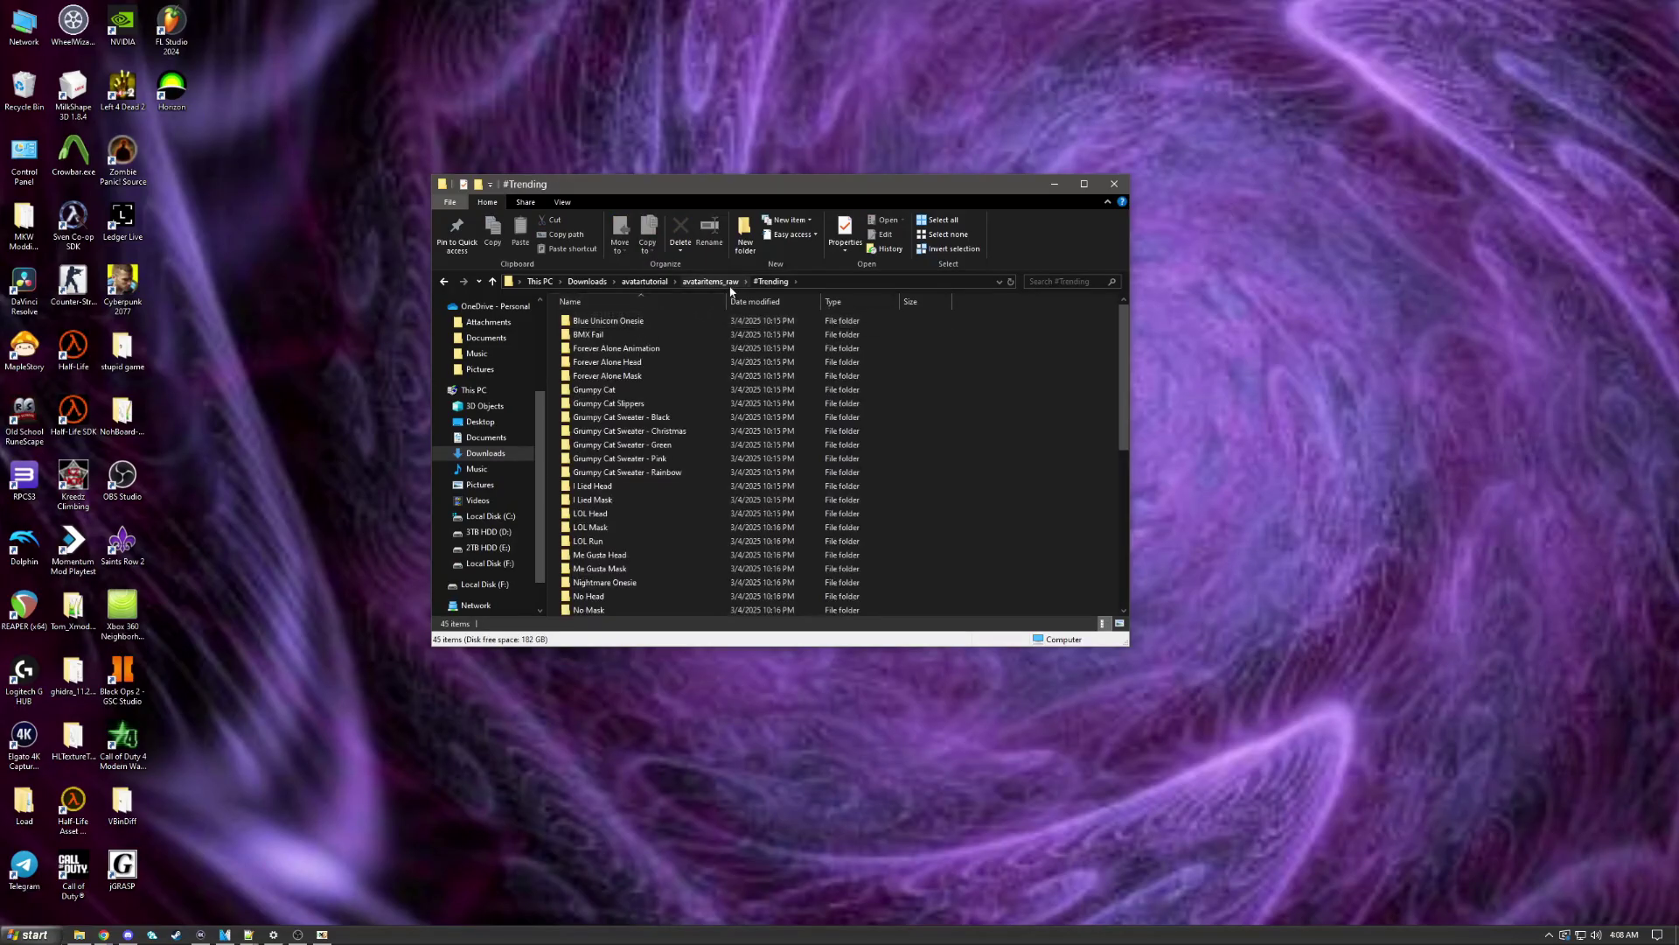
double_click(628, 402)
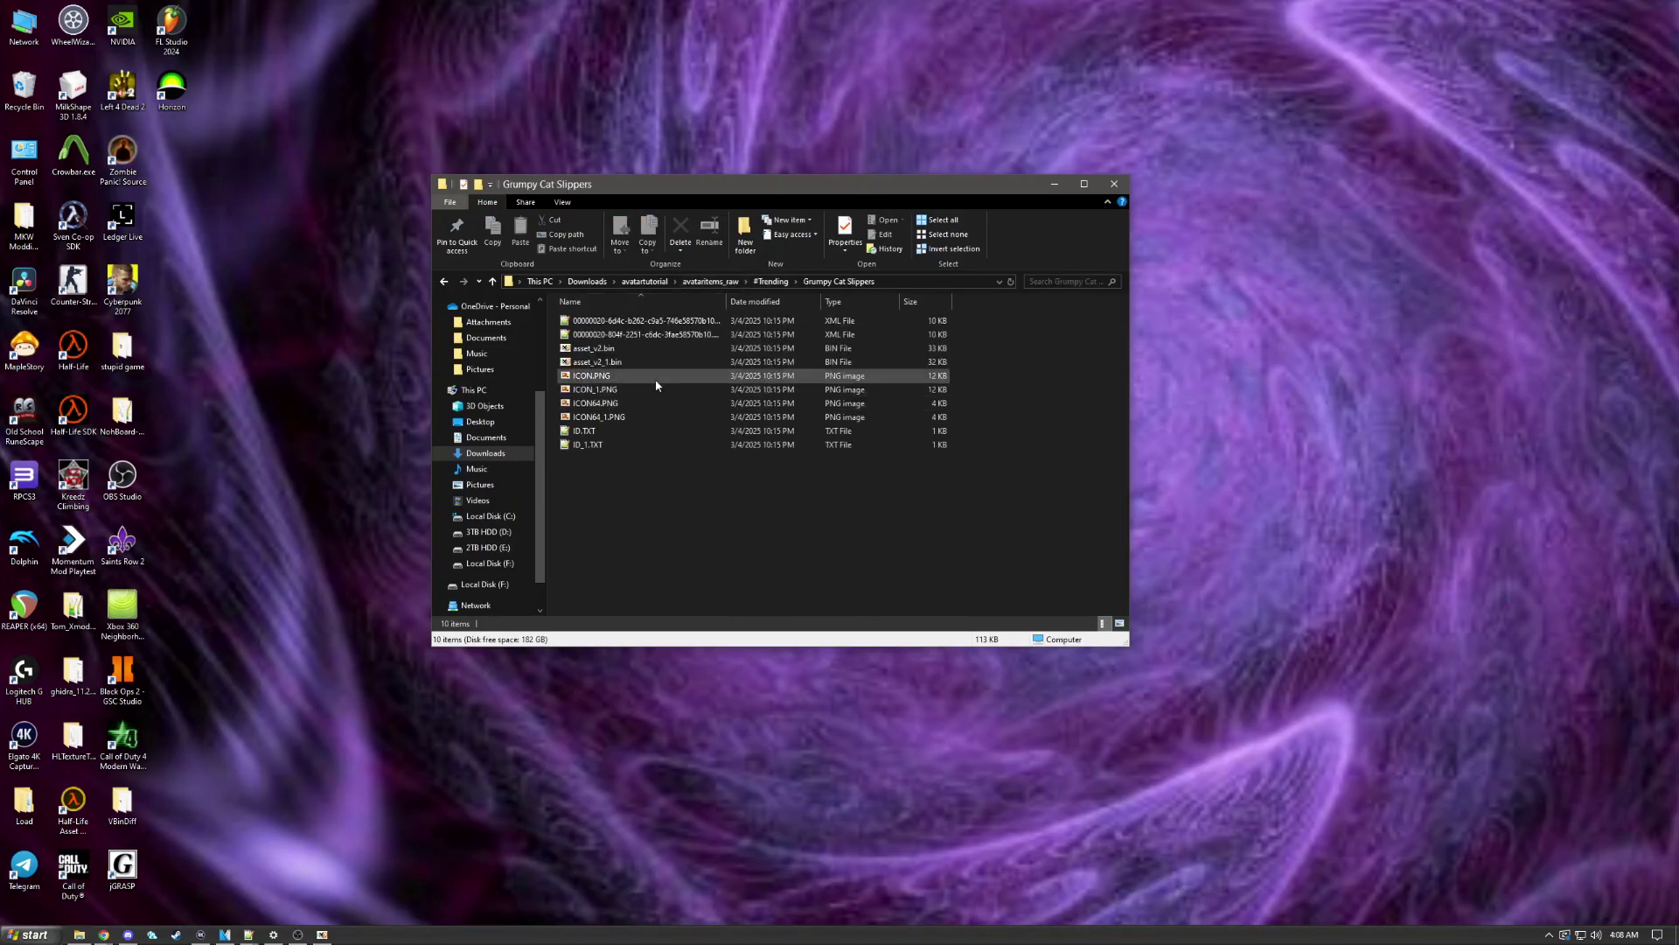
scroll(710, 421, up, 5)
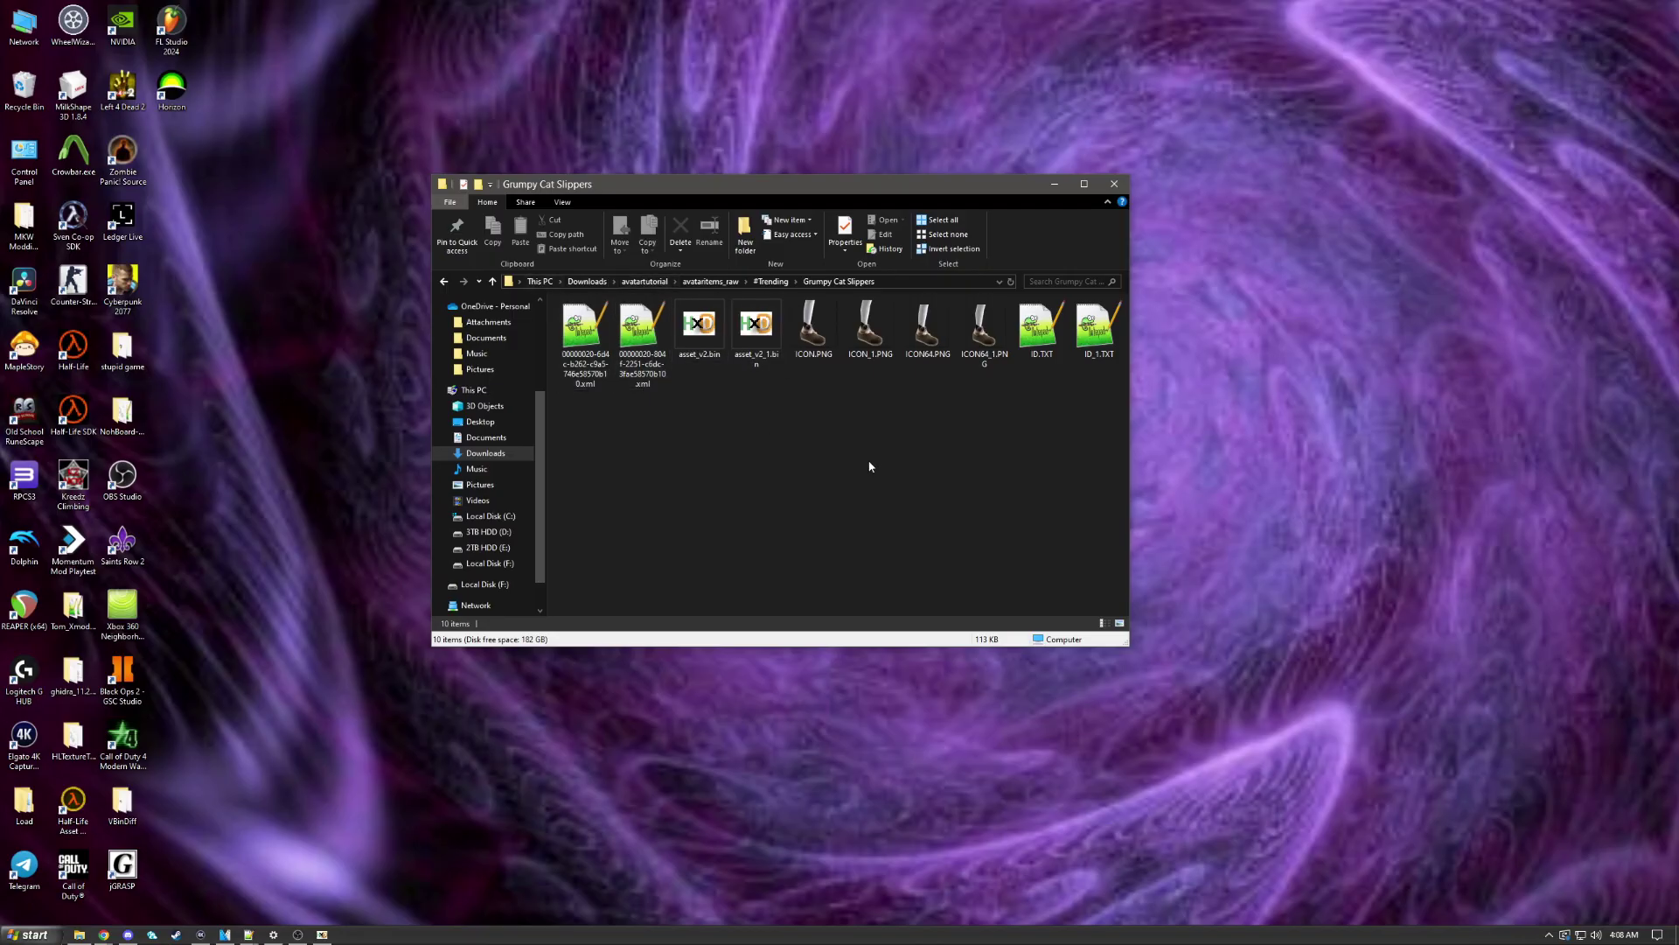
Step: Check AAA Avatar Apocalypse's Road Warrior Eye Patch folder, then return to avatartutorial
click(699, 282)
double_click(687, 413)
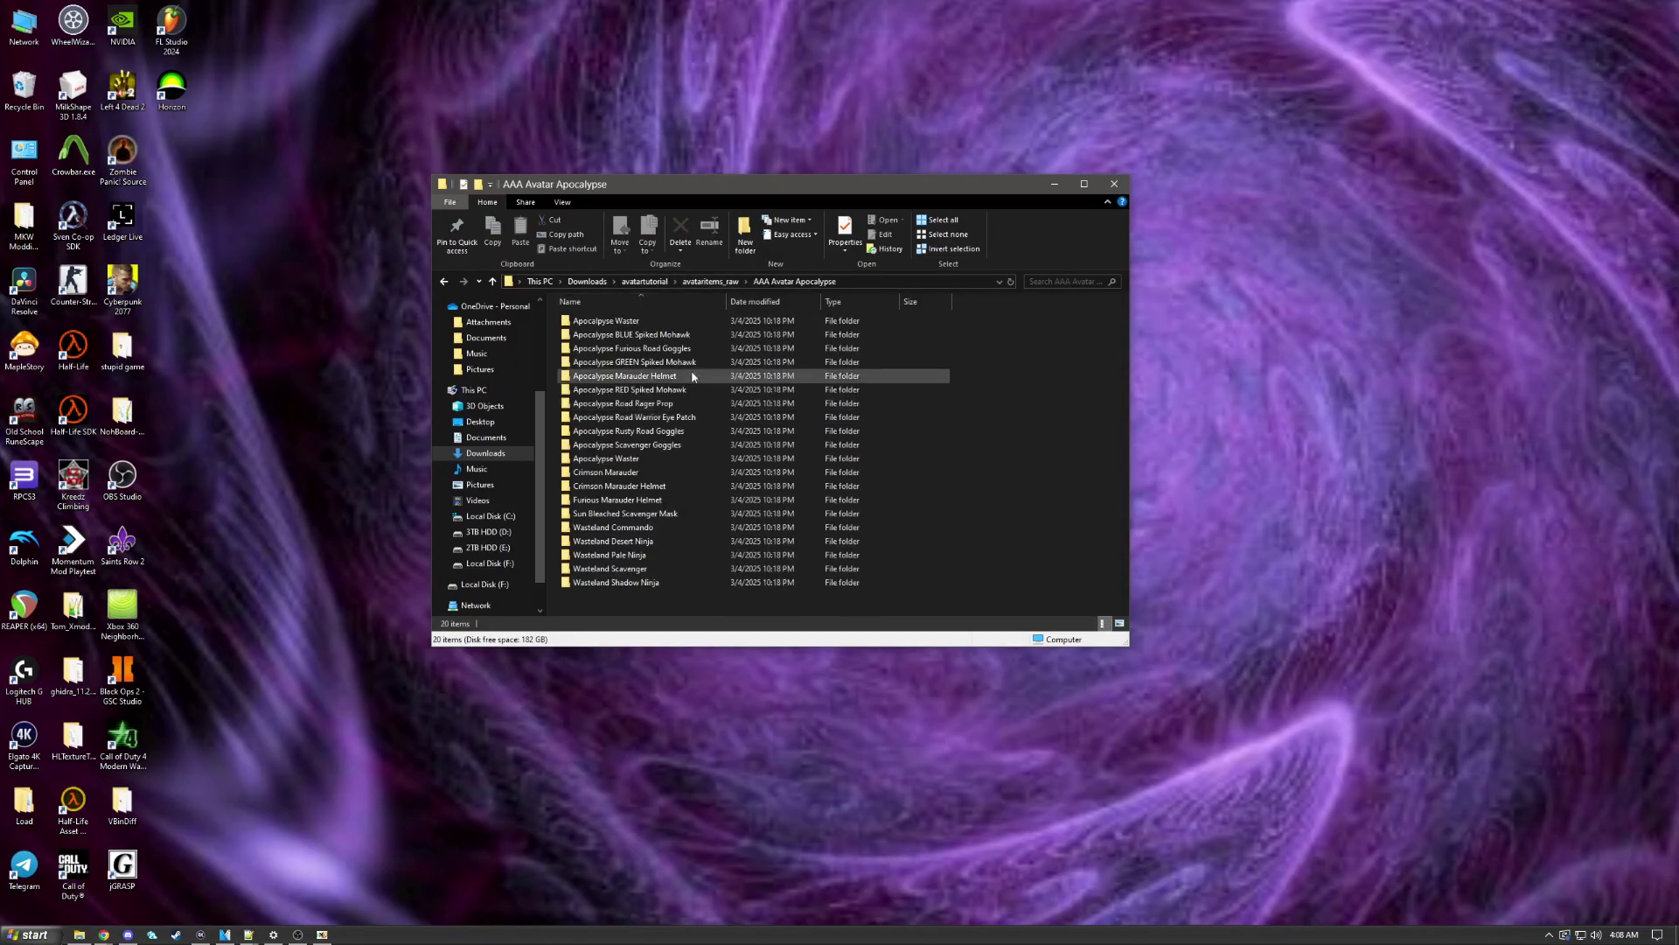
double_click(688, 420)
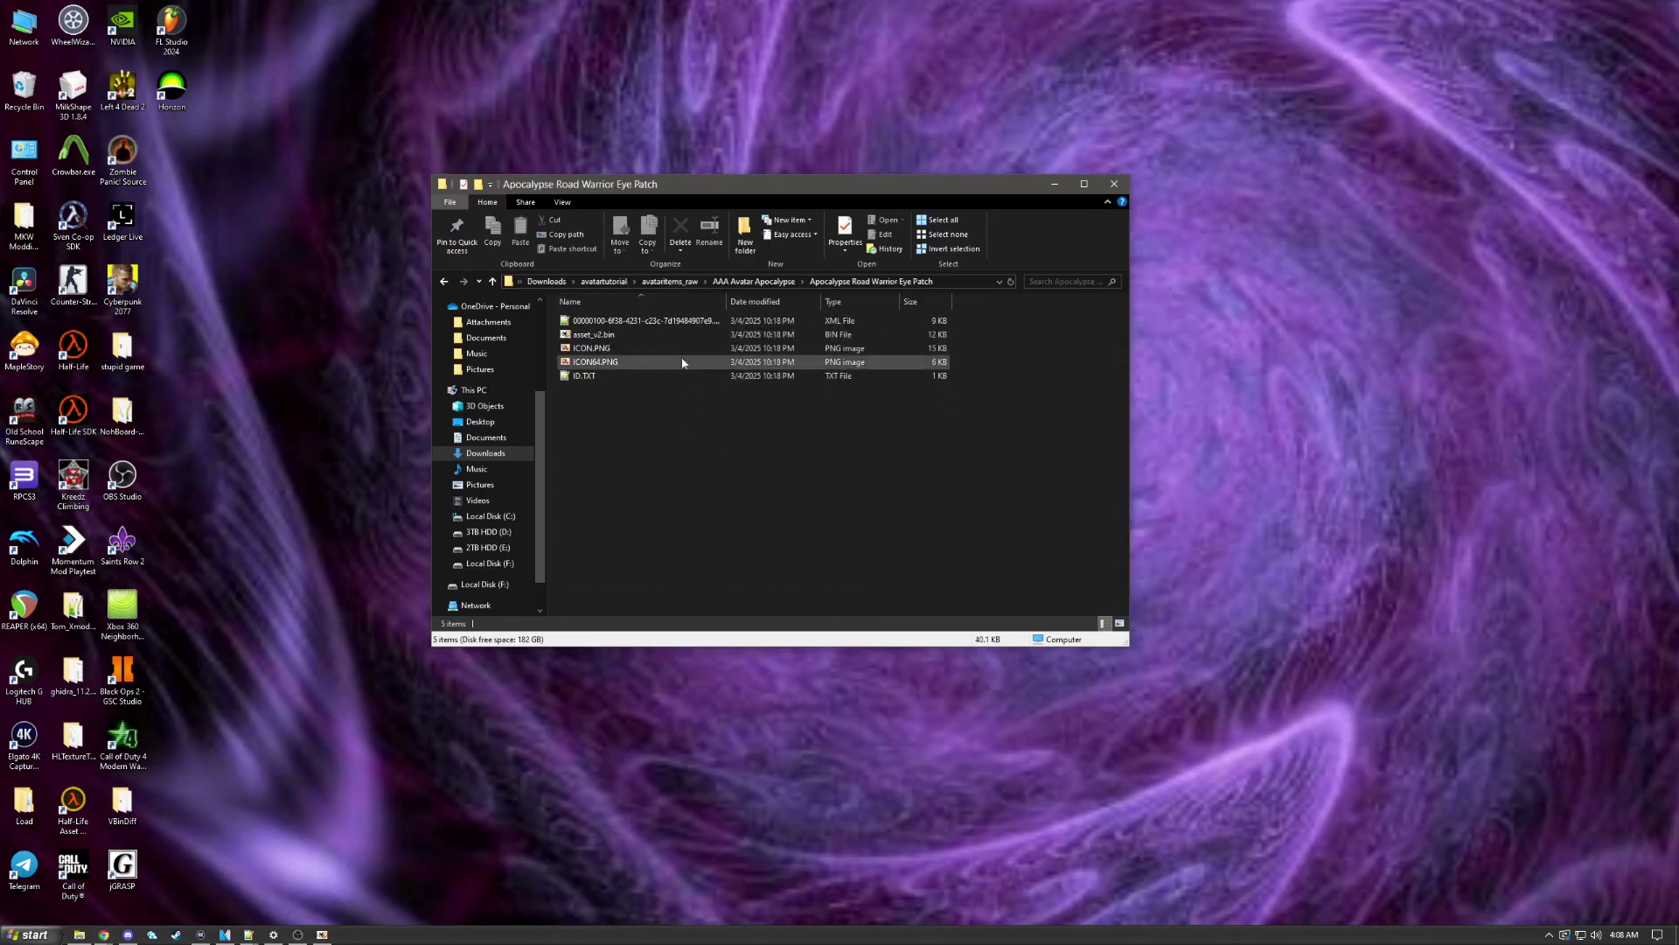
click(672, 282)
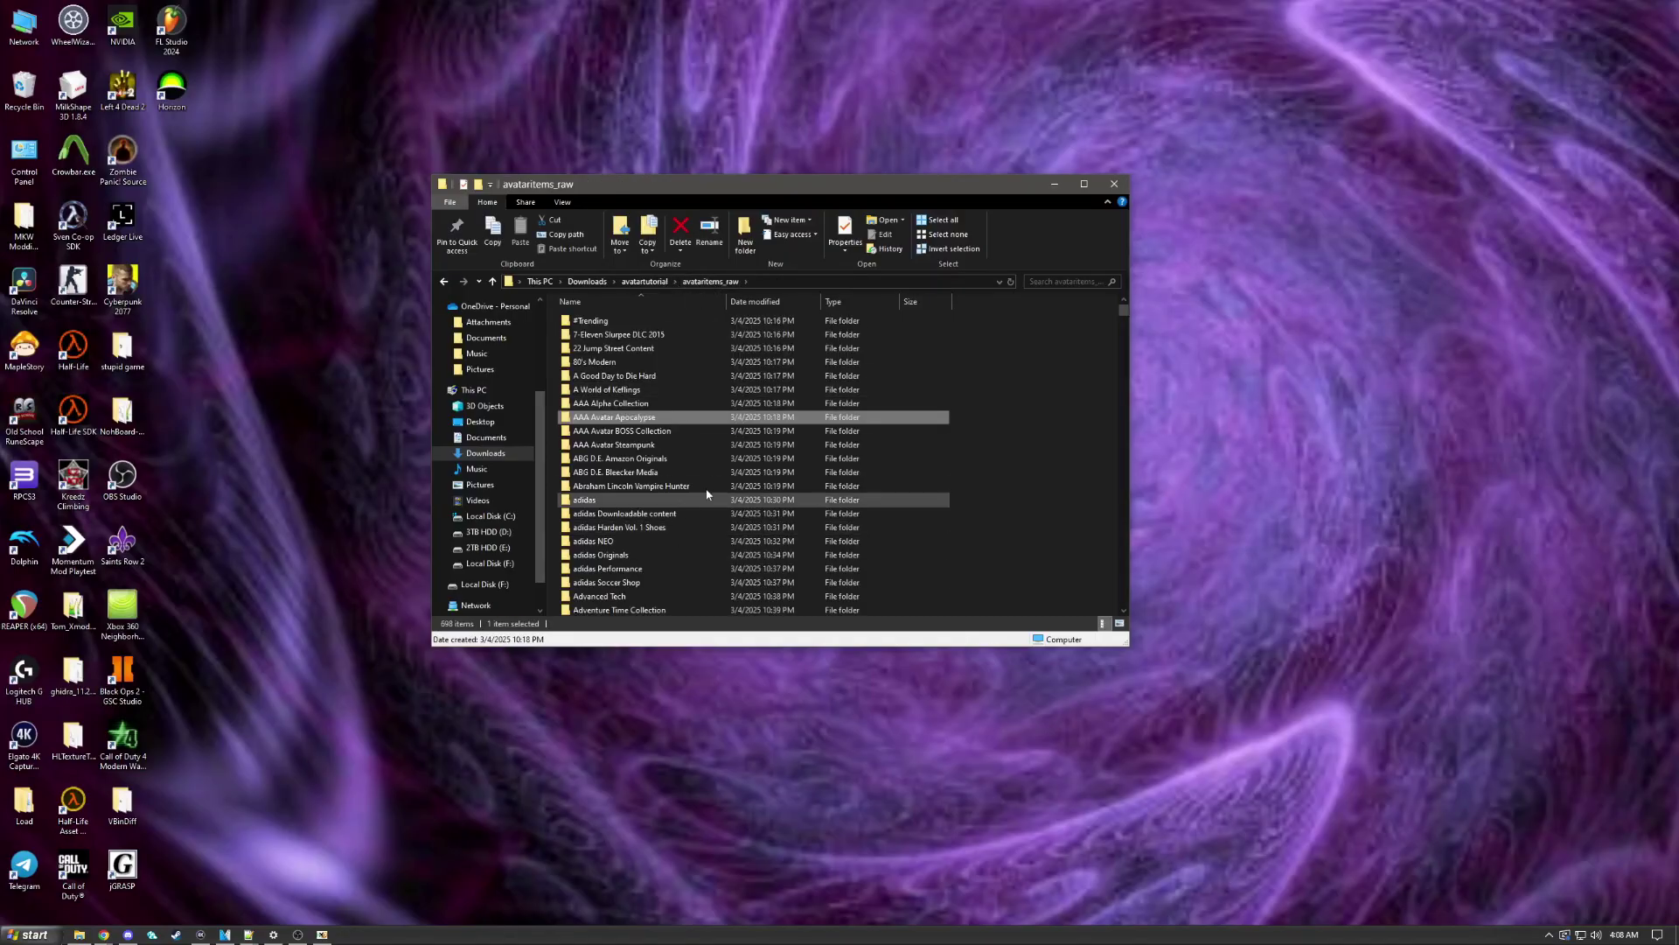
scroll(661, 435, down, 3)
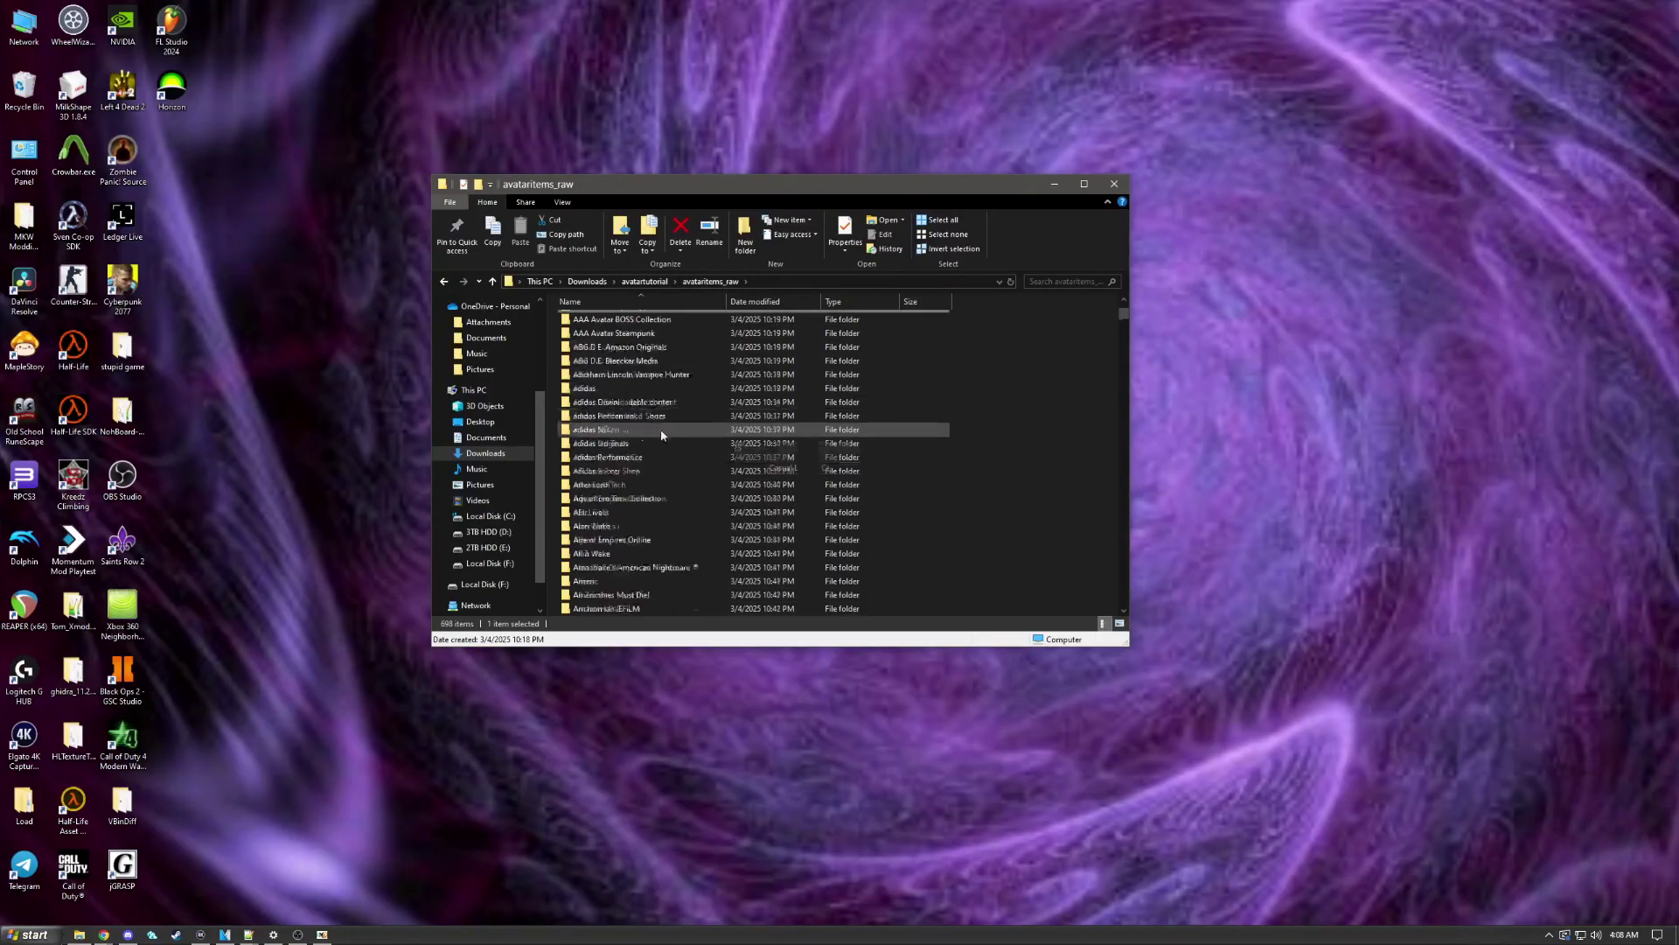
click(645, 281)
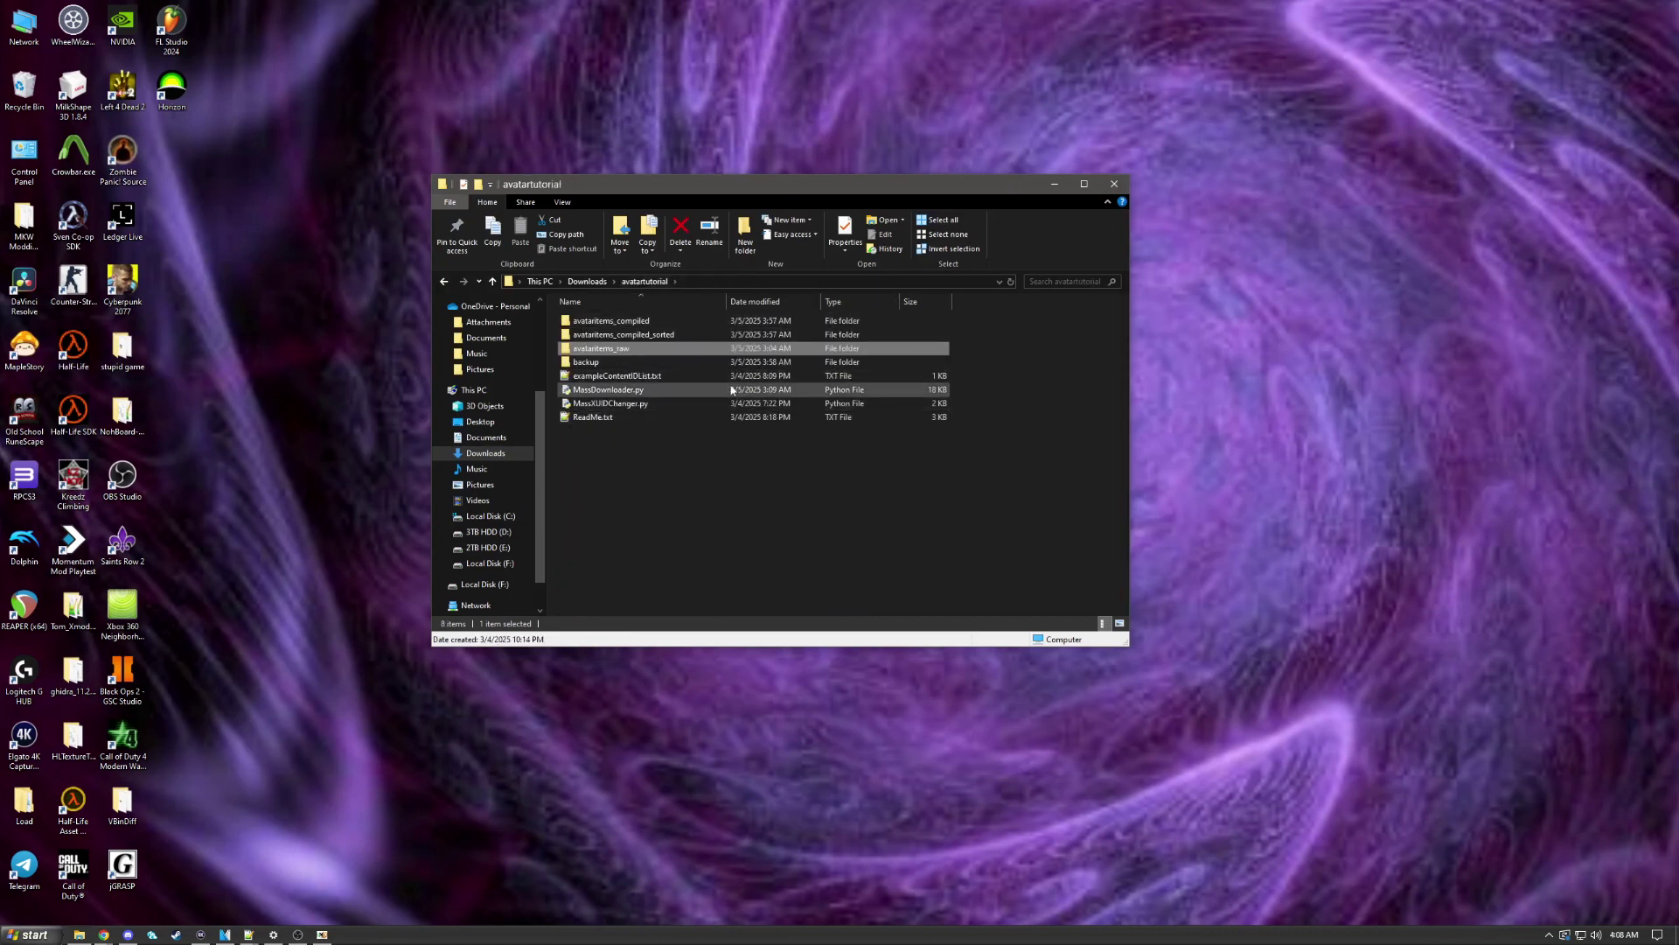
Step: Peek into 4B4D07DF and 58570A4E in avataritems_compiled, then open 58410B8A > 00009000
double_click(642, 322)
double_click(642, 322)
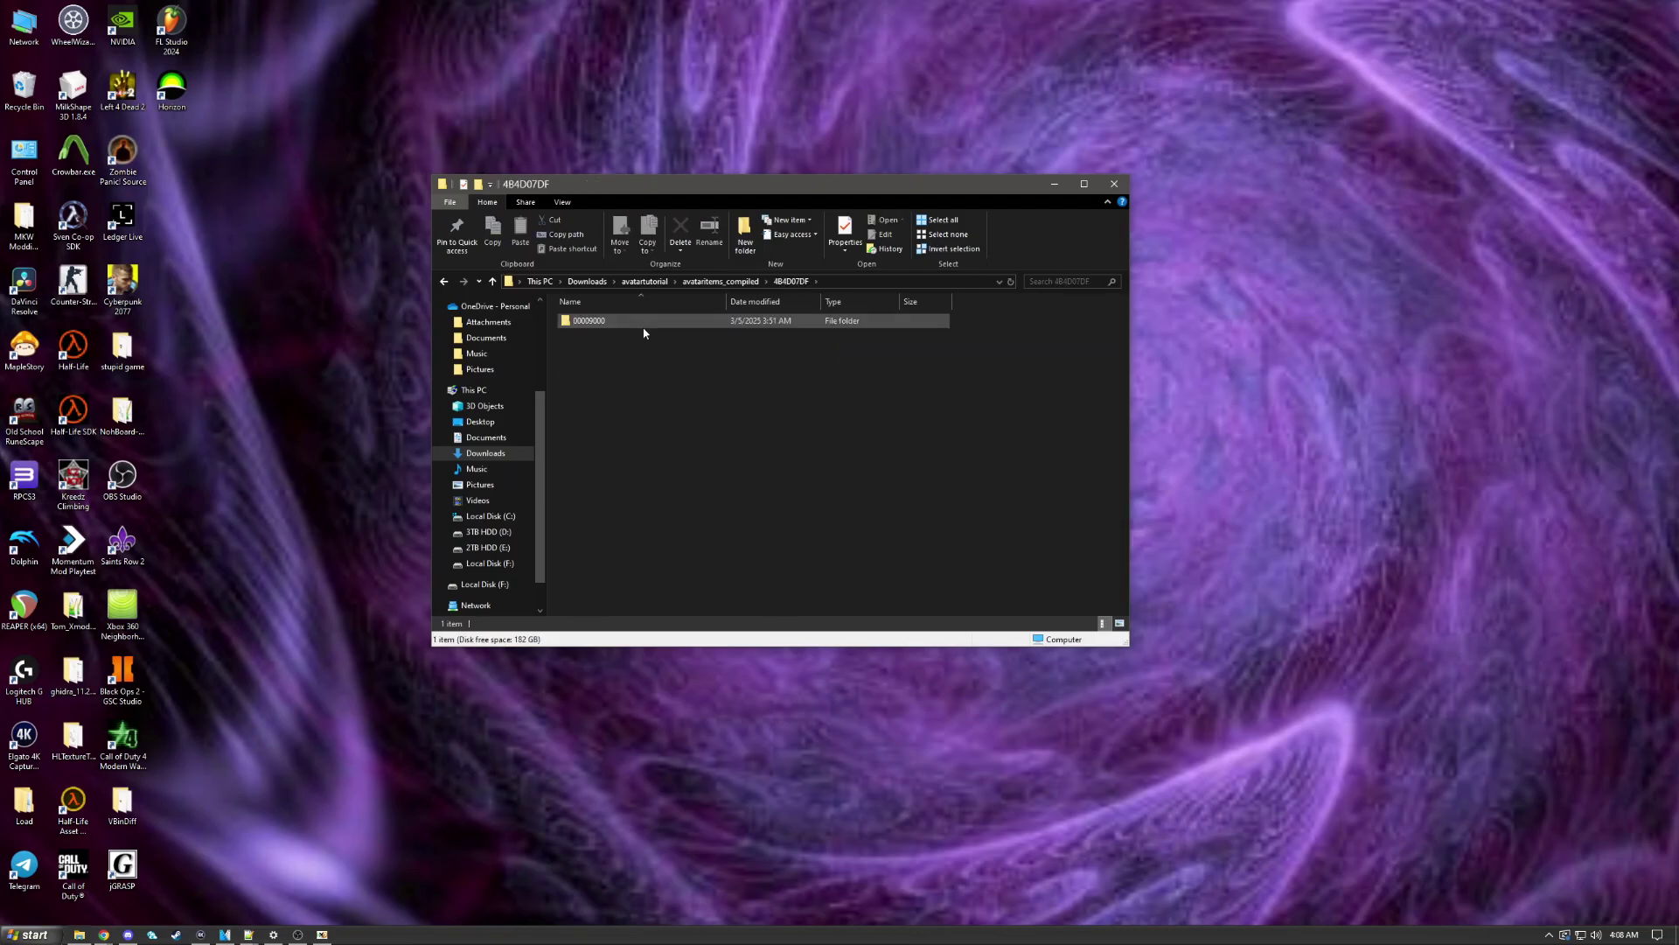
double_click(642, 322)
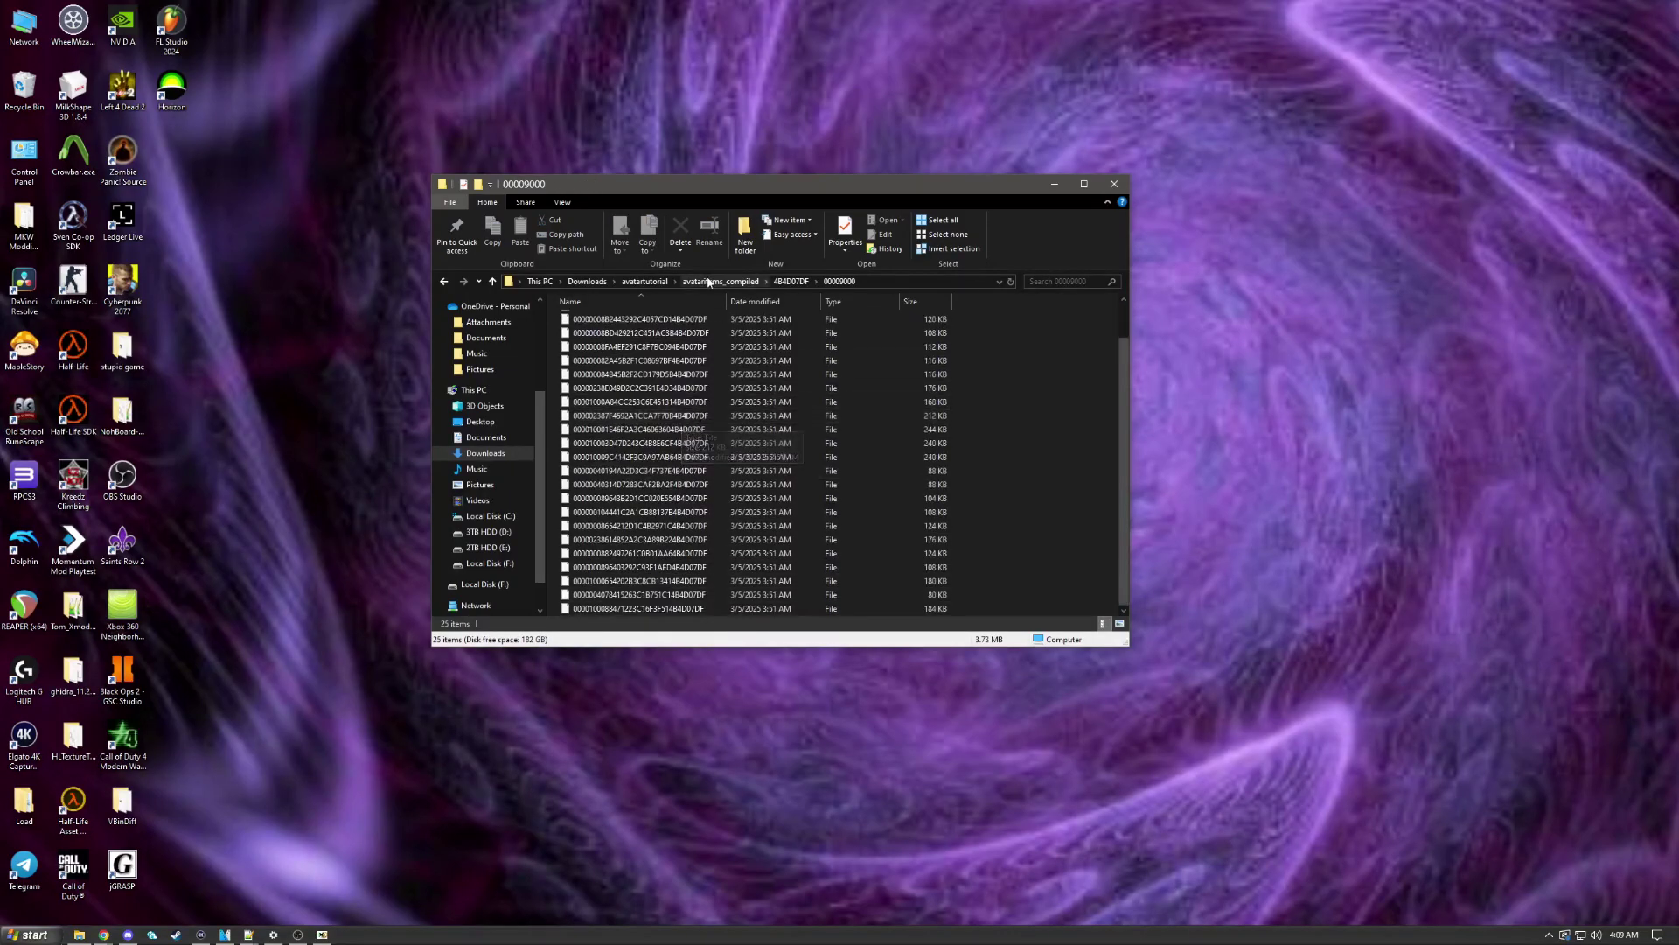
key(alt+Left)
key(alt+Left)
double_click(633, 432)
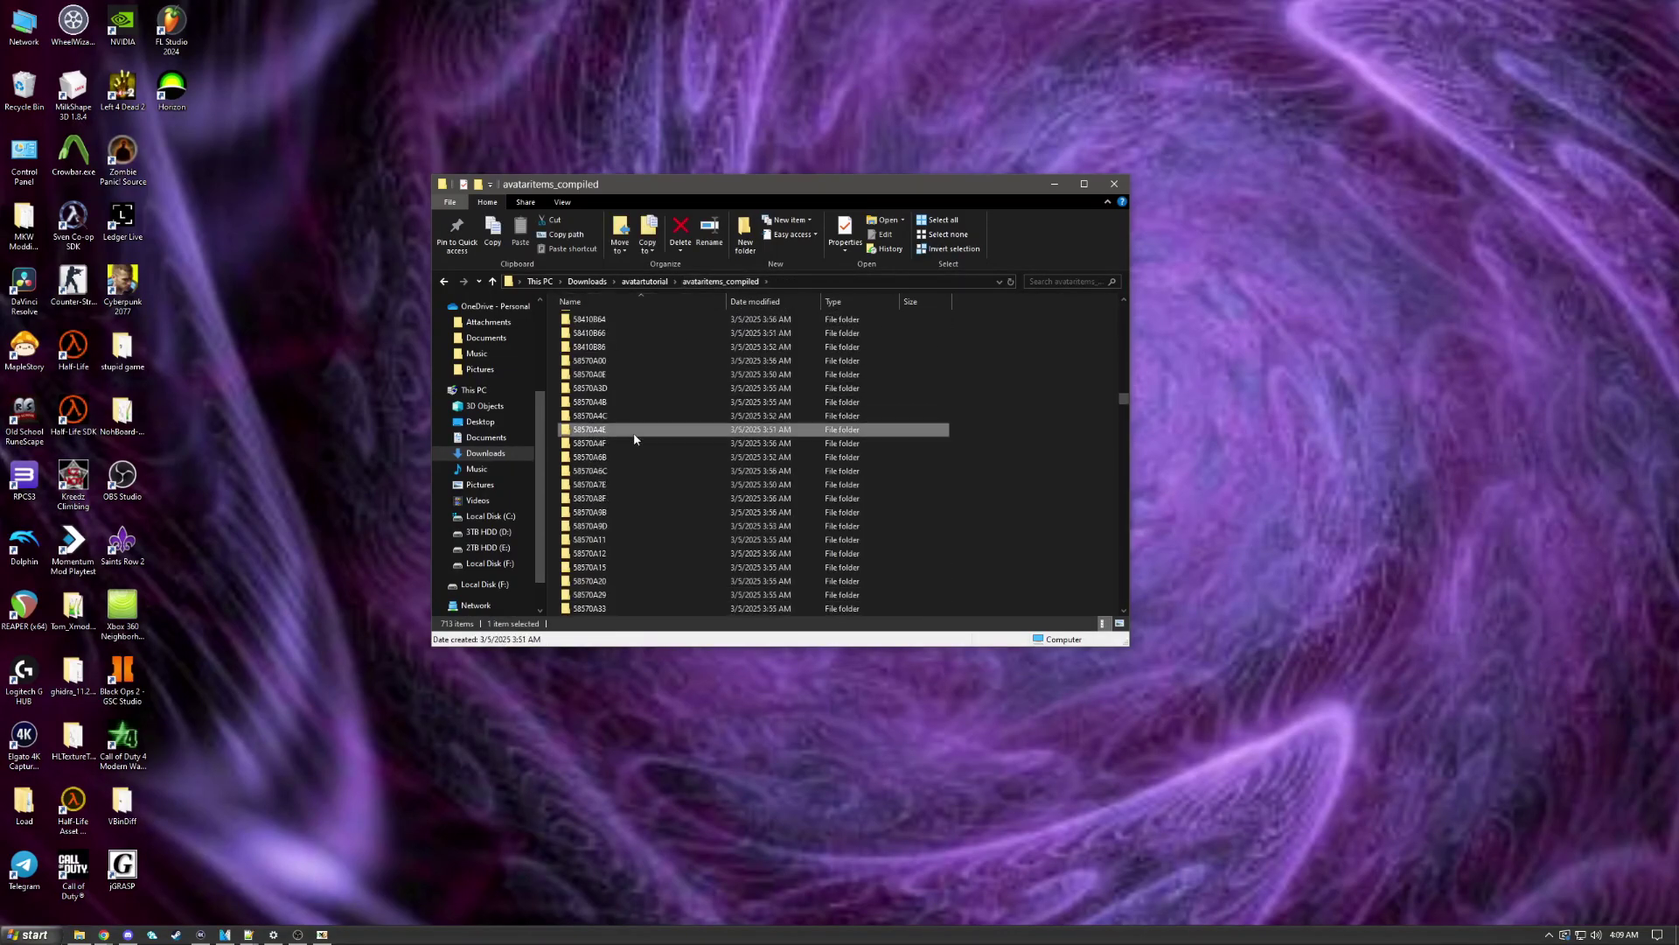
double_click(619, 323)
key(alt+Left)
key(alt+Left)
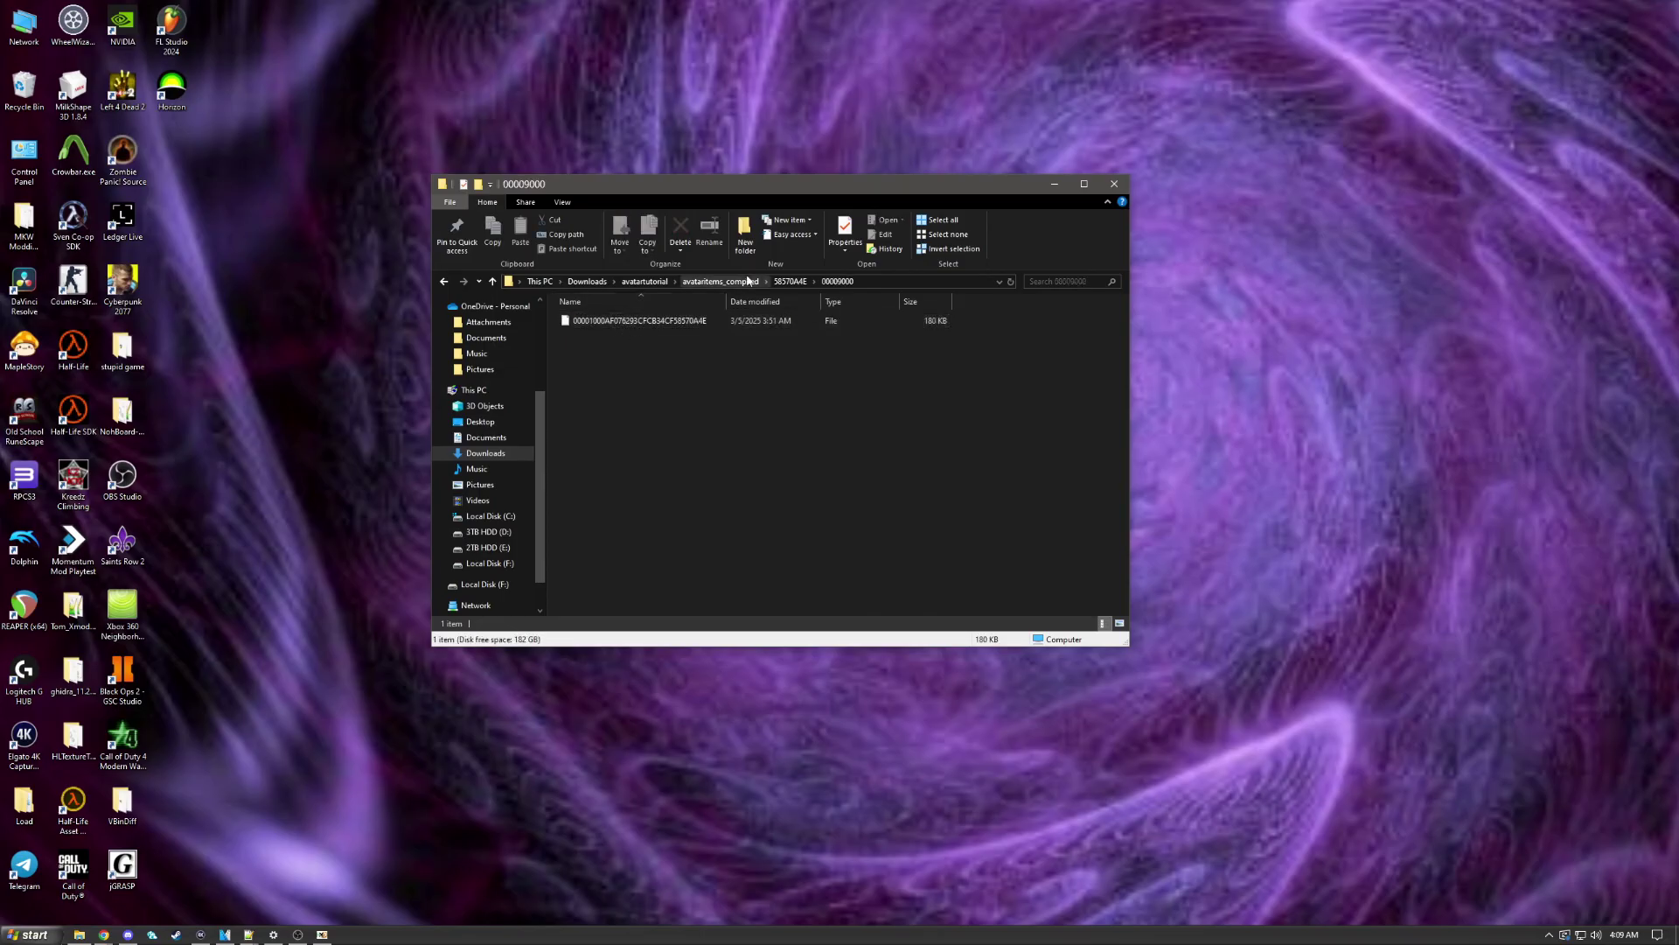
double_click(610, 400)
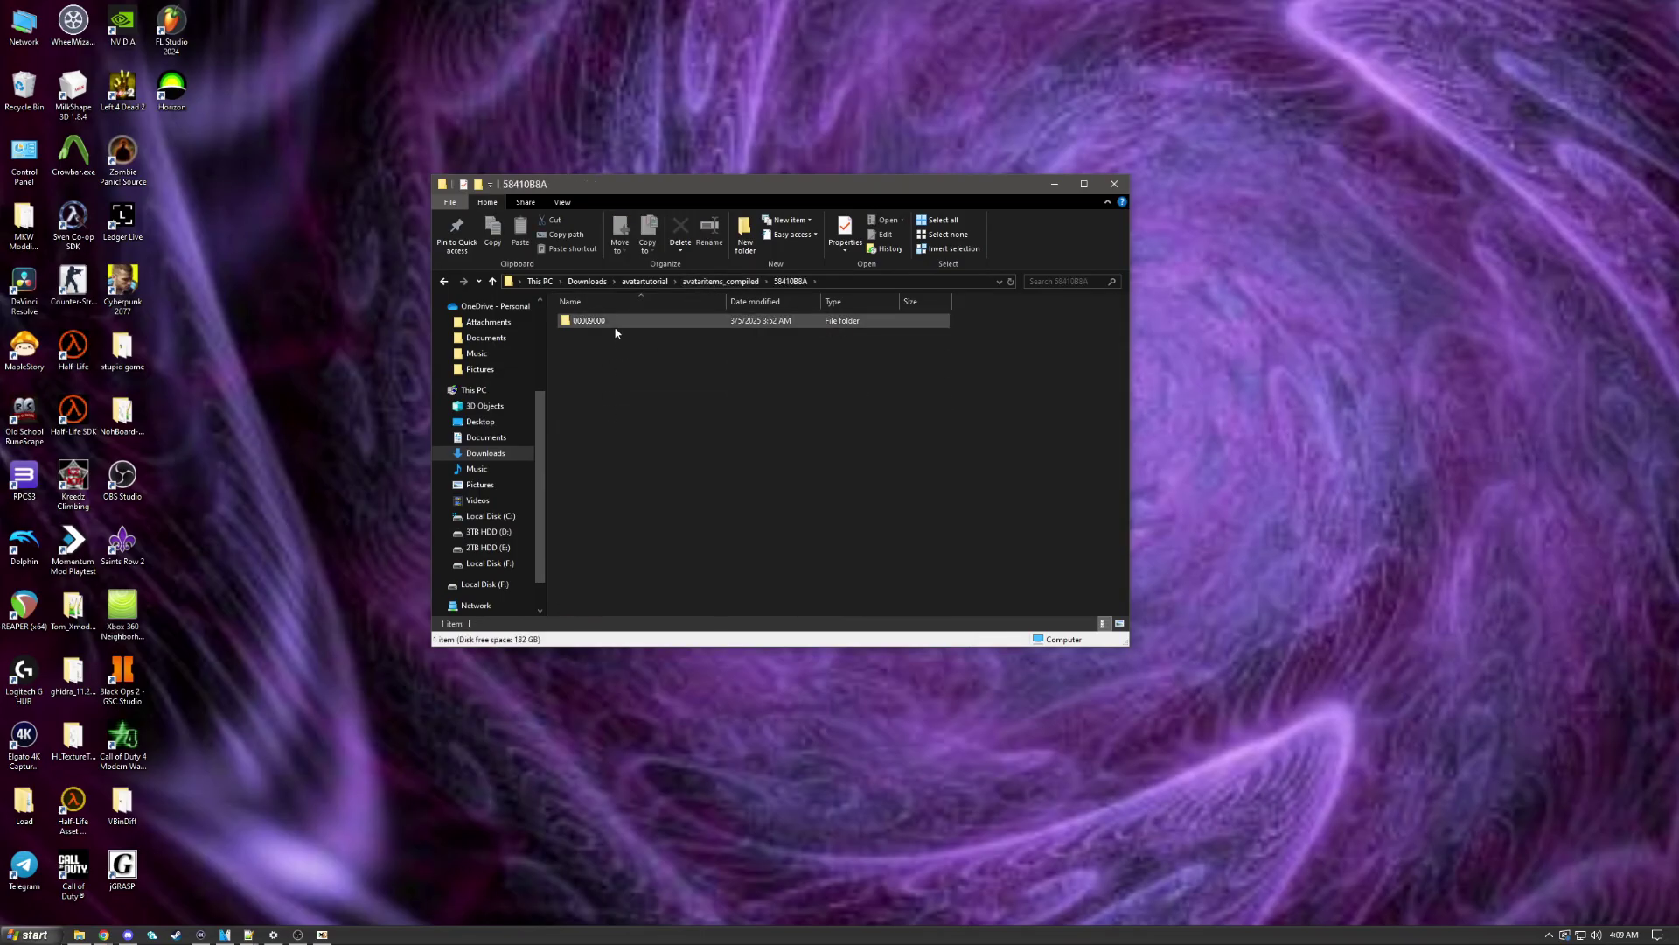
double_click(586, 321)
Step: Load compiled file 00000FFCE0B34221C1F95C2D58410B8A into HxD and move HxD up
click(298, 935)
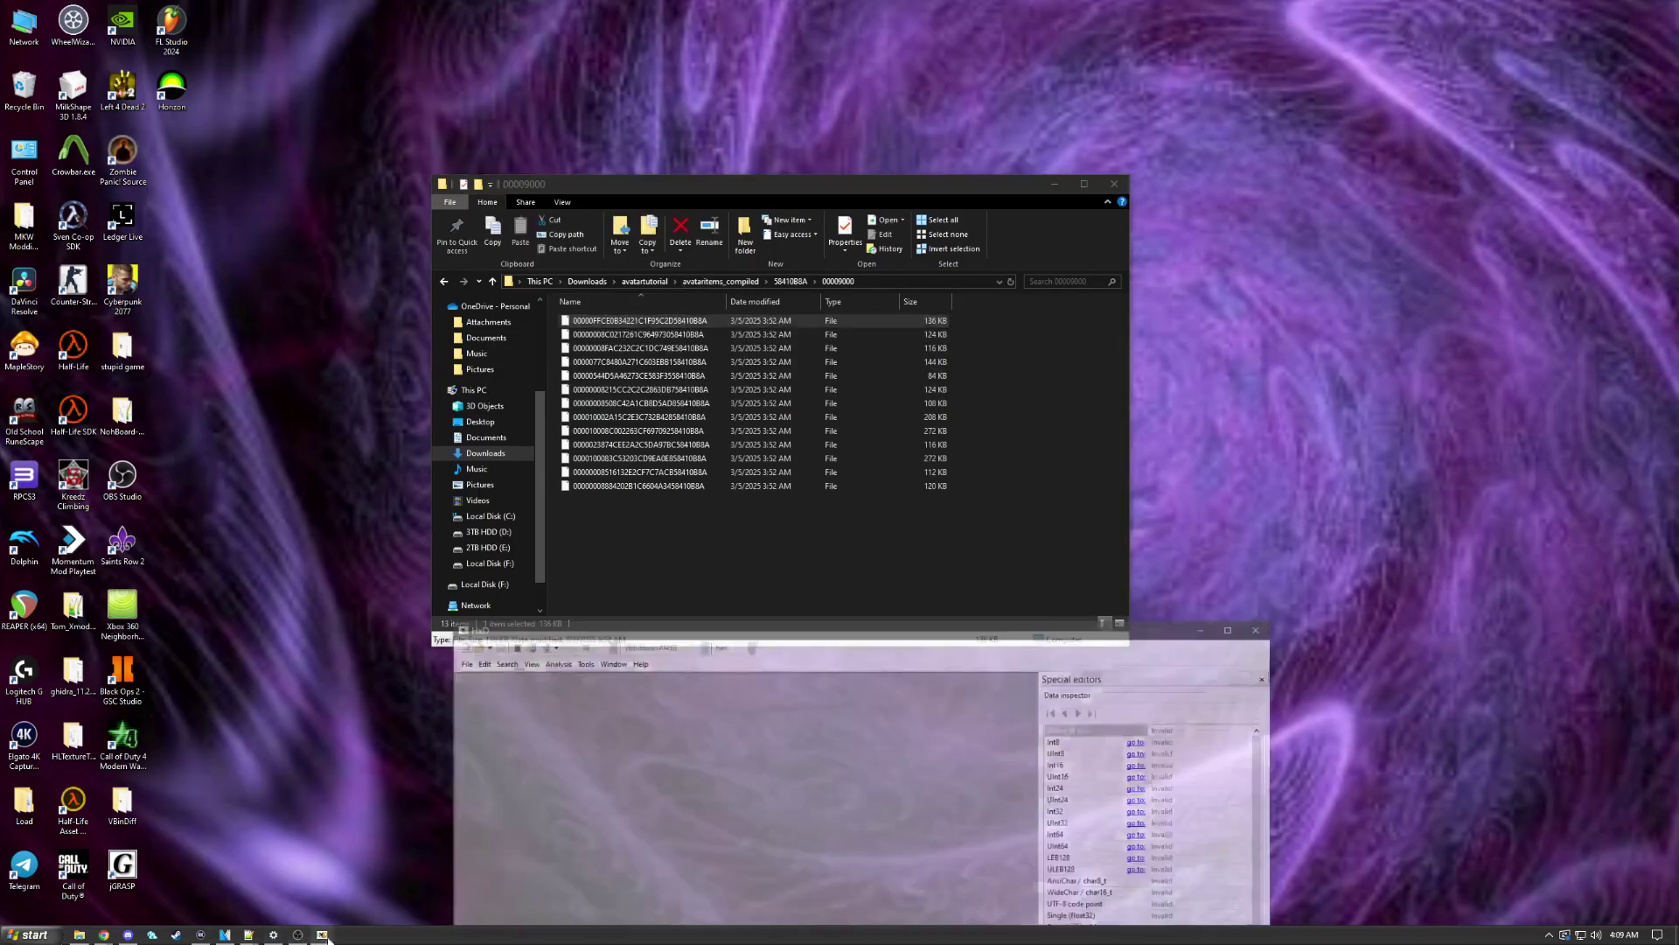
drag(639, 321, 766, 818)
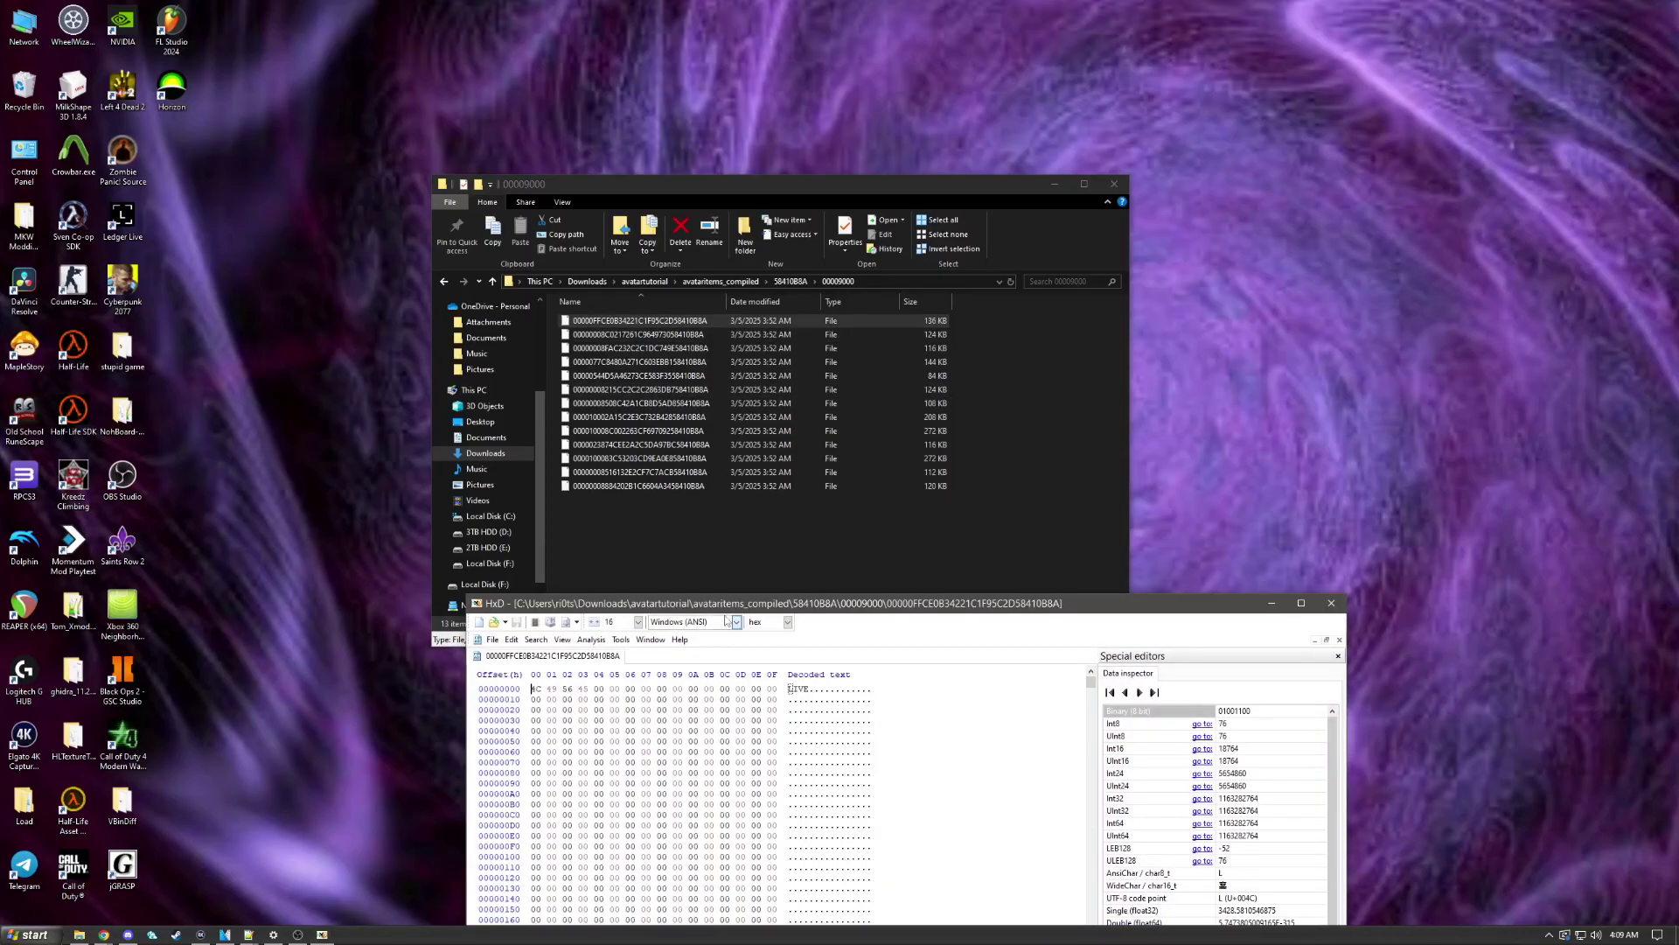
drag(787, 602, 708, 168)
Step: Select bytes 23C–243 to check them in the Data inspector, then move HxD down
scroll(652, 381, down, 1)
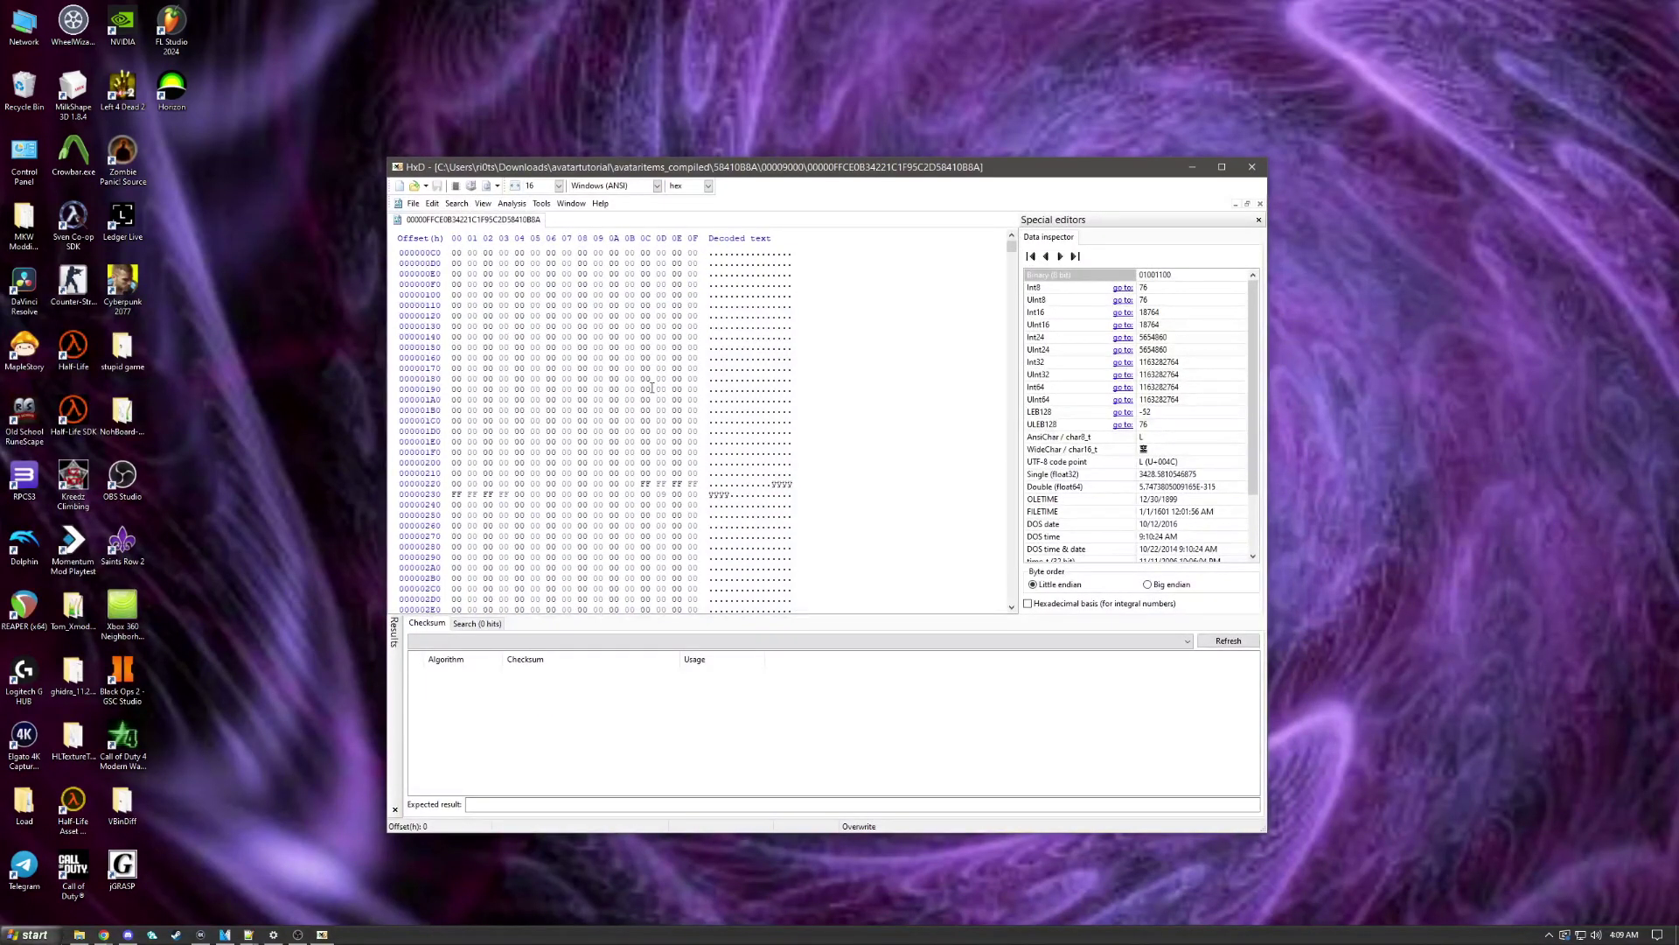
click(645, 495)
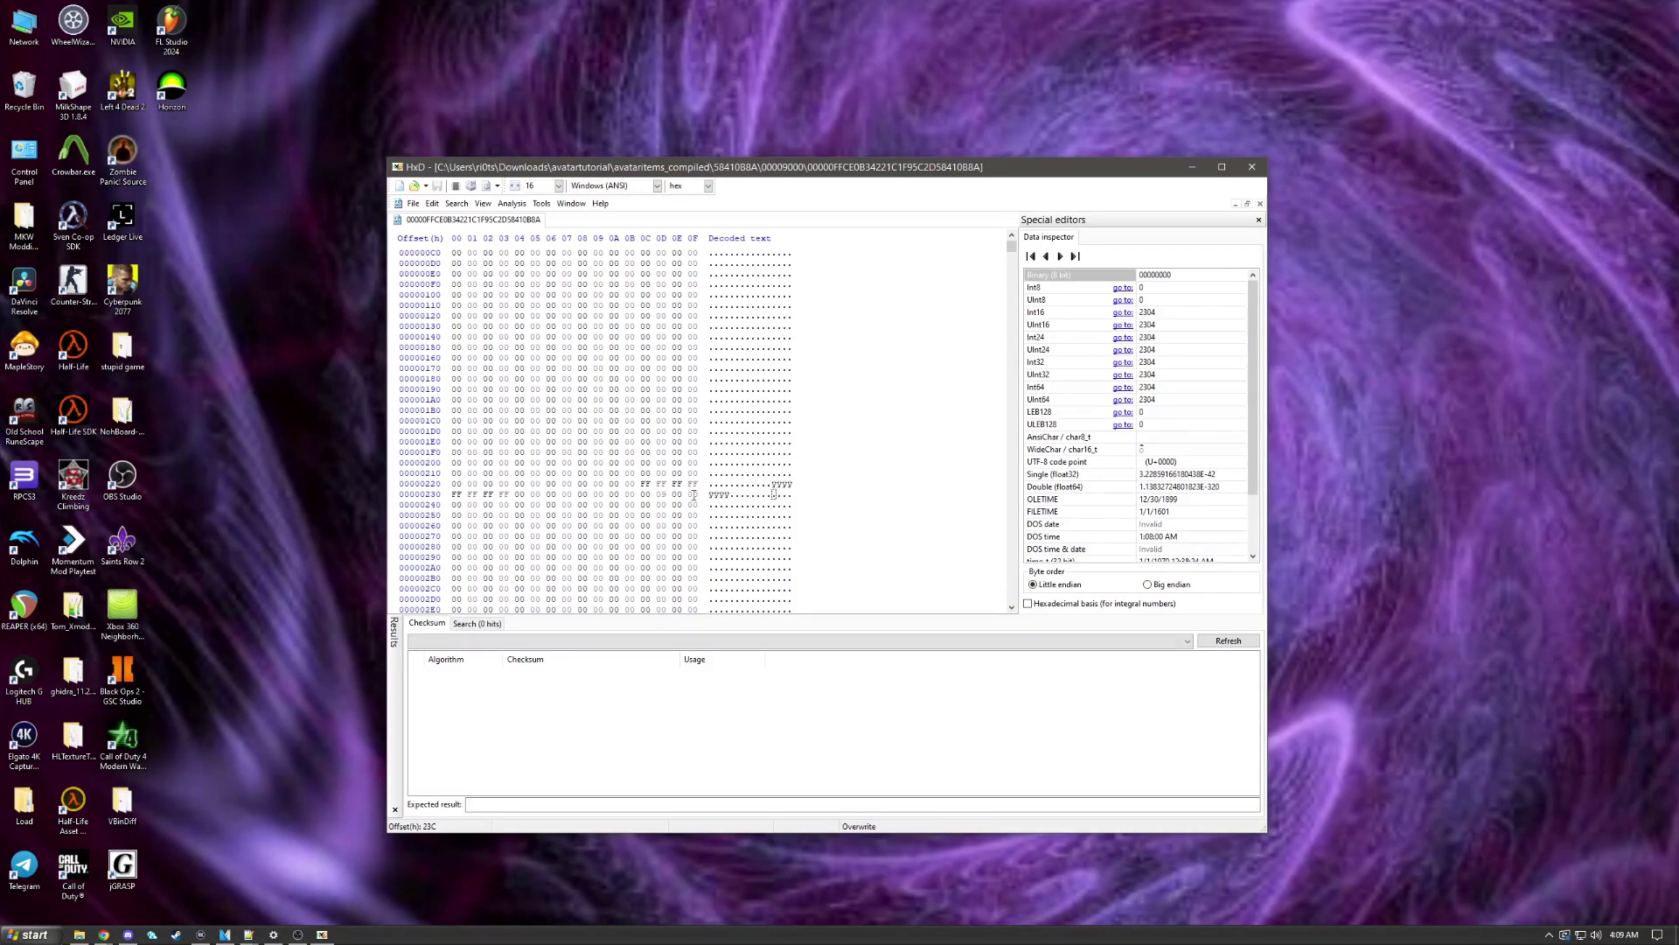
click(516, 515)
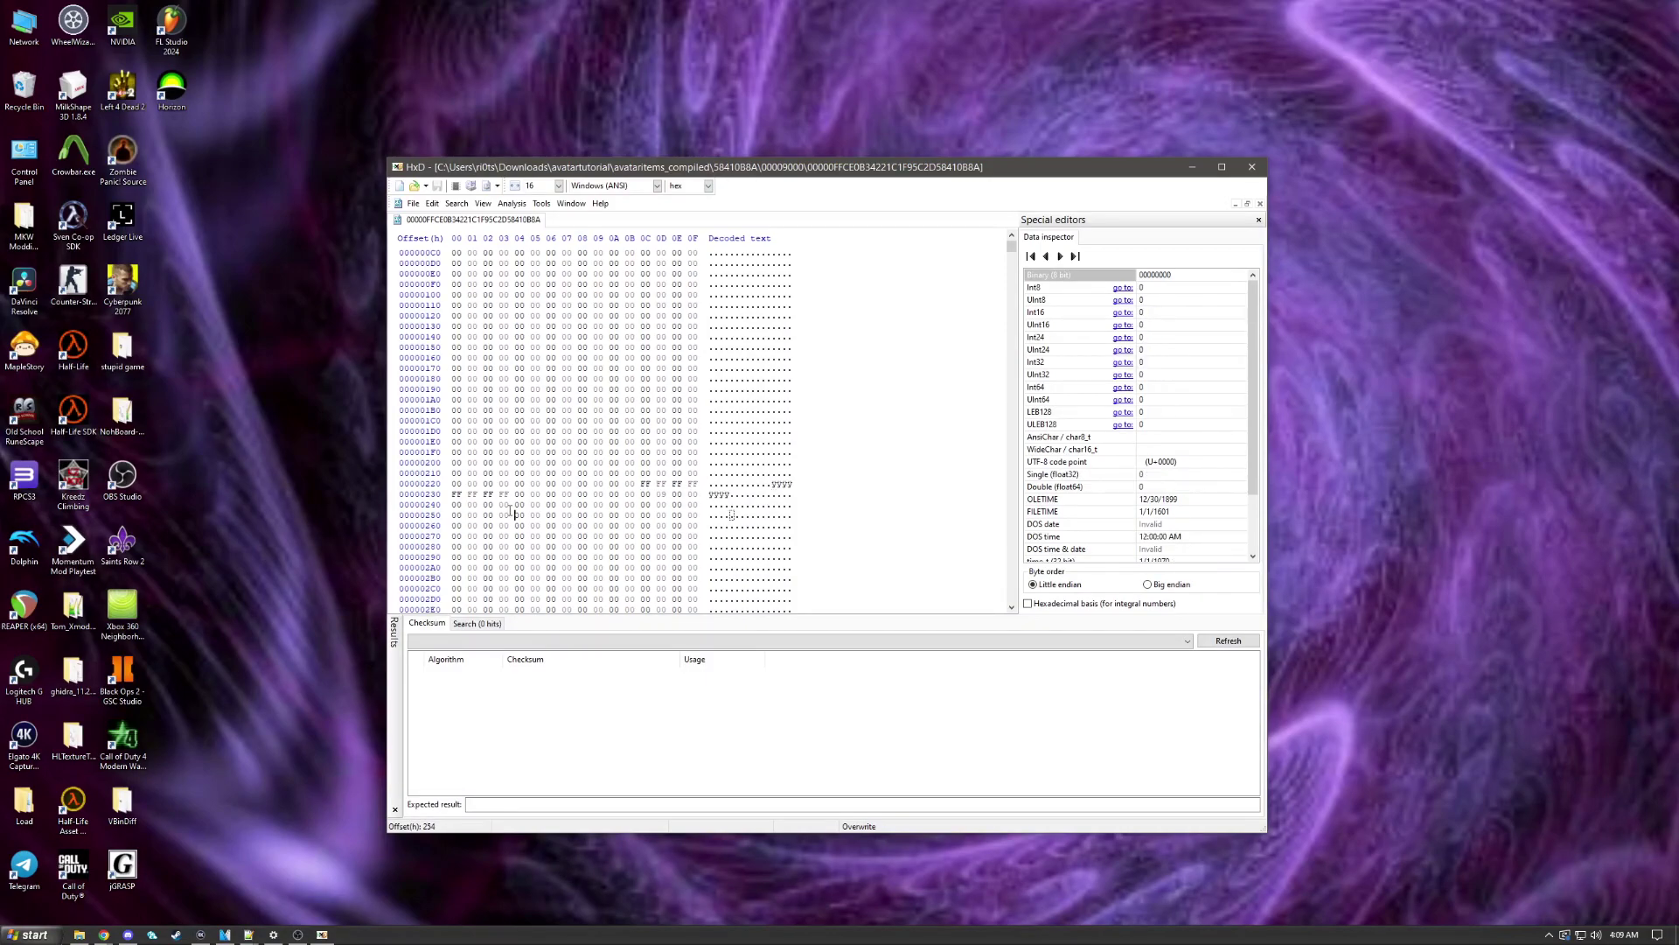
drag(510, 506, 642, 493)
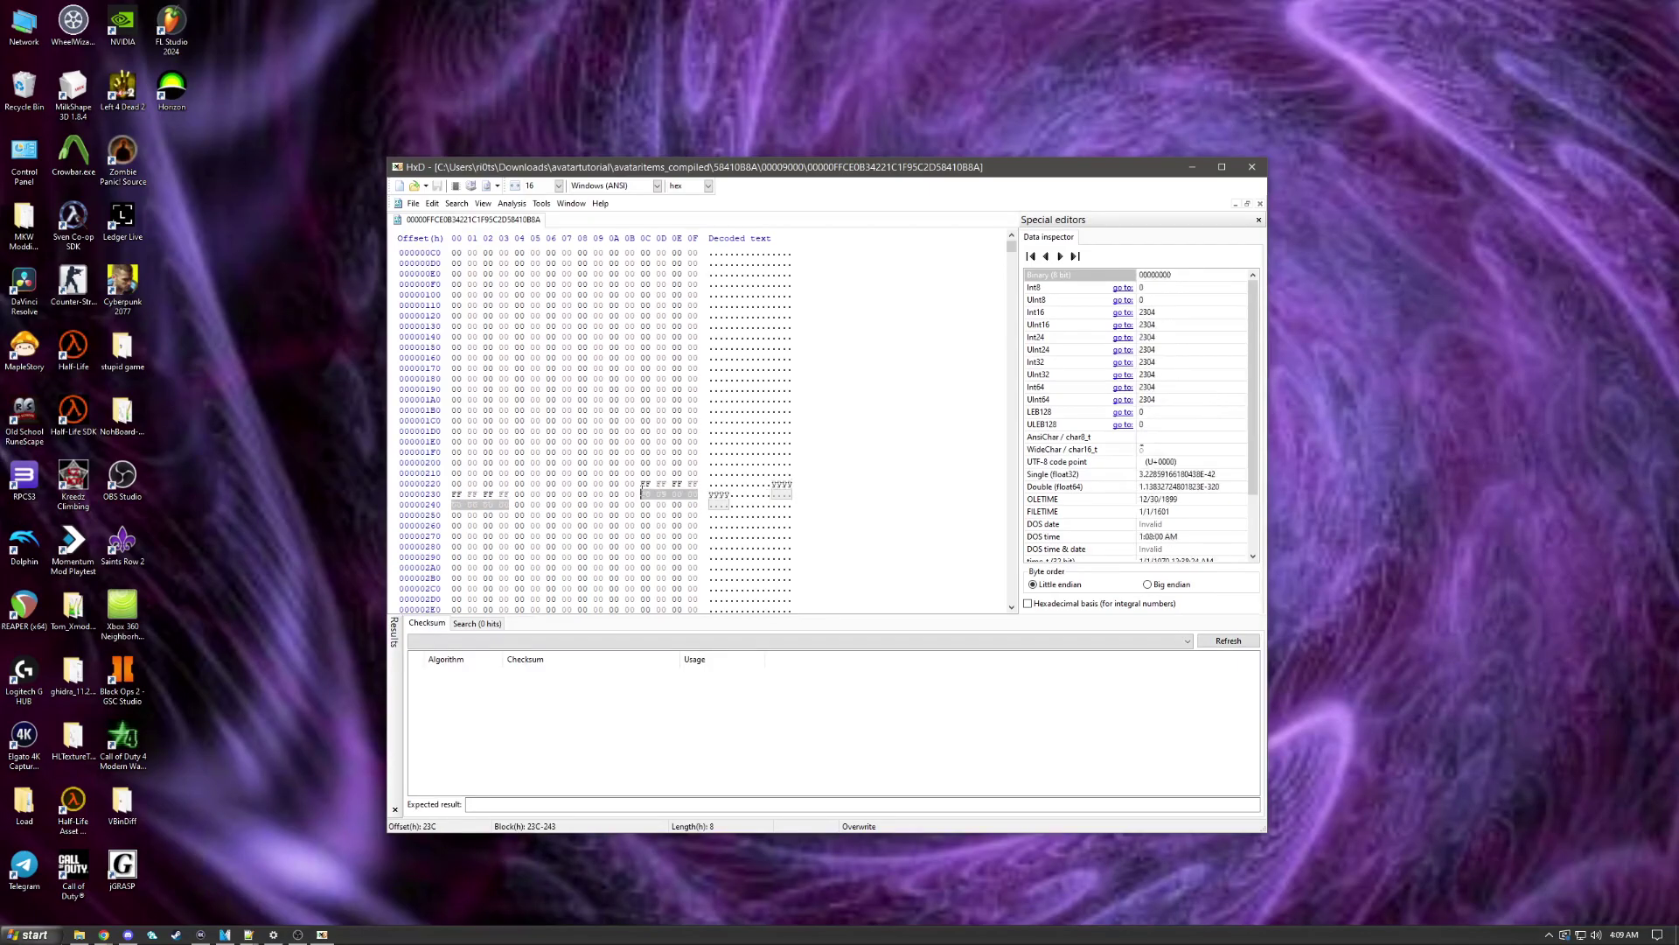
click(456, 505)
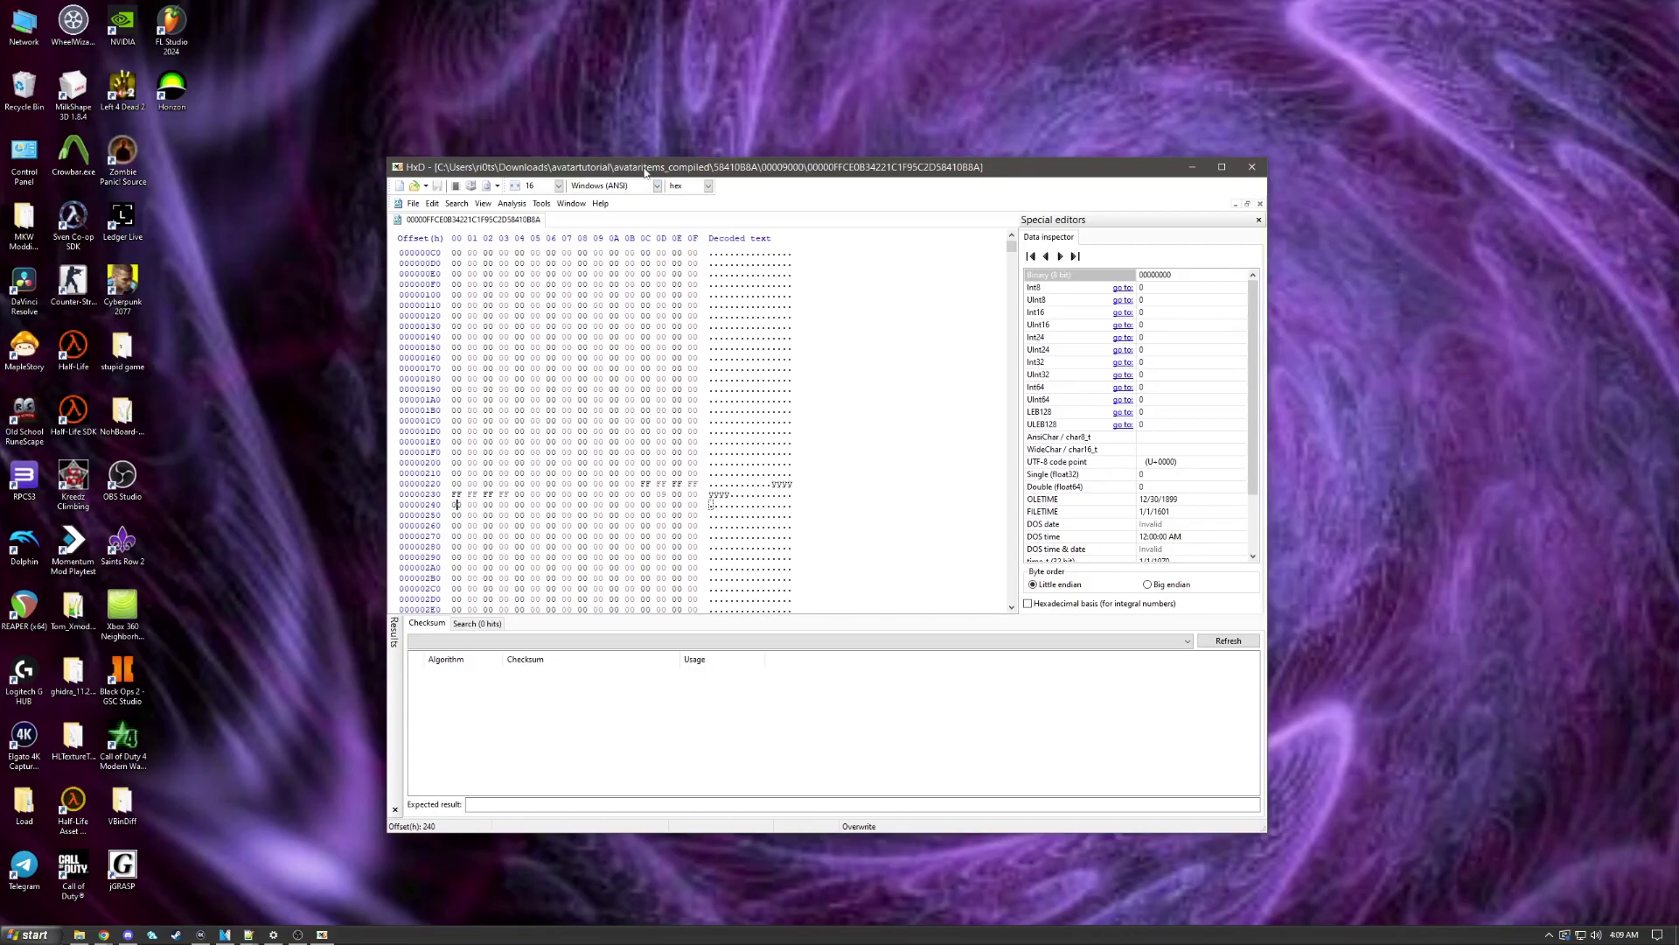
drag(646, 171, 896, 727)
Step: Browse avataritems_compiled_sorted, peeking into the 7-Eleven Slurpee DLC 2015 prop folder
click(738, 541)
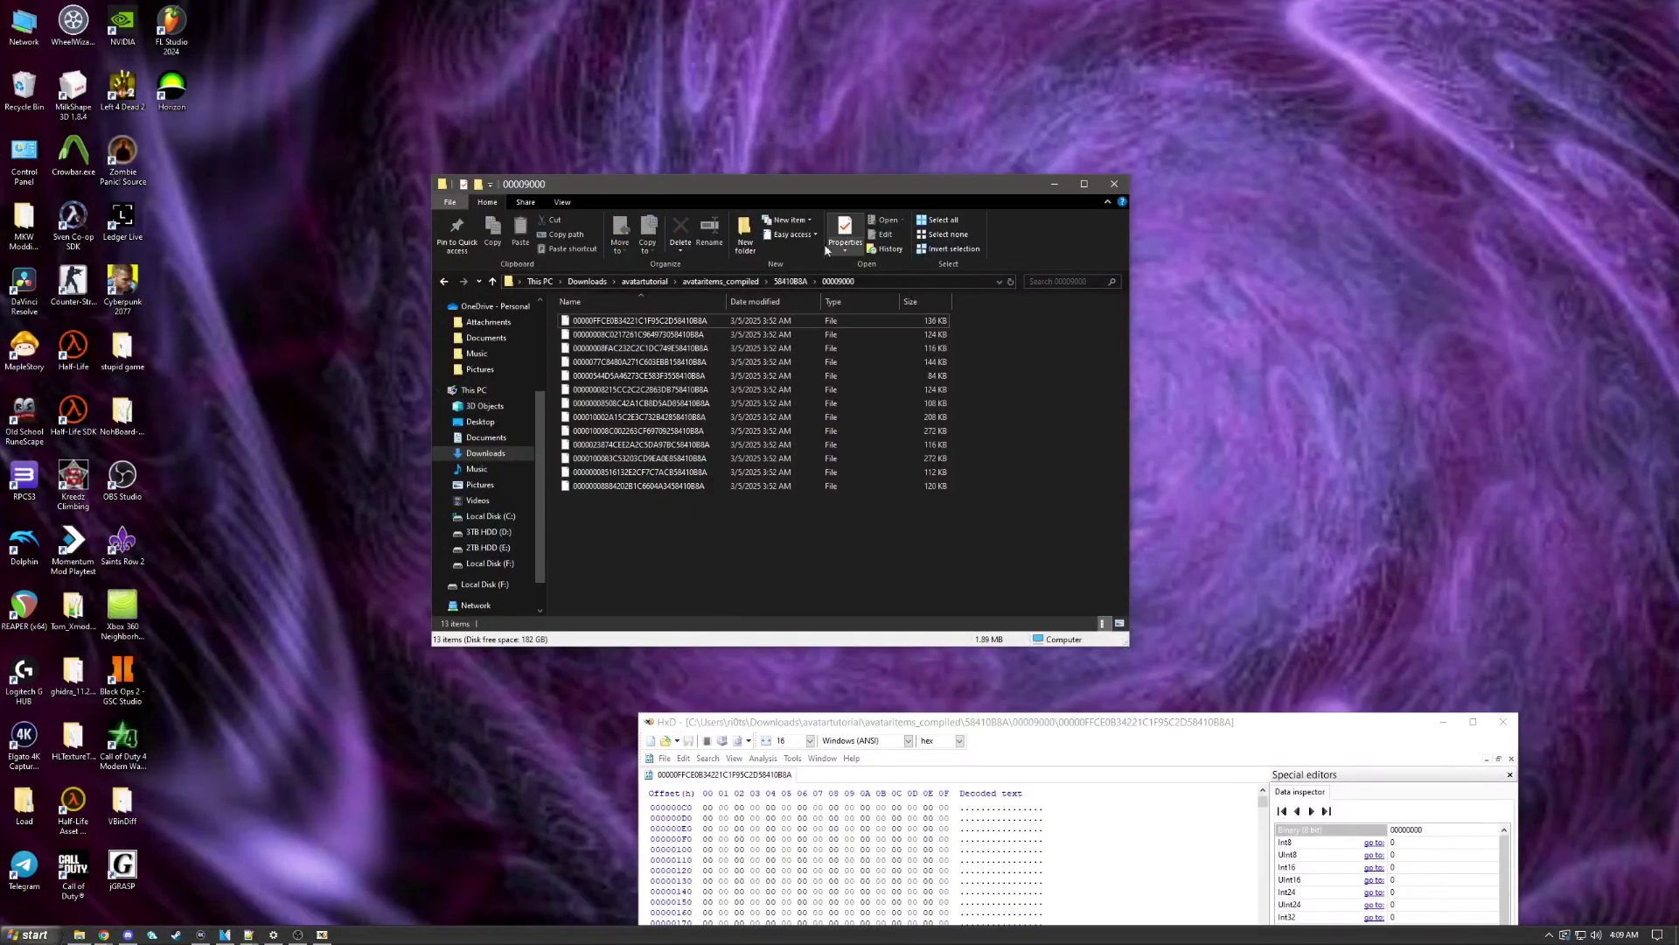
click(645, 280)
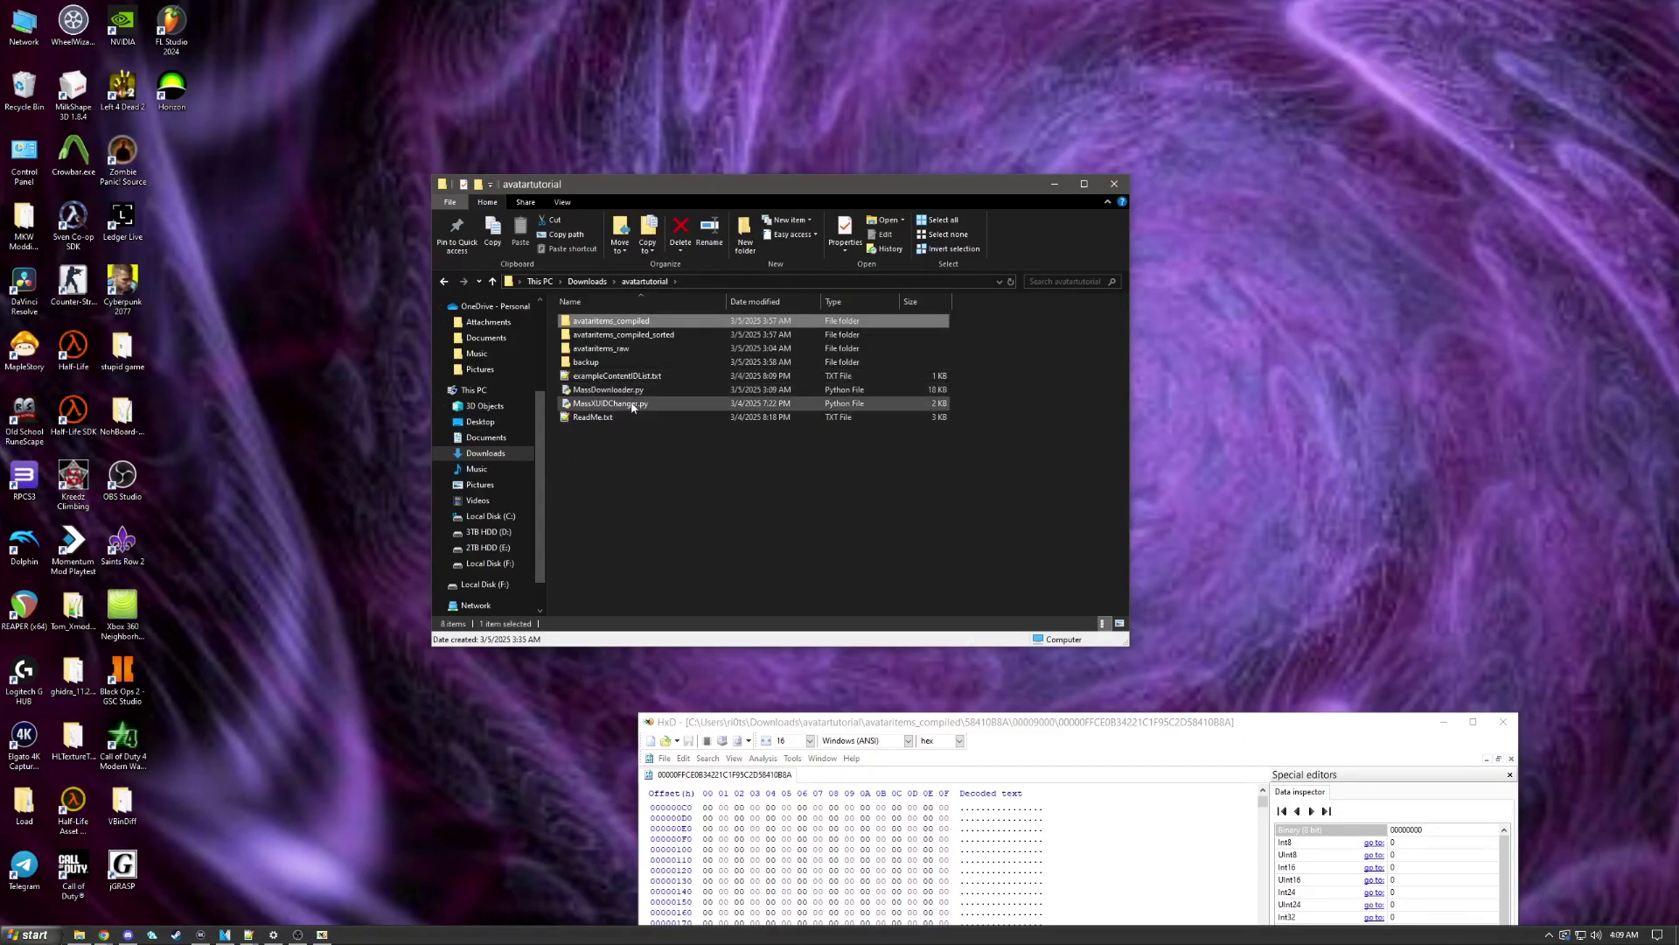
double_click(658, 335)
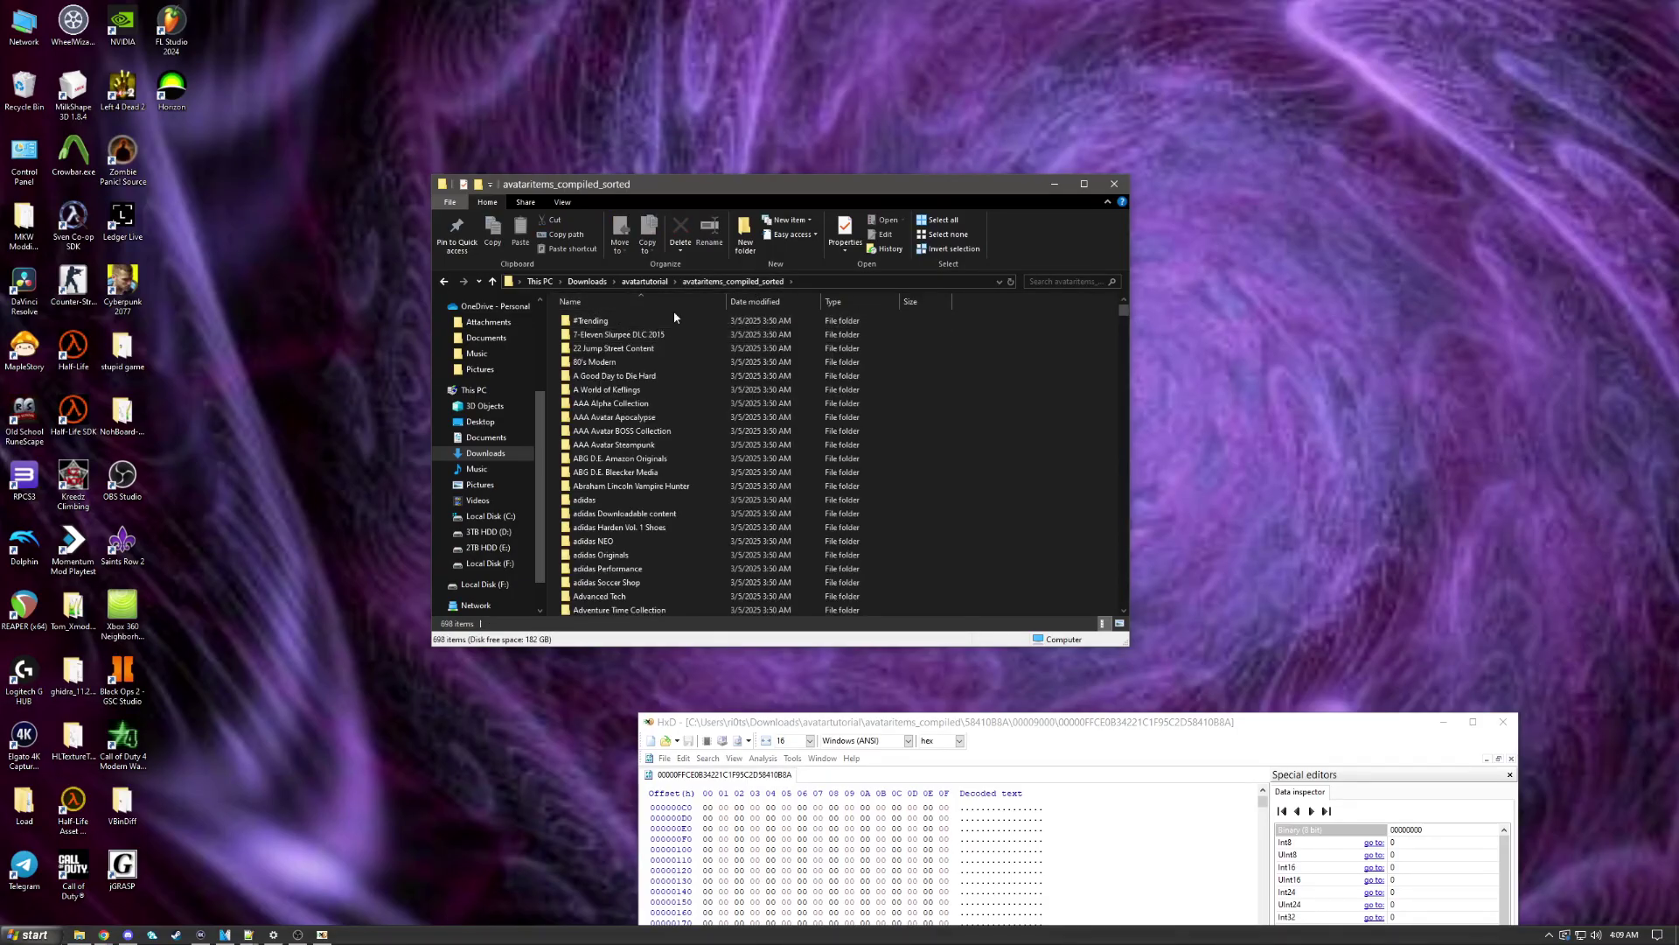
double_click(659, 335)
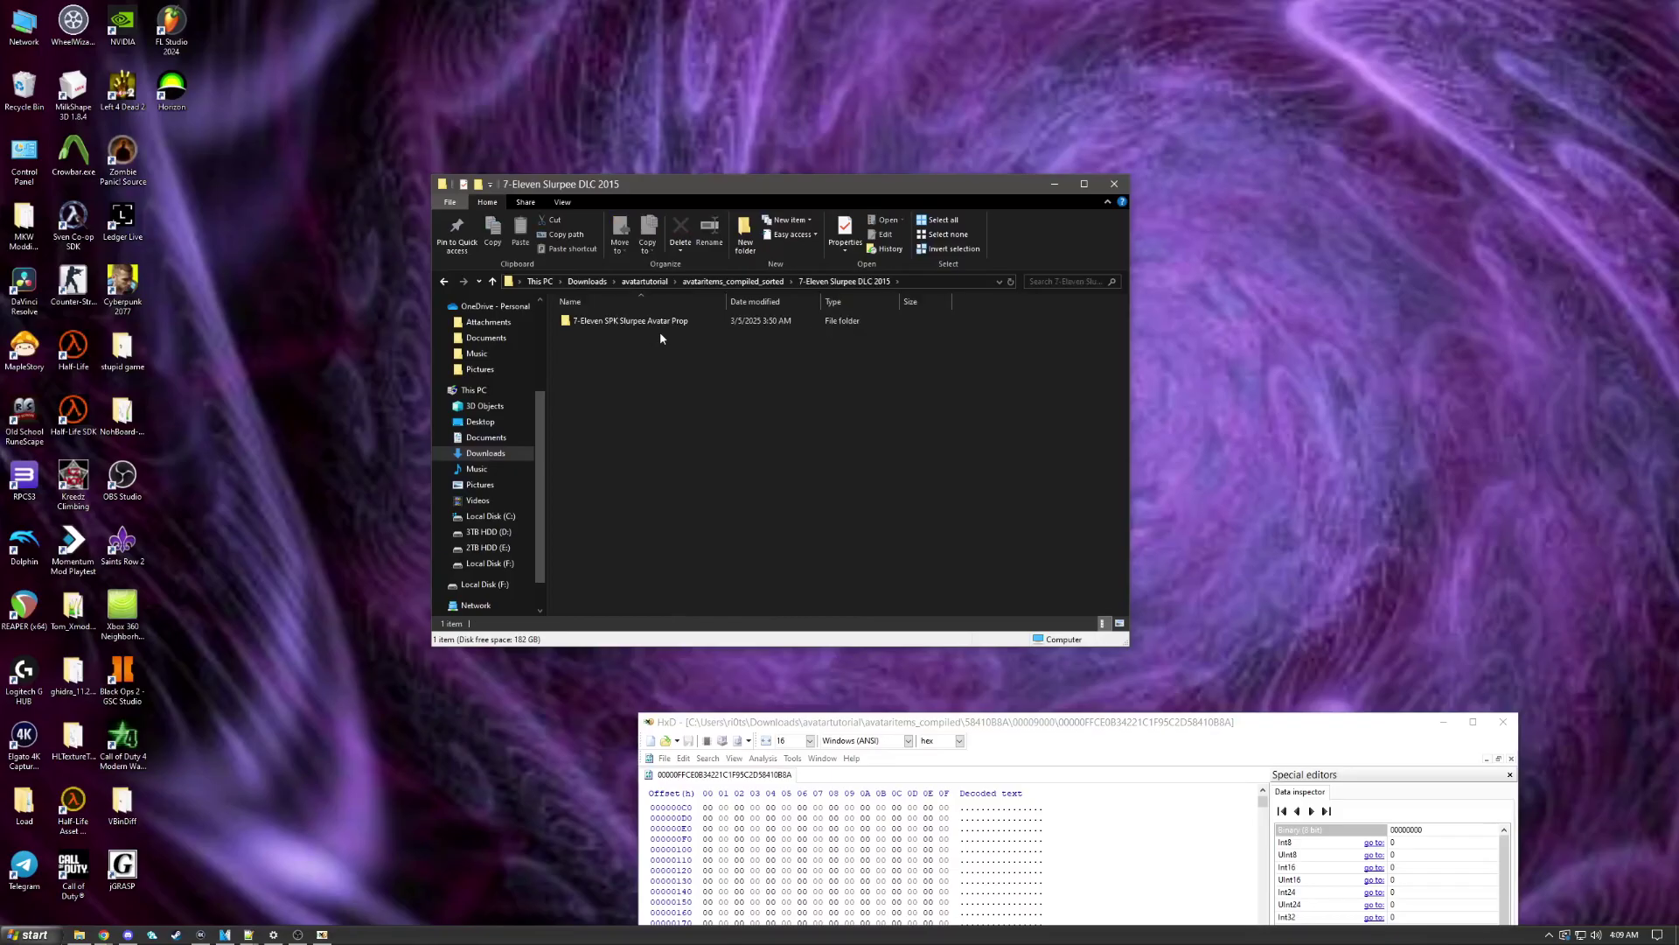
double_click(664, 322)
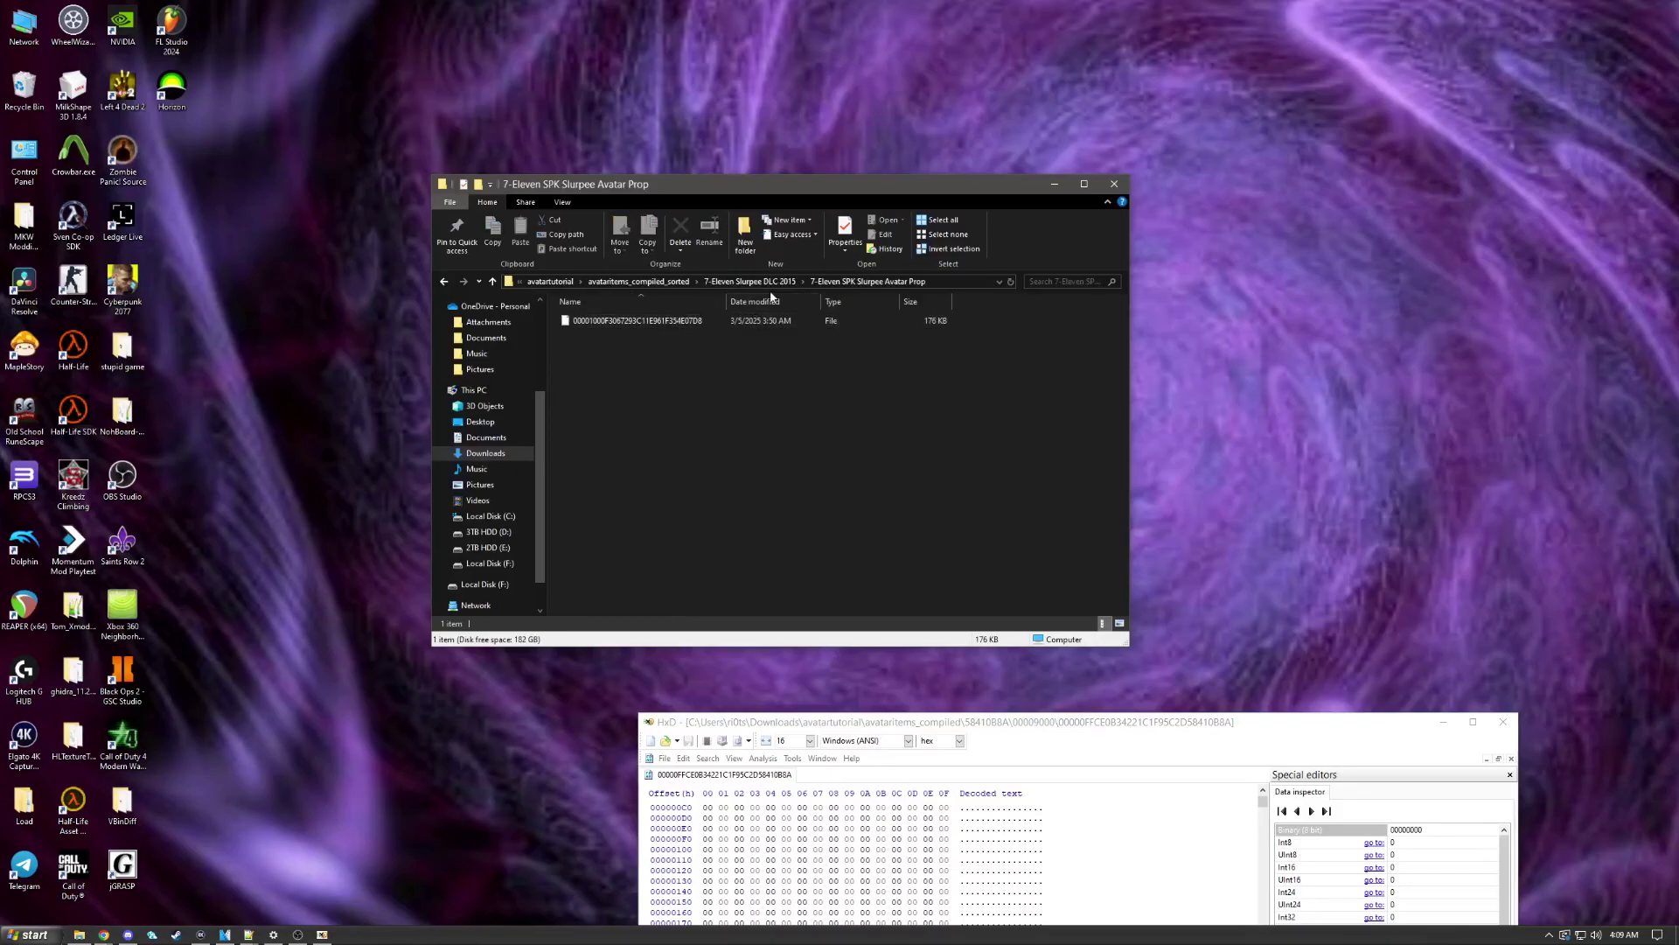
click(646, 281)
Step: Load the Forever Alone Mask file from #Trending into HxD and inspect offset 23C
double_click(612, 322)
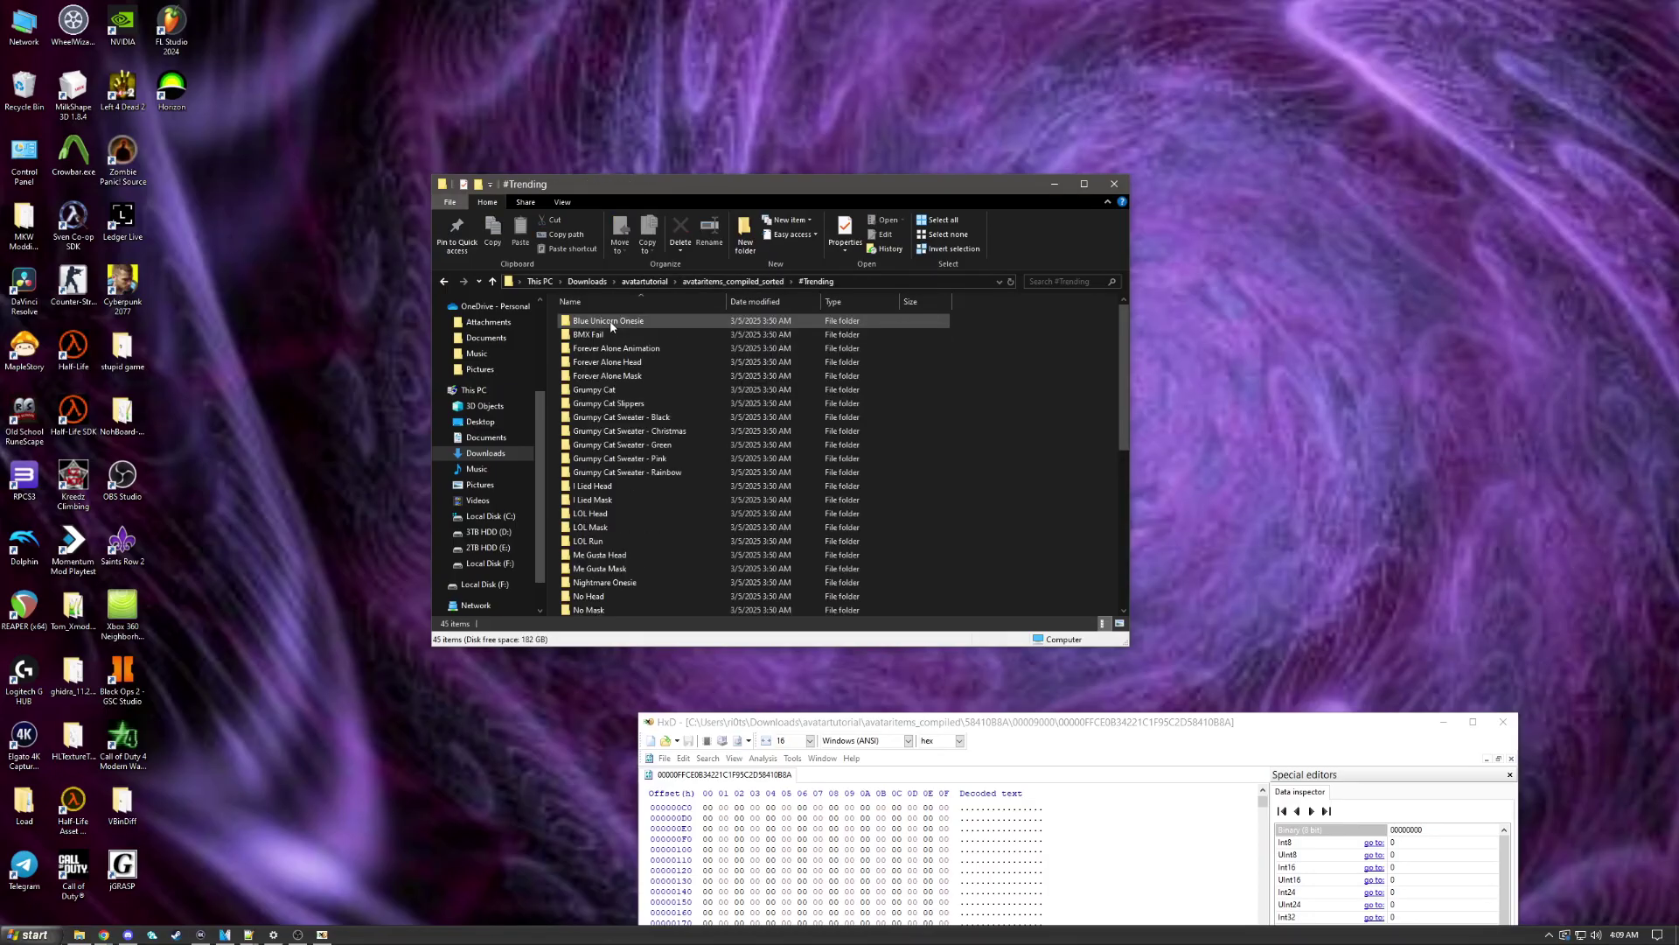
double_click(629, 377)
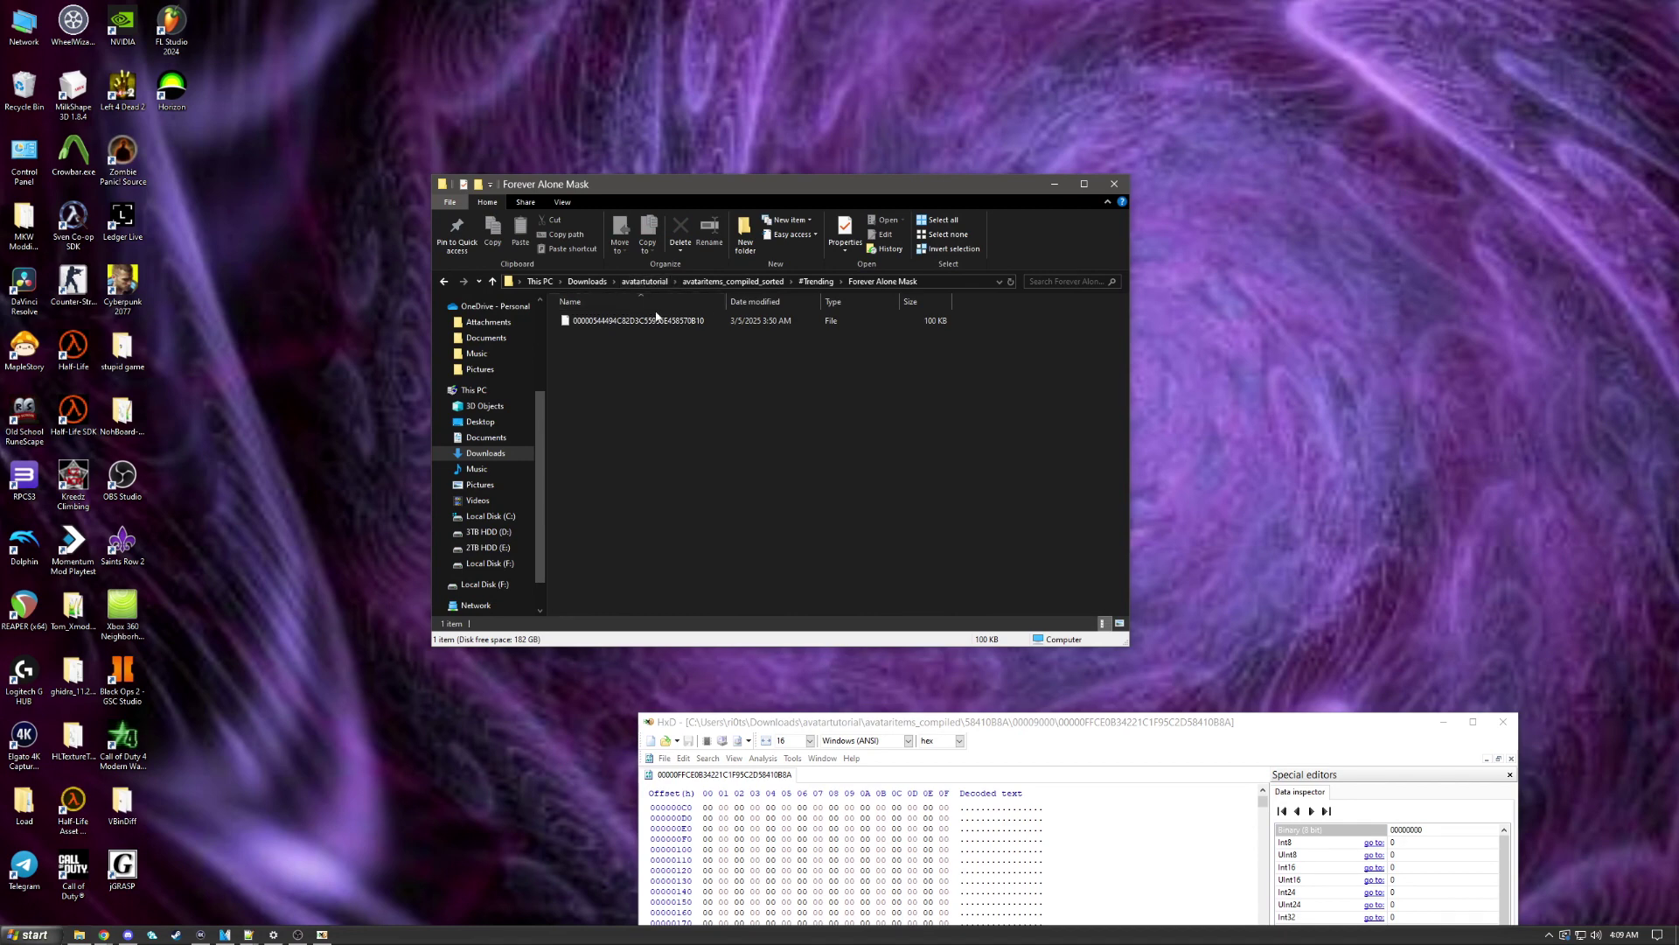
drag(631, 320, 809, 734)
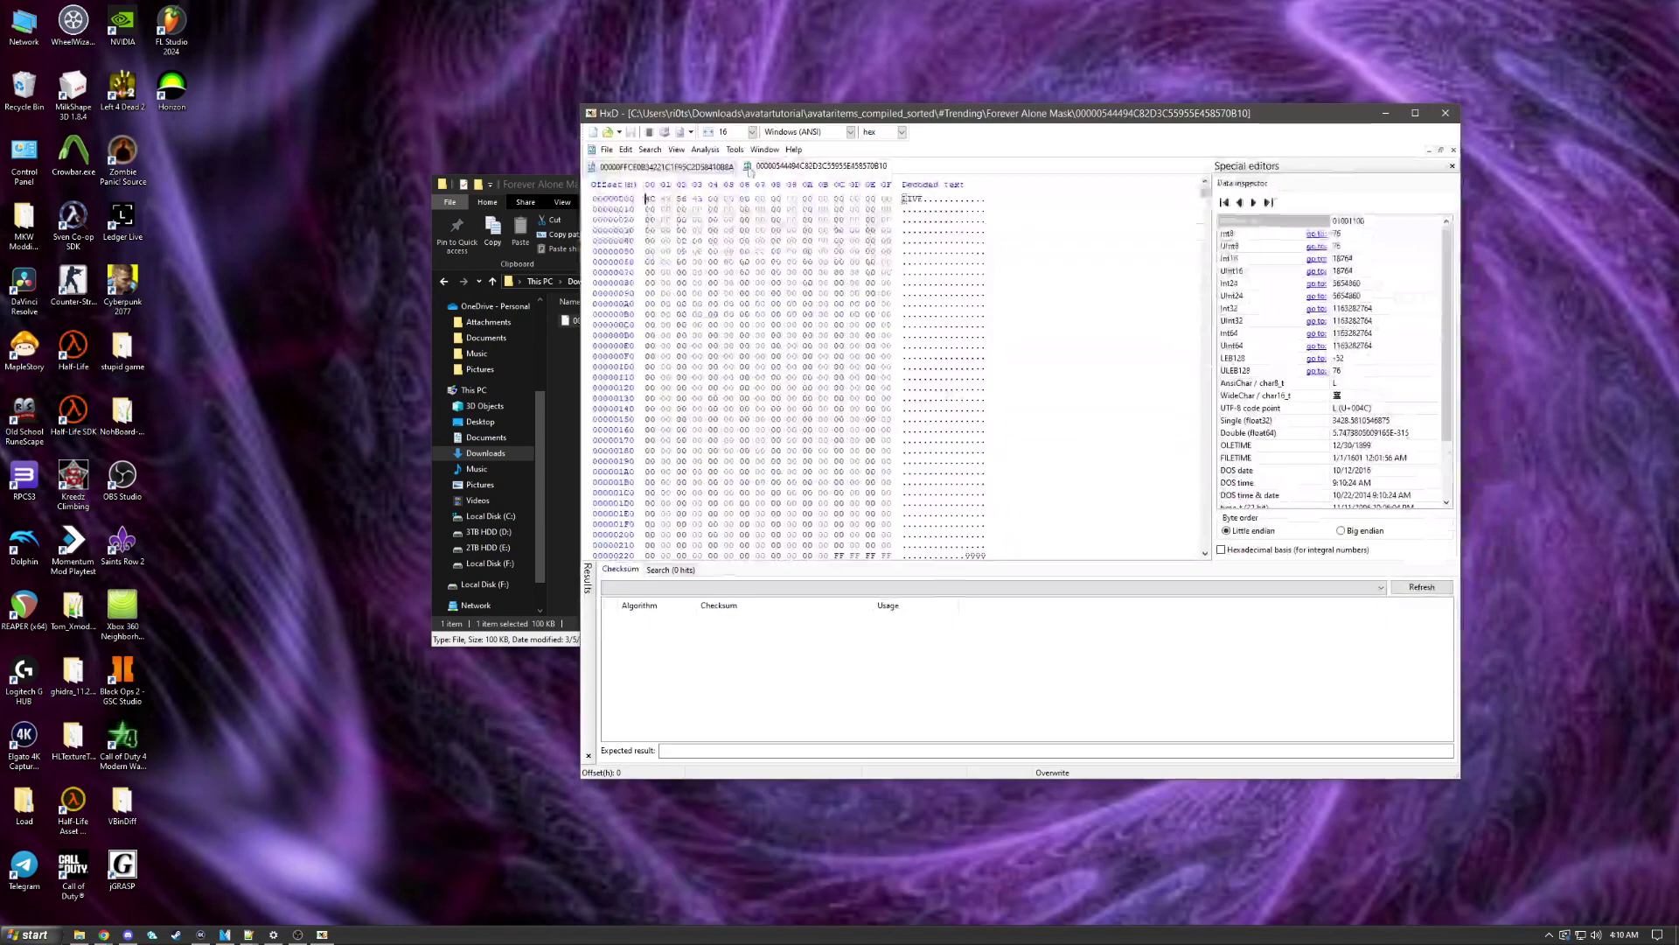
click(837, 409)
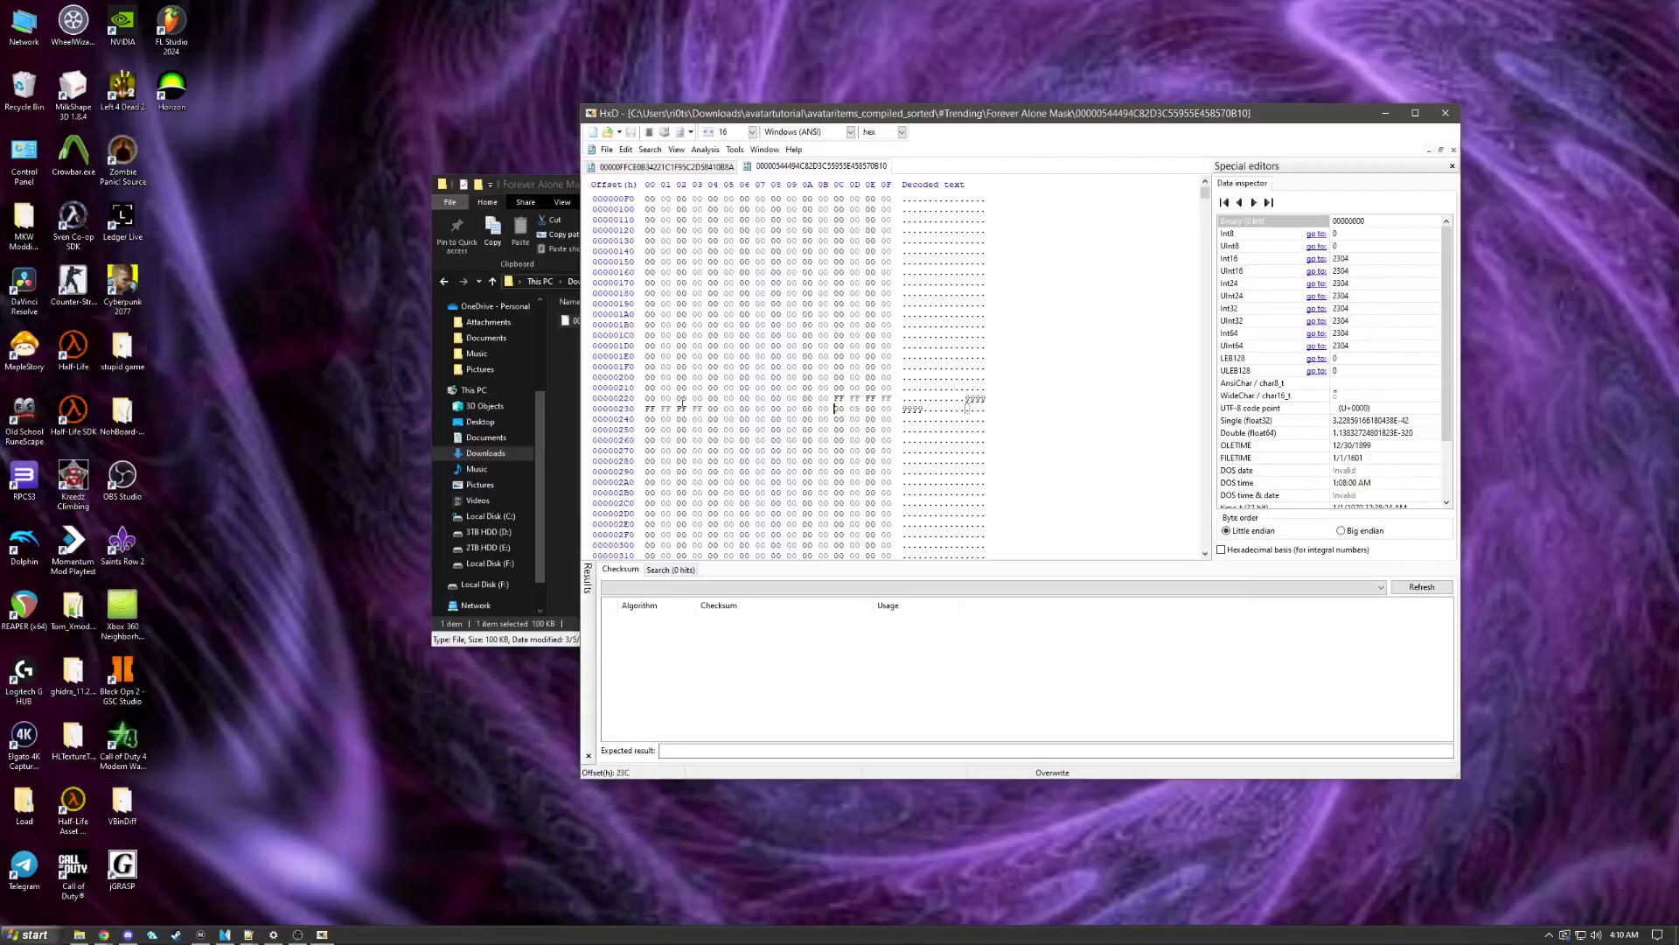
drag(775, 117, 674, 715)
click(639, 364)
Step: Launch Horizon, arrange the windows, and start Inject New File on Avatar Items
double_click(174, 87)
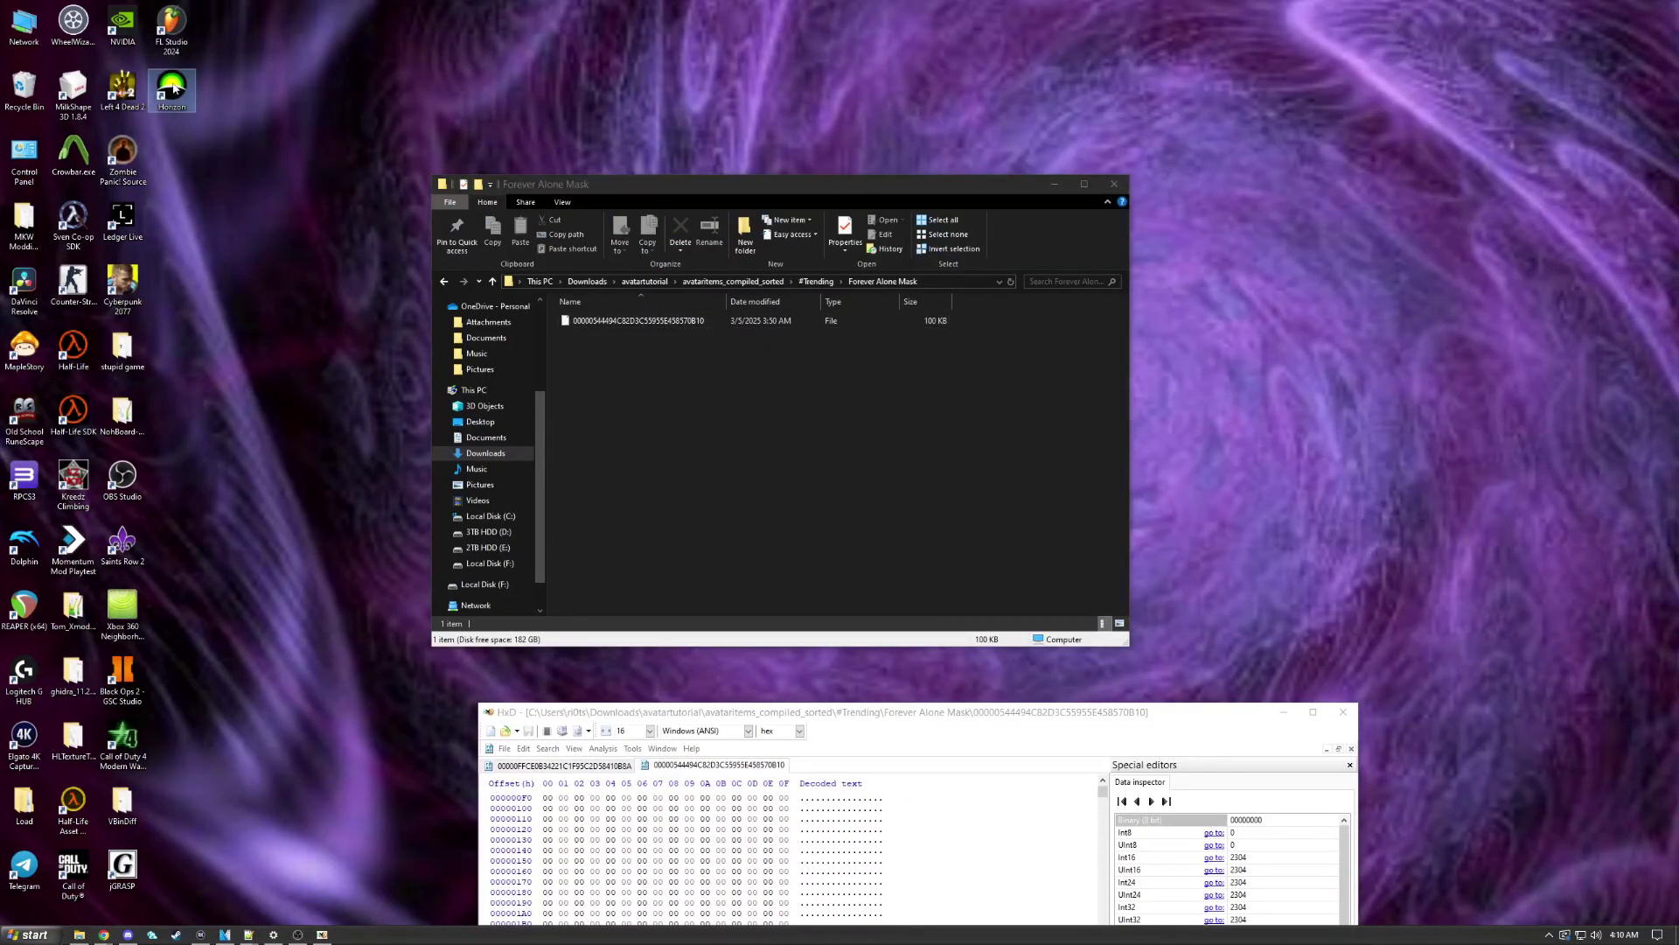
drag(553, 188, 1117, 165)
drag(711, 261, 328, 244)
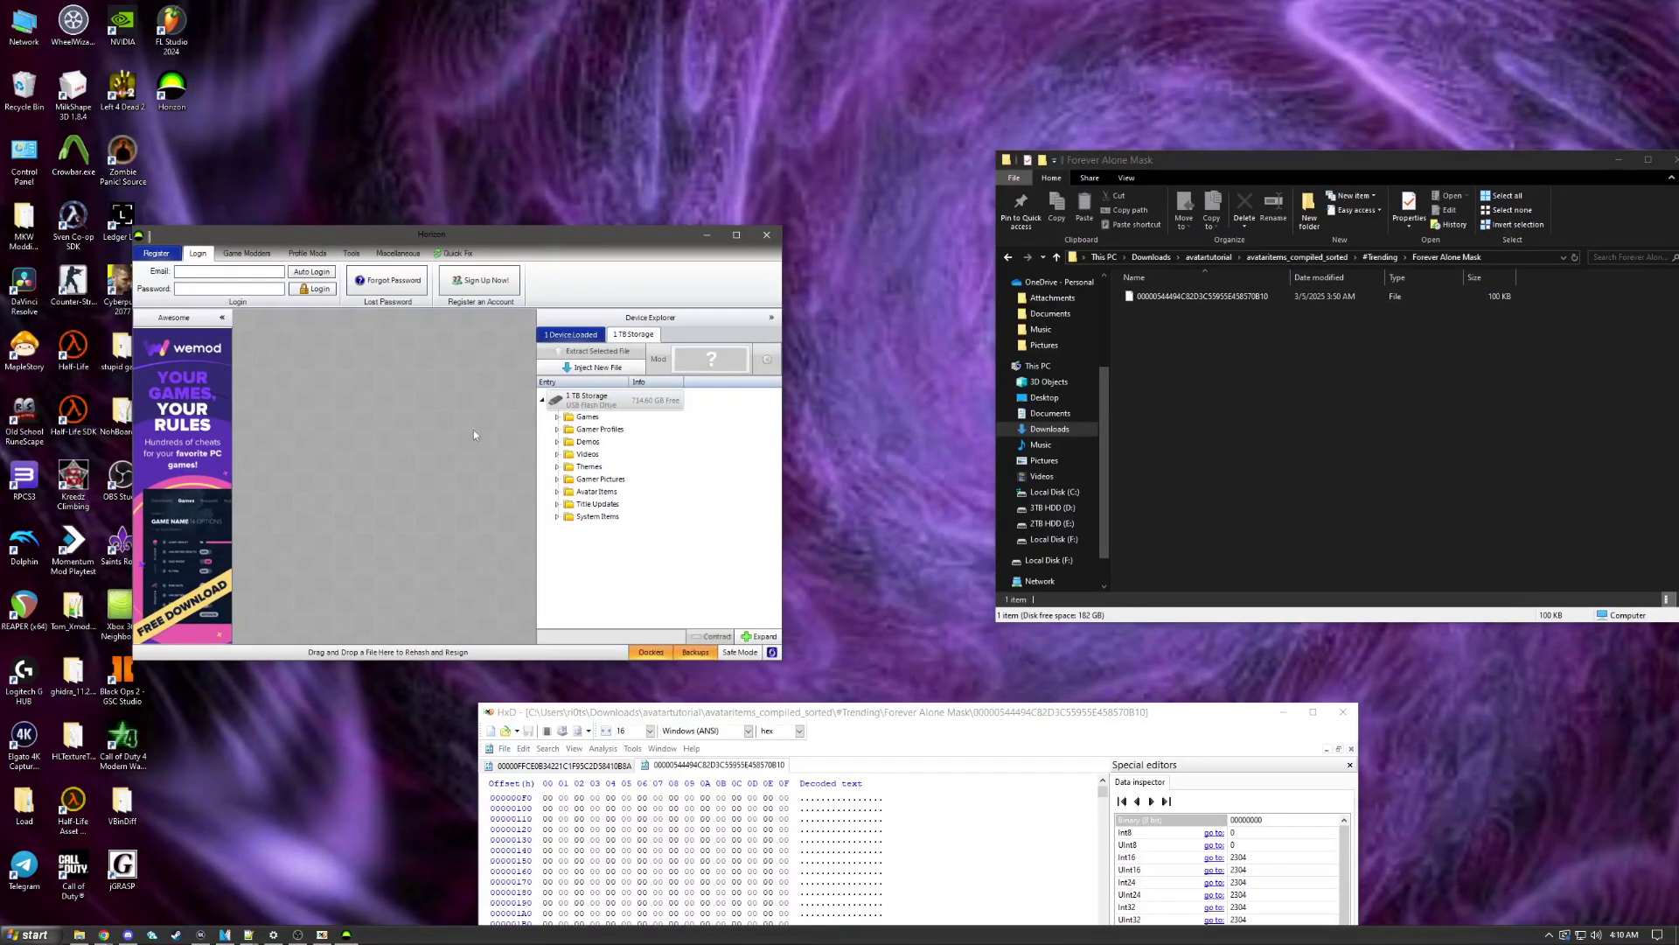
click(590, 492)
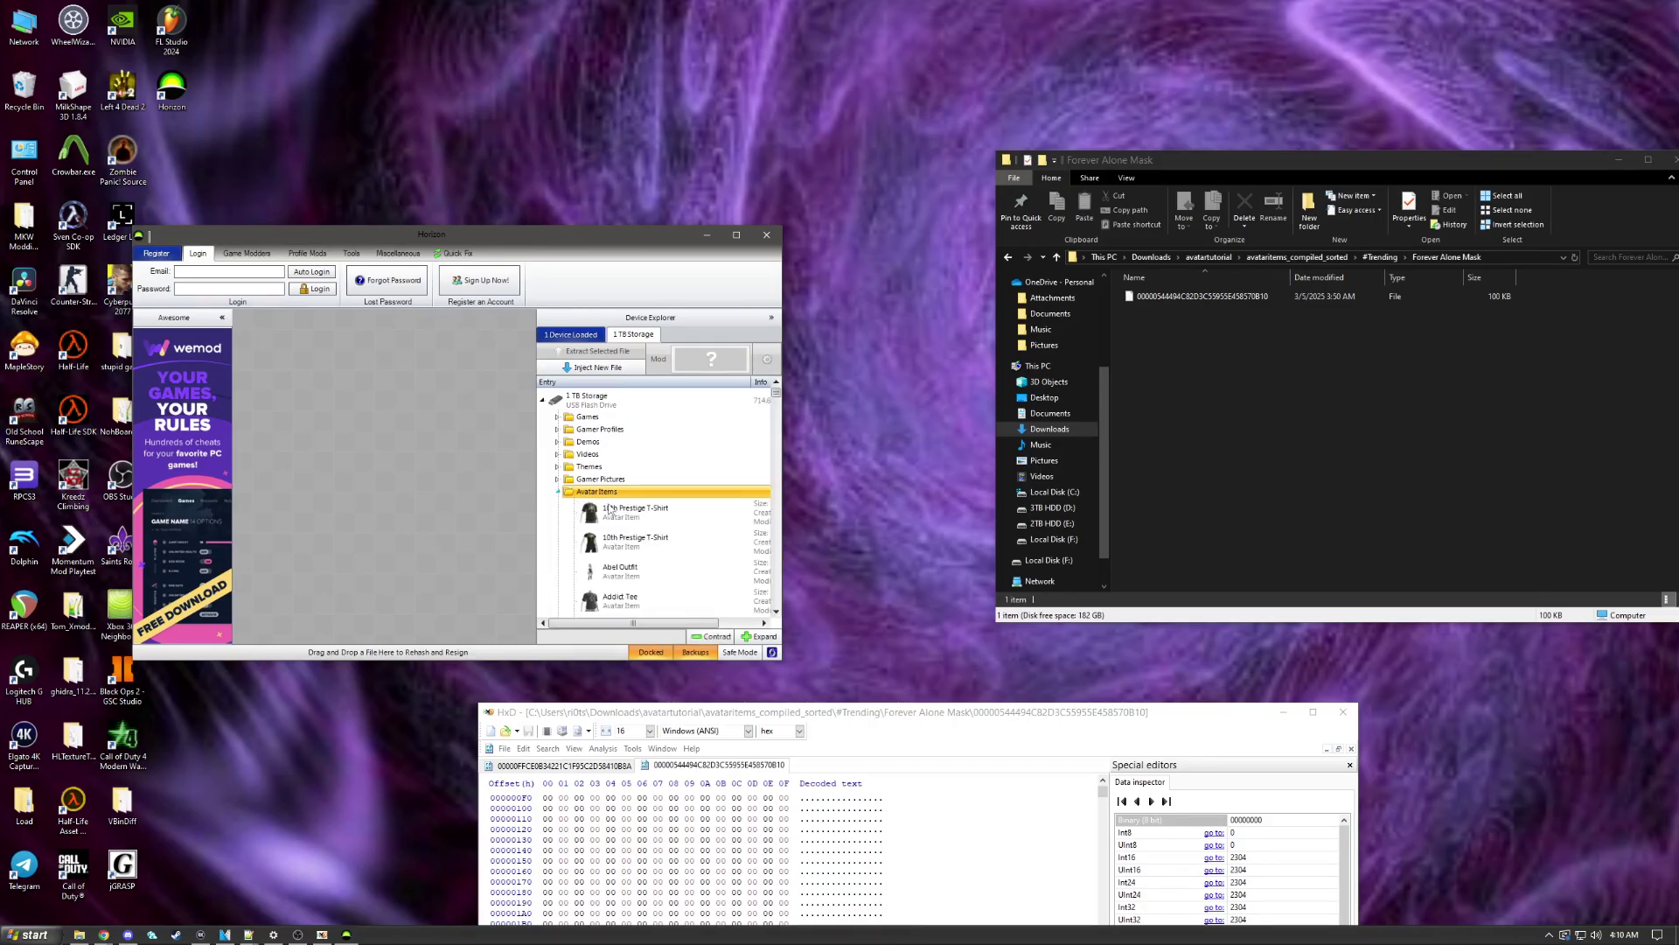
right_click(613, 492)
click(643, 516)
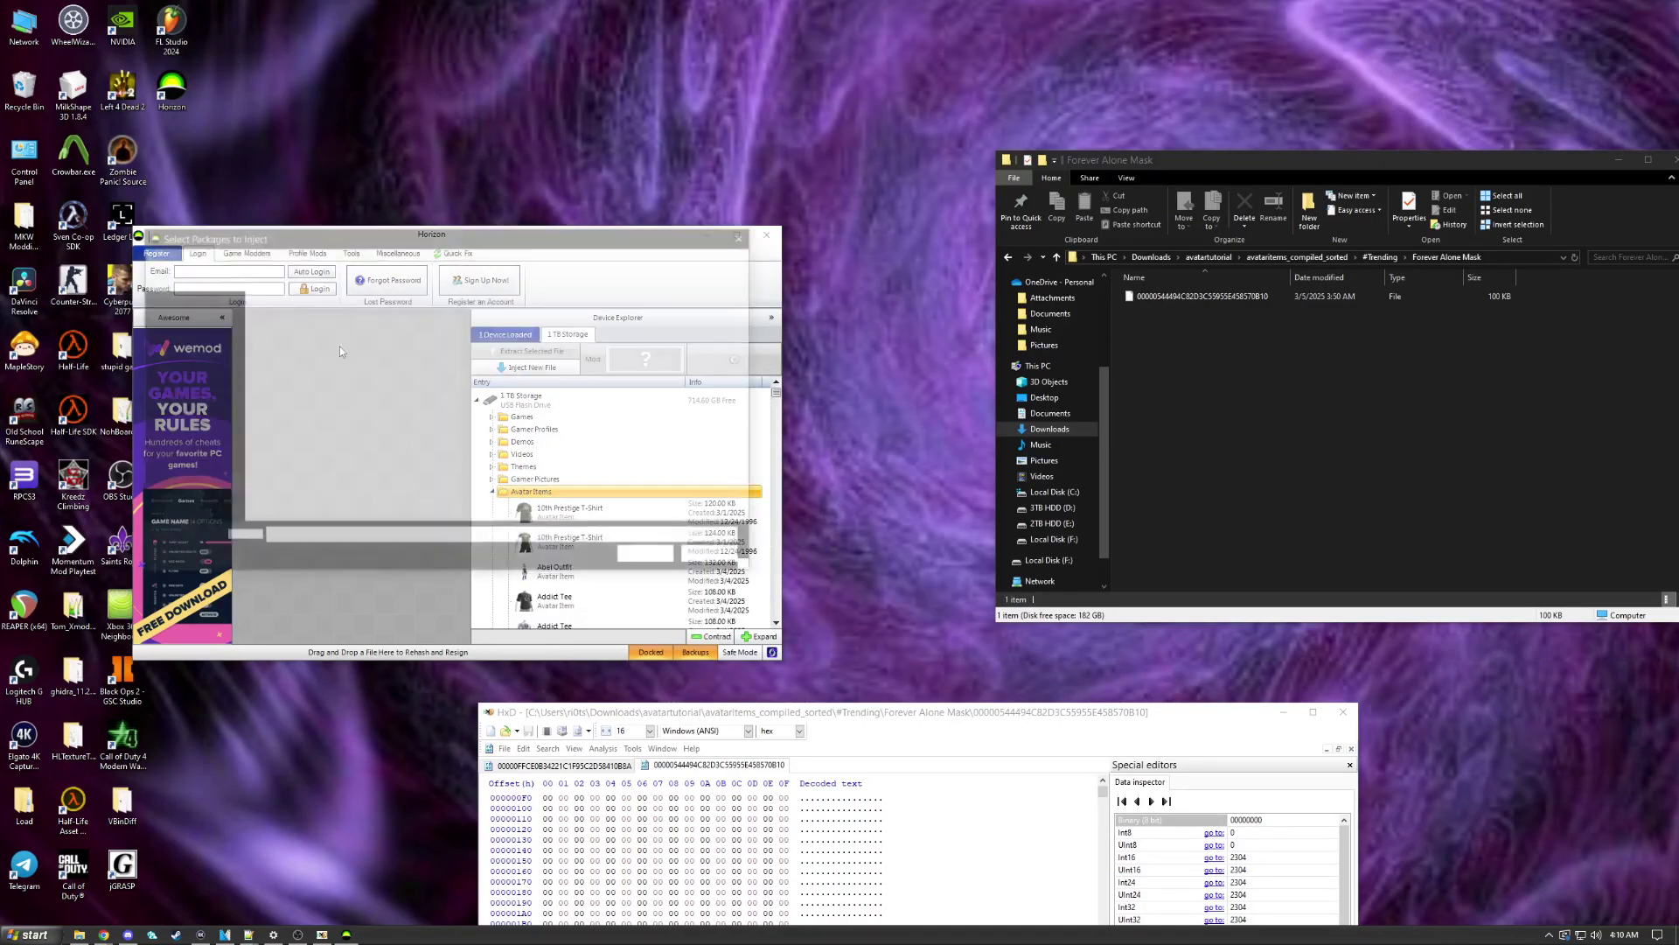
Step: Inject the Forever Alone Mask file from its pasted folder path, overwriting the existing copy
click(1443, 257)
key(ctrl+c)
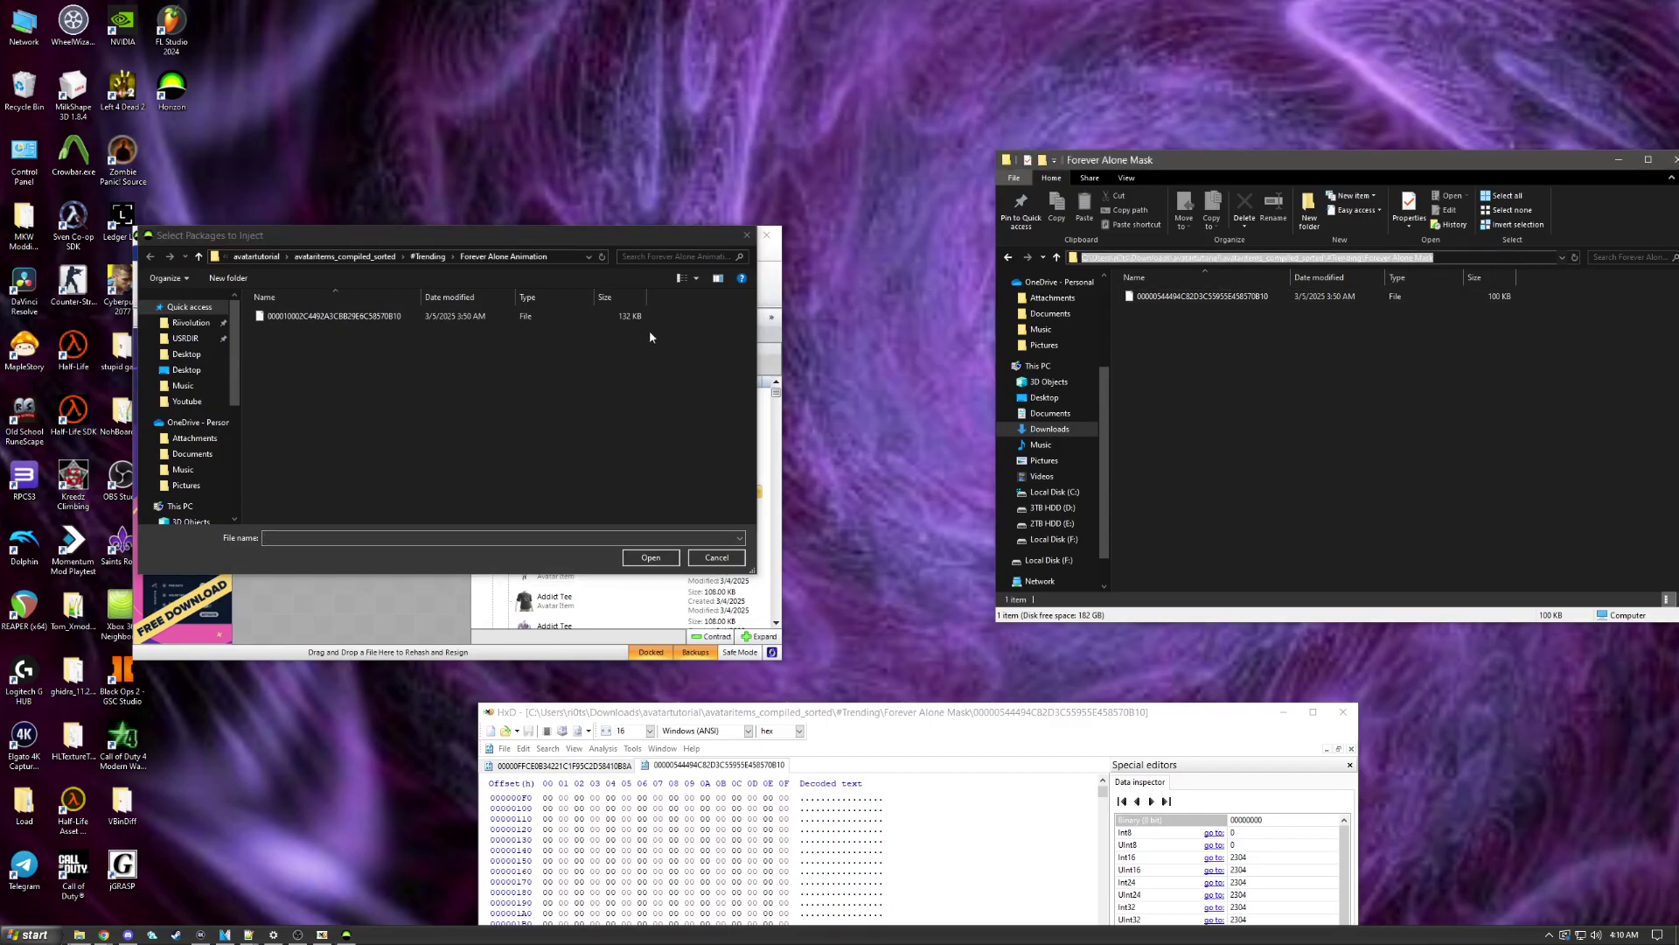
click(560, 257)
key(ctrl+v)
key(Return)
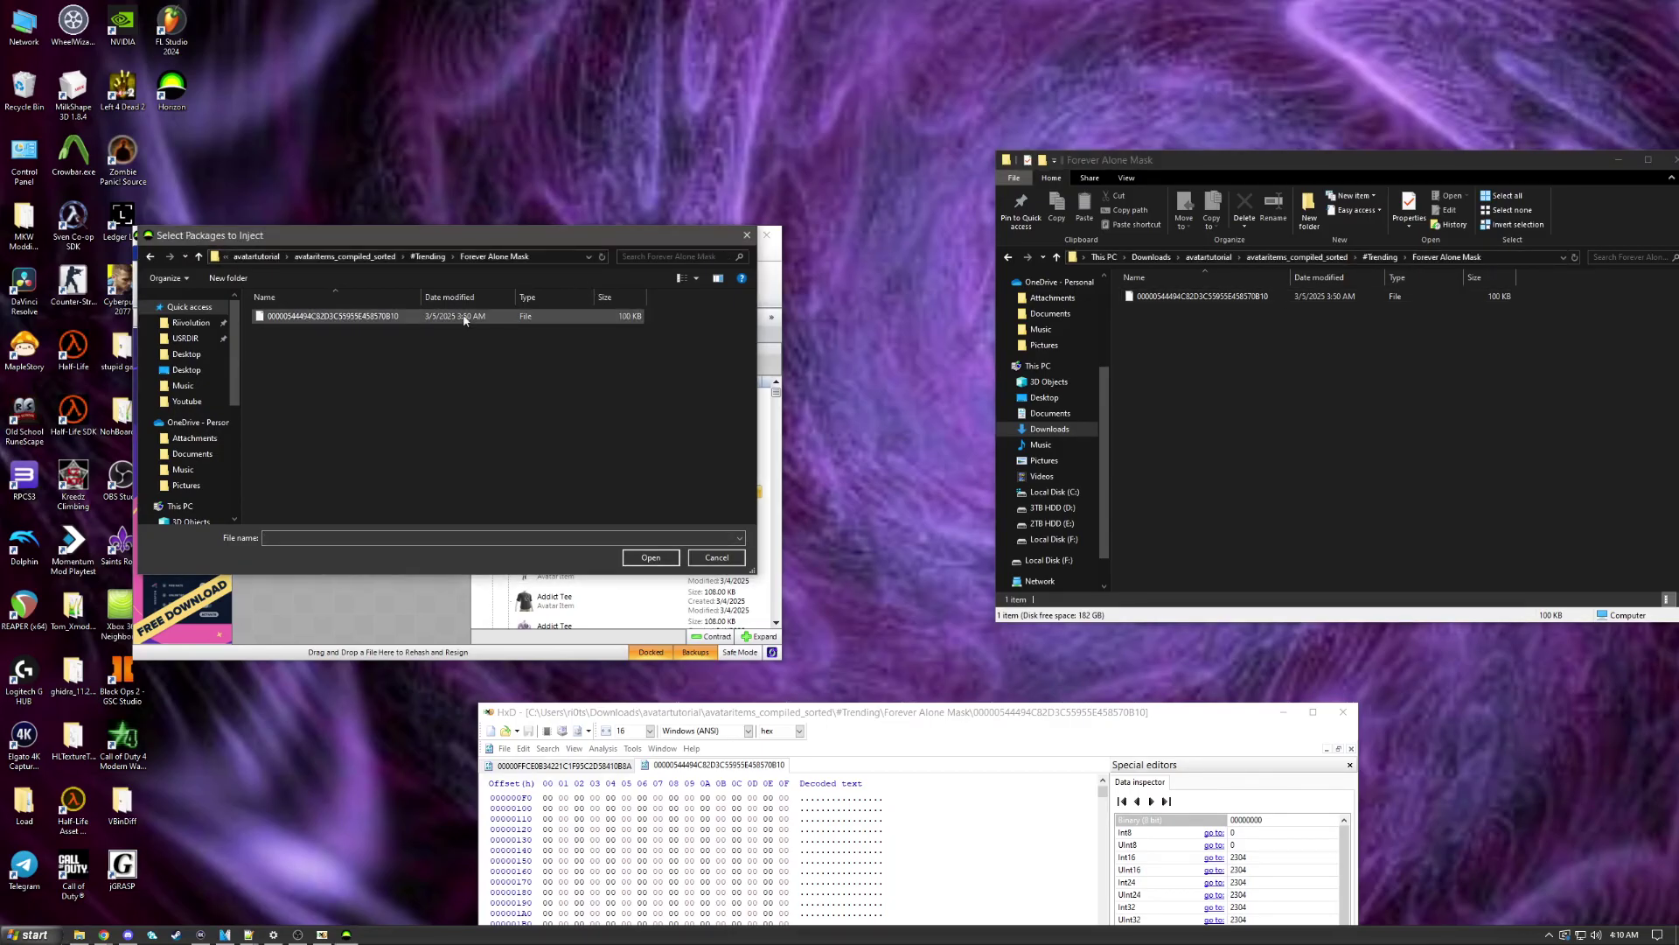
double_click(348, 319)
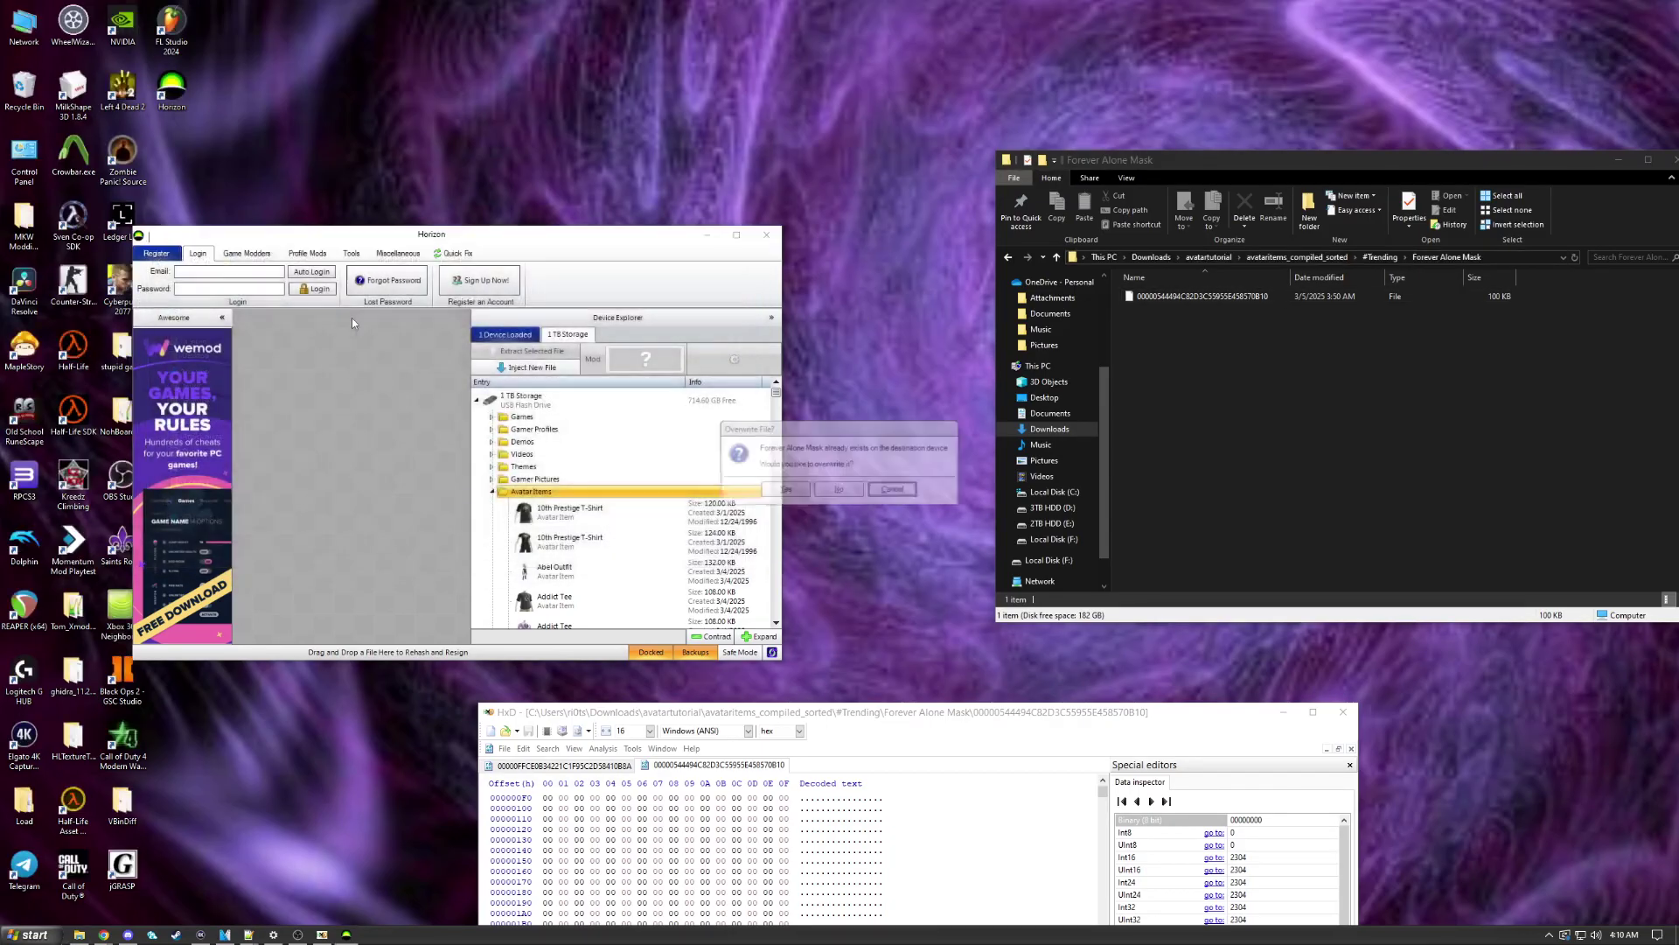
click(783, 488)
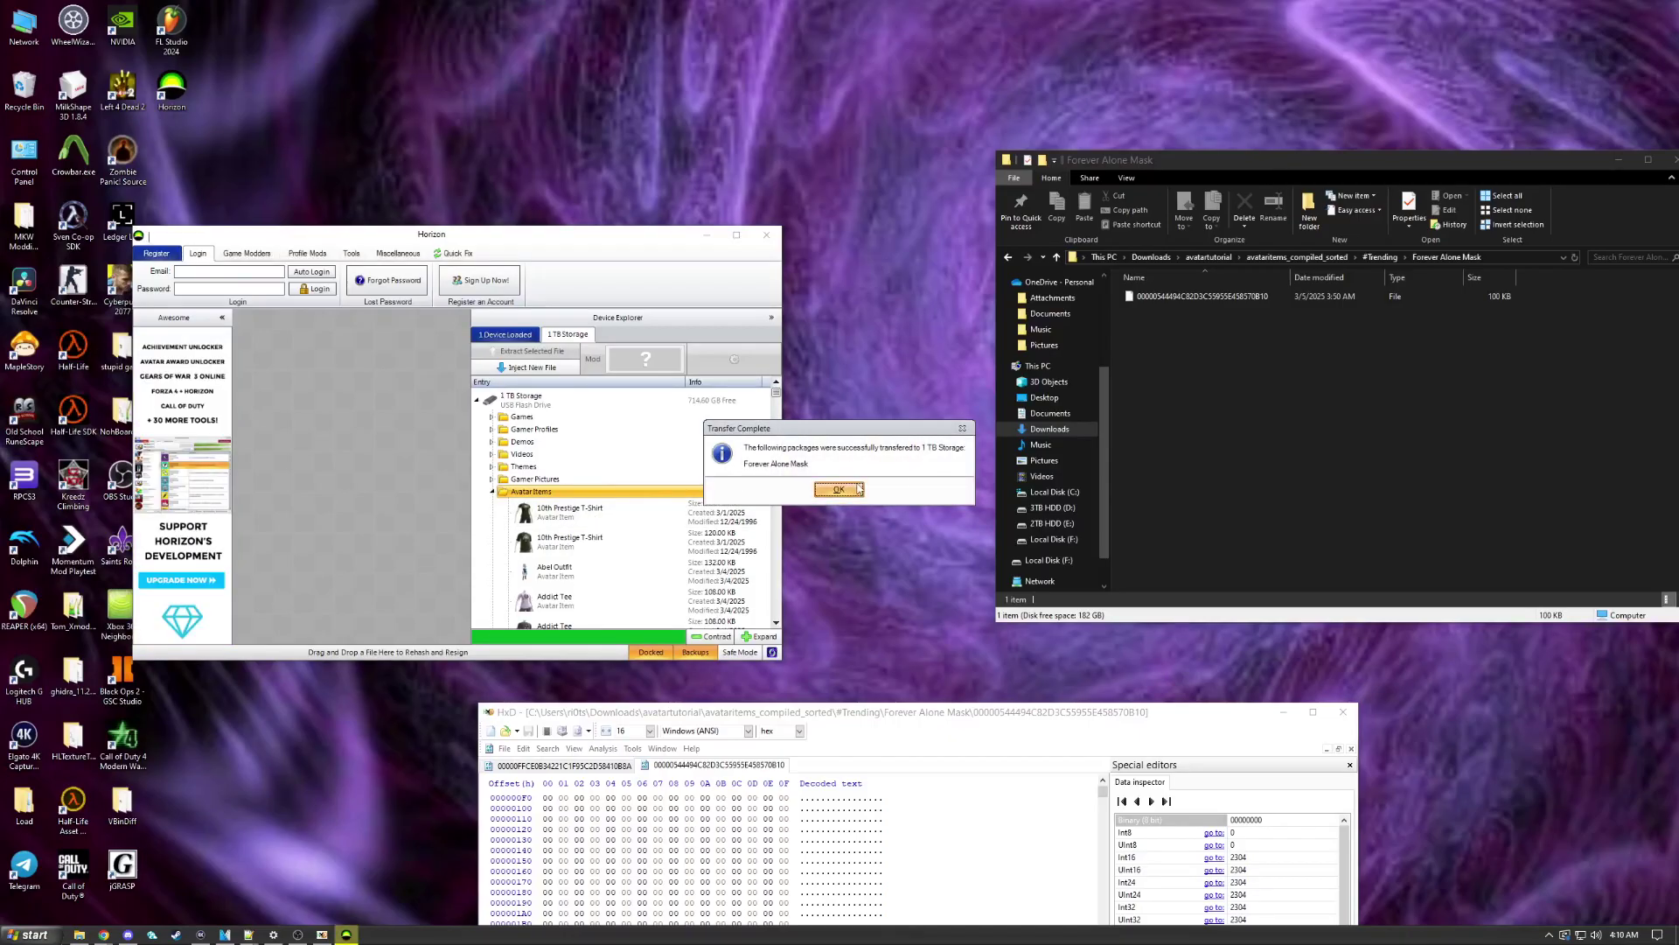
click(840, 489)
Step: Select Forever Alone Mask in the drive's avatar items and return Explorer to avatartutorial
scroll(645, 488, down, 3)
scroll(645, 488, down, 10)
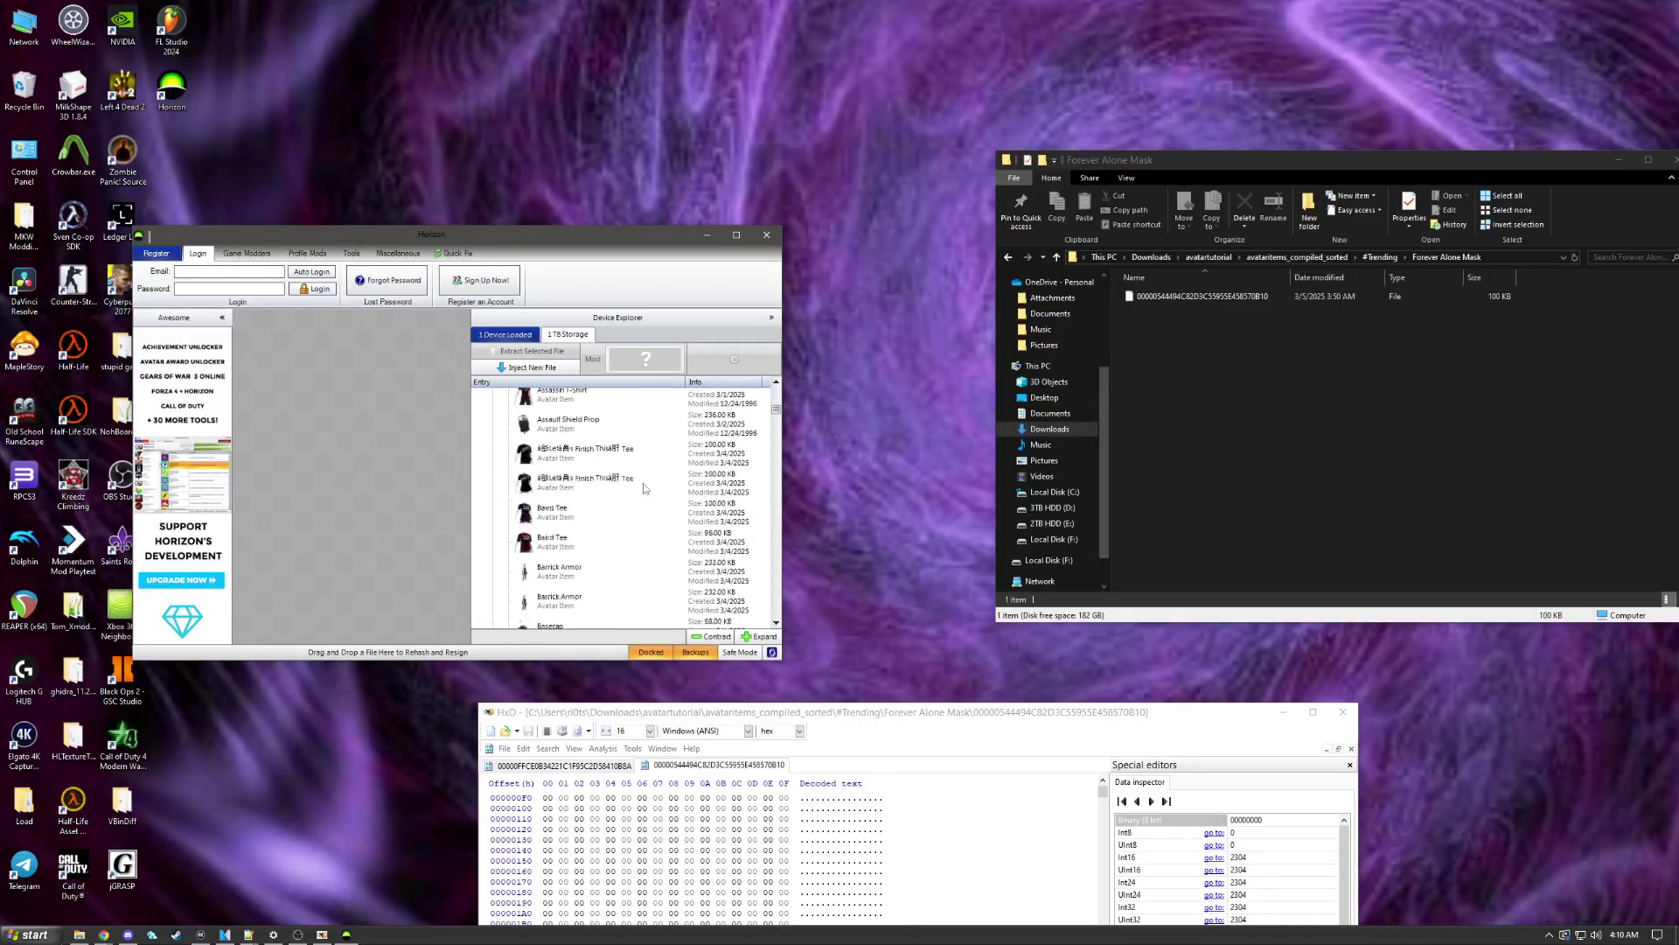
scroll(645, 491, up, 3)
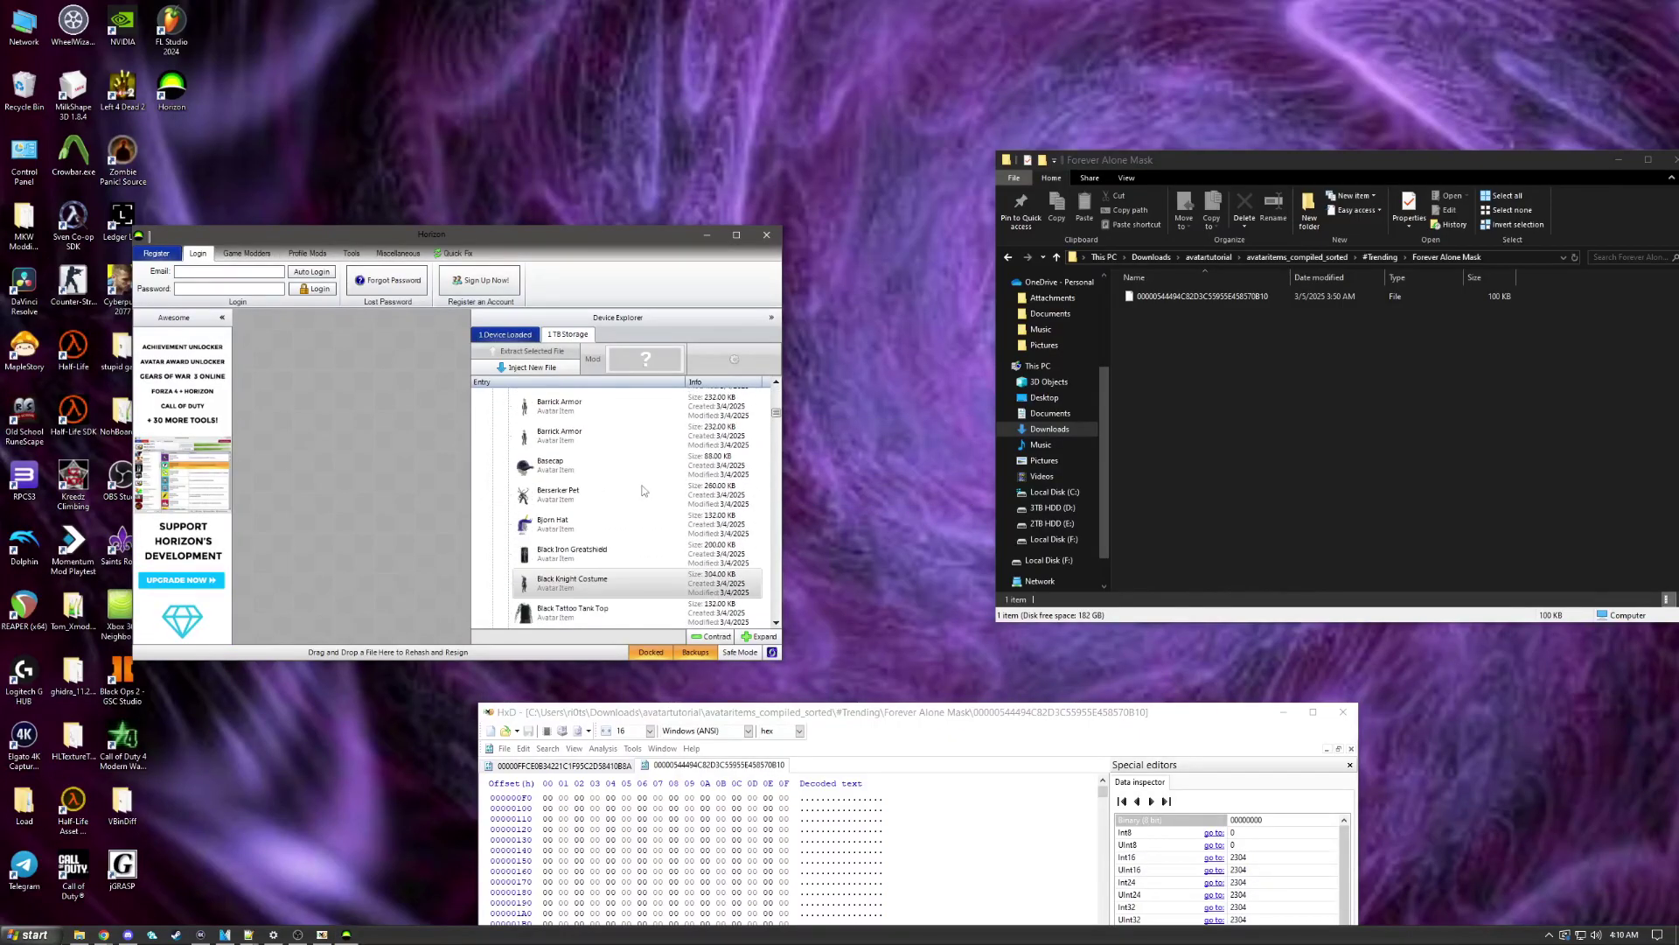
scroll(642, 490, down, 8)
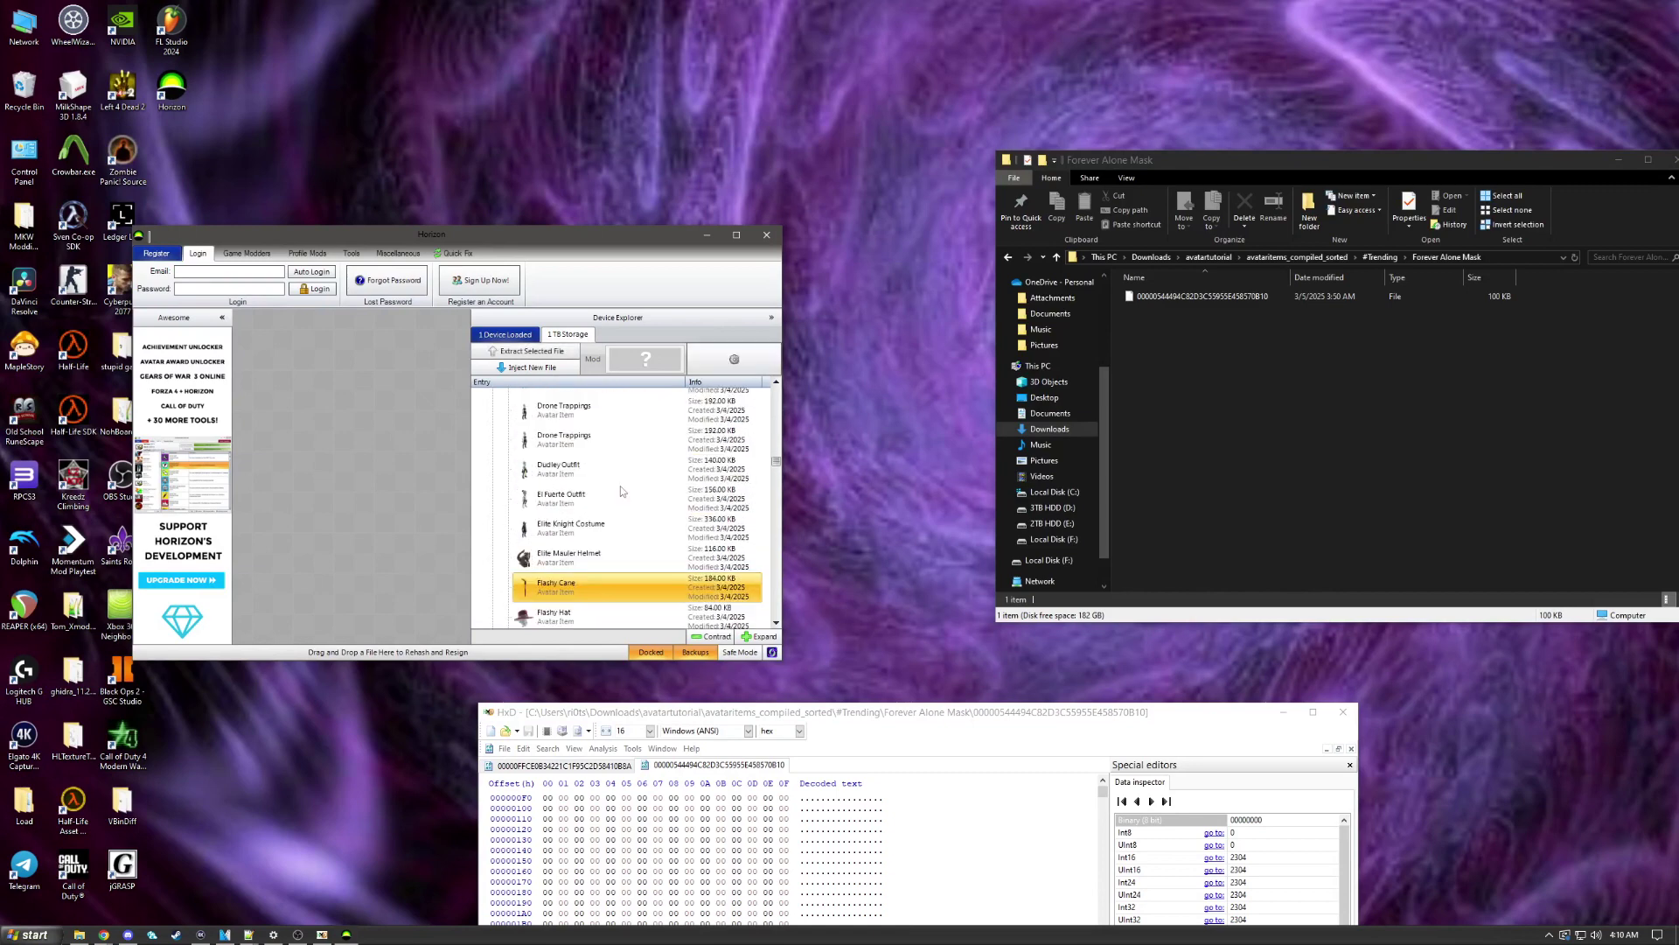
scroll(621, 490, down, 5)
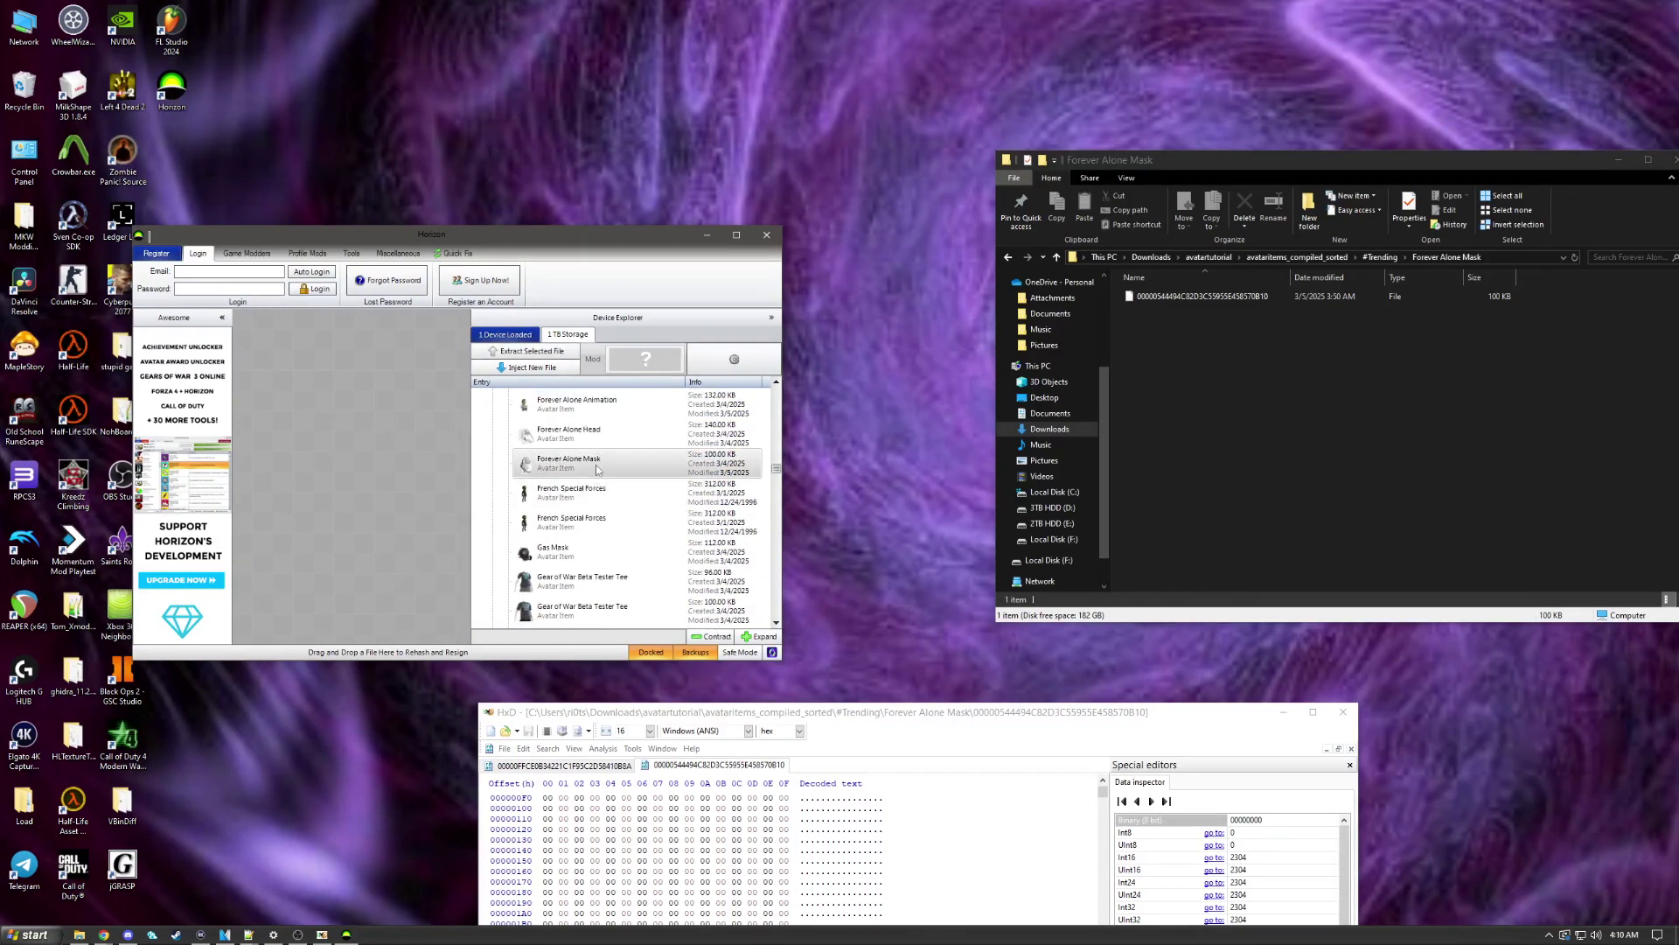
click(598, 469)
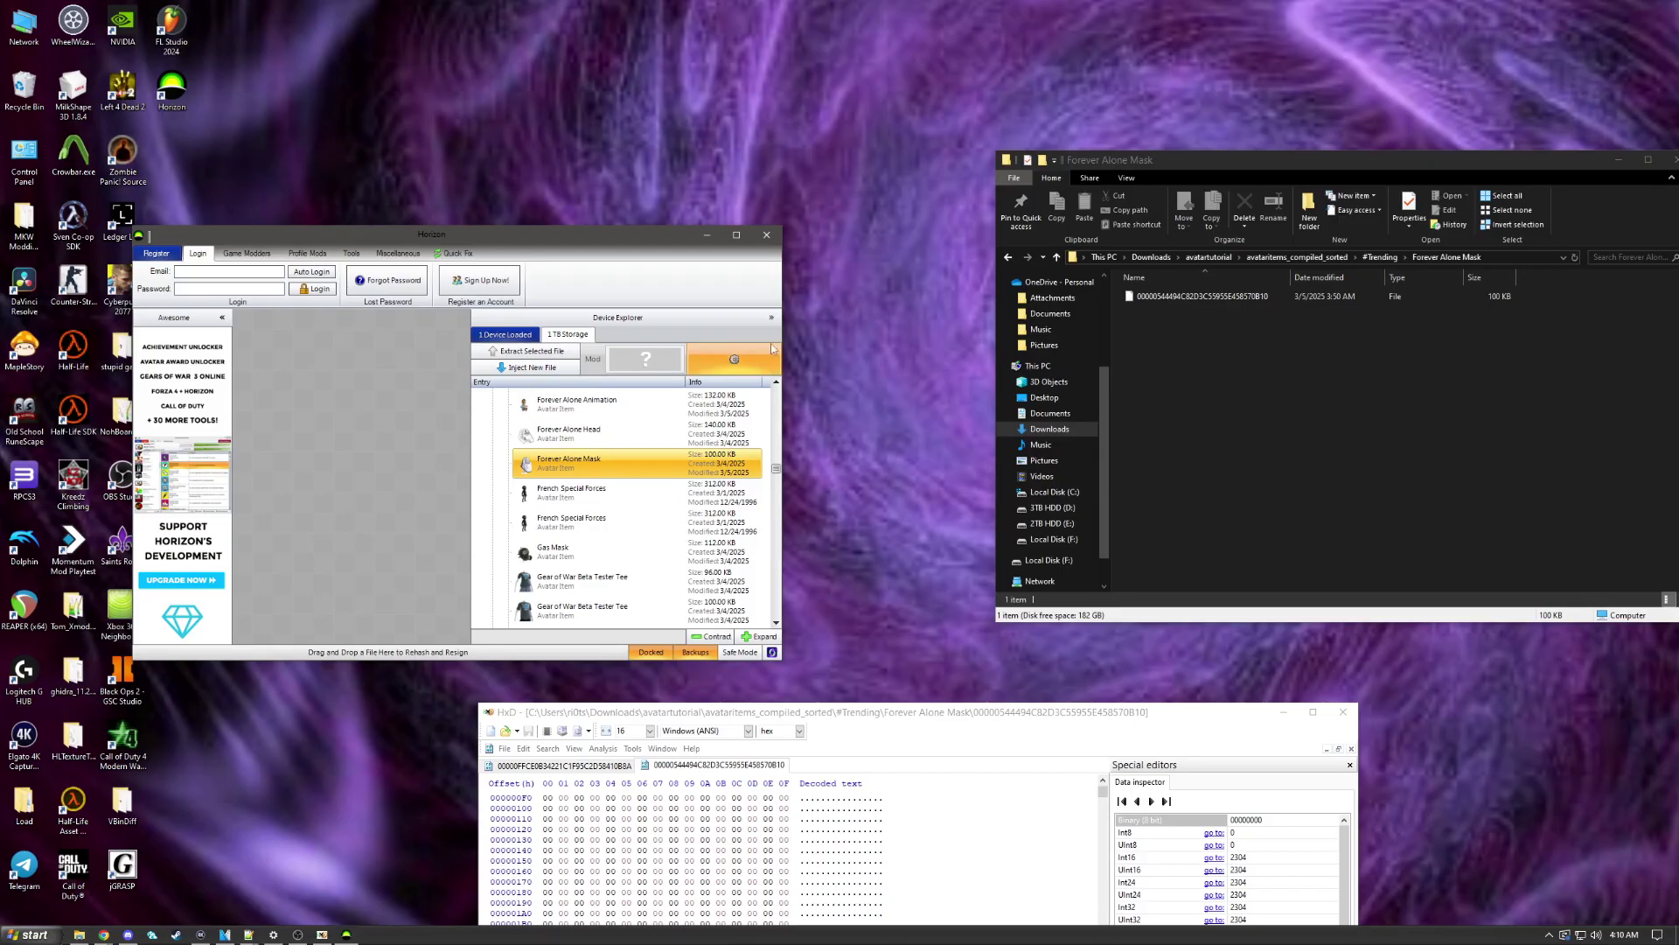
click(1268, 399)
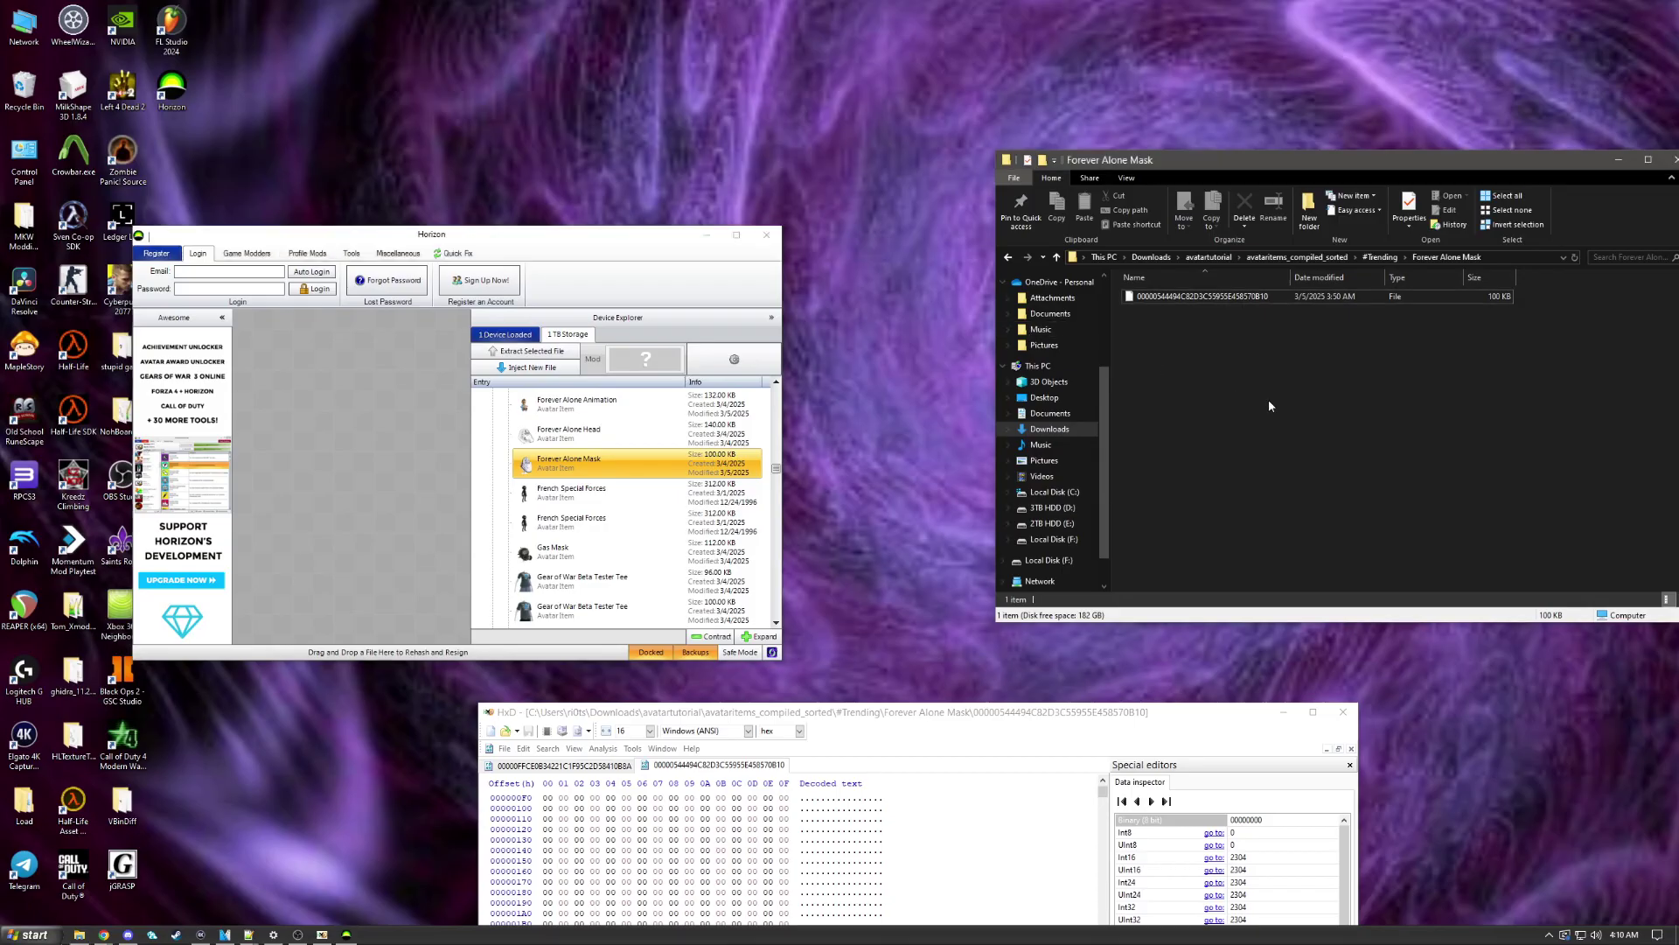
click(1214, 256)
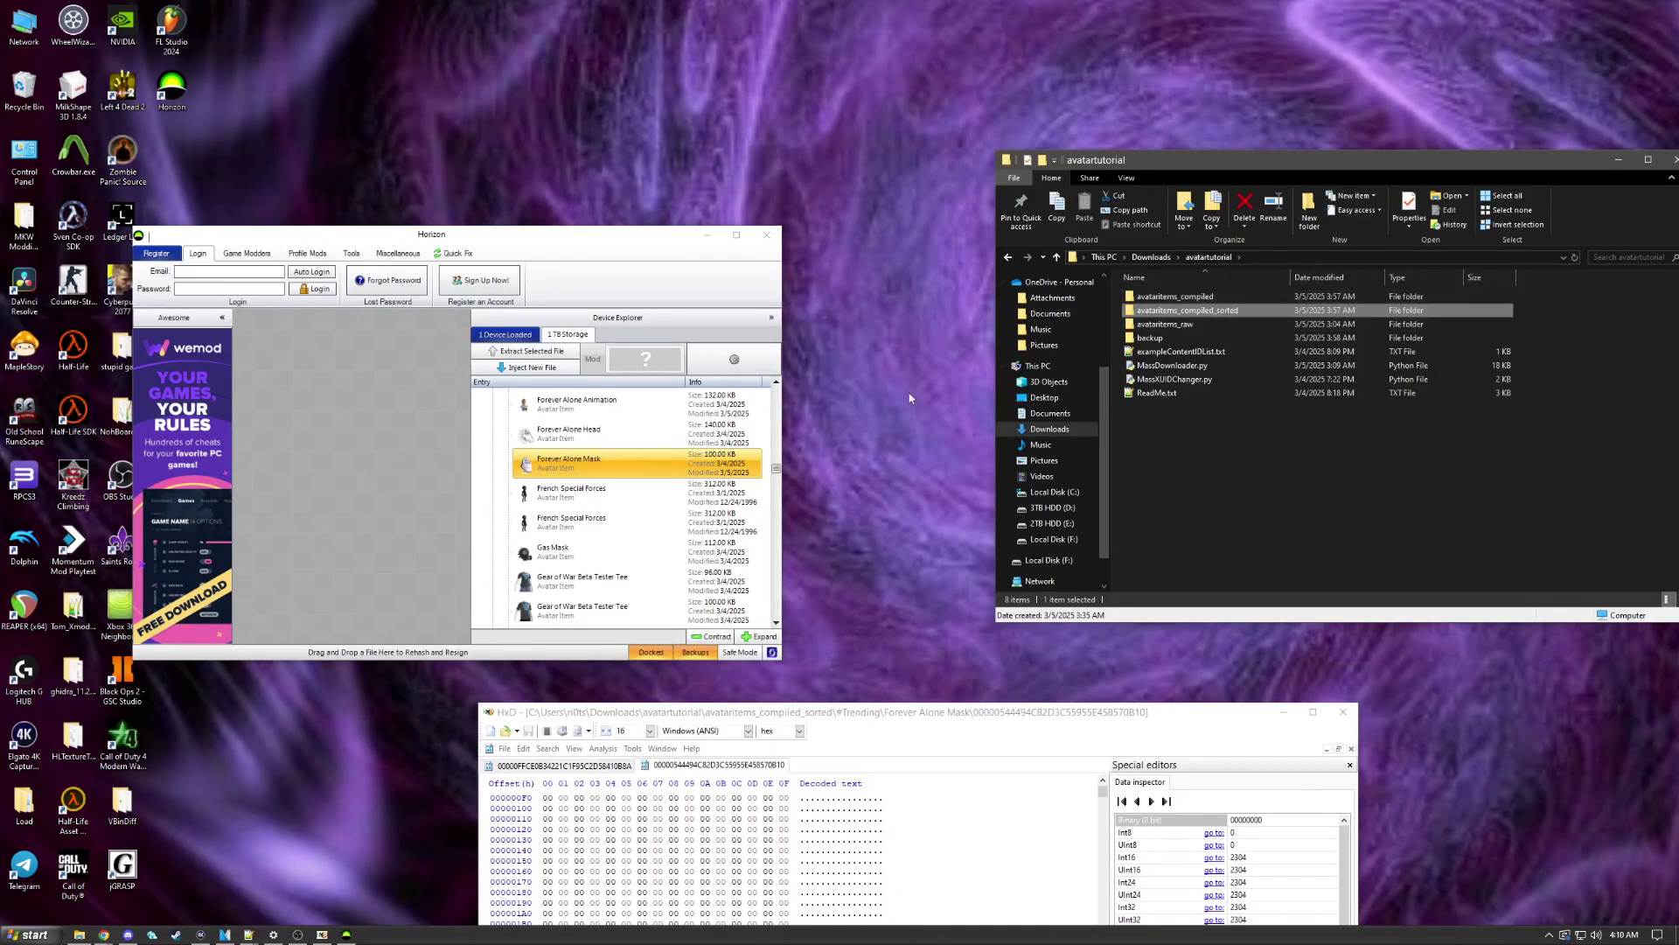
Step: Delete the Forever Alone Mask item from the drive and confirm
click(549, 469)
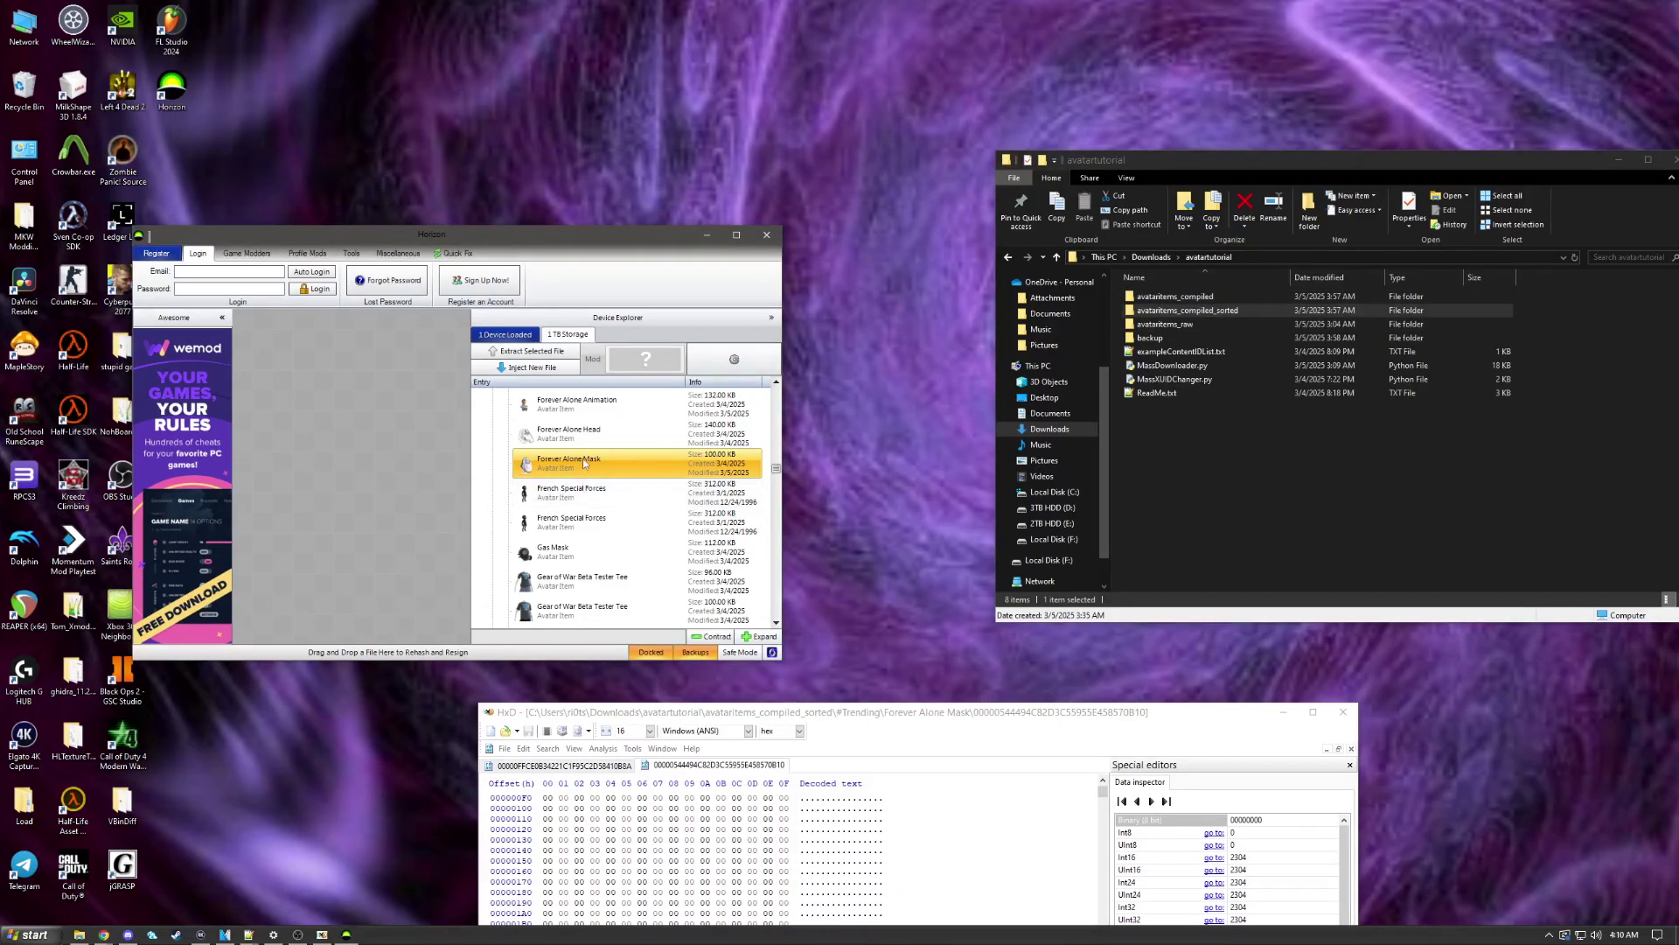
right_click(582, 458)
click(604, 496)
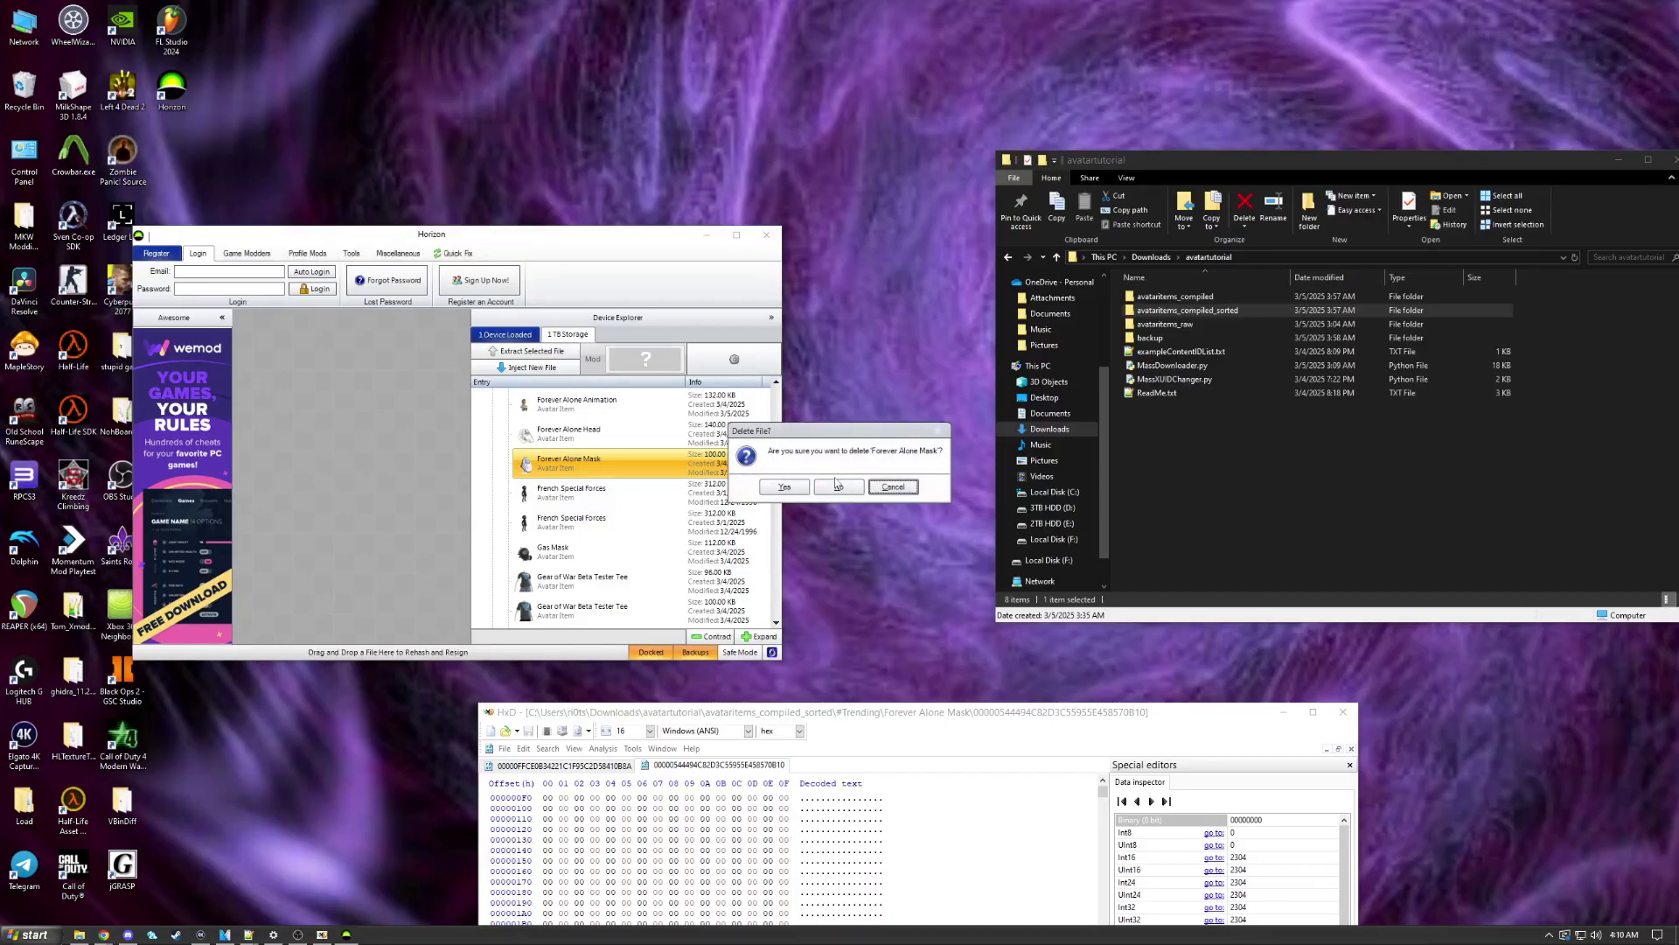
click(783, 486)
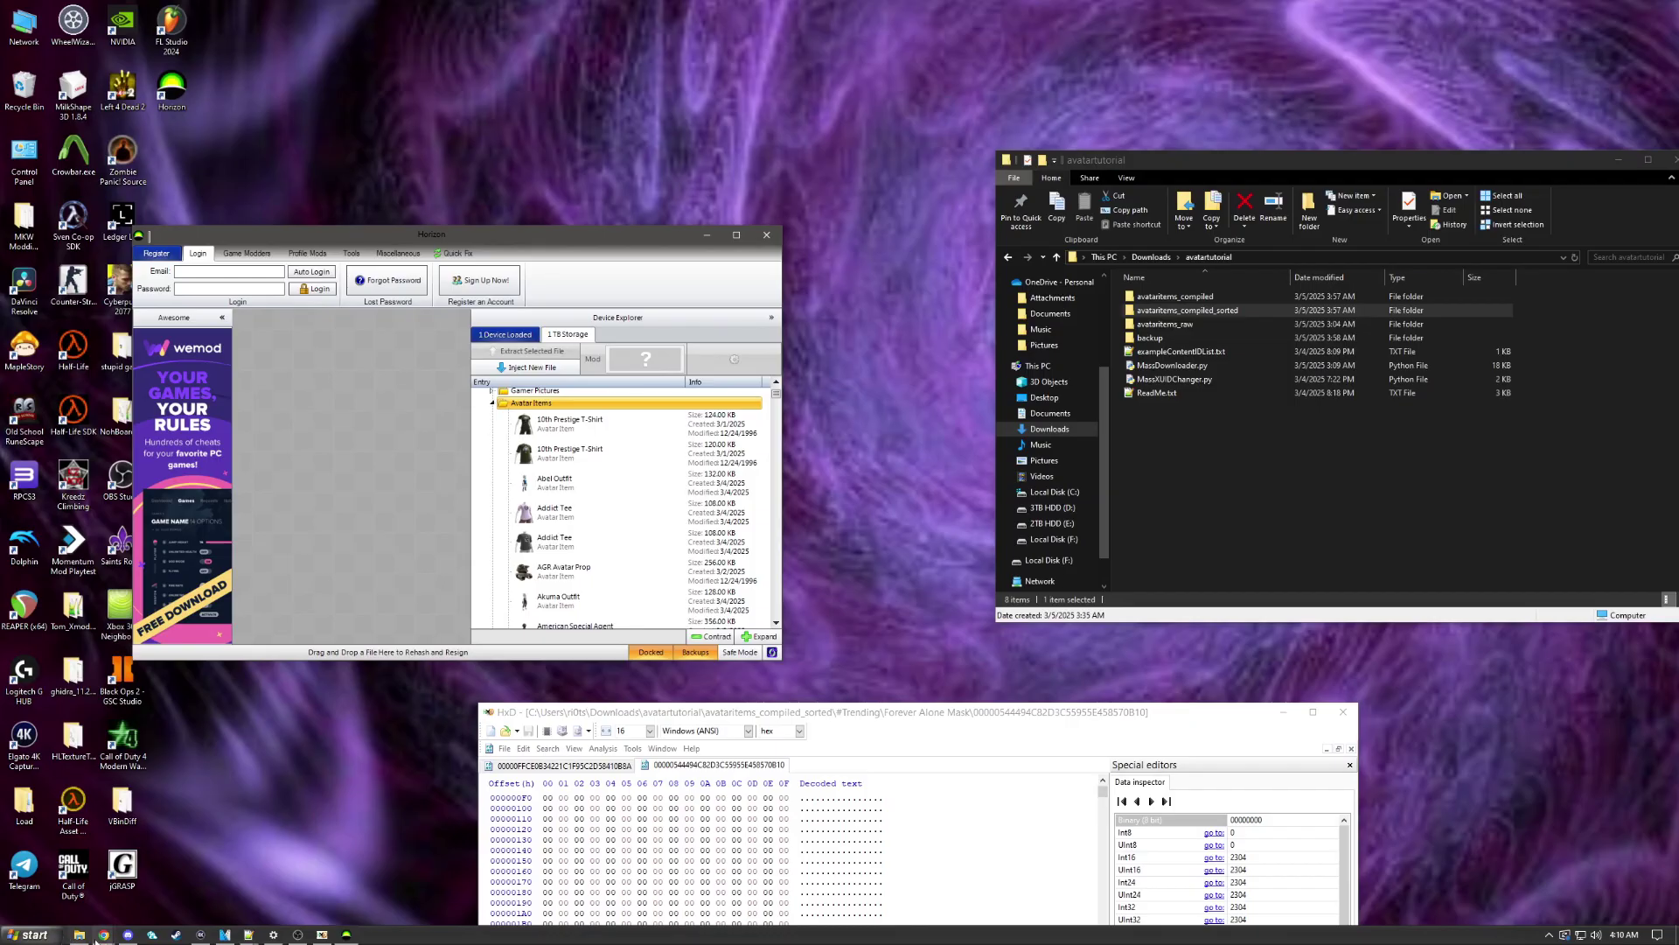
mouse_move(104, 935)
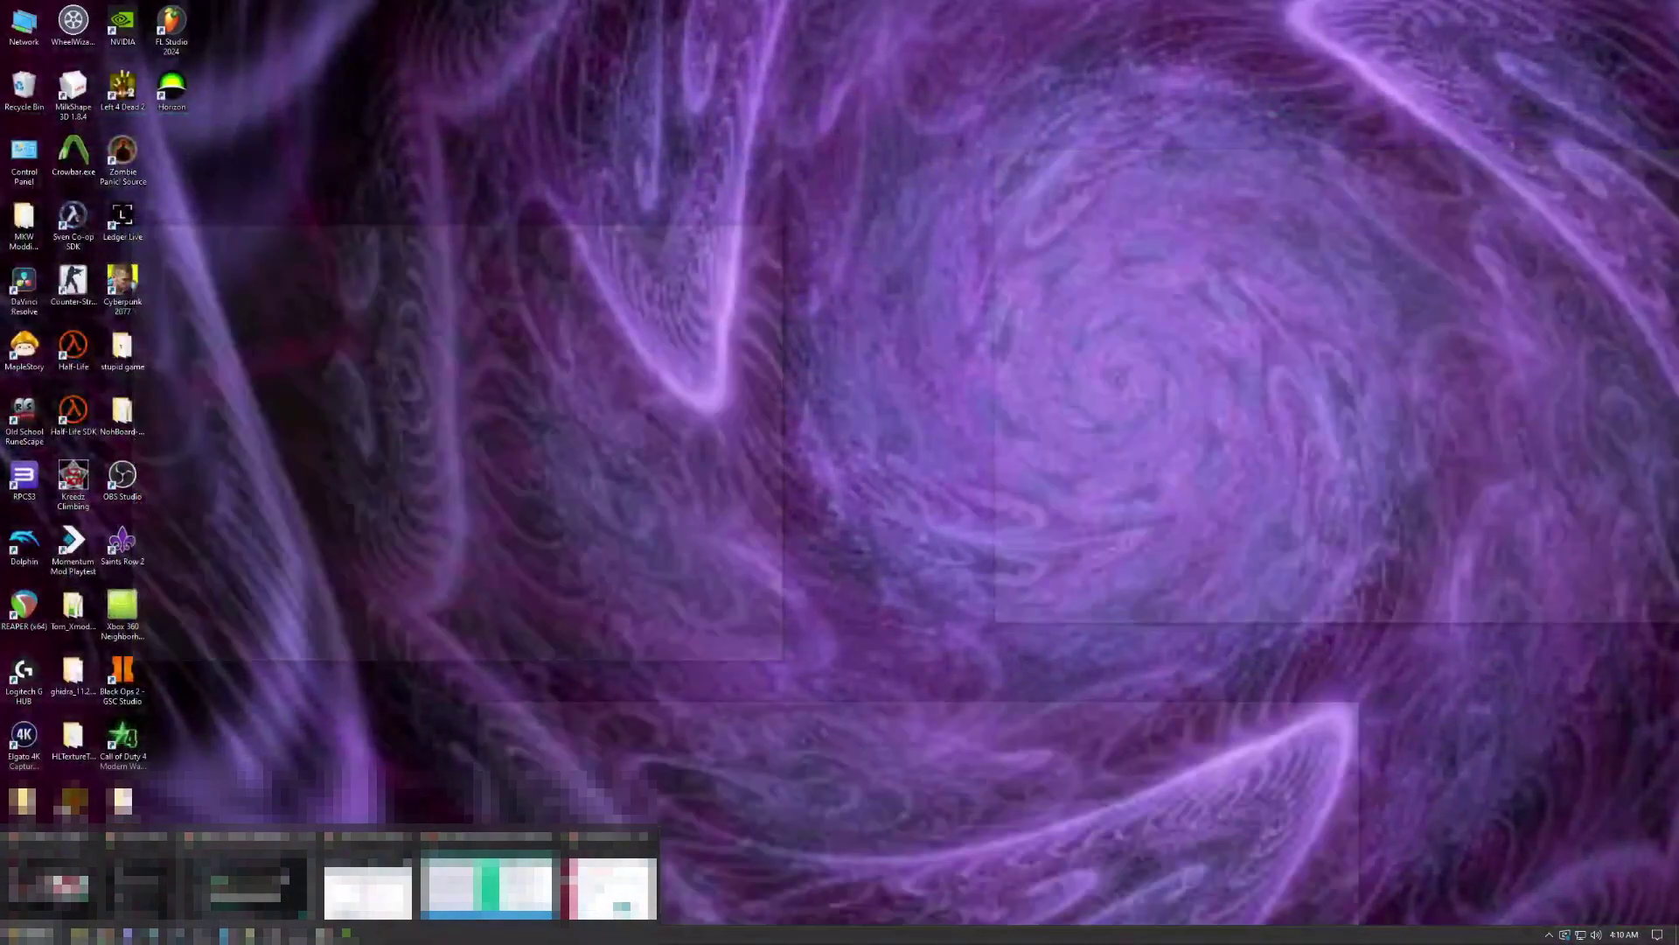
Step: Submit a gamertag on cakes.me XUID Lookup to get its decimal and hex XUID
click(486, 888)
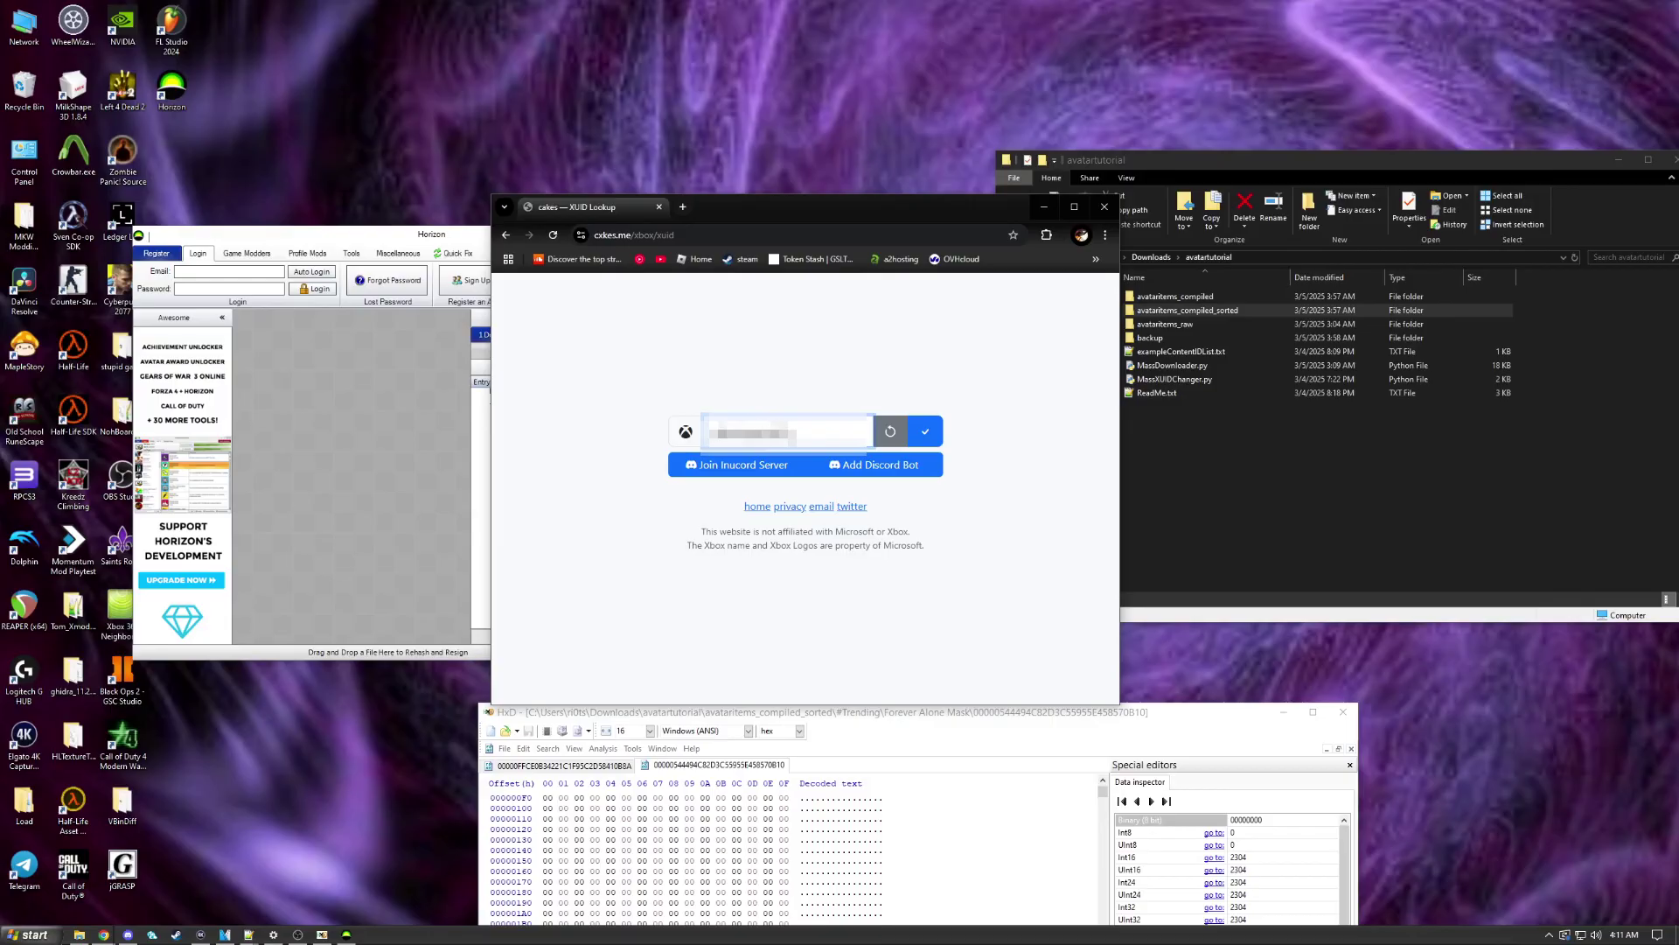
key(Return)
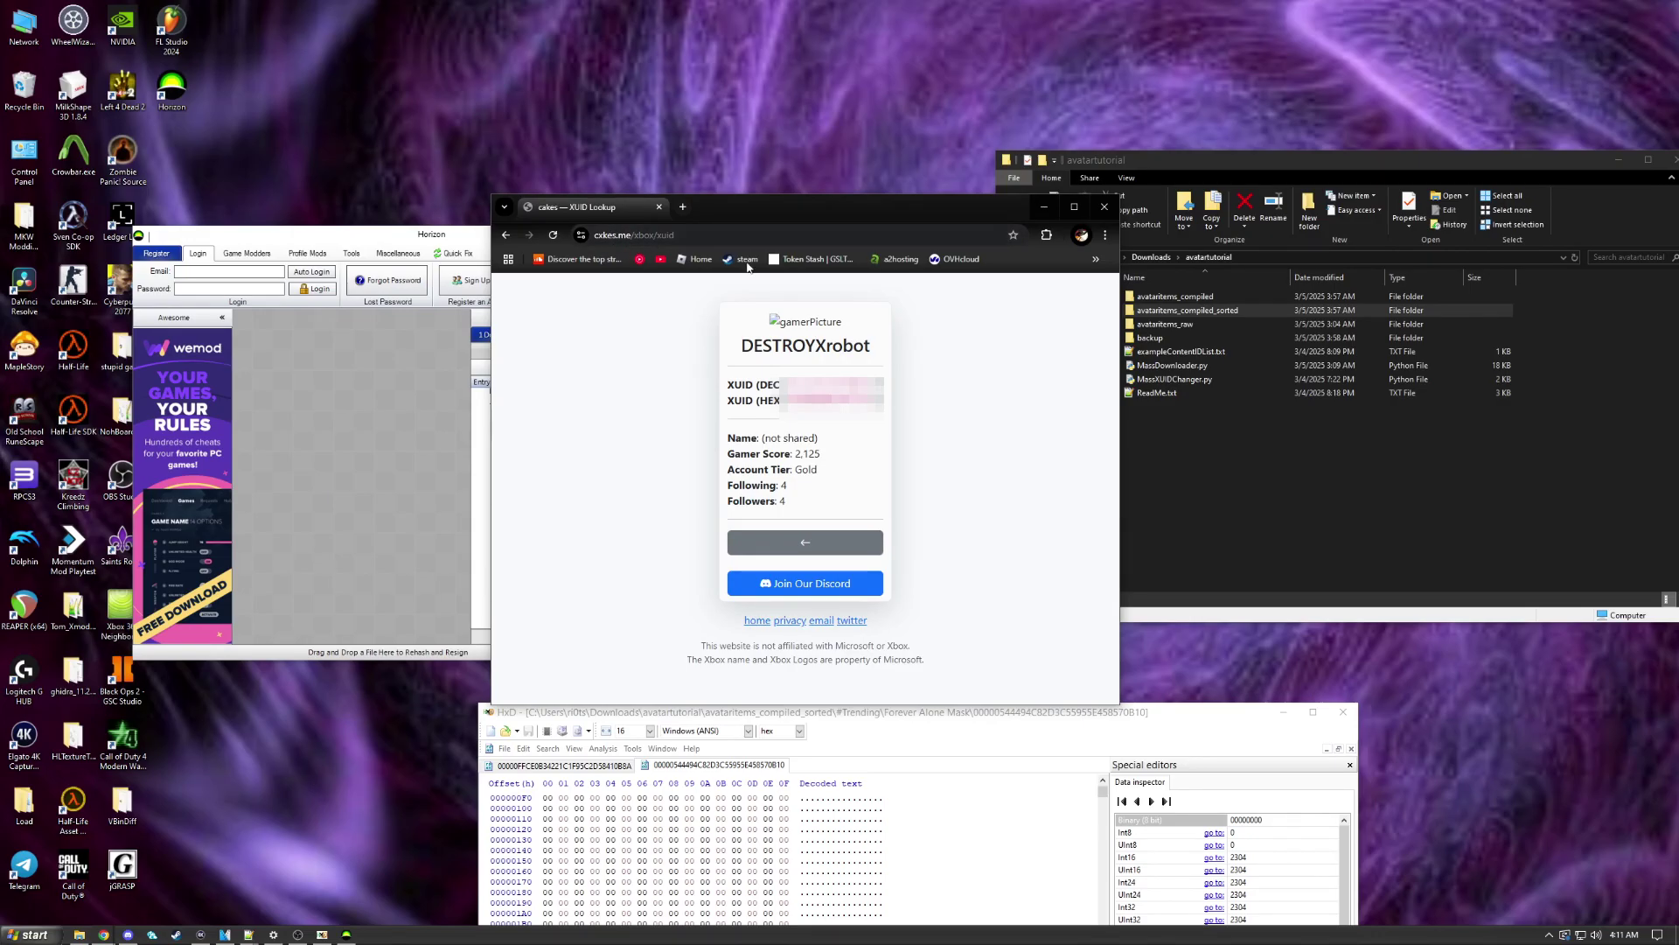
click(378, 237)
Step: Load the profile from F:\Content\E000013EAE787FE9\FFFE07D1\00010000 into Horizon's Account Editor
scroll(603, 490, up, 3)
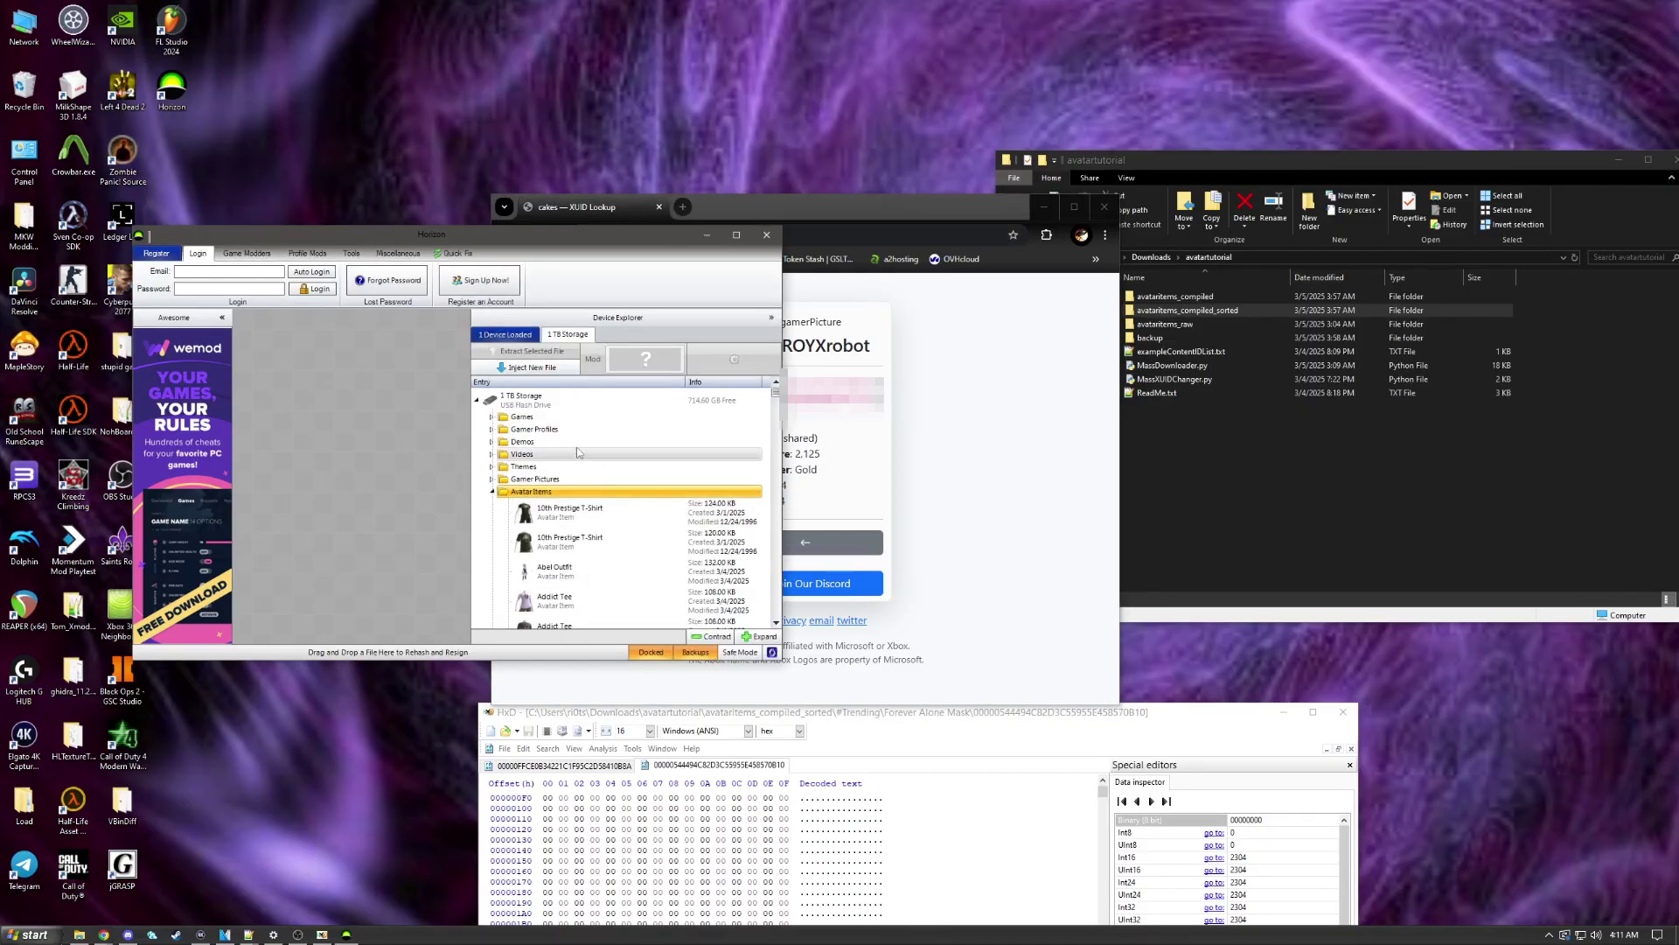
click(305, 254)
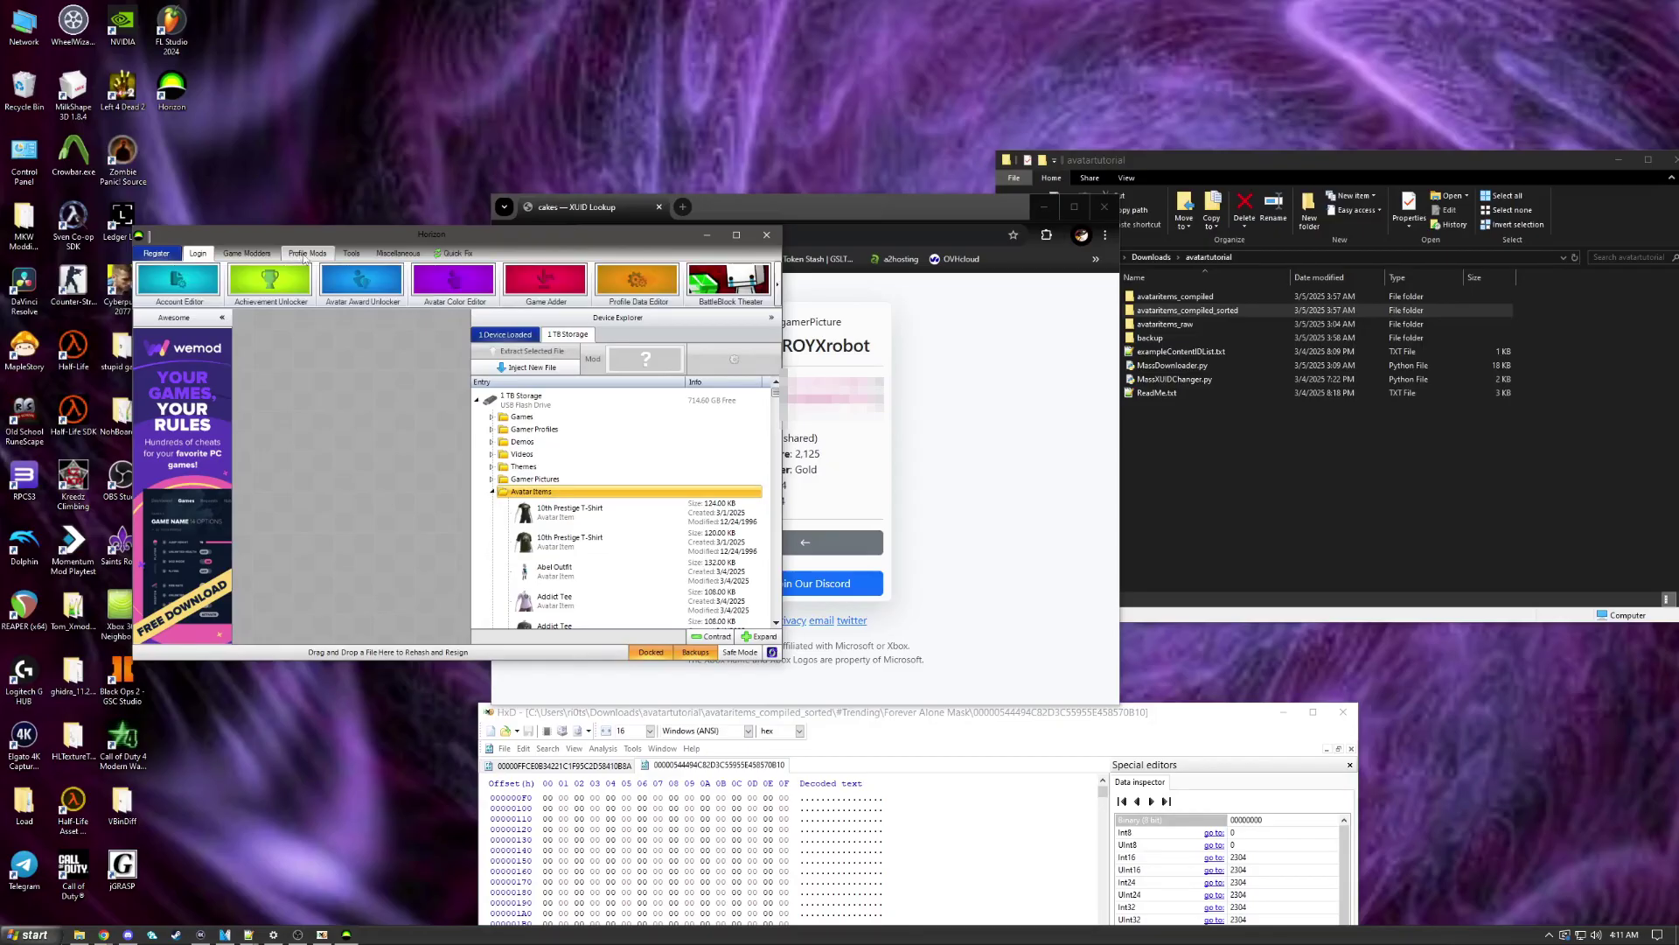
click(202, 294)
click(425, 406)
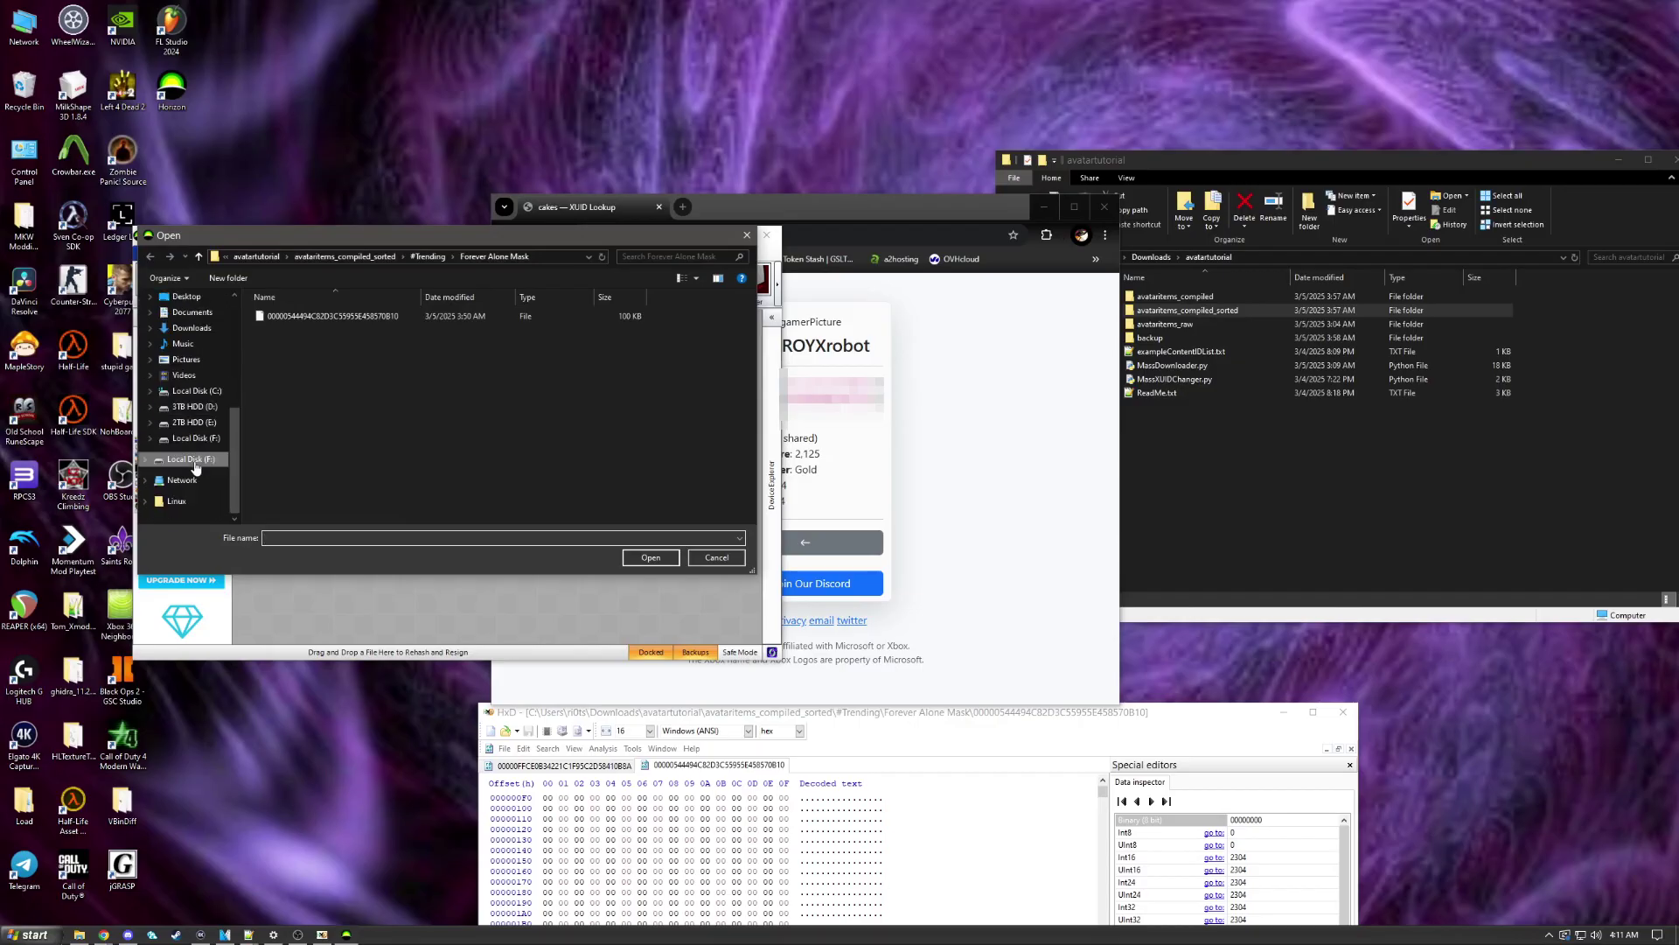
click(196, 461)
double_click(315, 337)
double_click(311, 386)
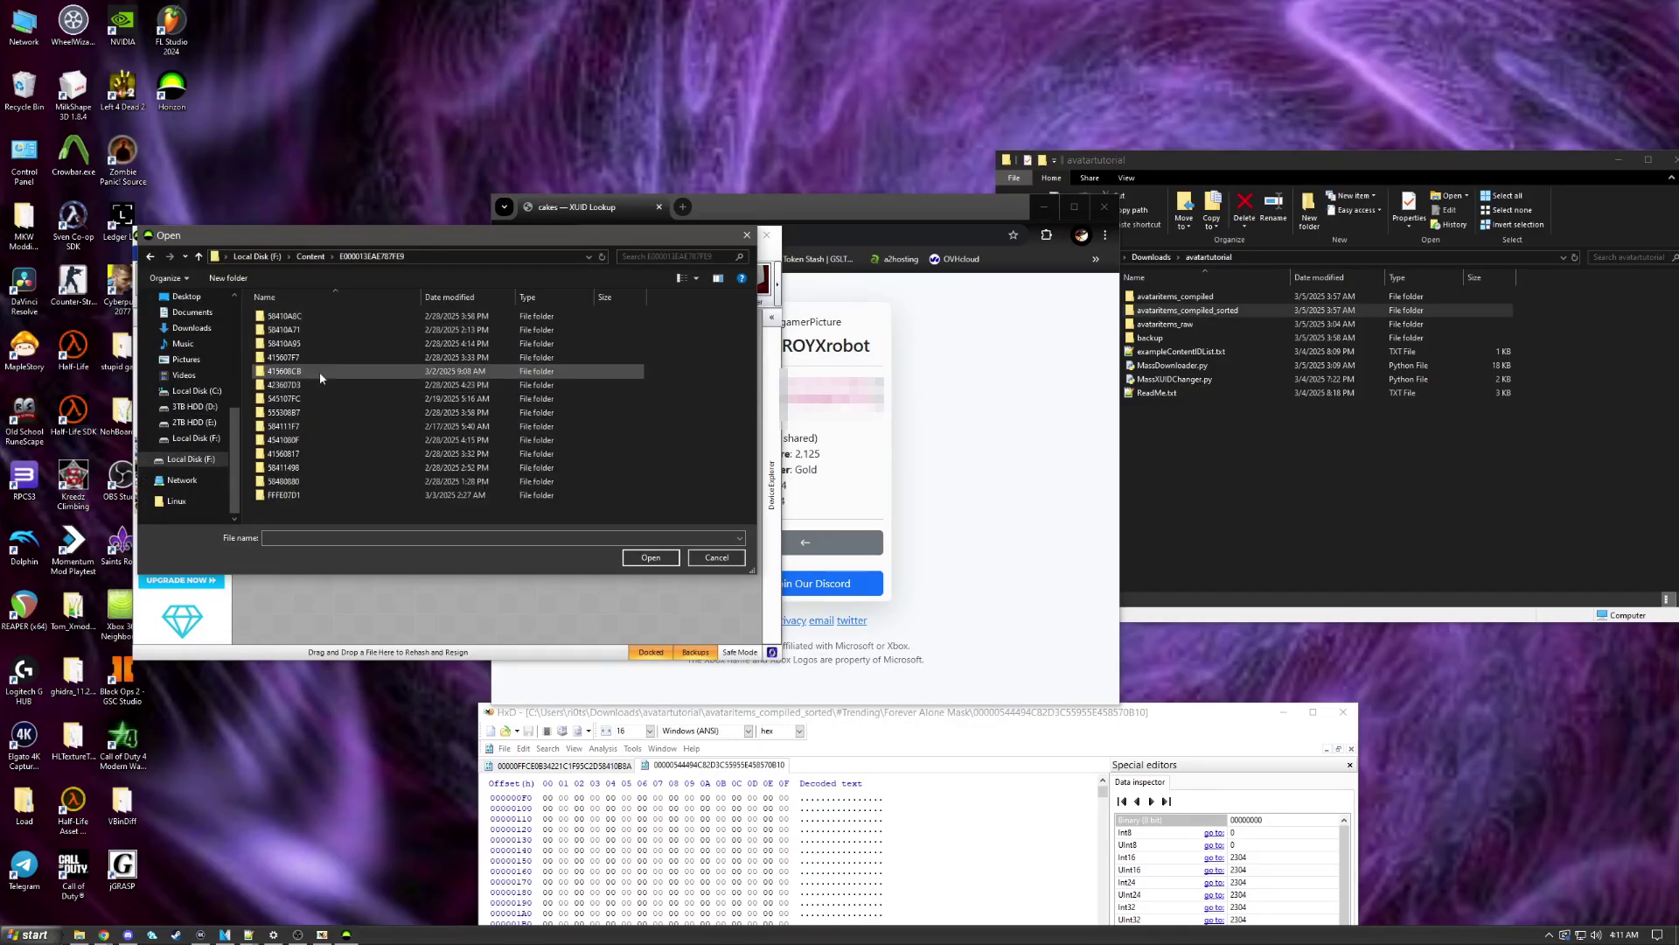
double_click(284, 495)
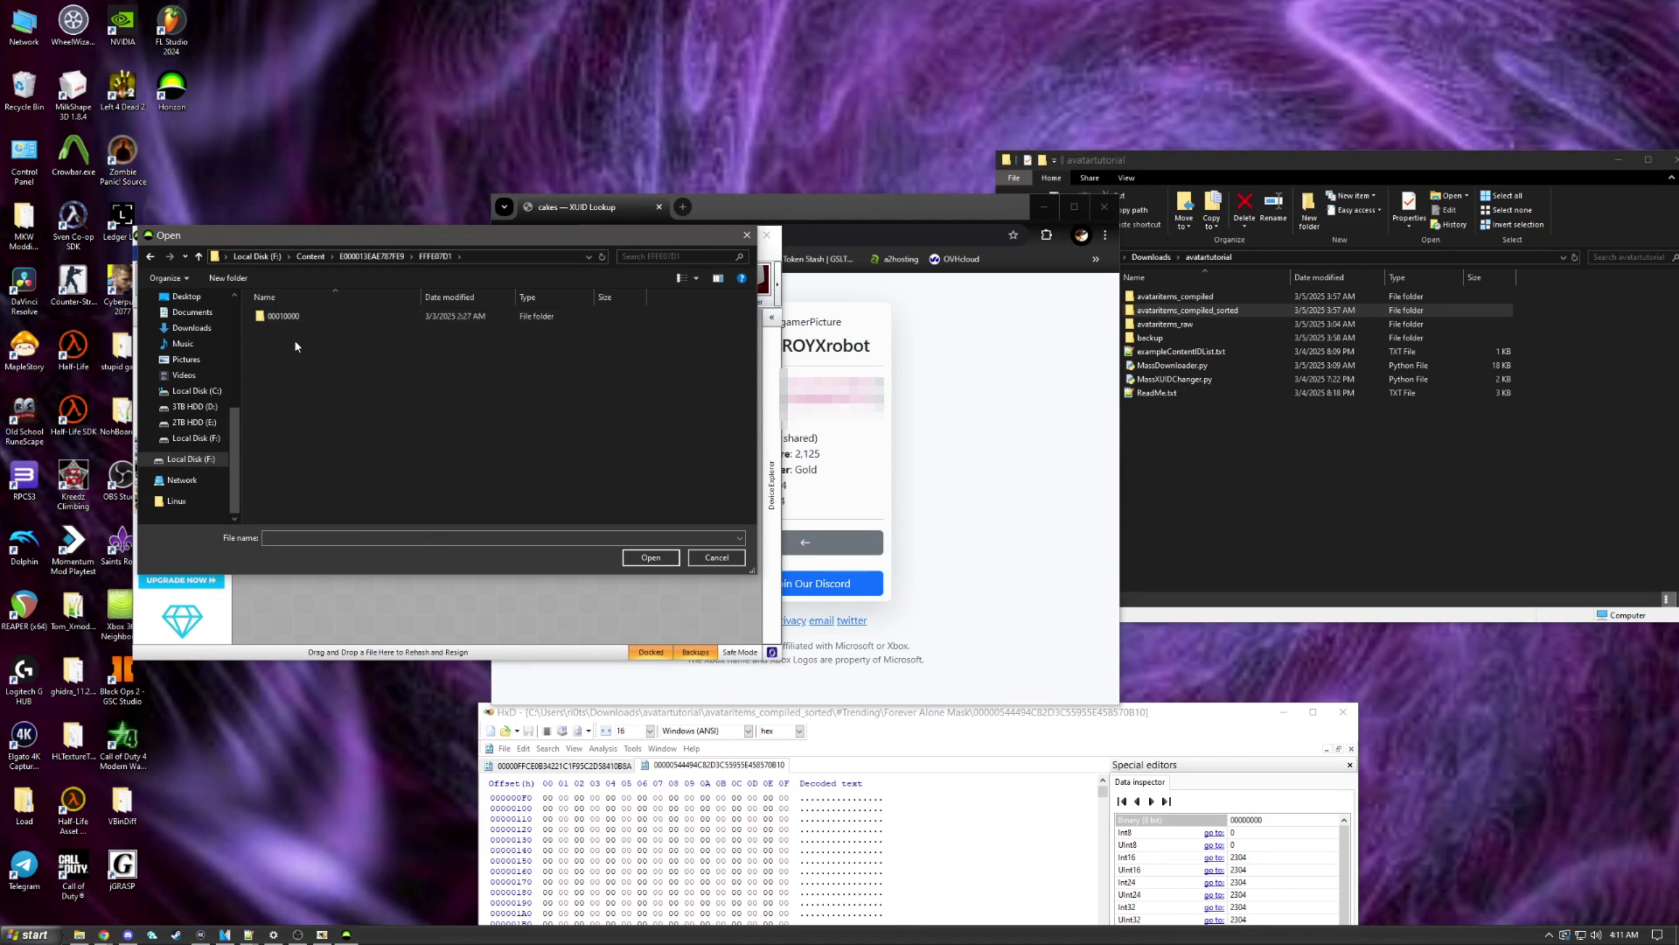
double_click(302, 317)
click(315, 319)
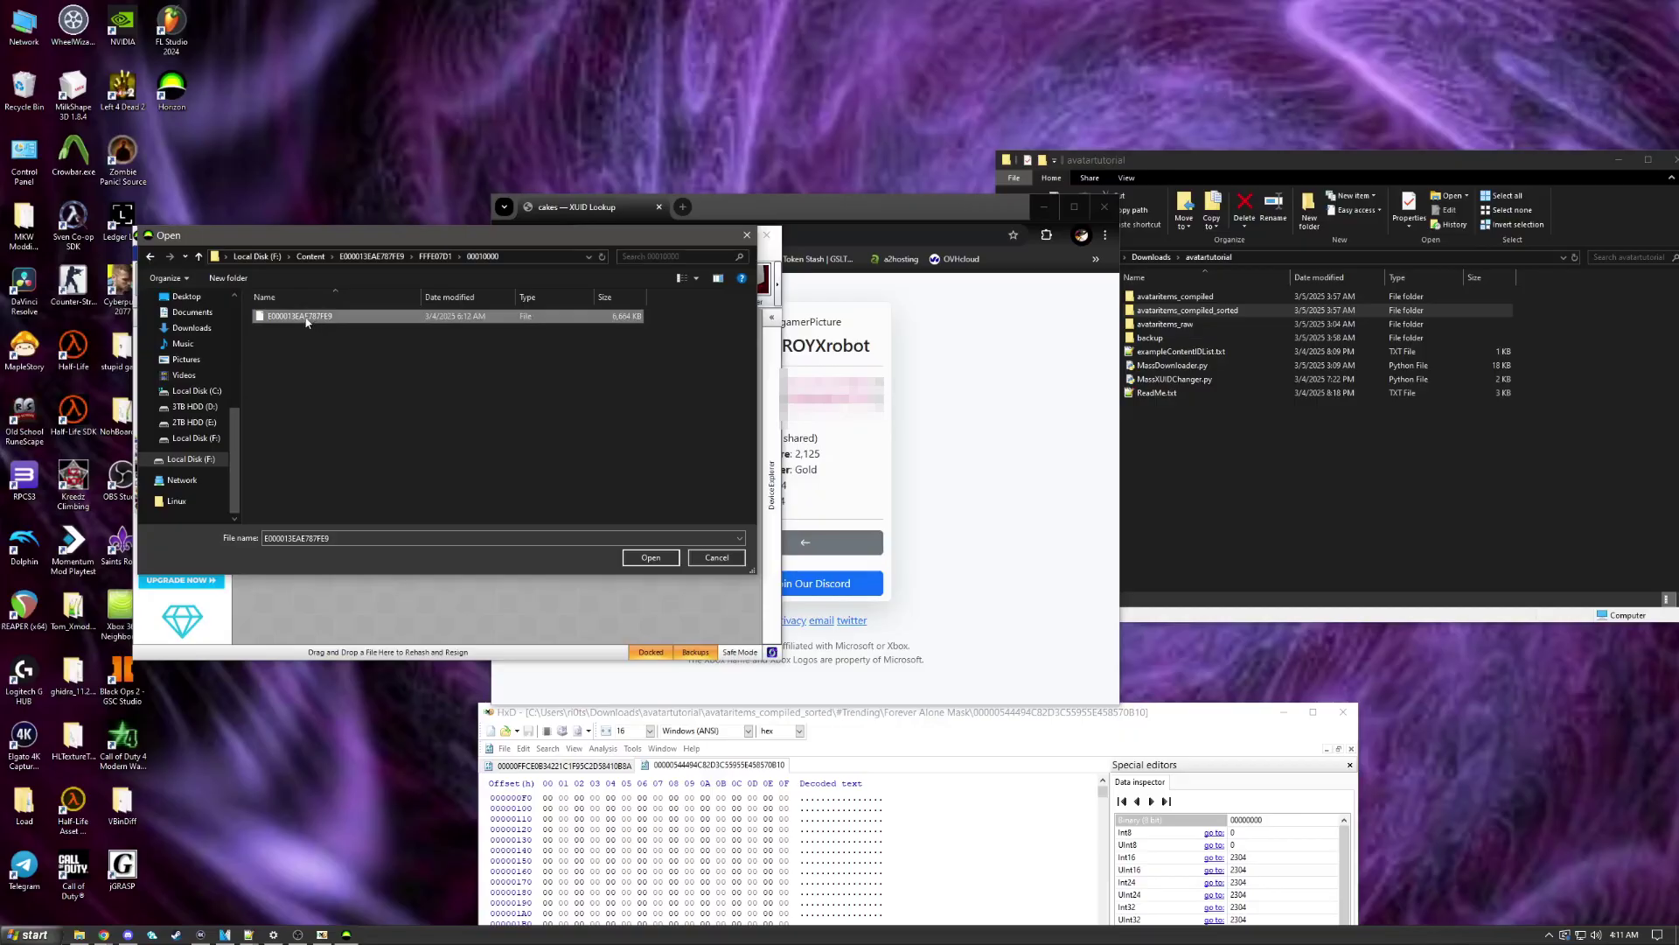
double_click(306, 317)
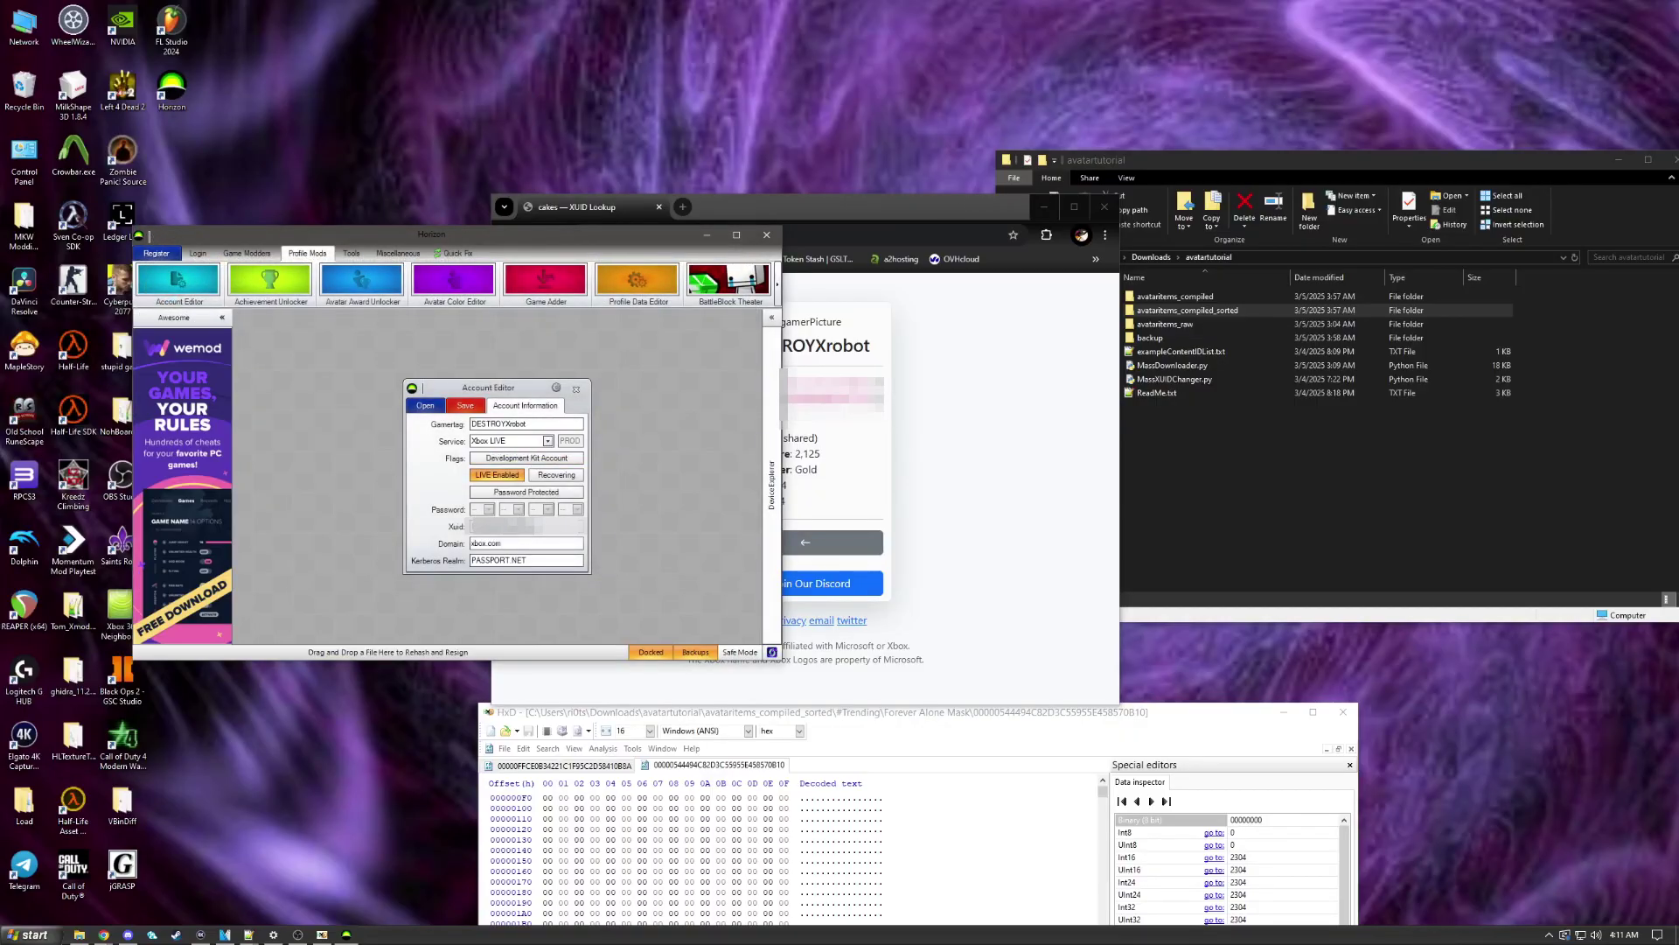
Step: Close the XUID lookup browser and Account Editor, returning to Device Explorer
click(944, 407)
key(ctrl+w)
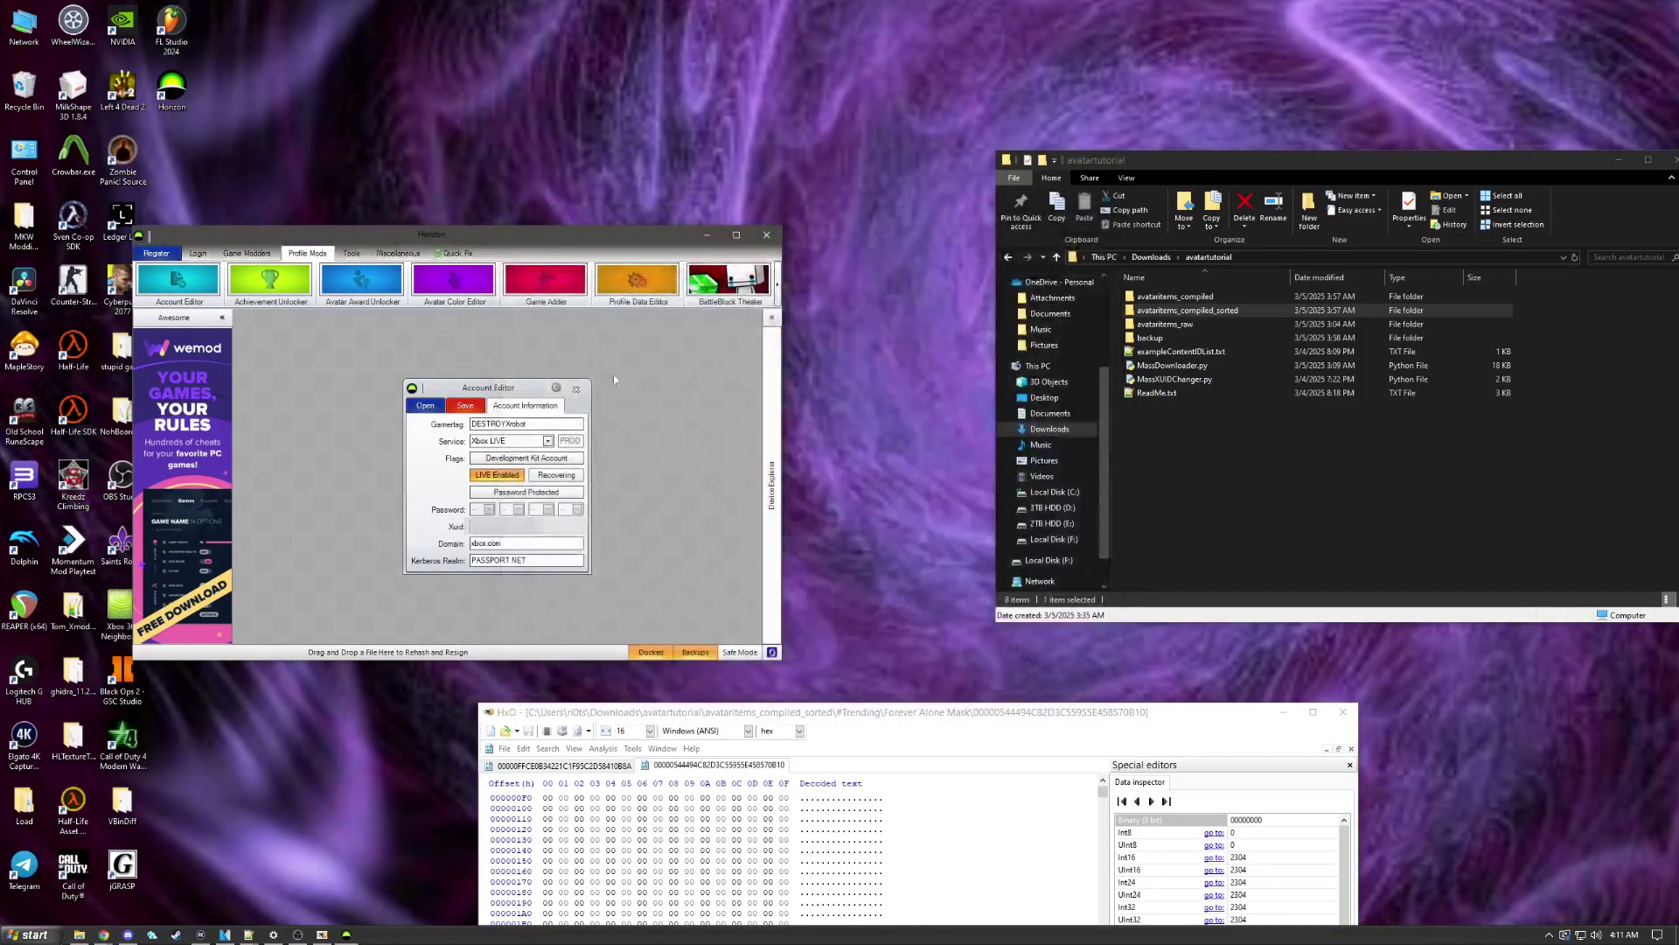
click(579, 389)
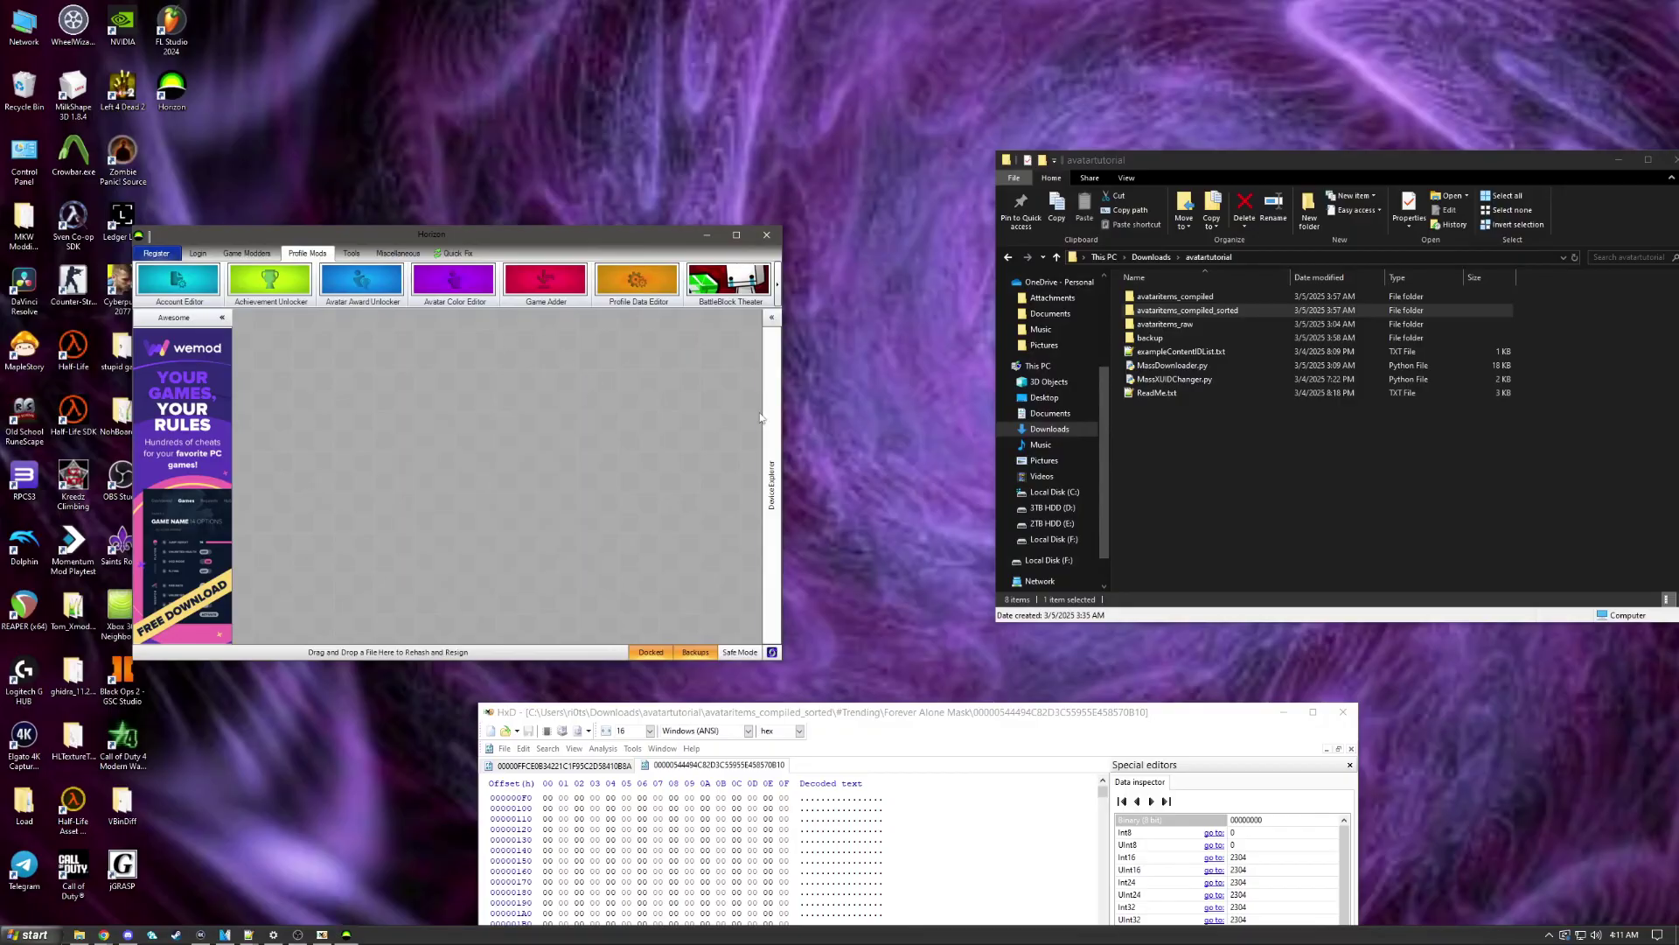
click(771, 486)
Step: Open a compiled item file from avataritems_compiled > 4B4E083C > 00009000 in HxD
click(1326, 459)
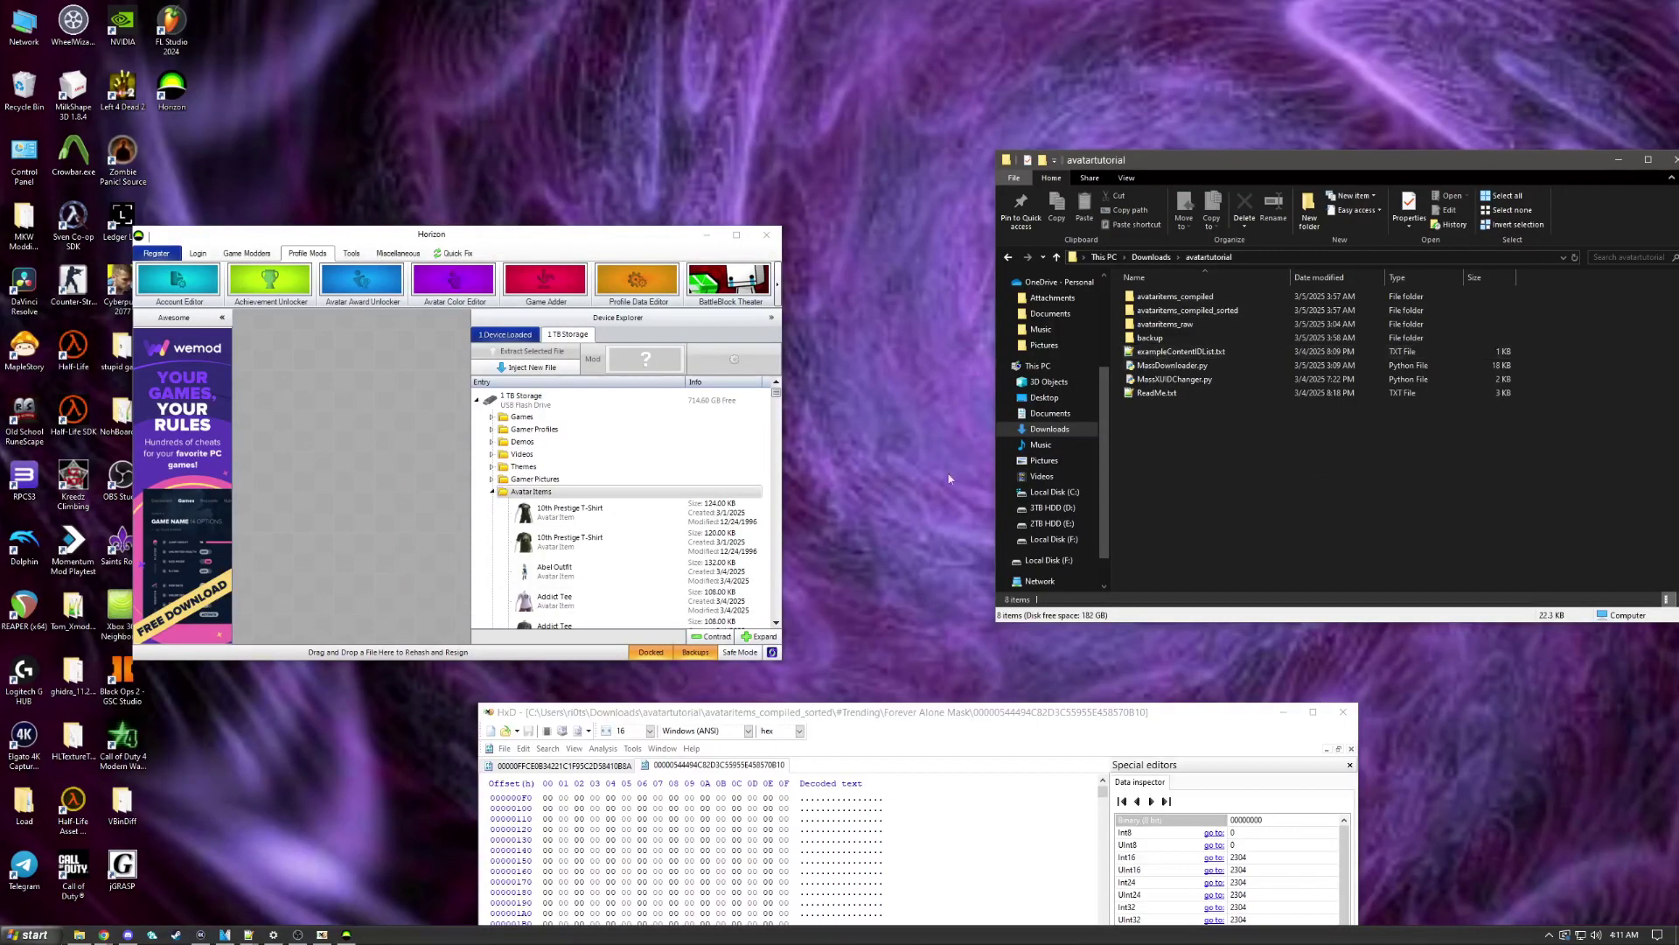
drag(848, 713, 429, 366)
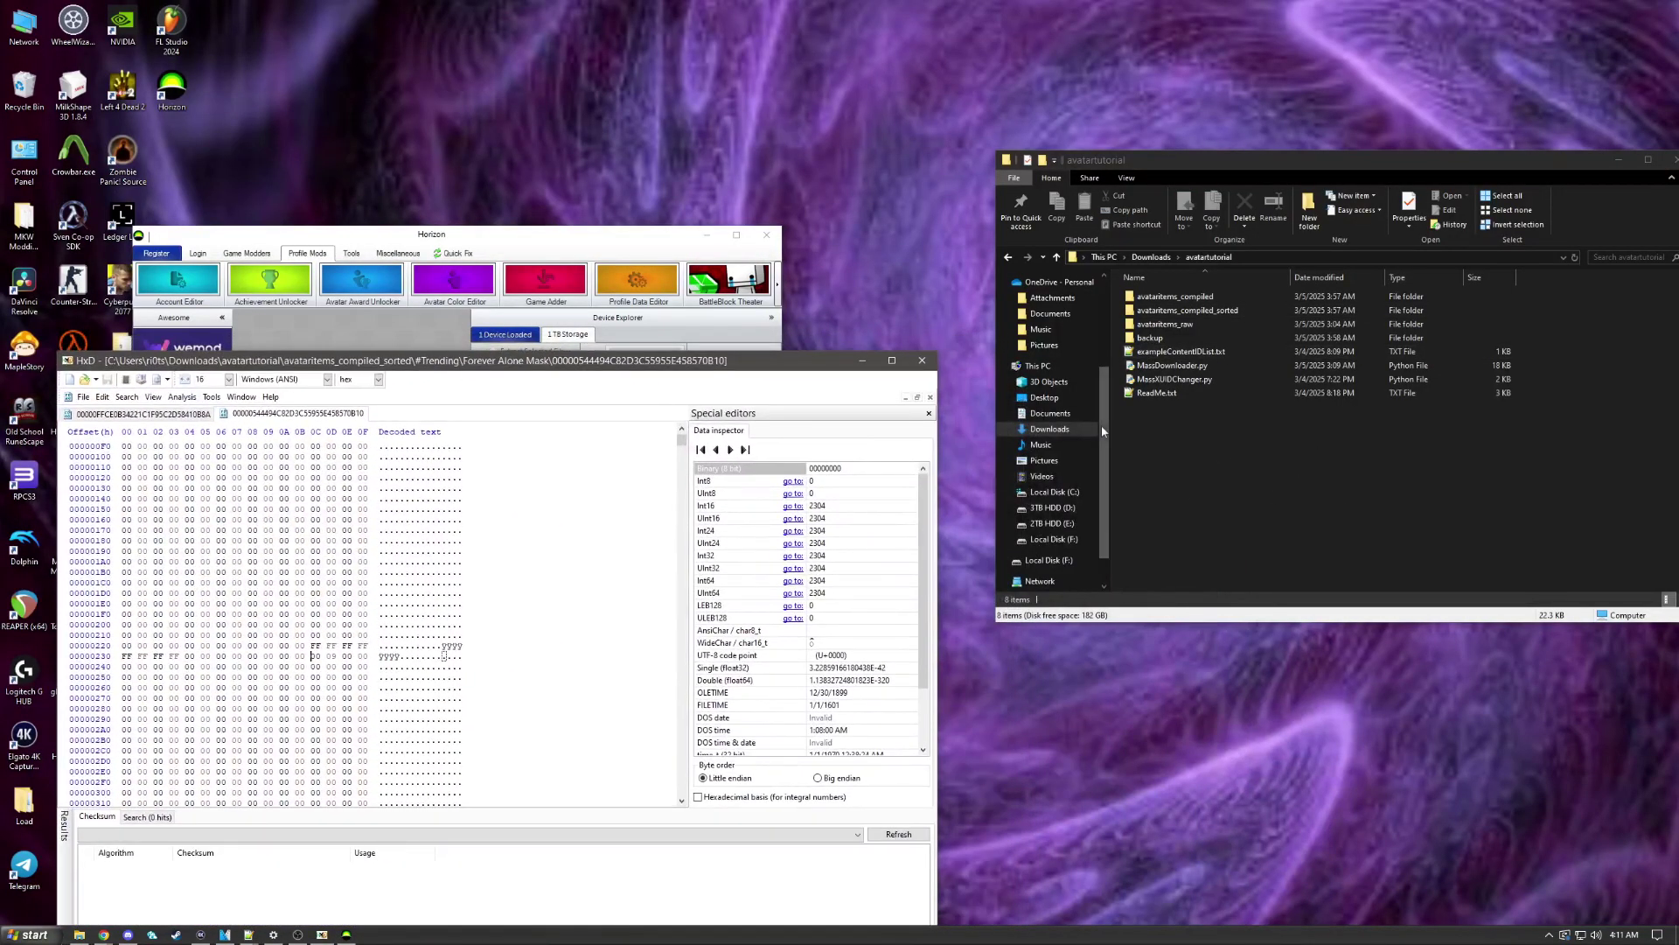
click(1267, 475)
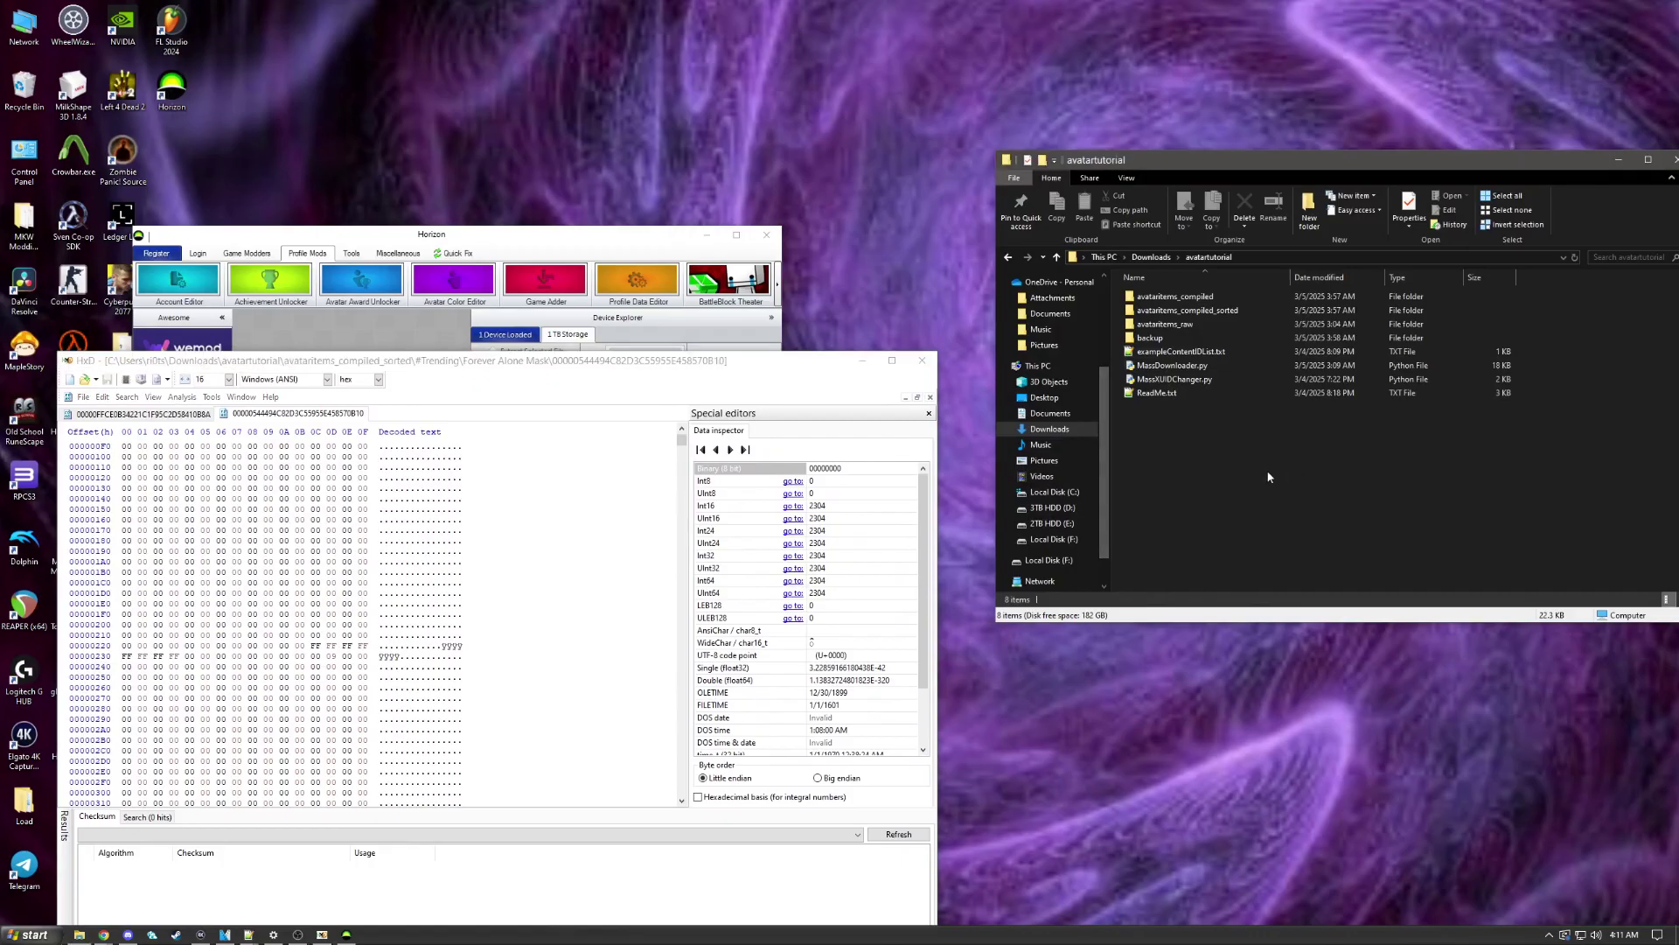
double_click(1181, 297)
double_click(1173, 323)
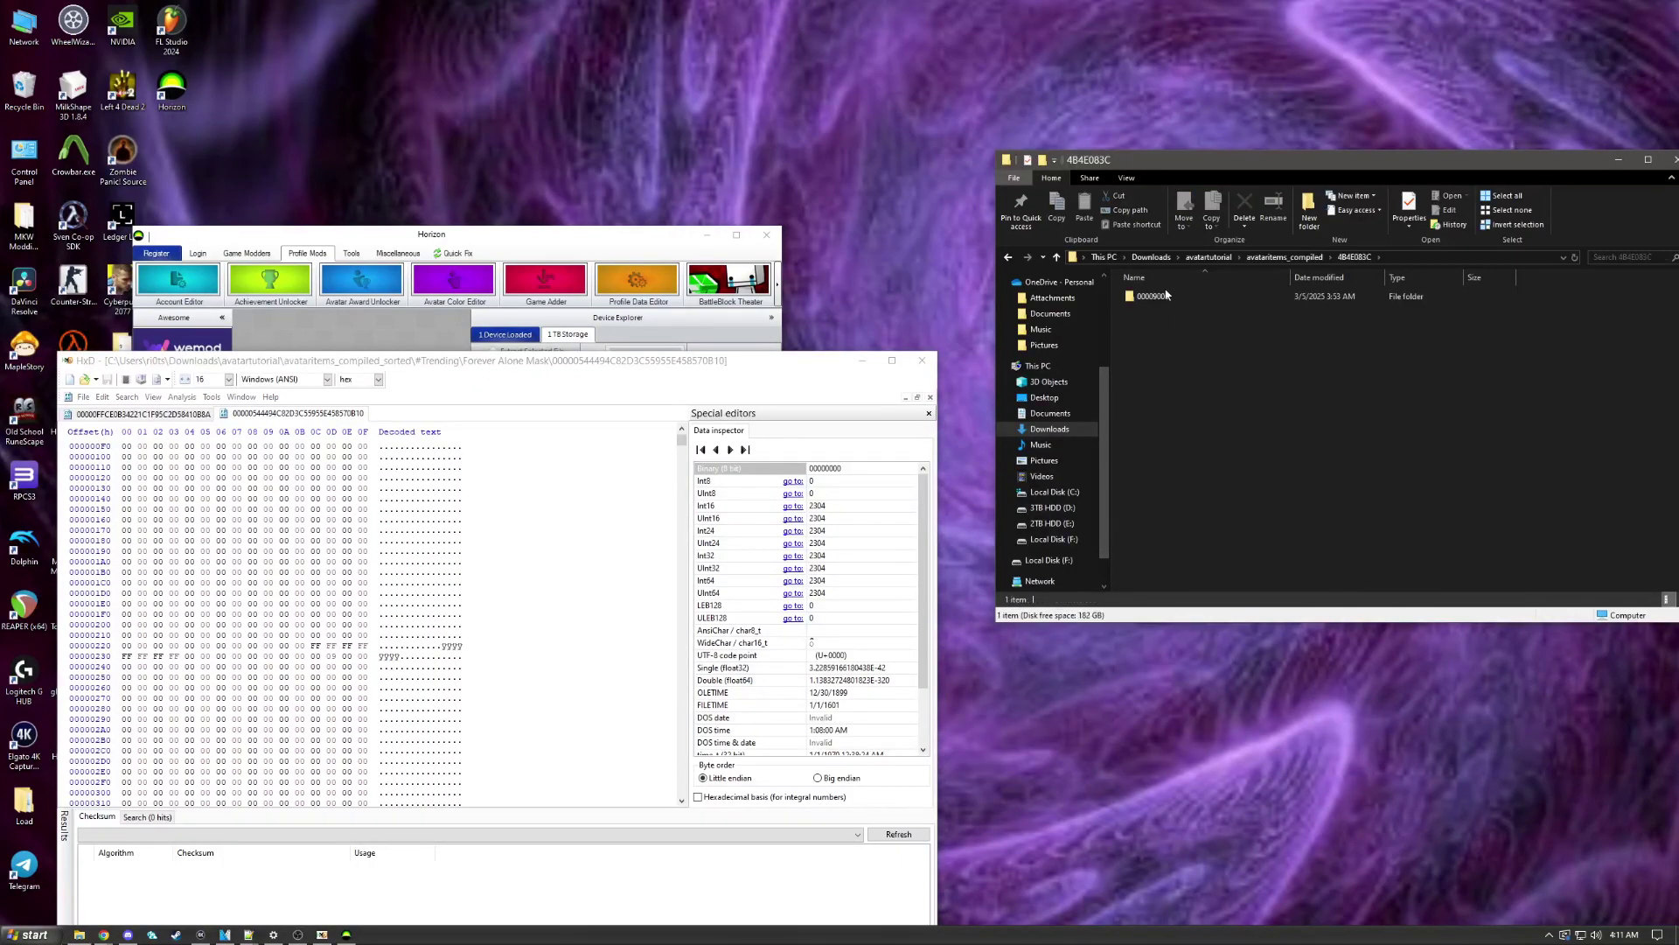
double_click(1149, 295)
click(1214, 324)
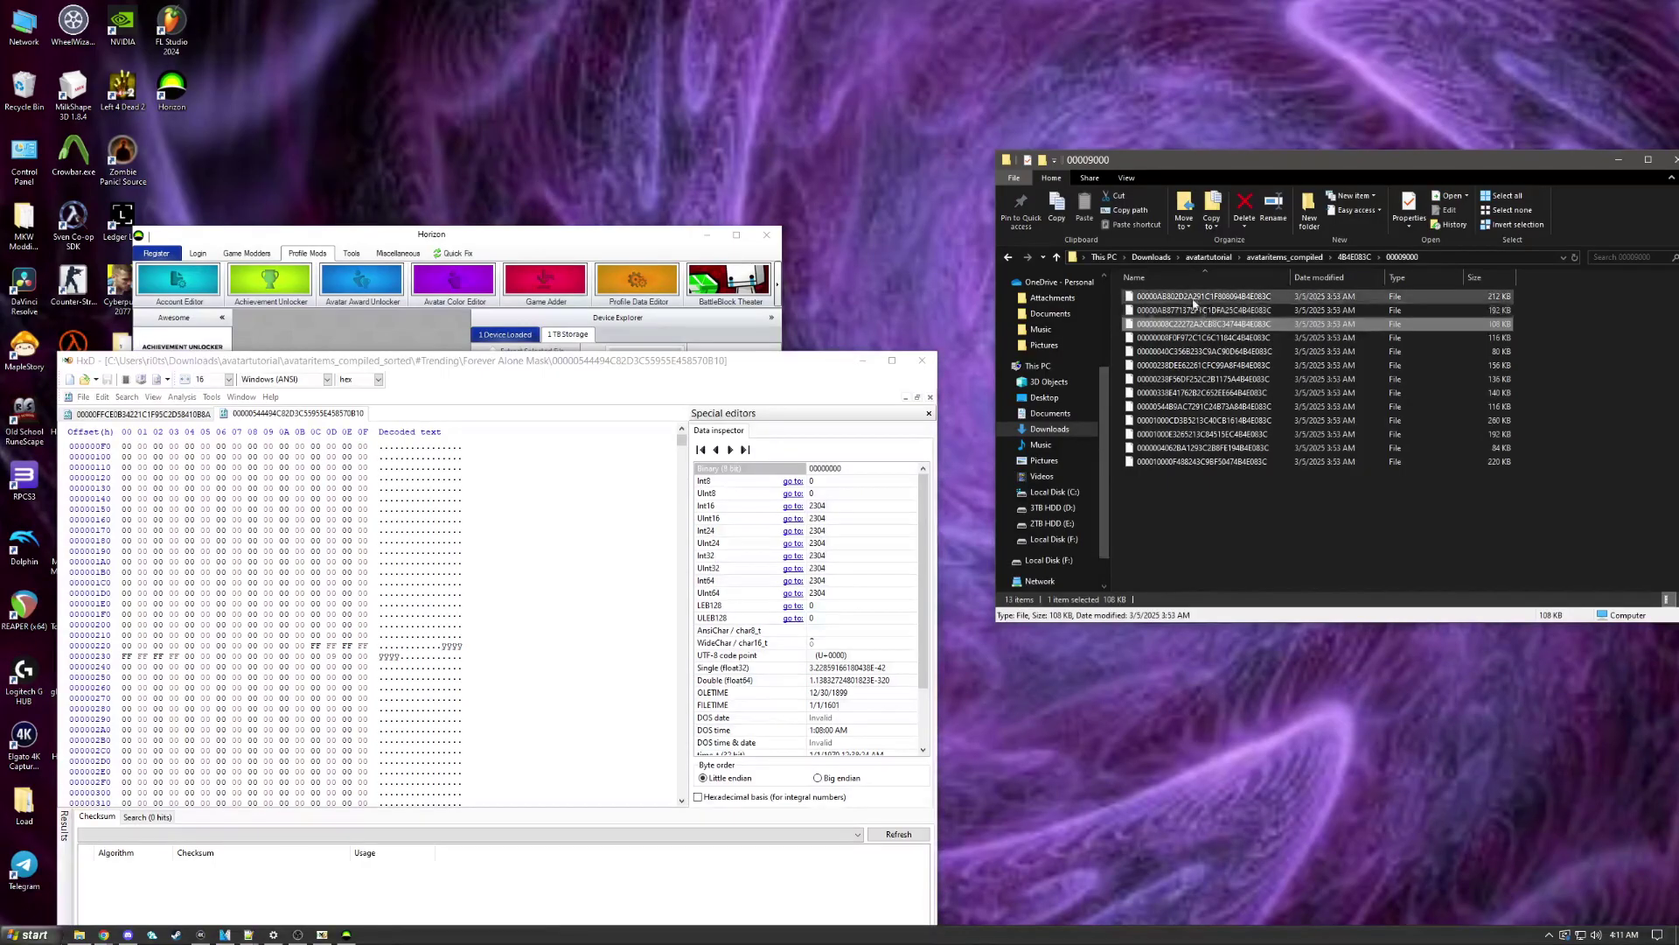
drag(1193, 298, 485, 551)
Step: Close the two older HxD files and return Explorer to the avatartutorial folder
click(153, 416)
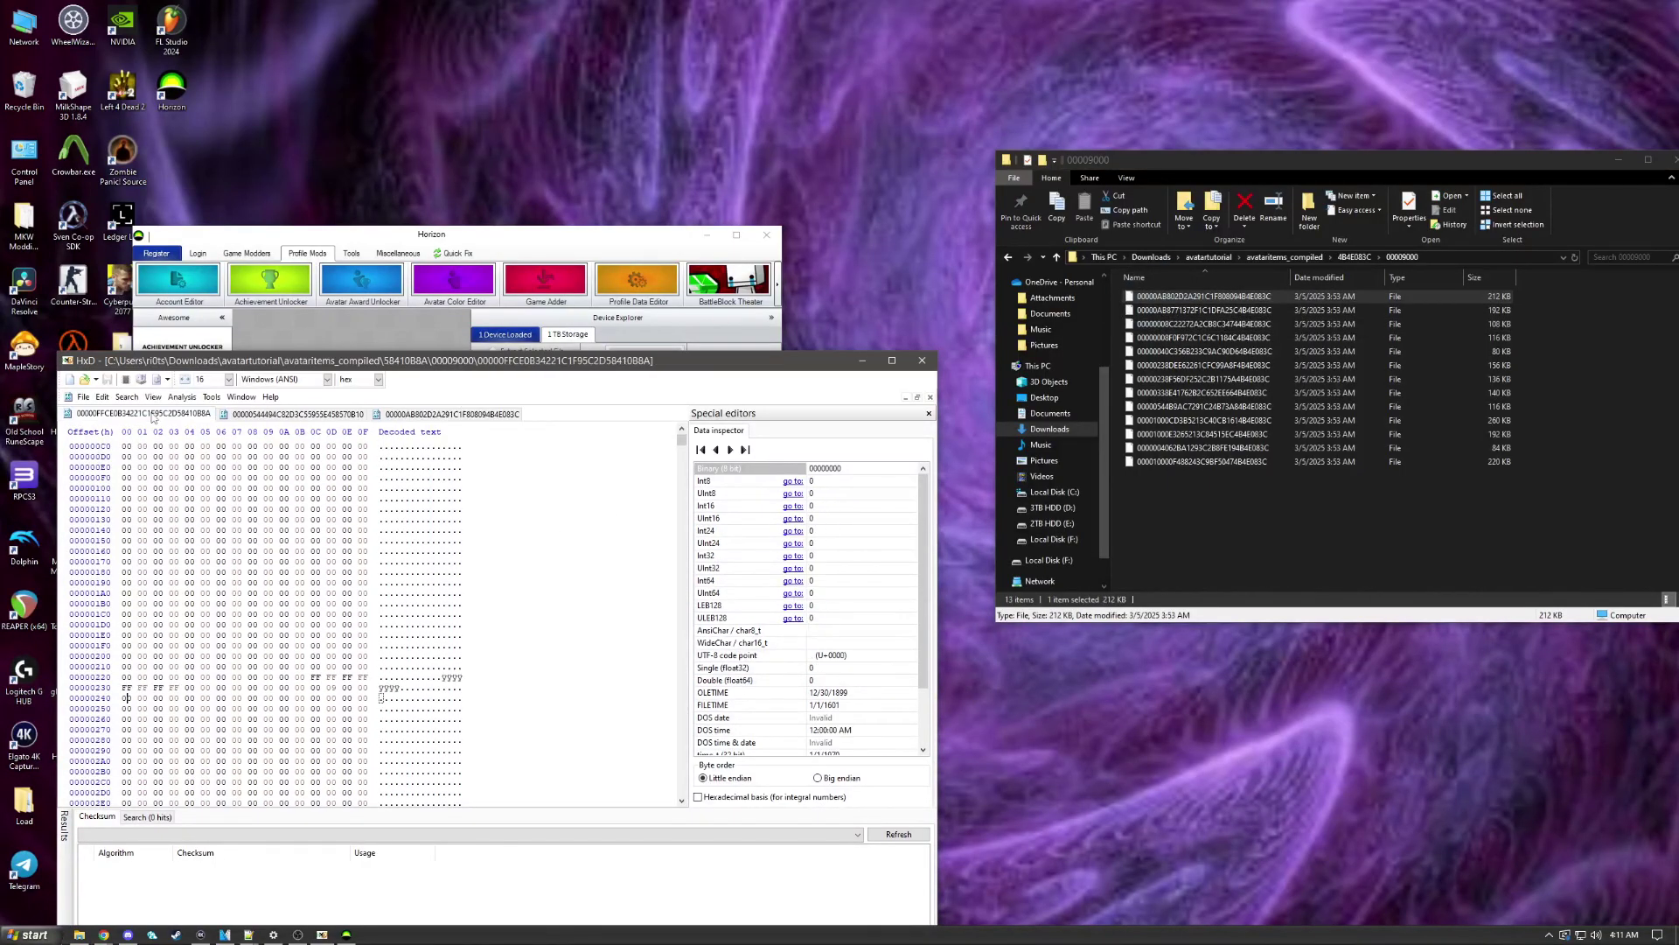
middle_click(153, 416)
middle_click(153, 416)
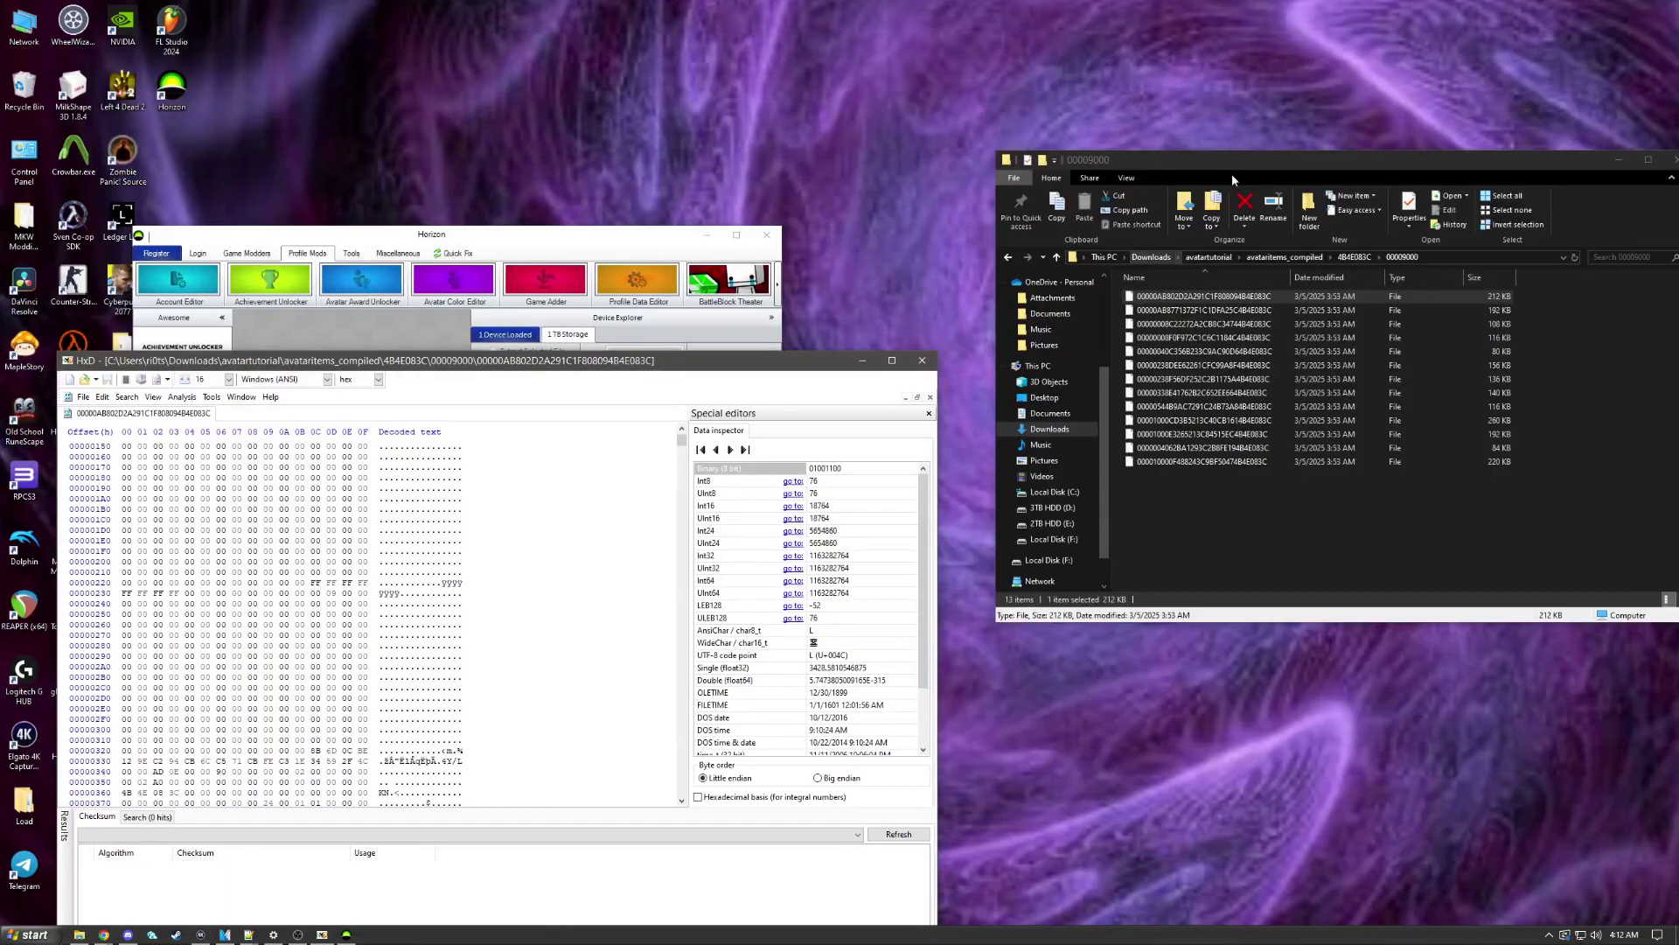
click(1209, 257)
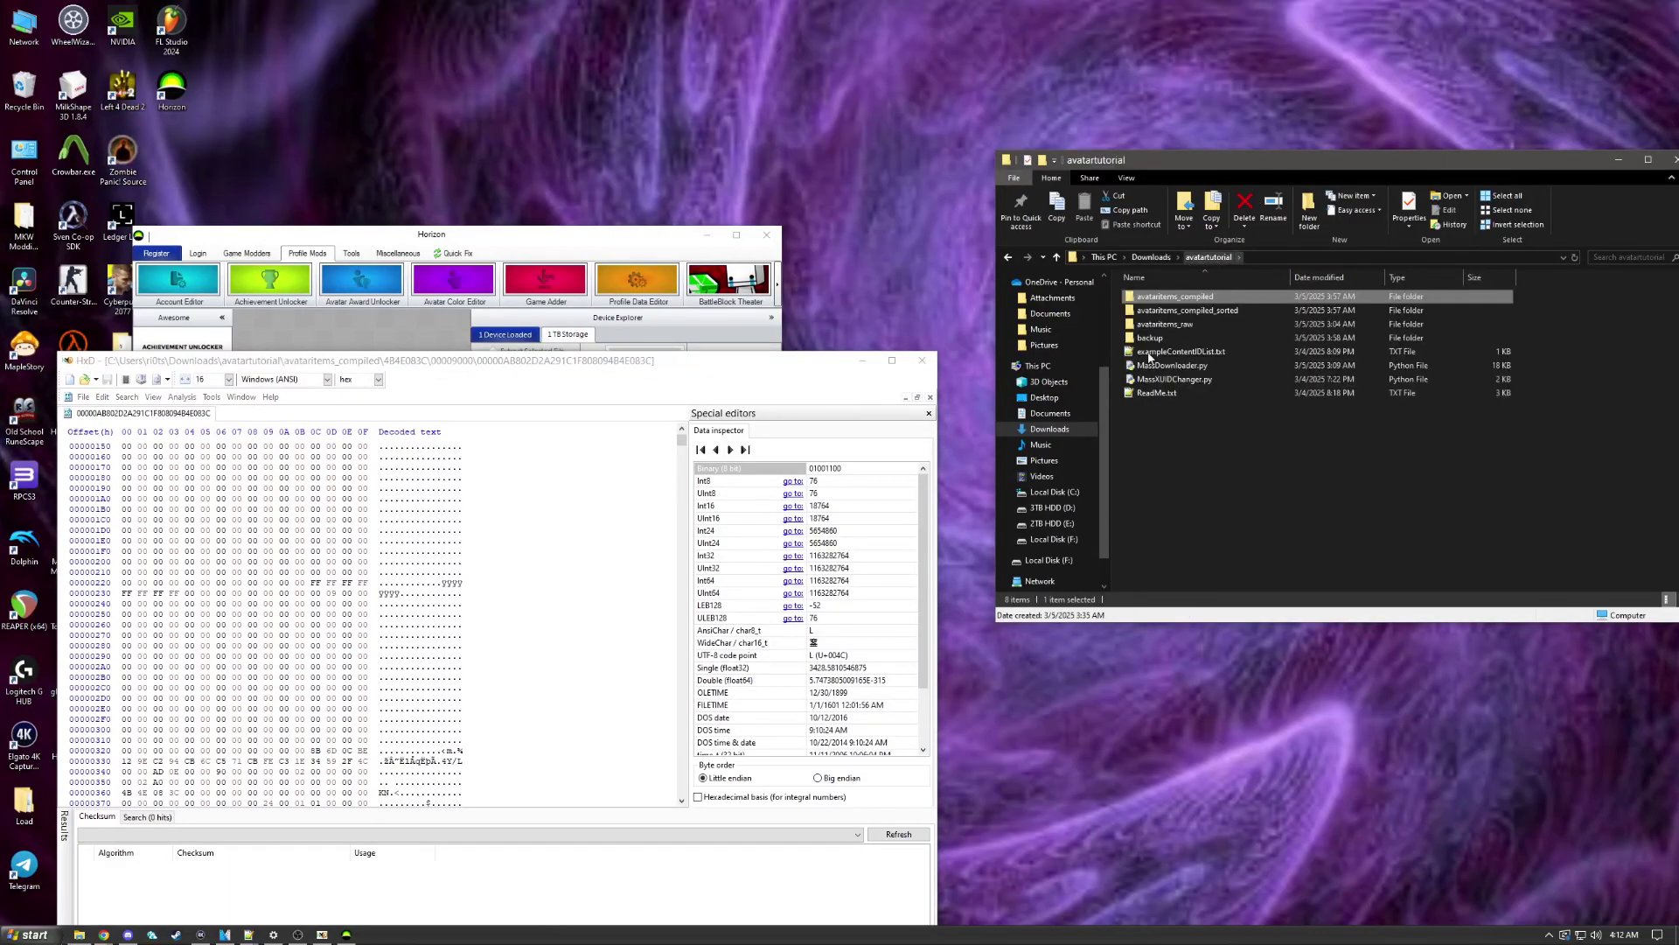
double_click(1242, 298)
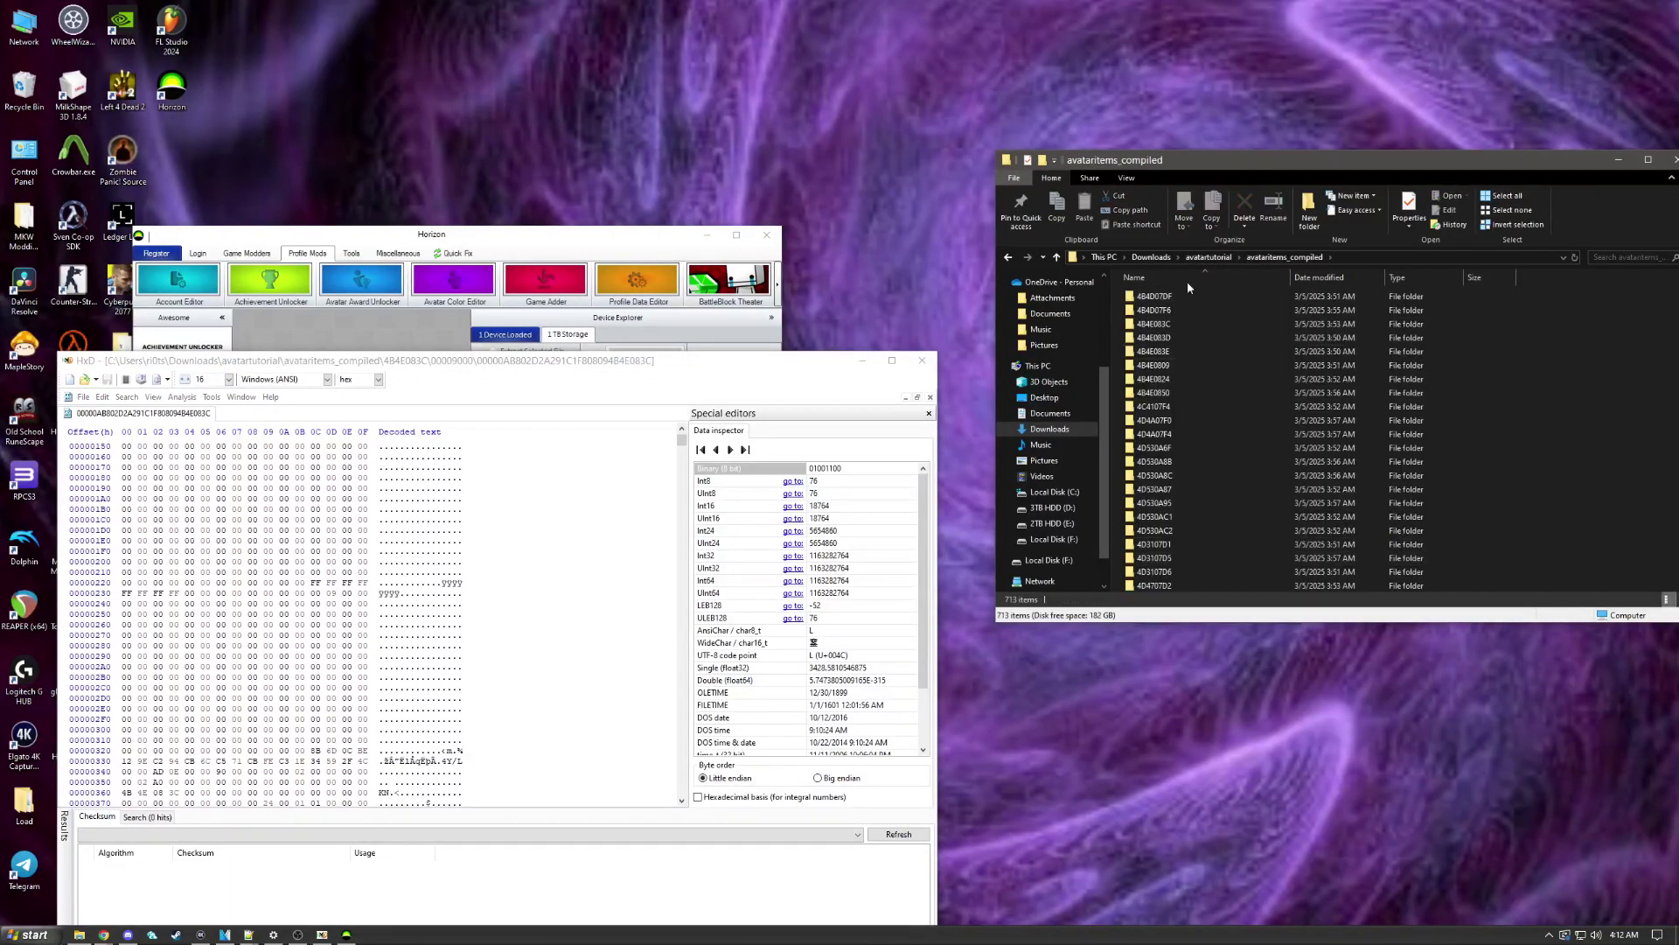
click(1209, 257)
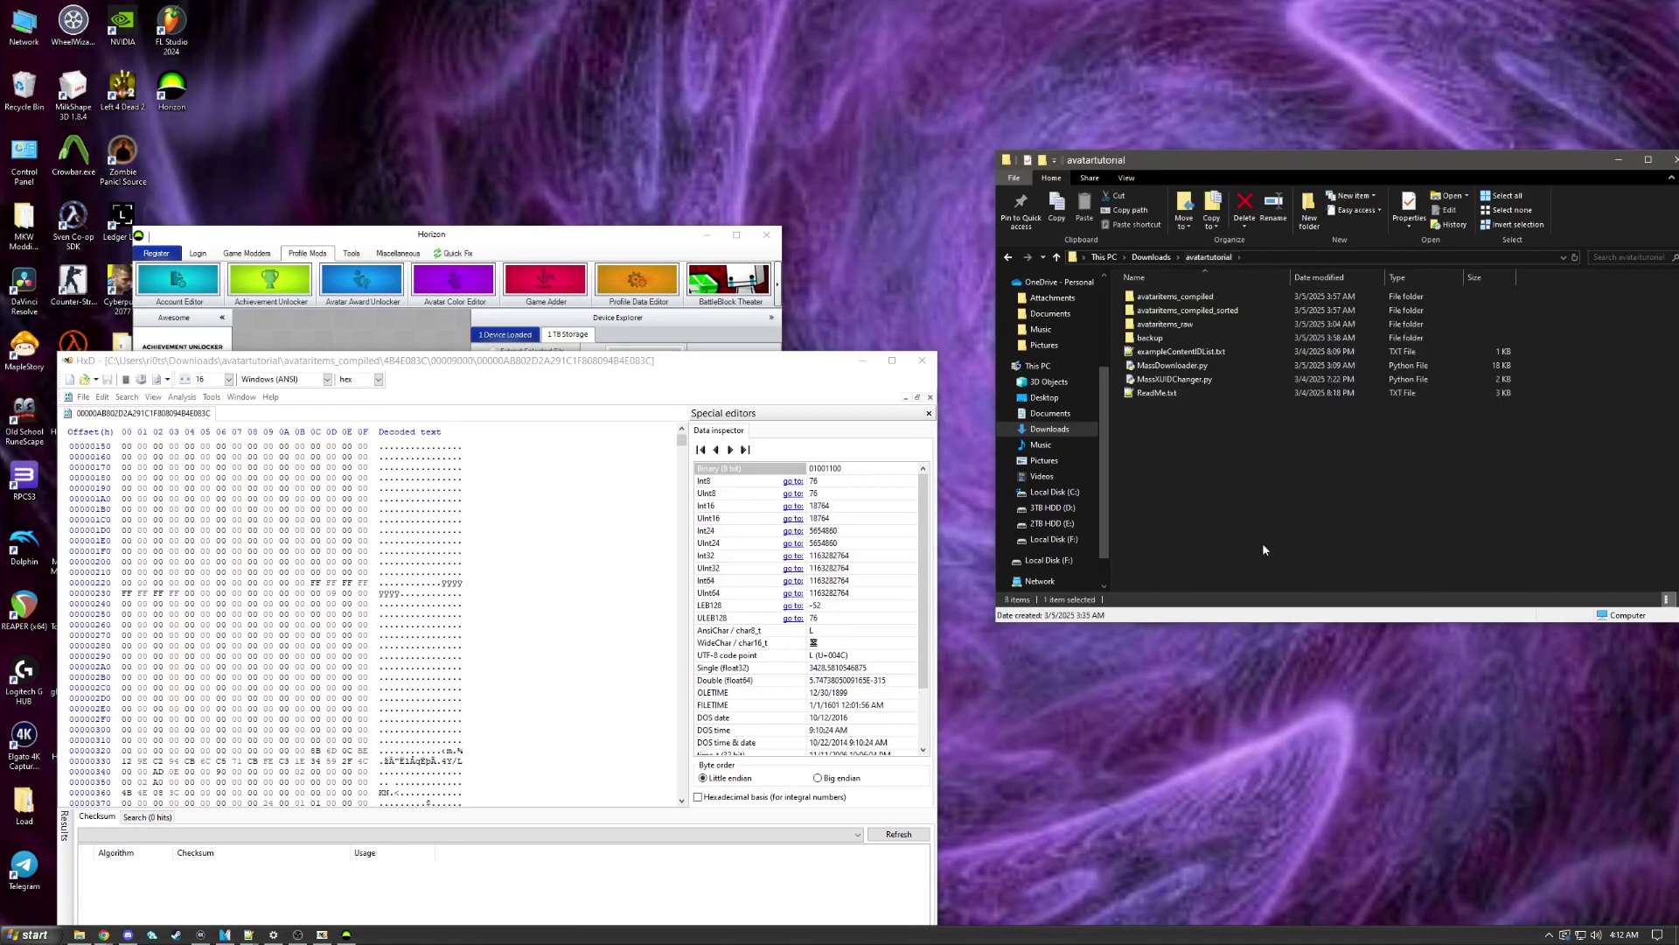
shift+right_click(1168, 429)
Step: Open PowerShell in avatartutorial and run python .\MassXUIDChanger.py in batch mode
click(1260, 595)
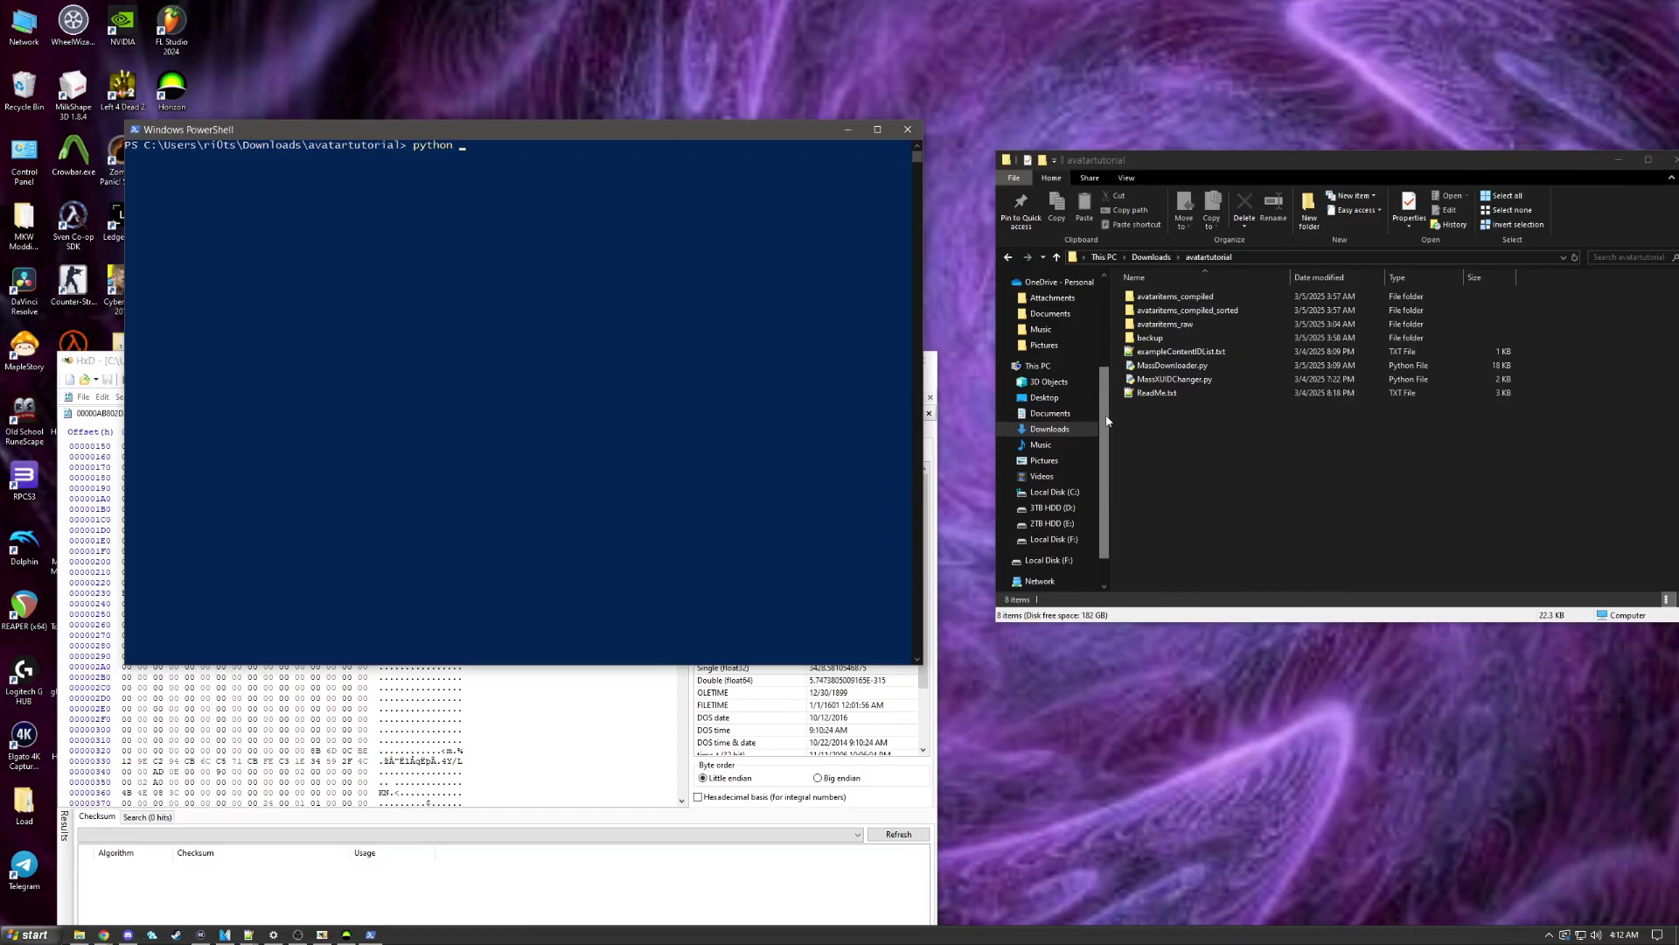
text(python m)
key(Tab)
key(Tab)
key(Return)
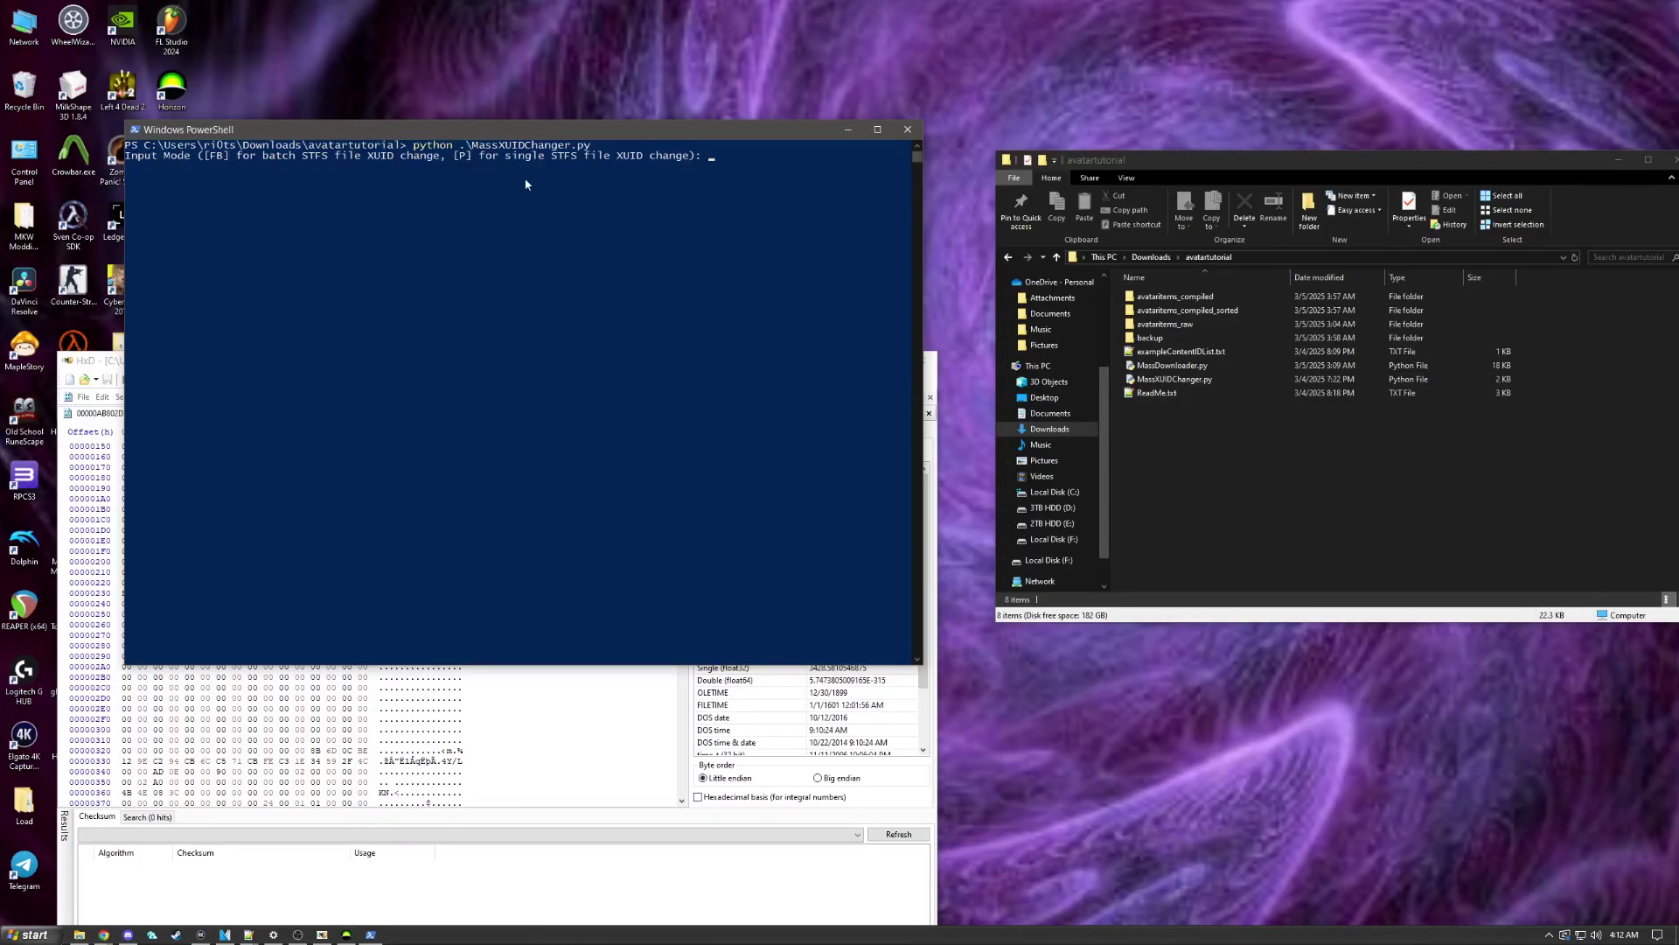
key(Return)
Step: Give the script the avataritems_compiled folder path copied from Explorer
click(1207, 323)
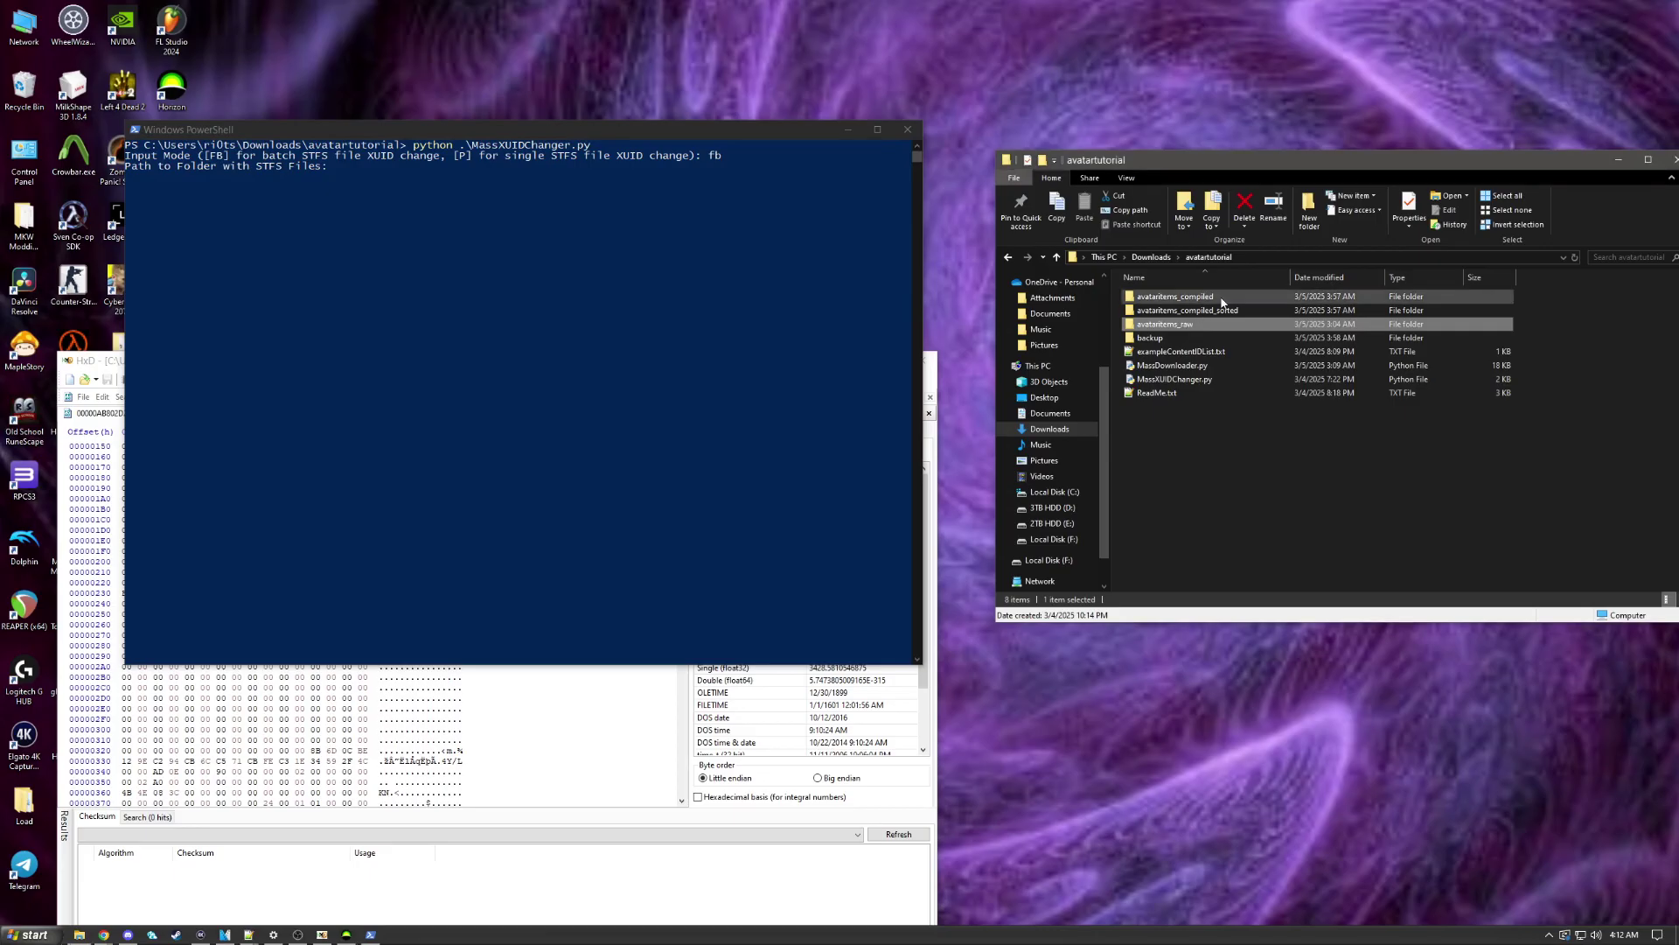
double_click(1222, 298)
click(1402, 262)
key(super+c)
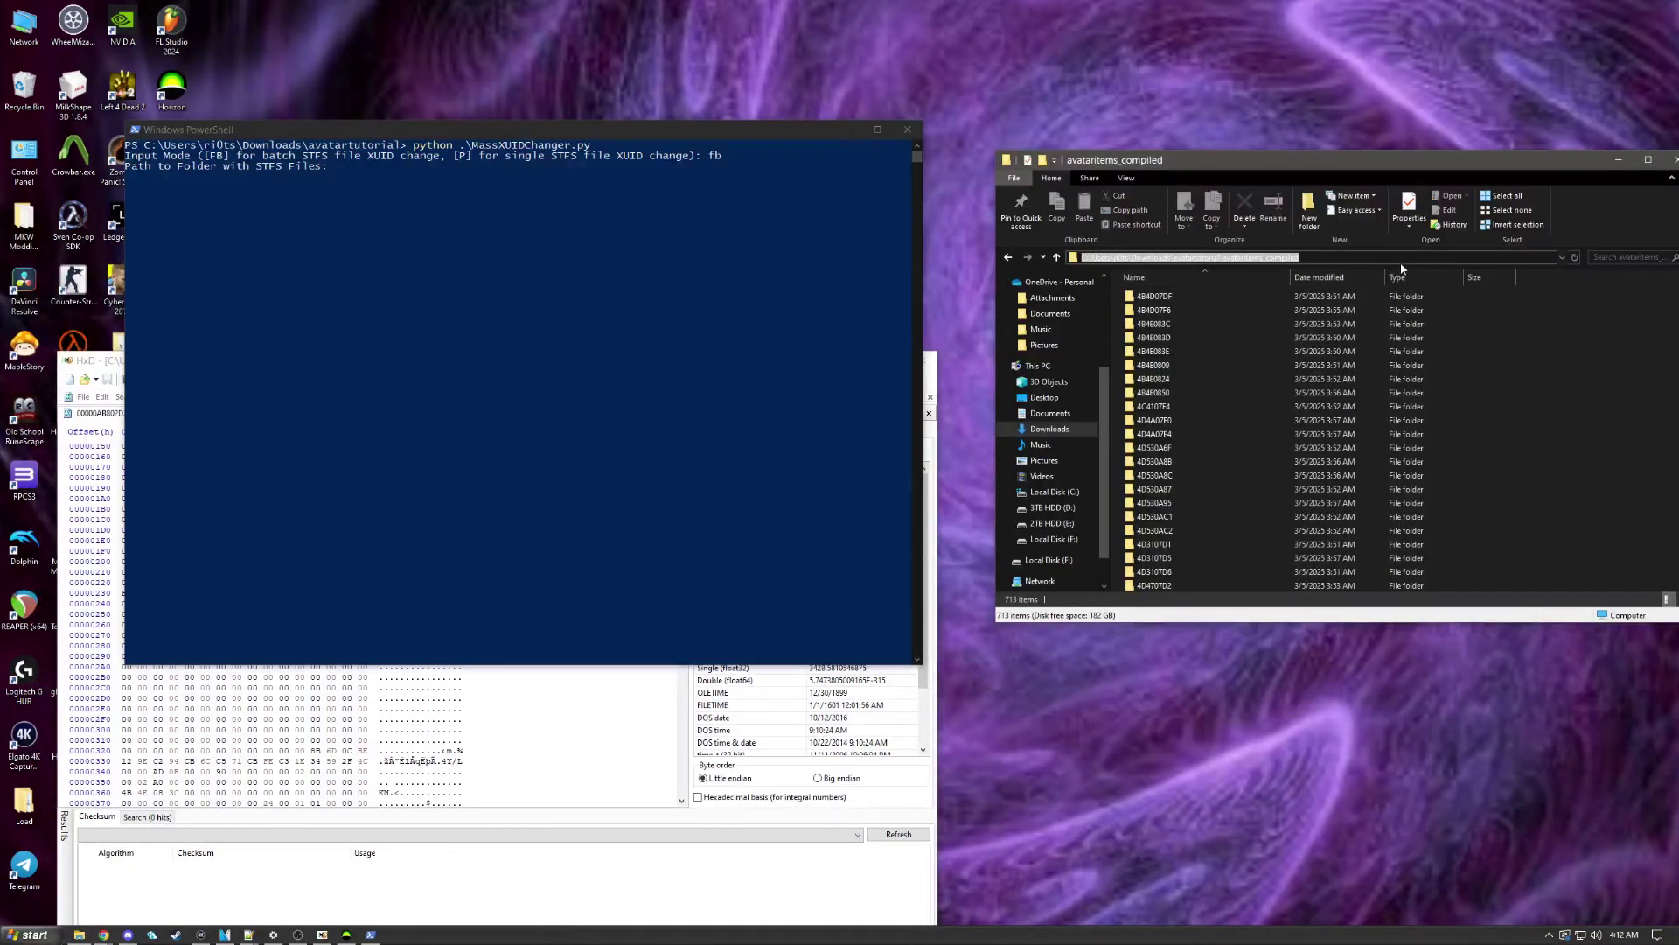
key(End)
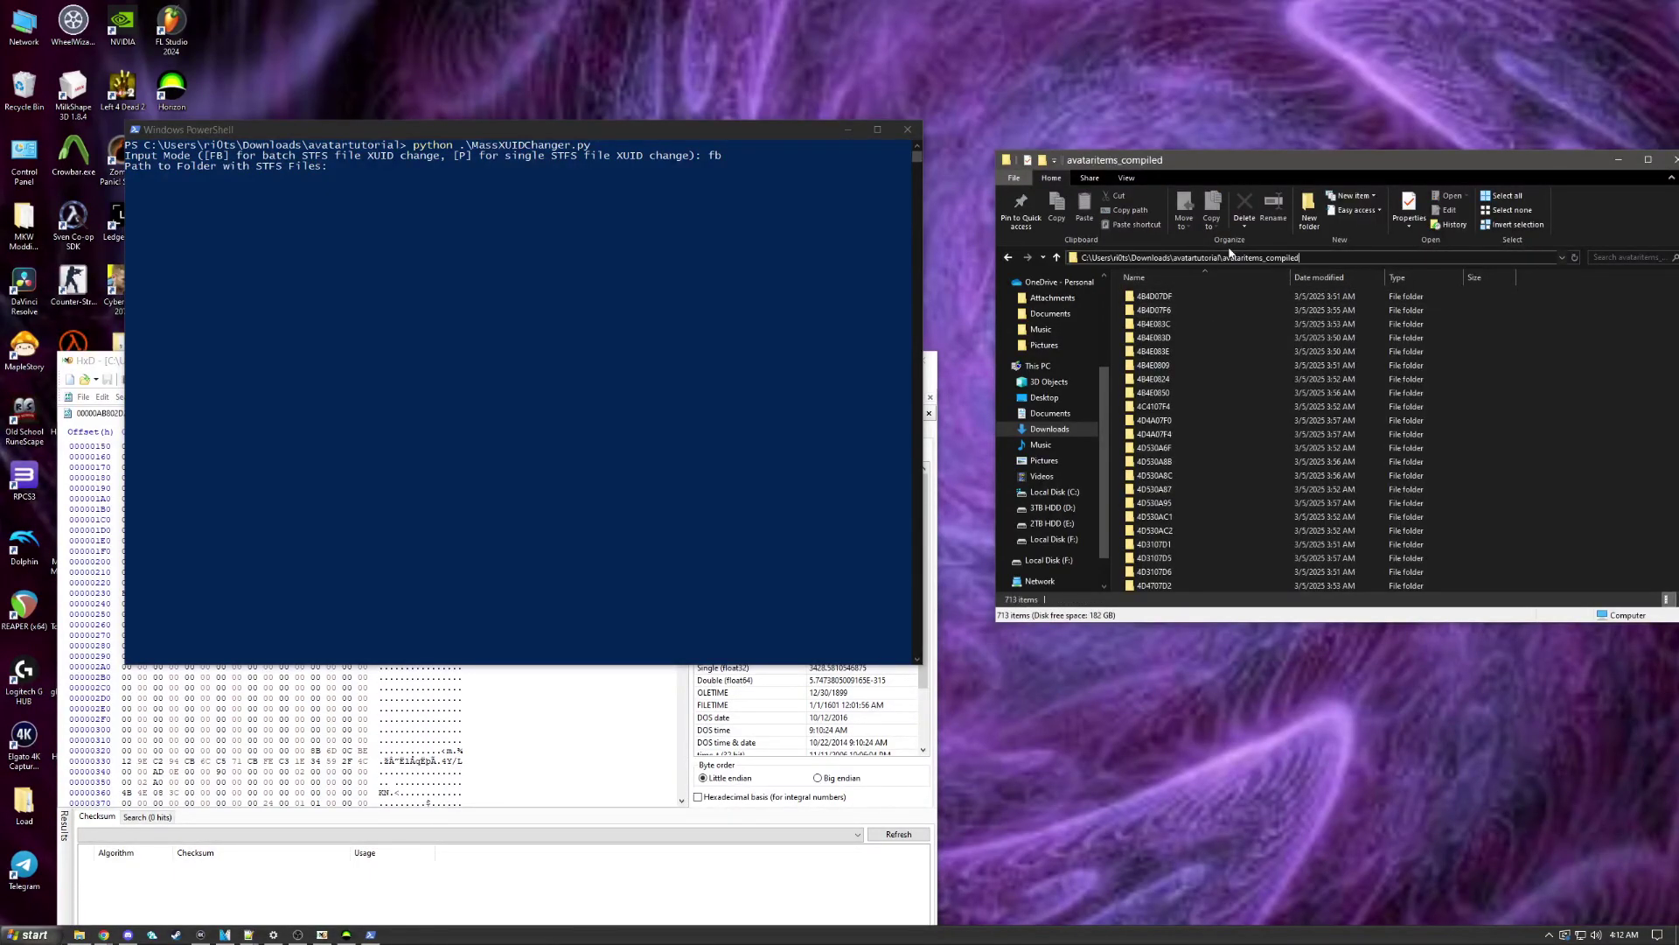
click(1008, 257)
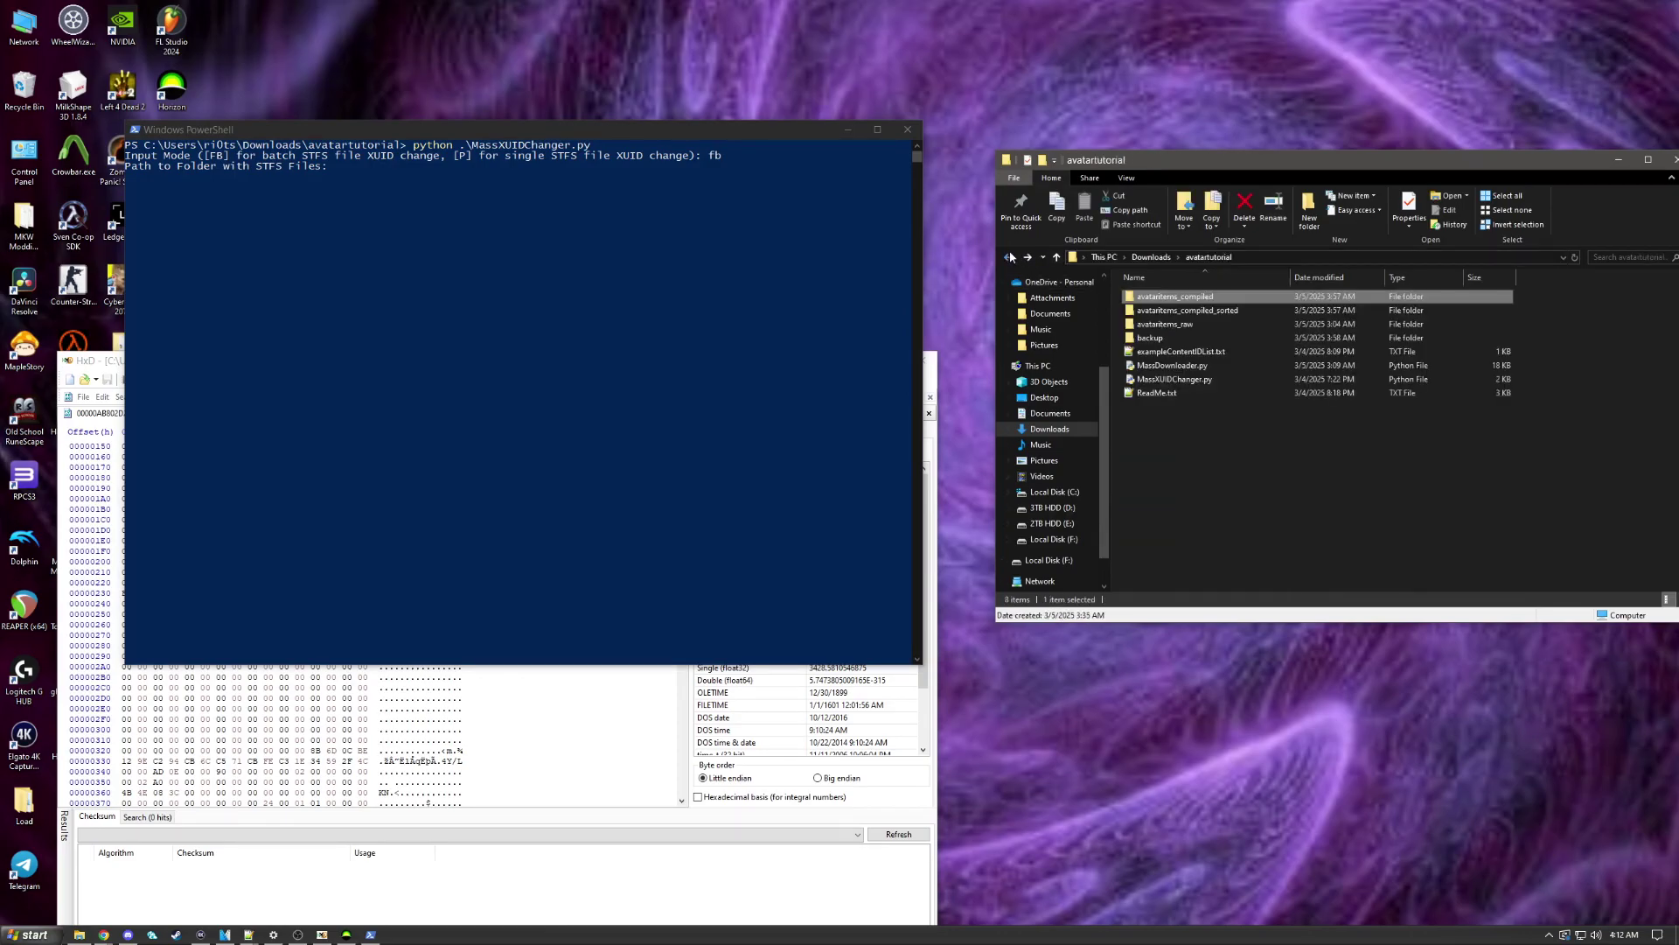
click(537, 278)
right_click(357, 192)
key(Return)
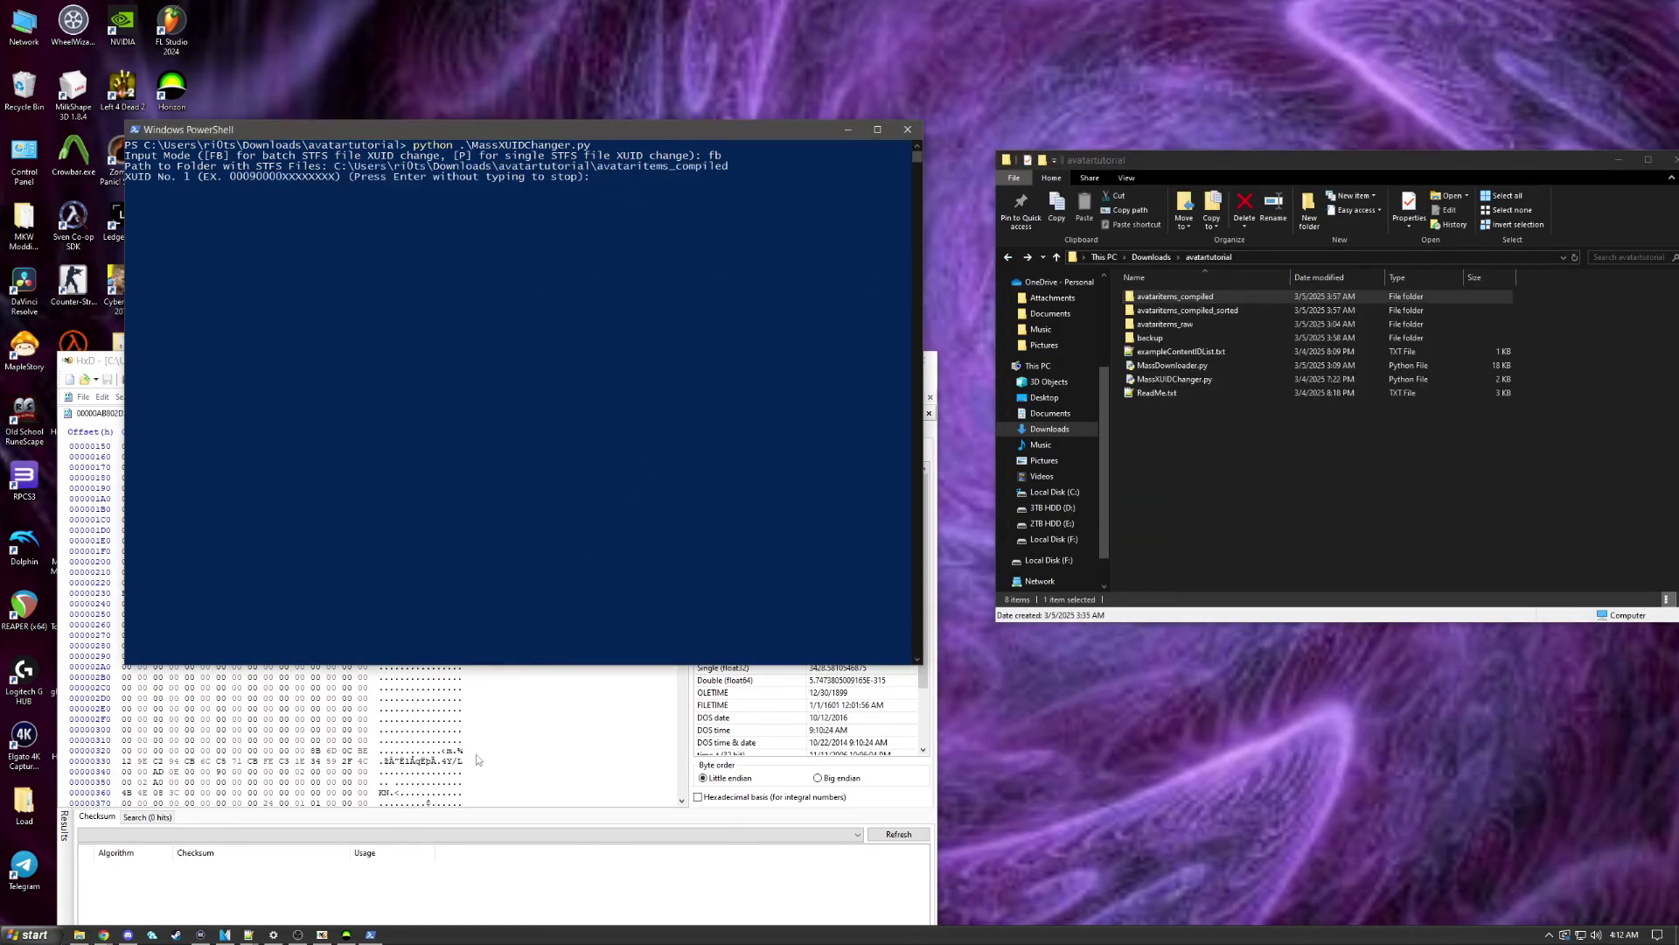
Step: Paste the profile's saved XUID from clipboard history and start patching all files
click(347, 935)
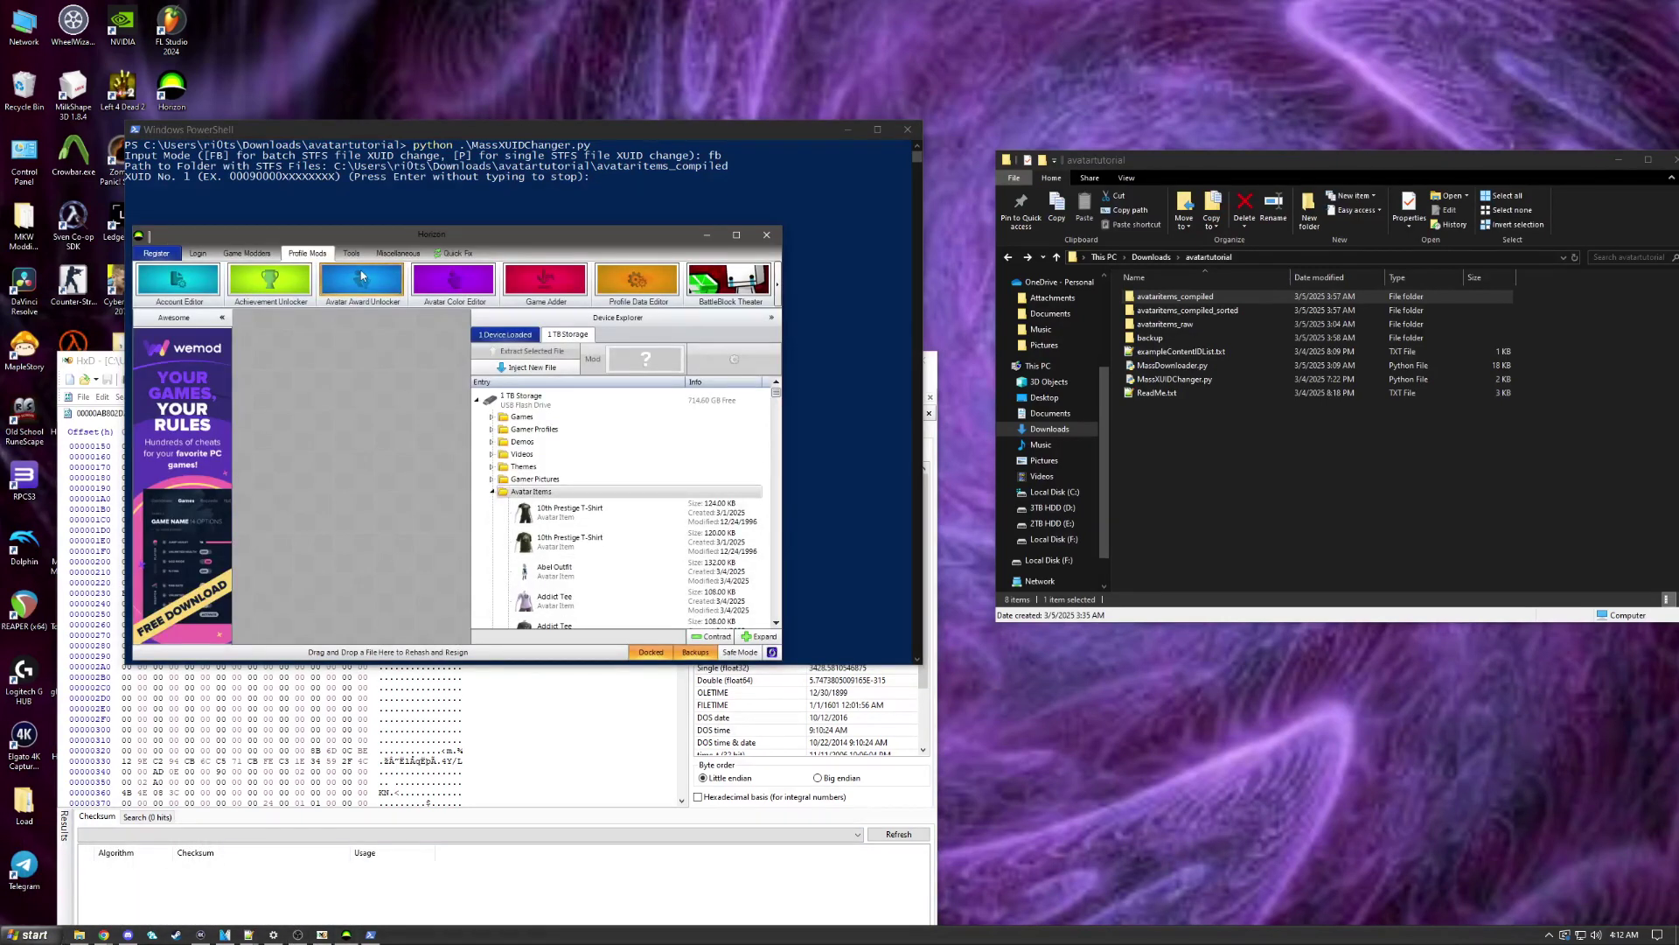
click(498, 144)
key(super+v)
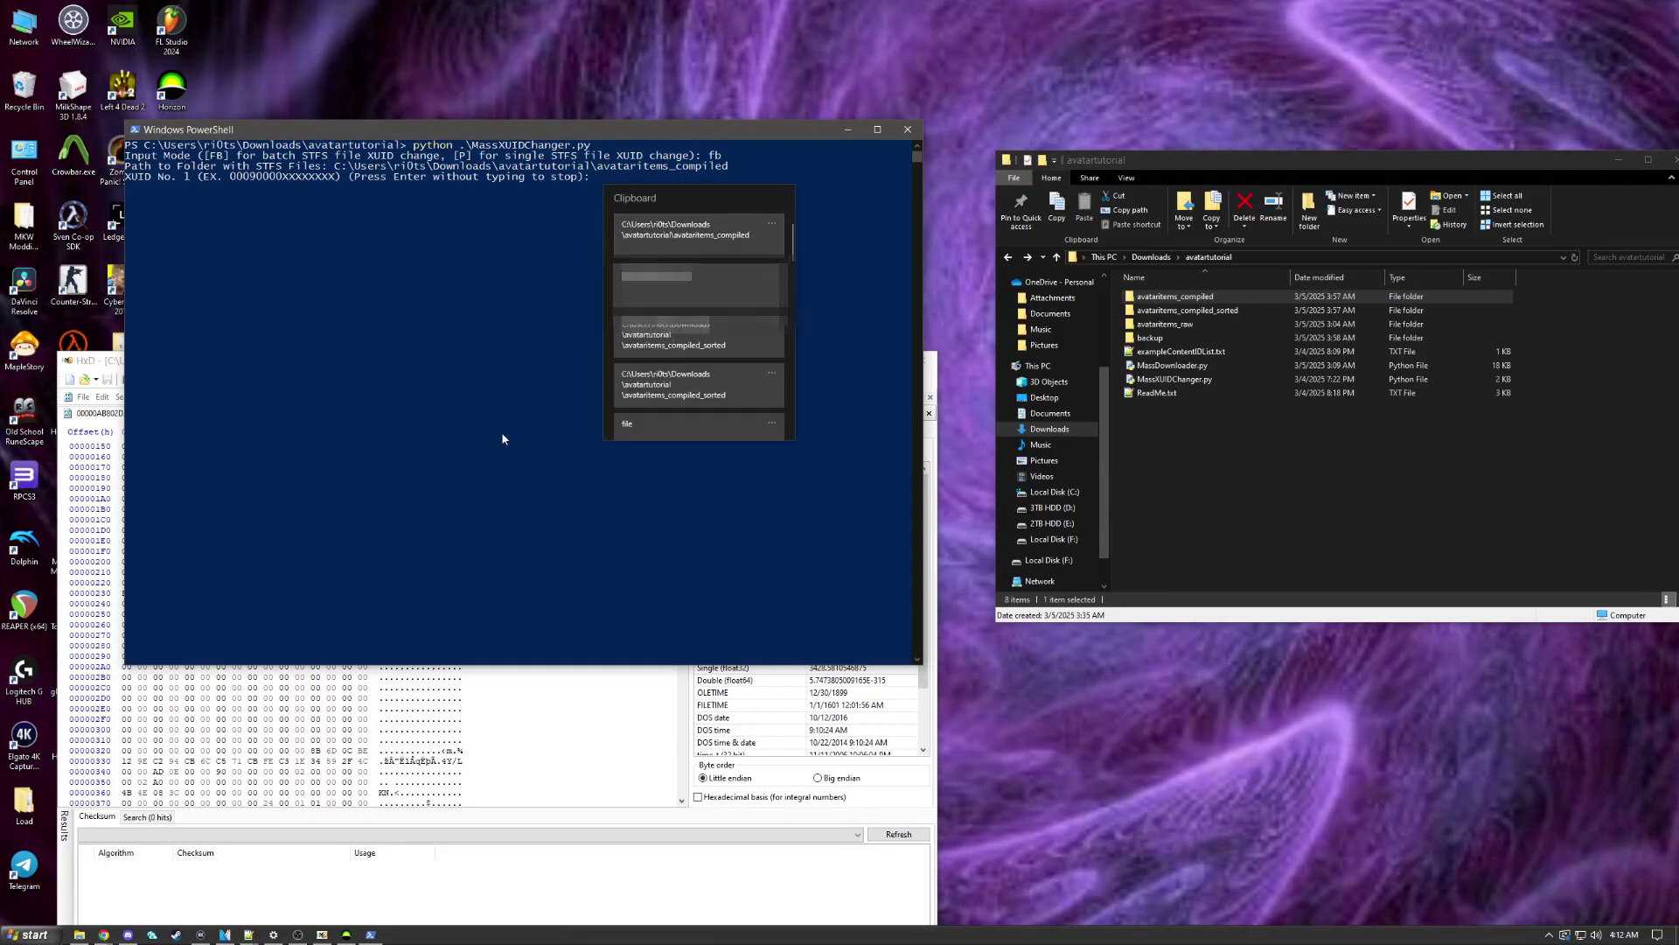
click(696, 296)
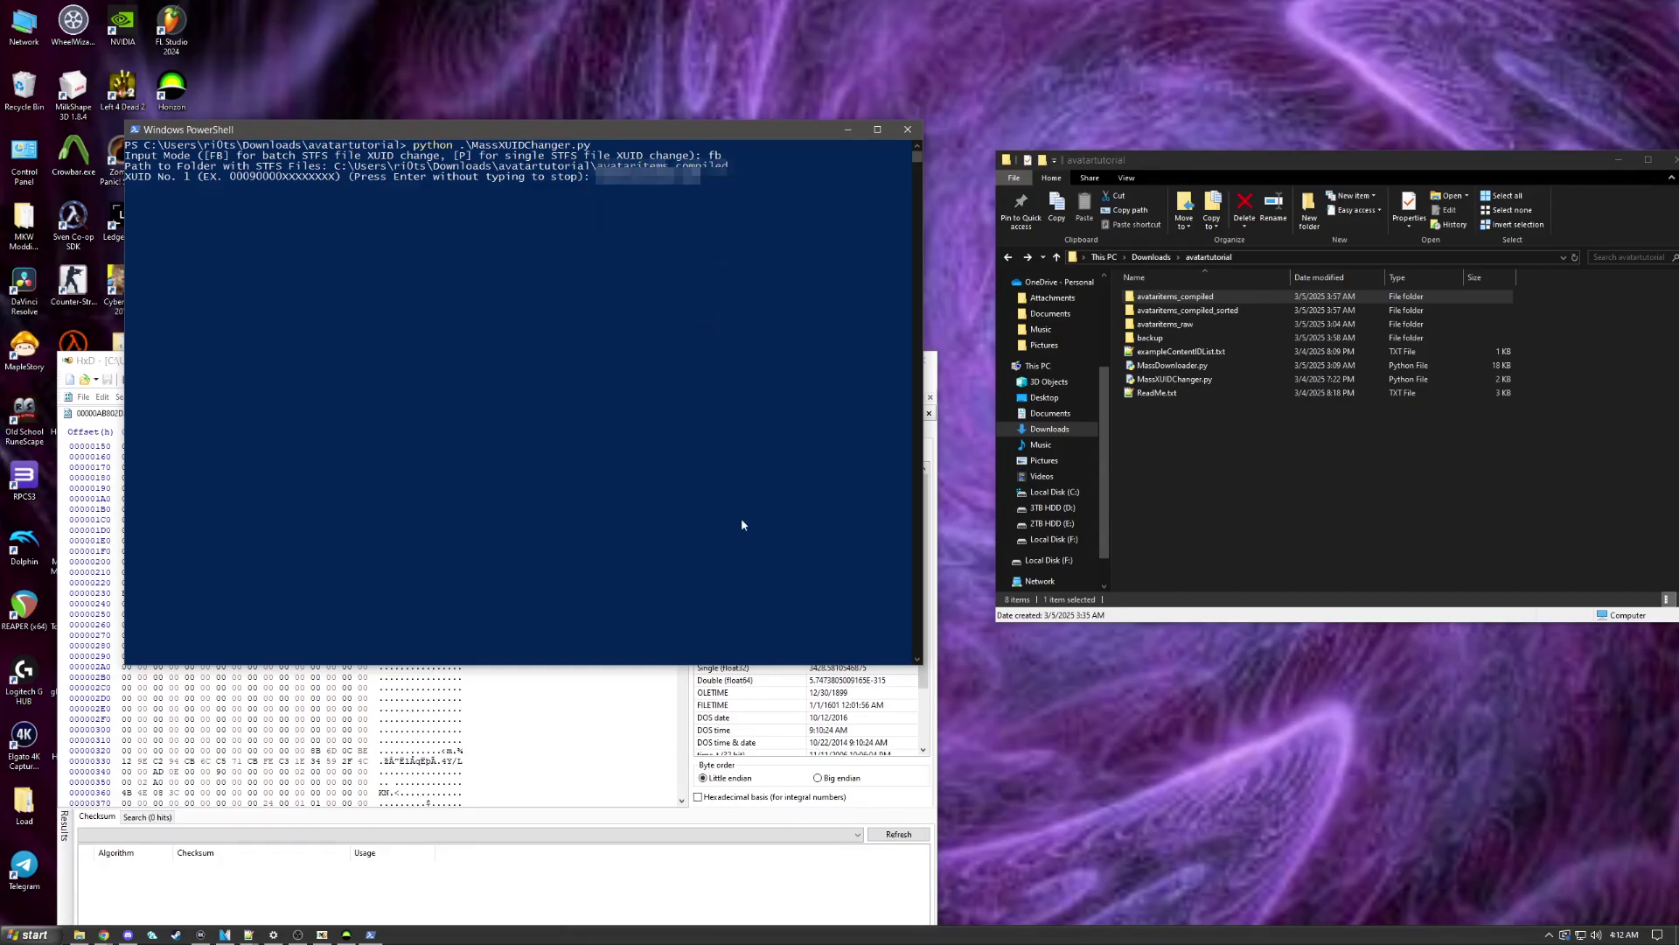
key(Return)
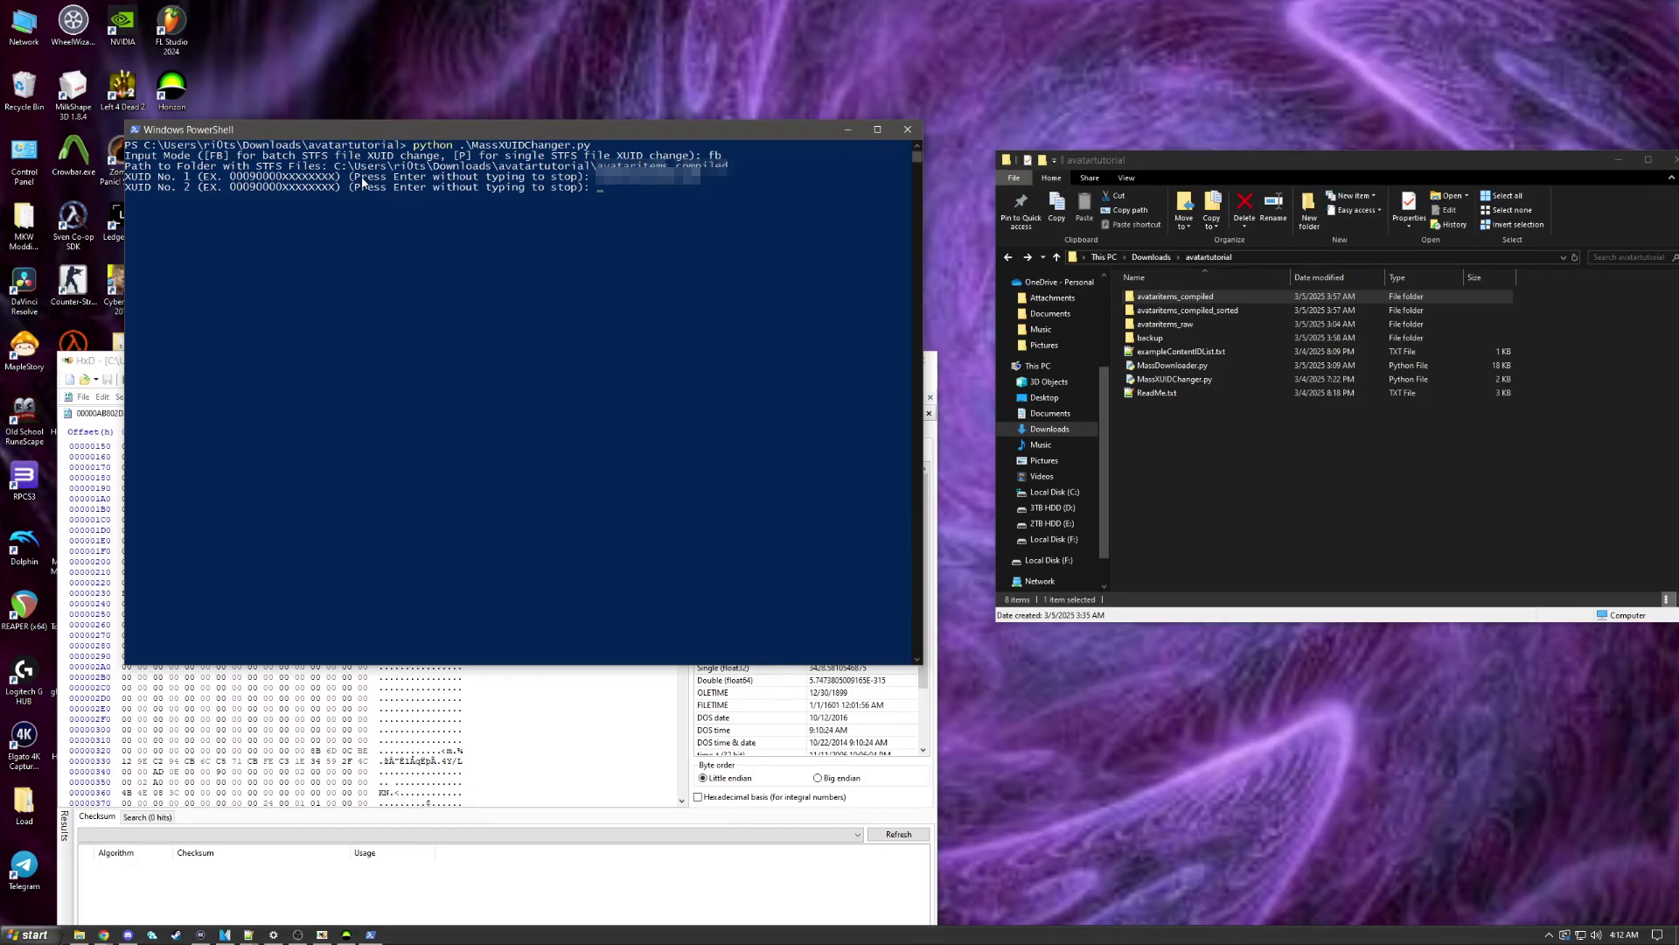
key(Return)
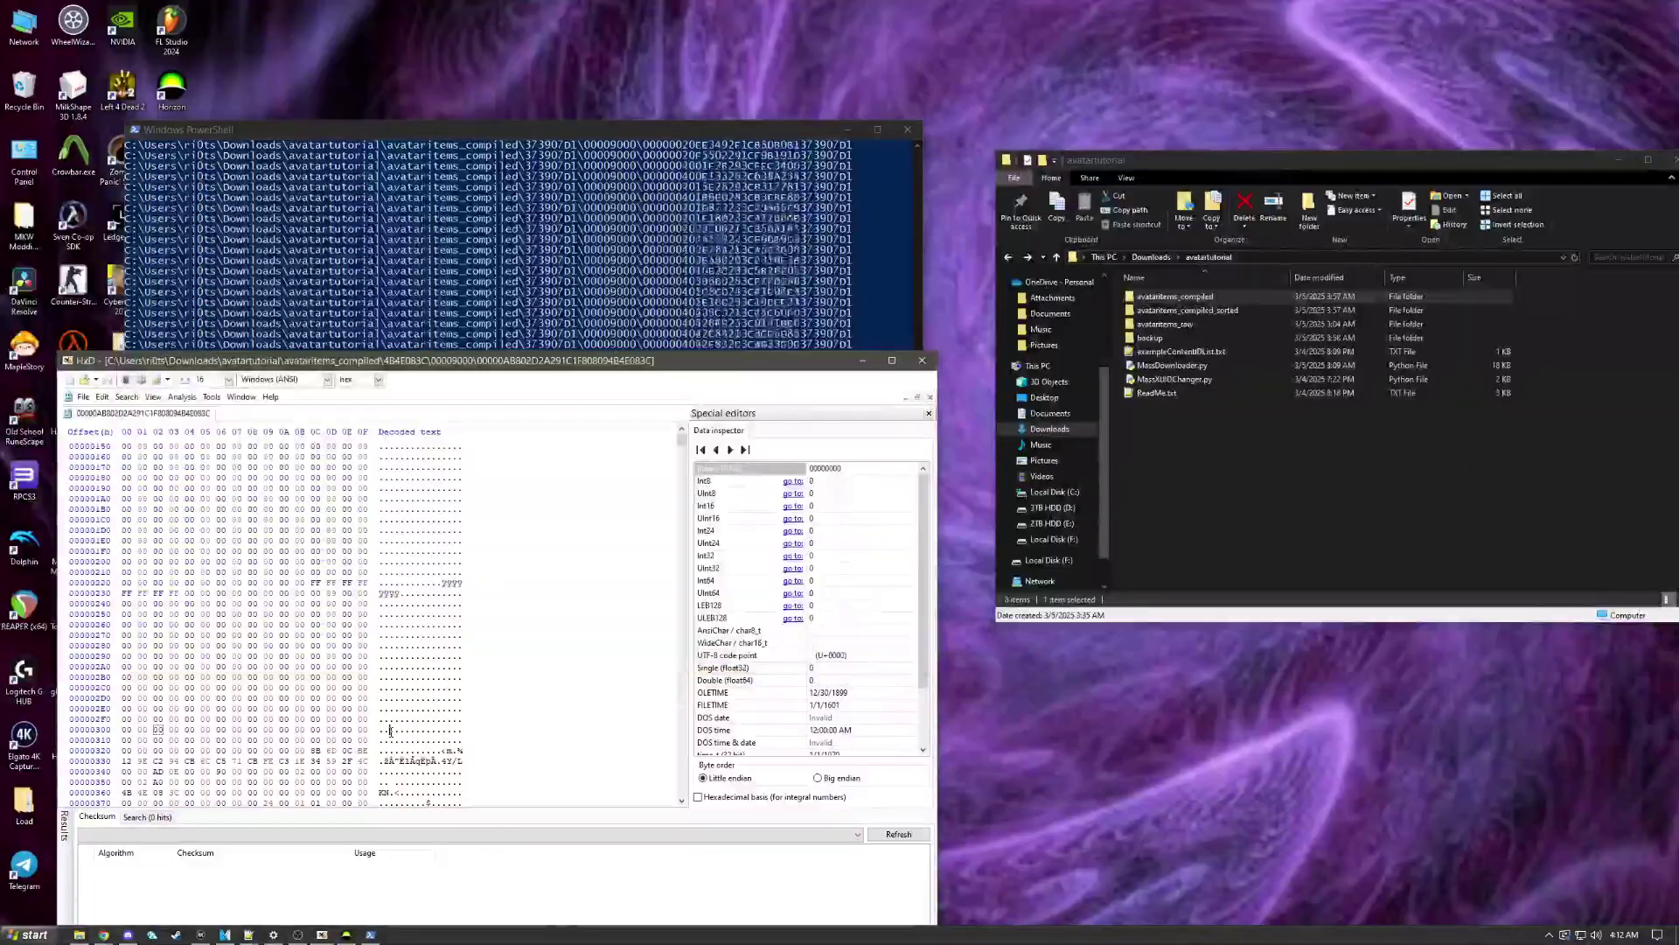
Step: Inspect the FF bytes at offsets 0x244–0x253 in HxD while the script runs in PowerShell
click(437, 706)
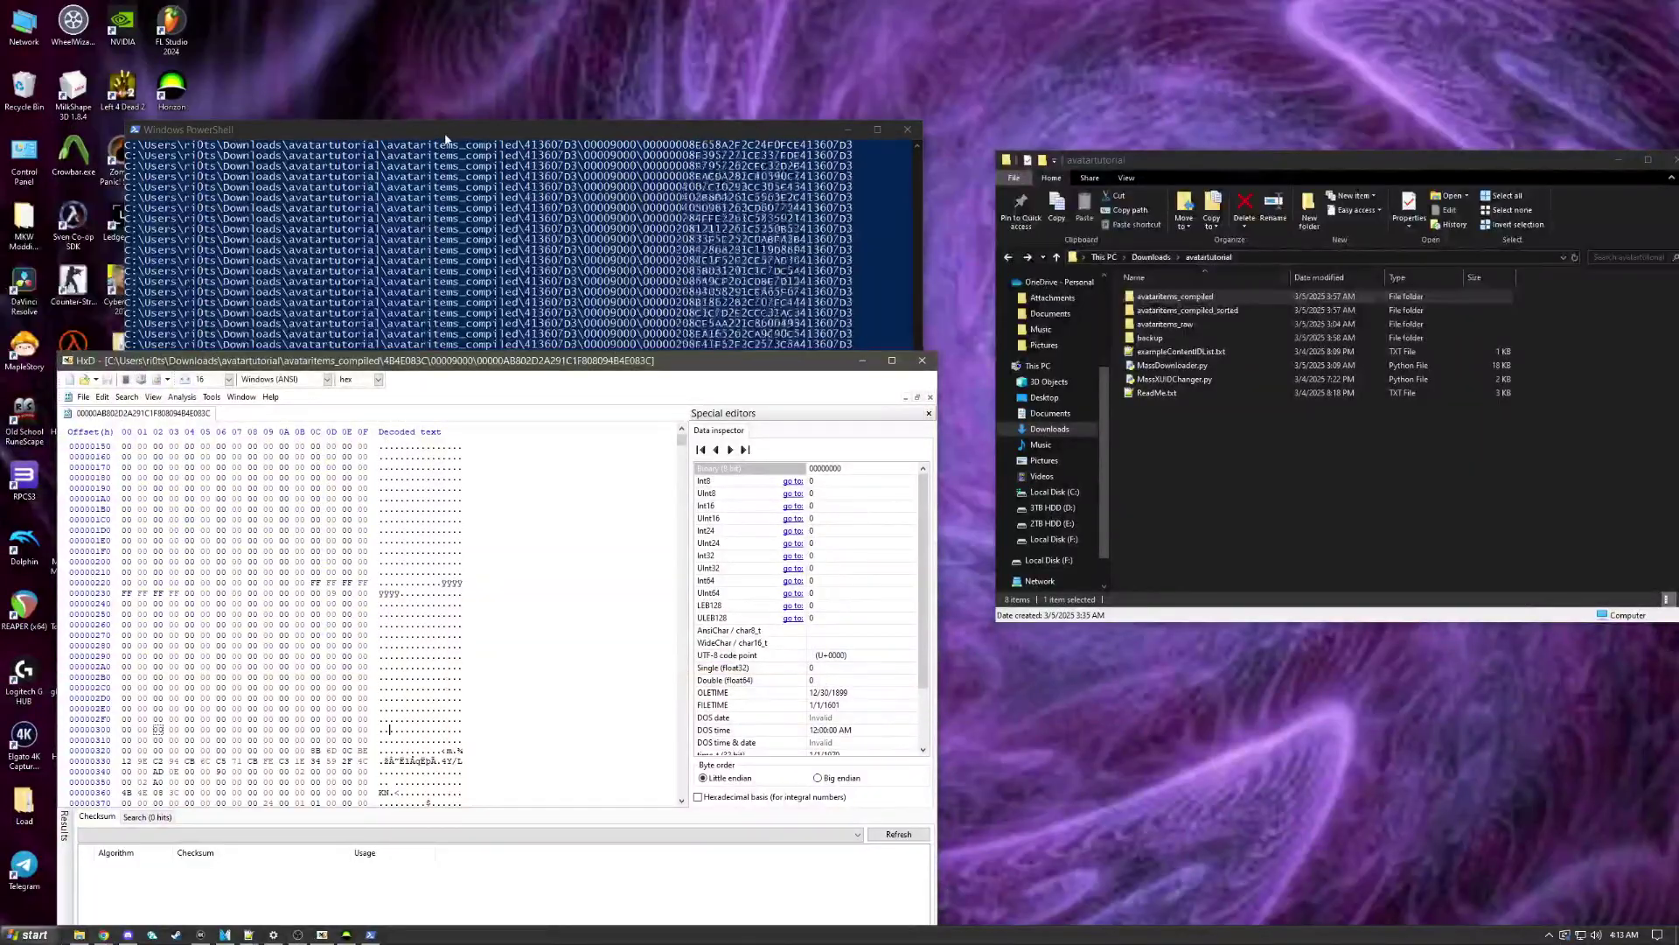
click(170, 593)
drag(186, 603, 180, 614)
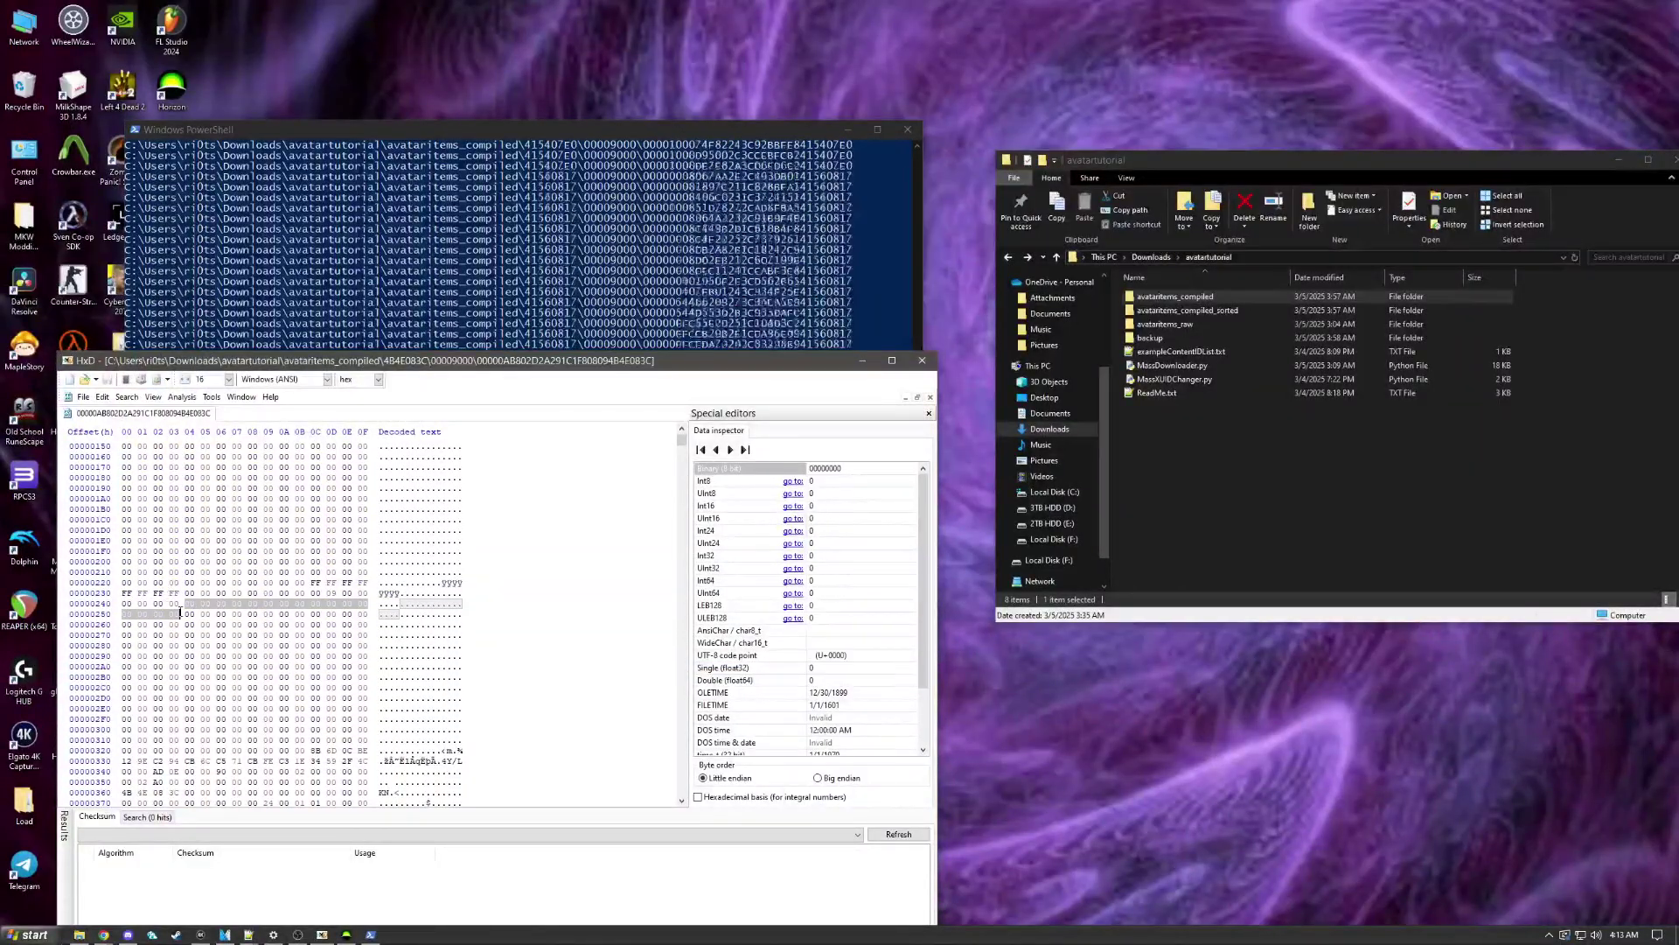
click(165, 604)
click(532, 122)
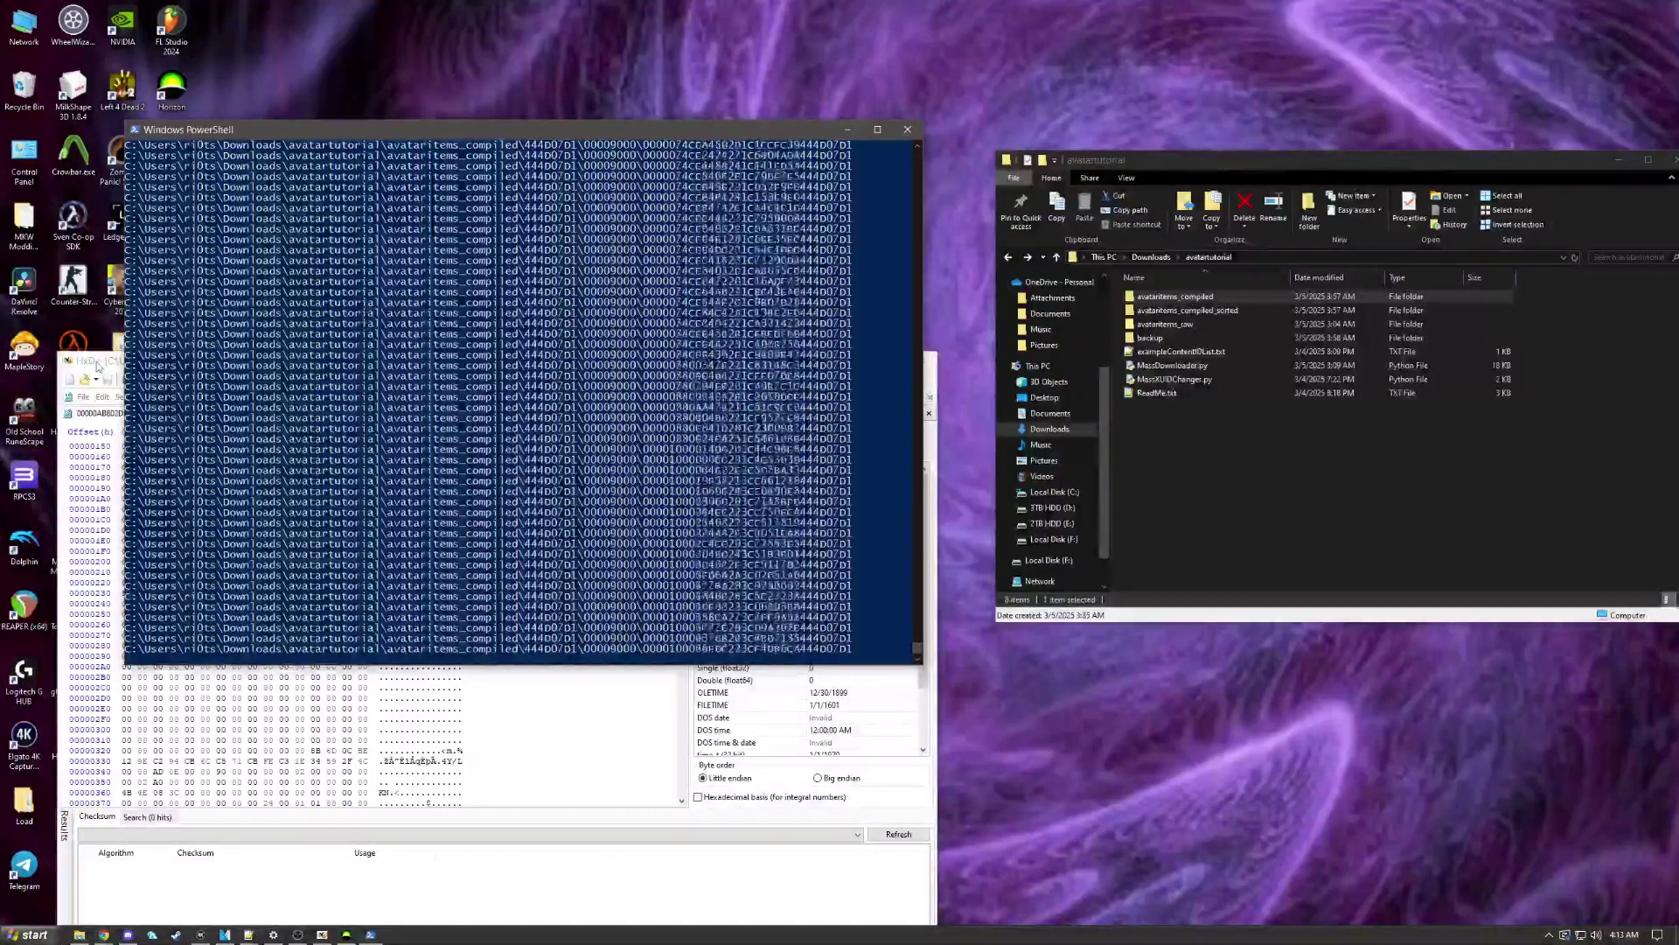
Step: Move HxD to the right, read the bytes in row 00000240, then close HxD once the prompt returns
click(90, 364)
drag(284, 360, 1143, 310)
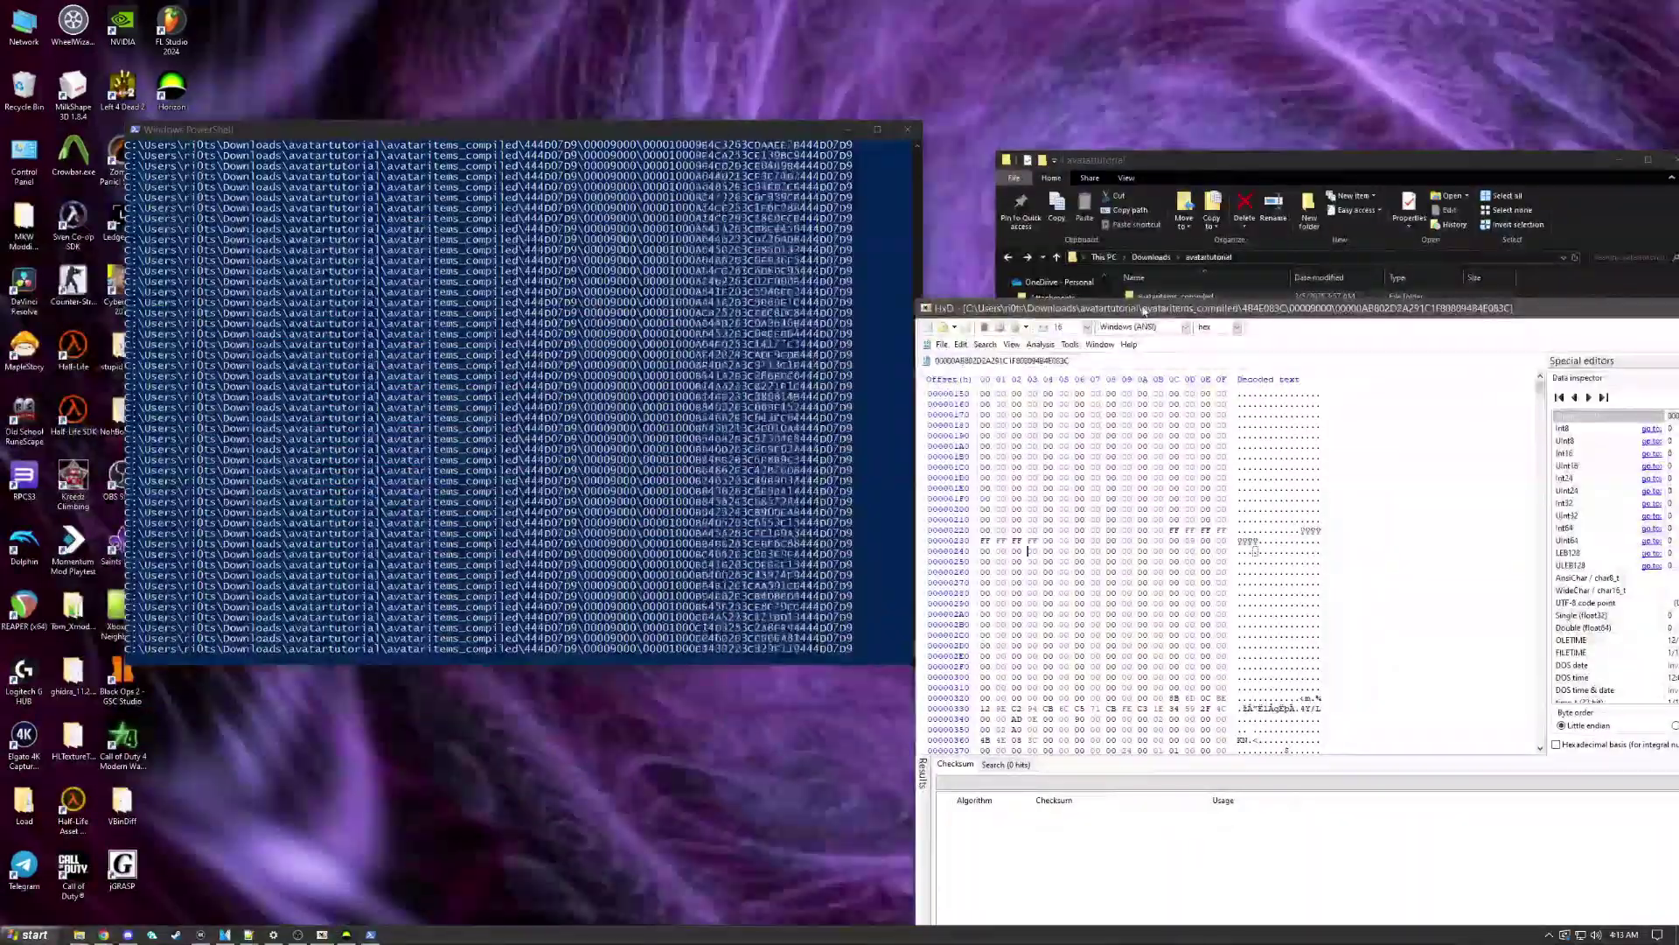
key(ctrl+v)
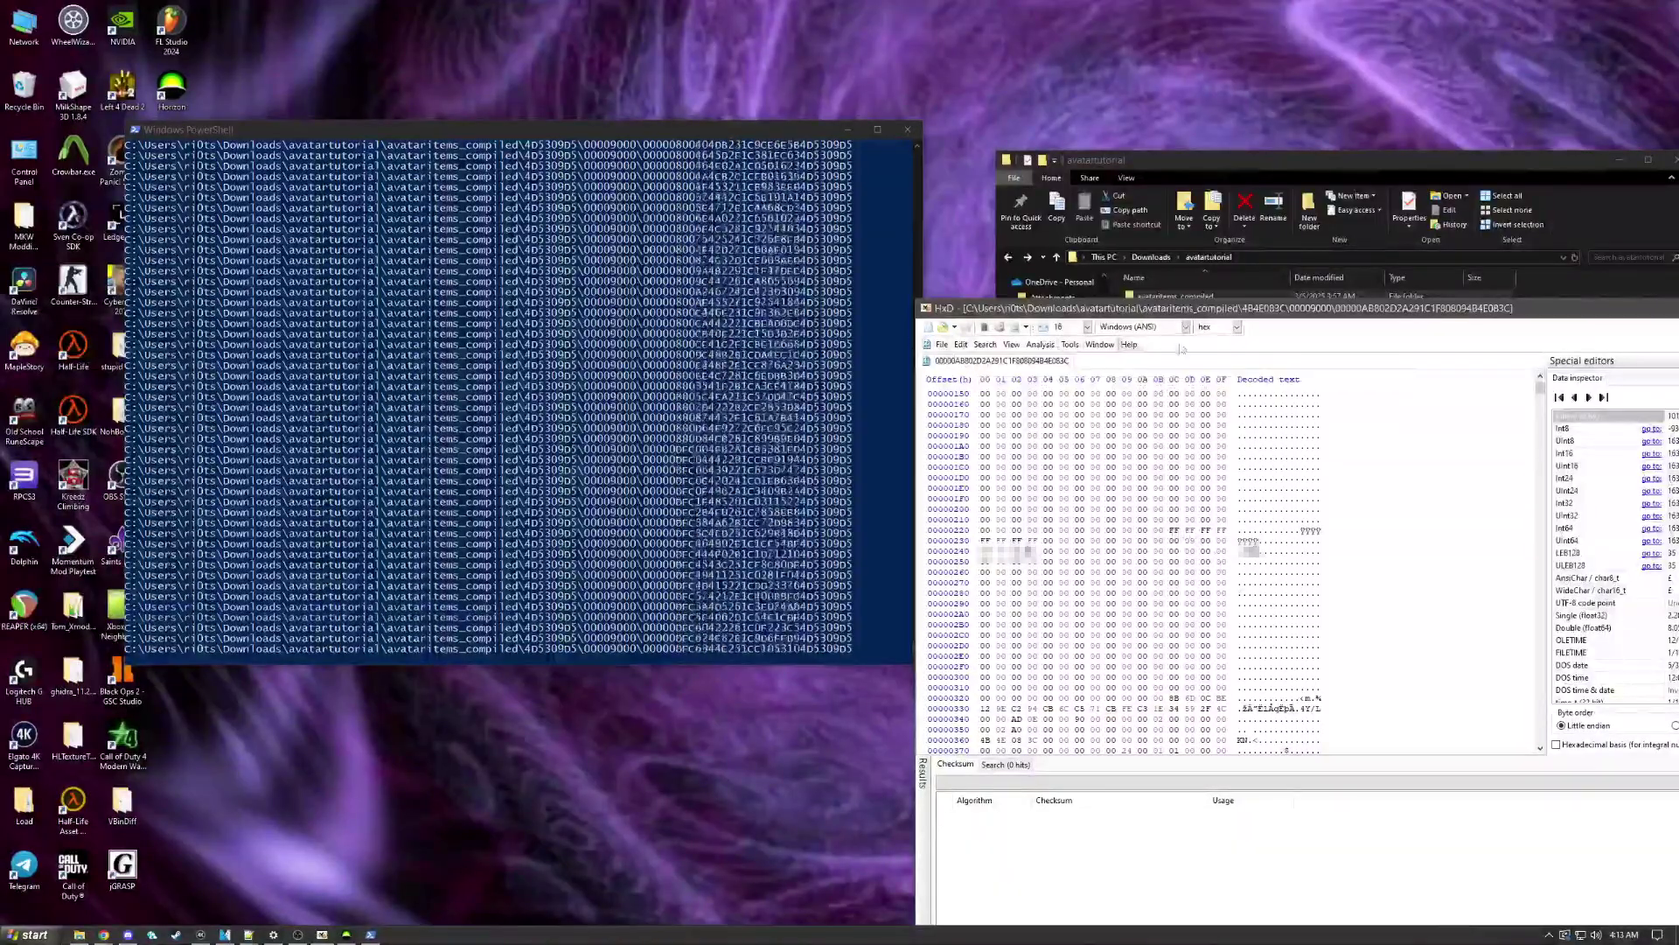
click(1043, 552)
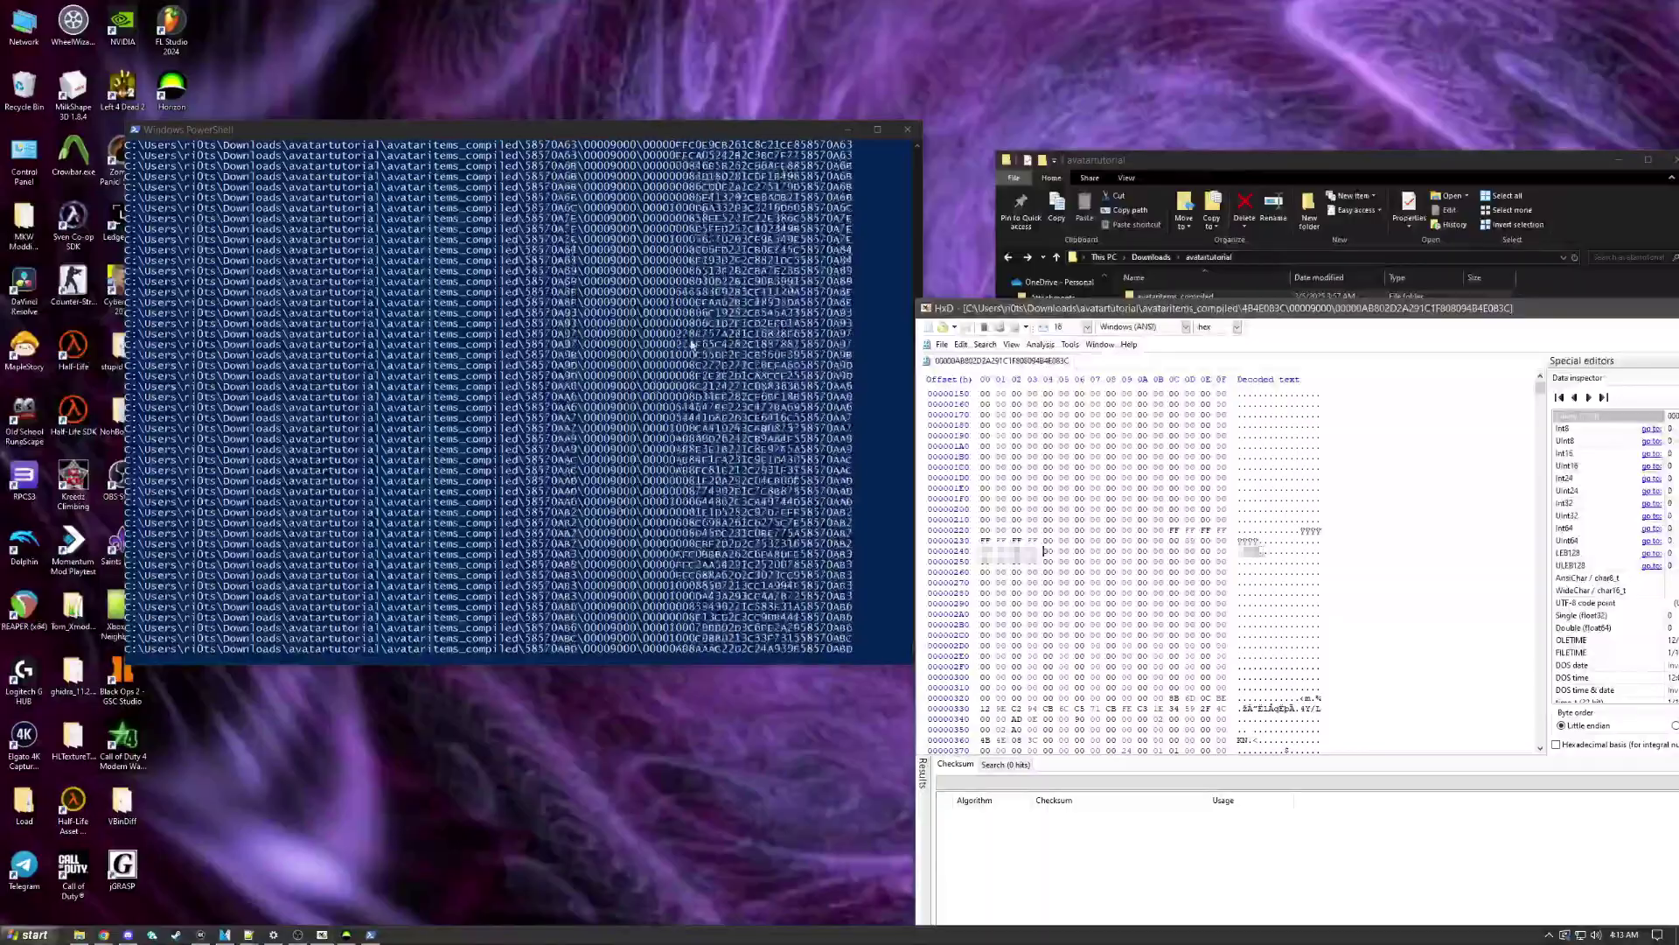
click(117, 612)
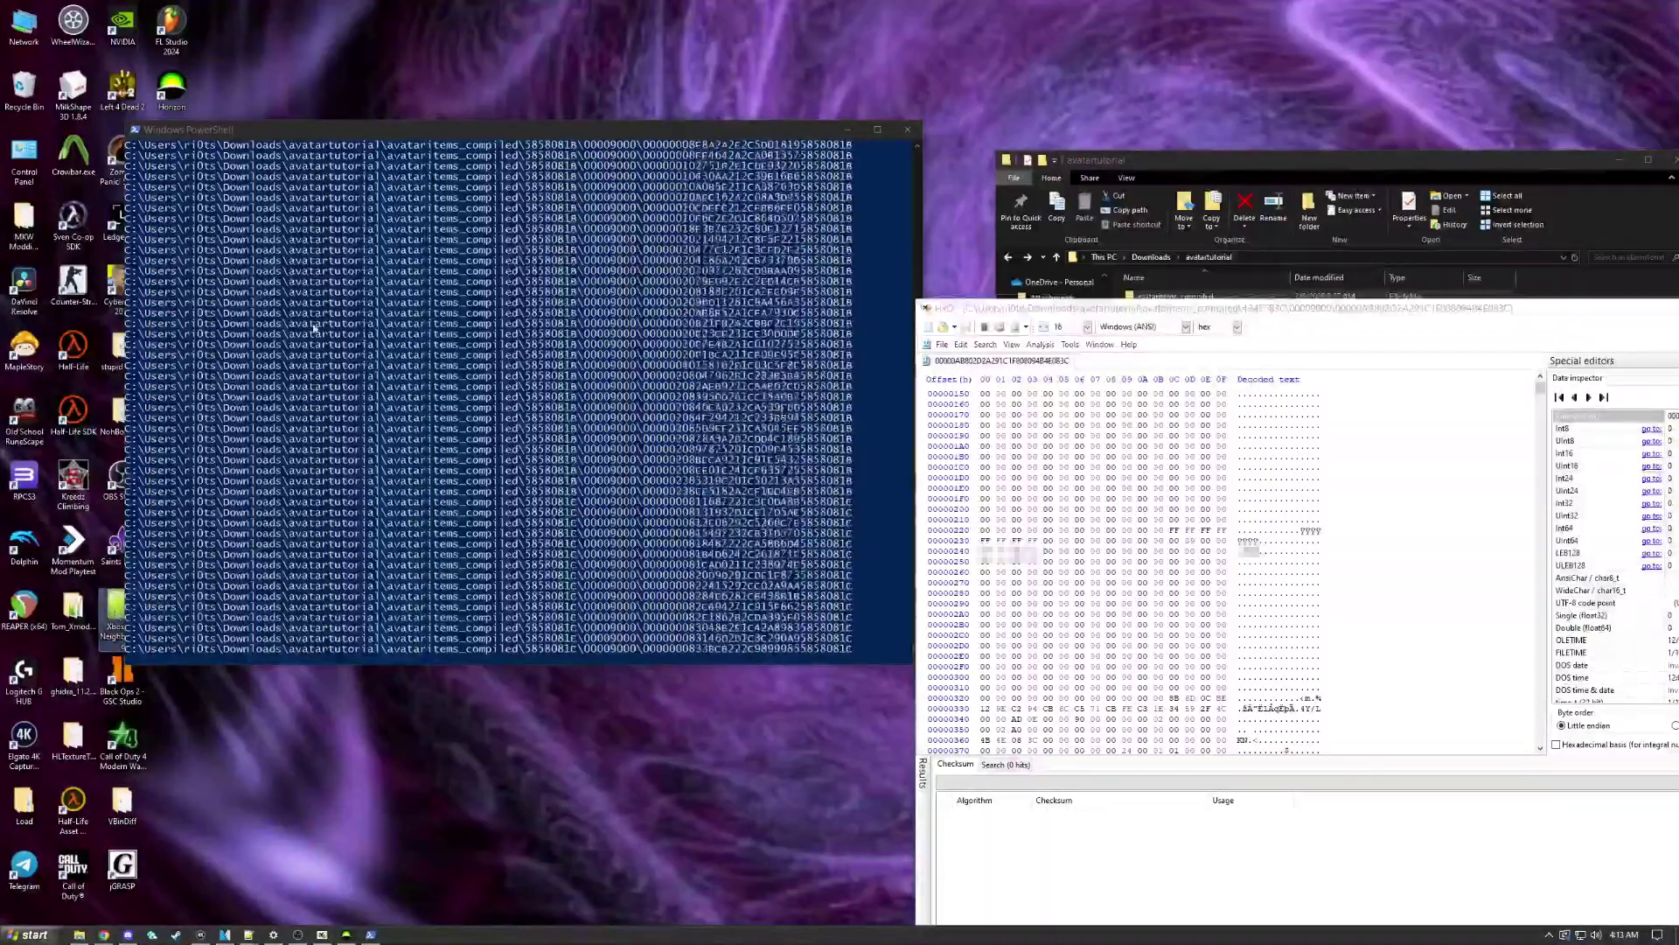
drag(198, 133, 223, 131)
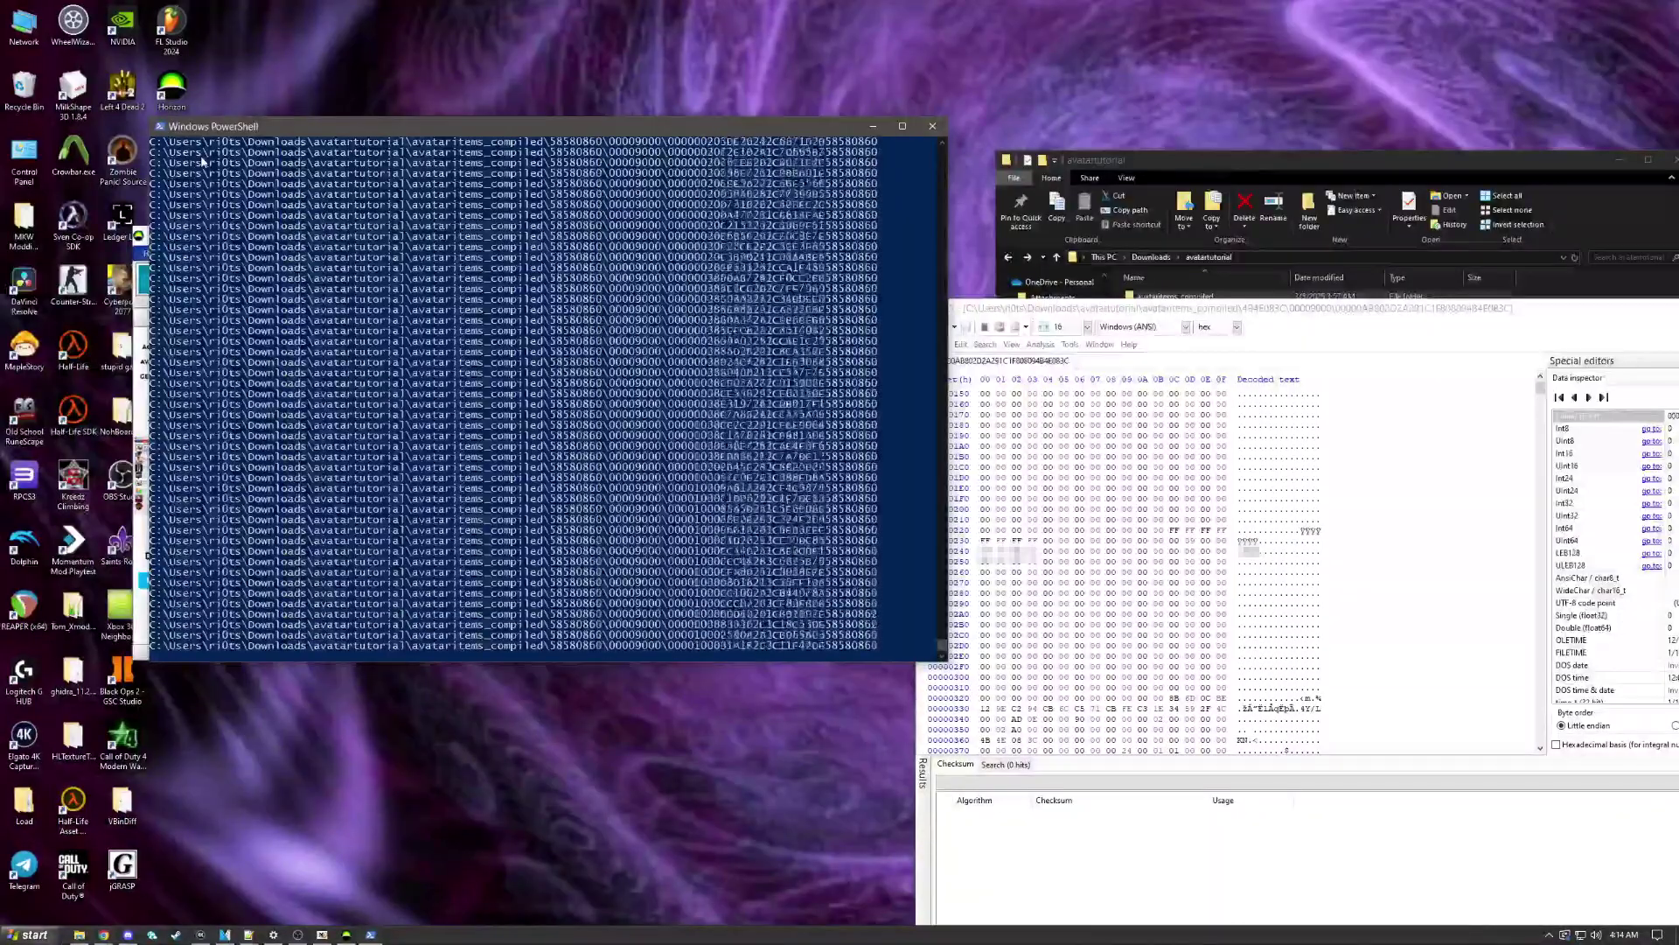
key(alt+F4)
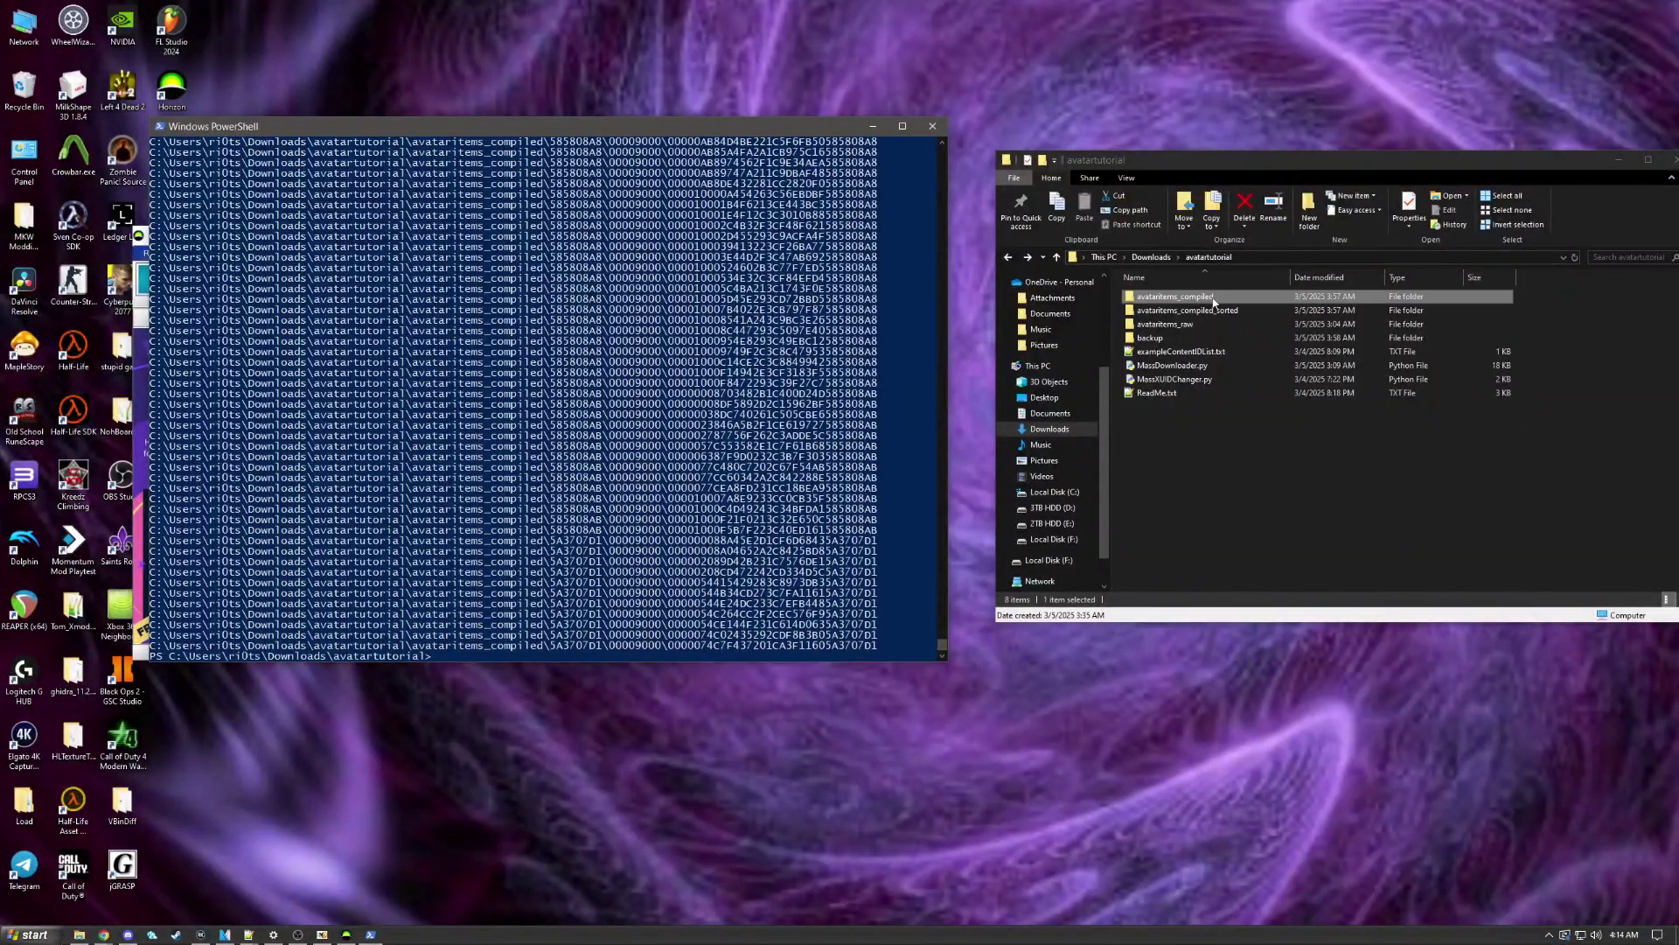
Step: Check the 4D4A07F4\00009000 subfolder, then copy all 713 folders in avataritems_compiled
double_click(1175, 297)
double_click(1181, 431)
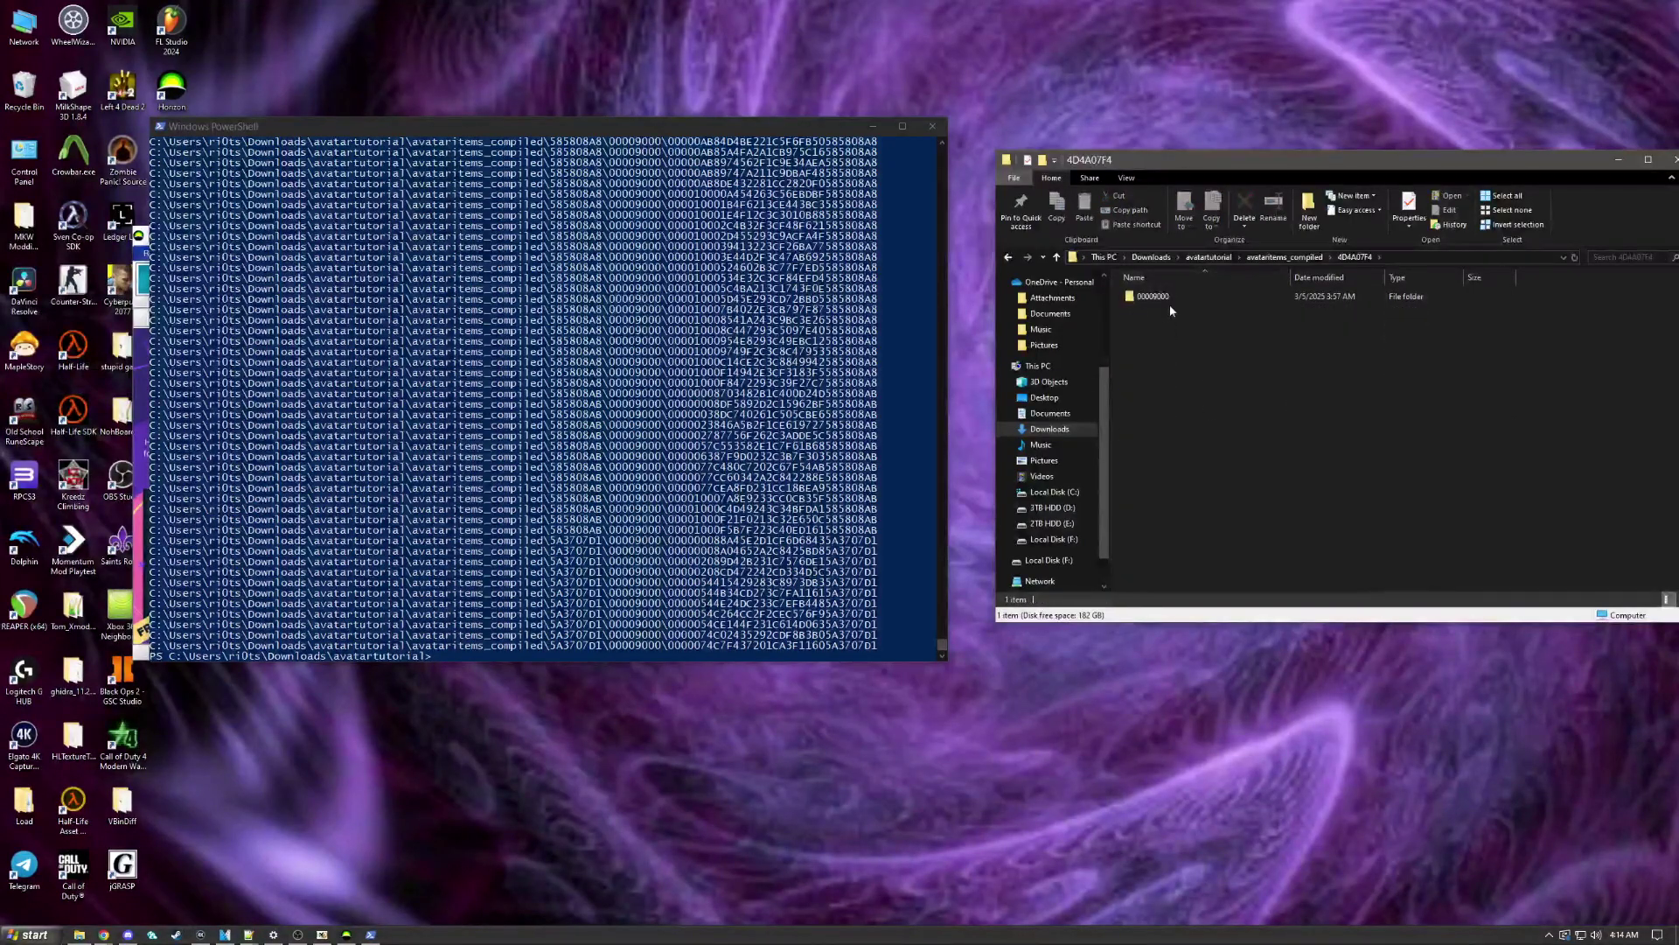
double_click(1168, 299)
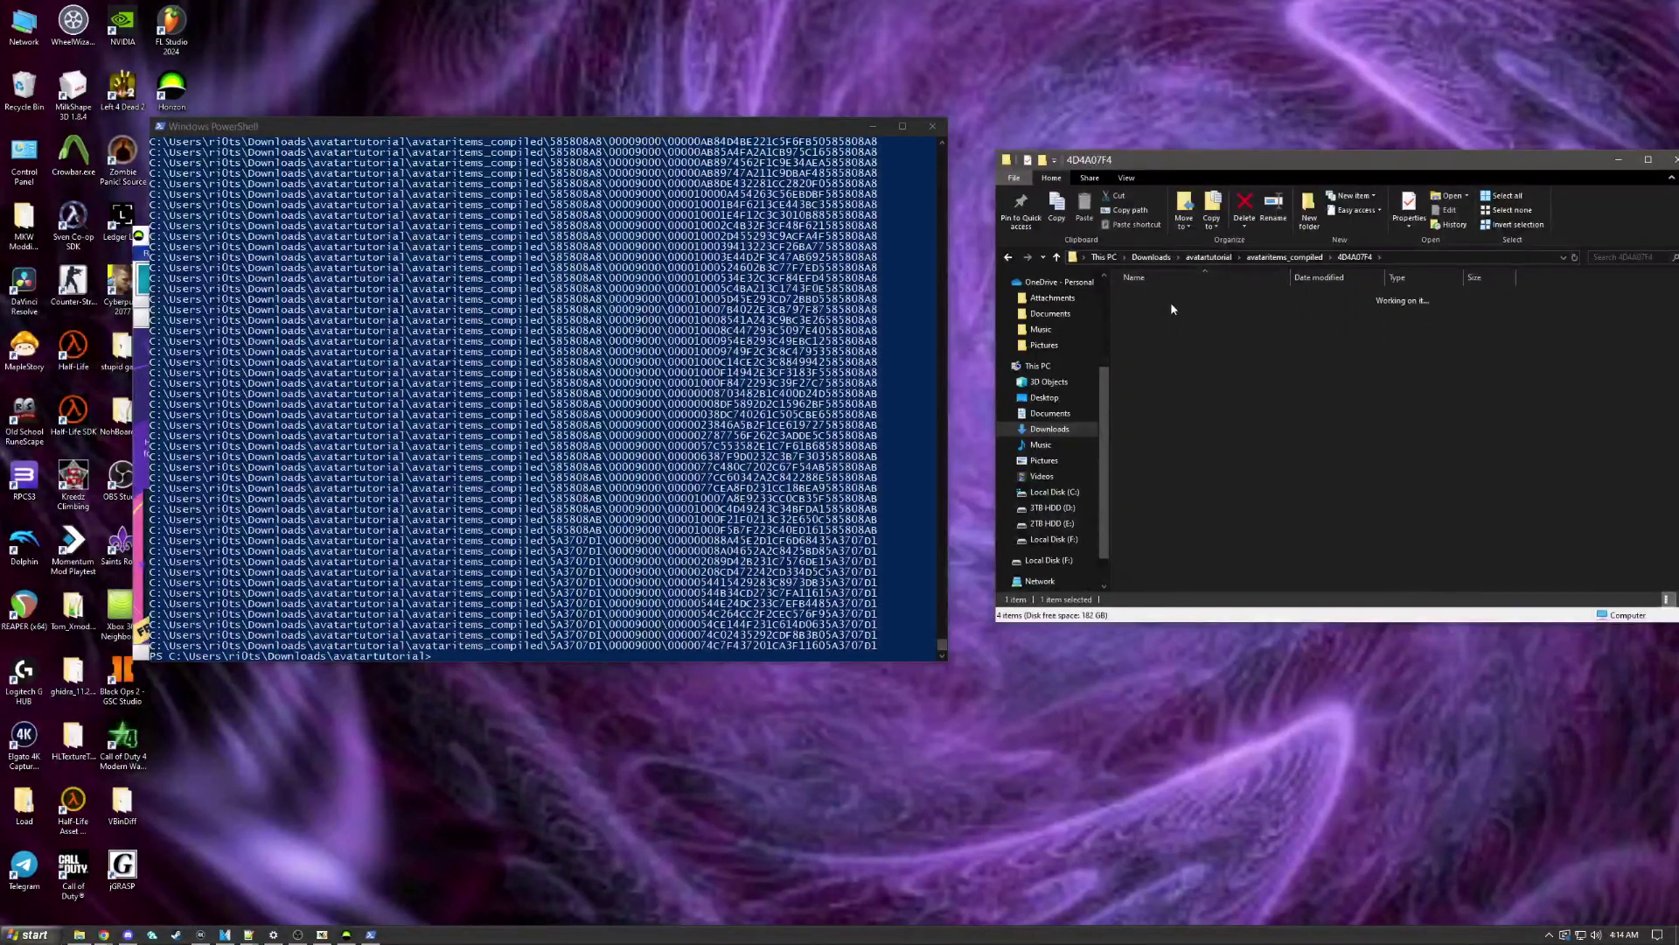
click(1284, 259)
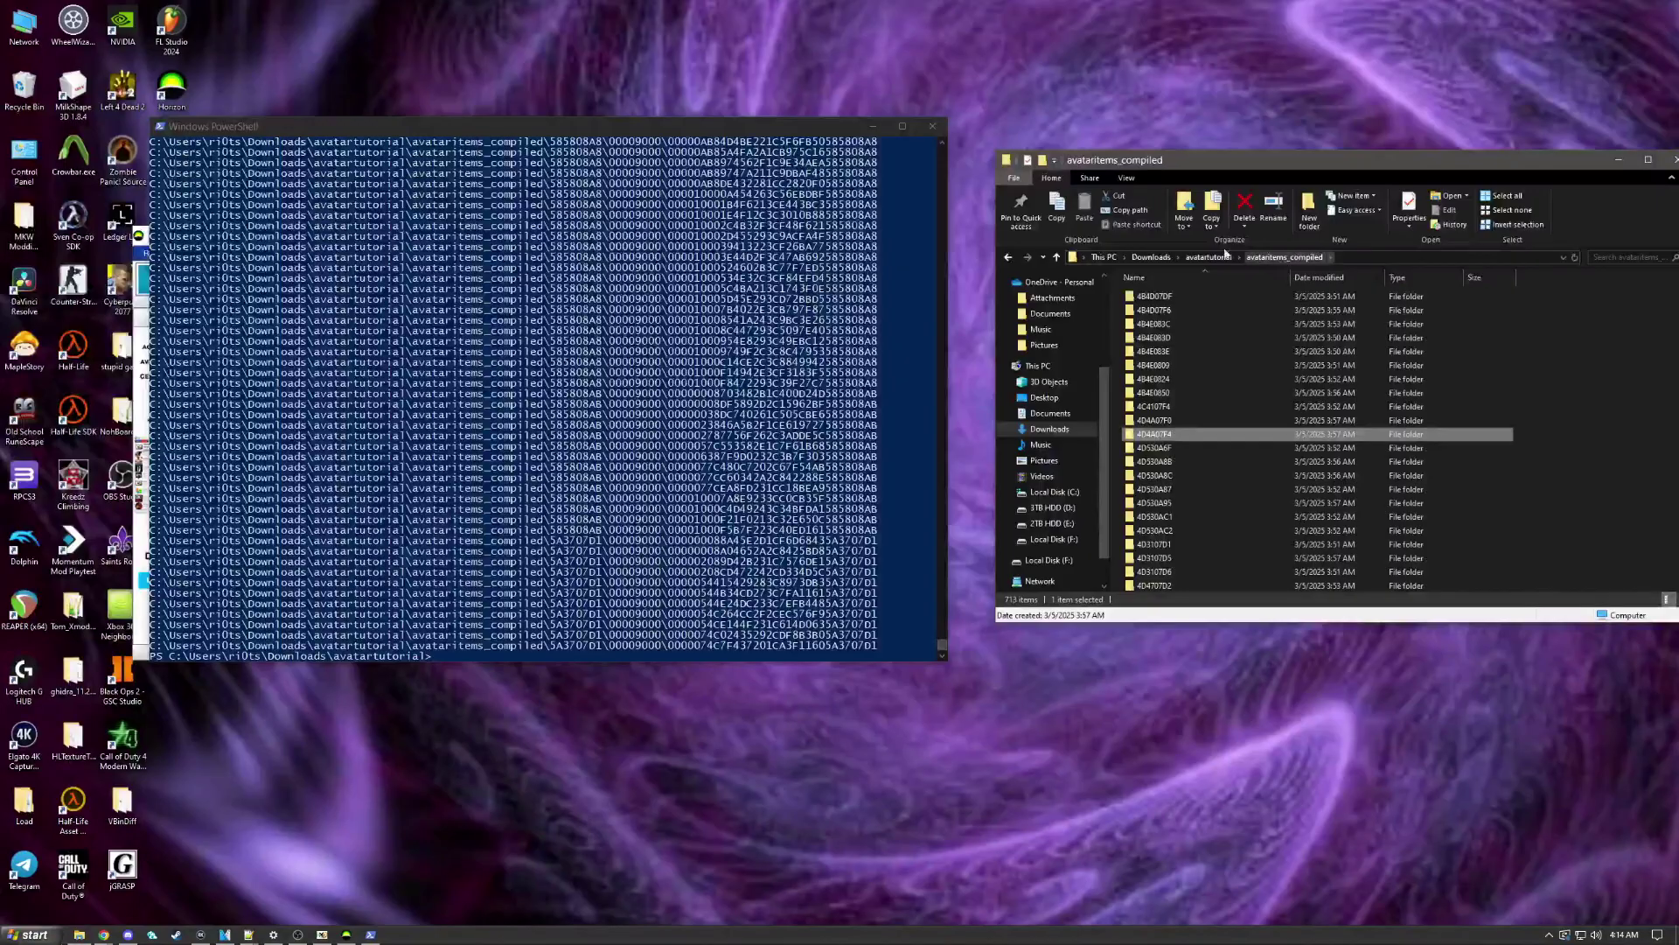
scroll(1224, 393, up, 10)
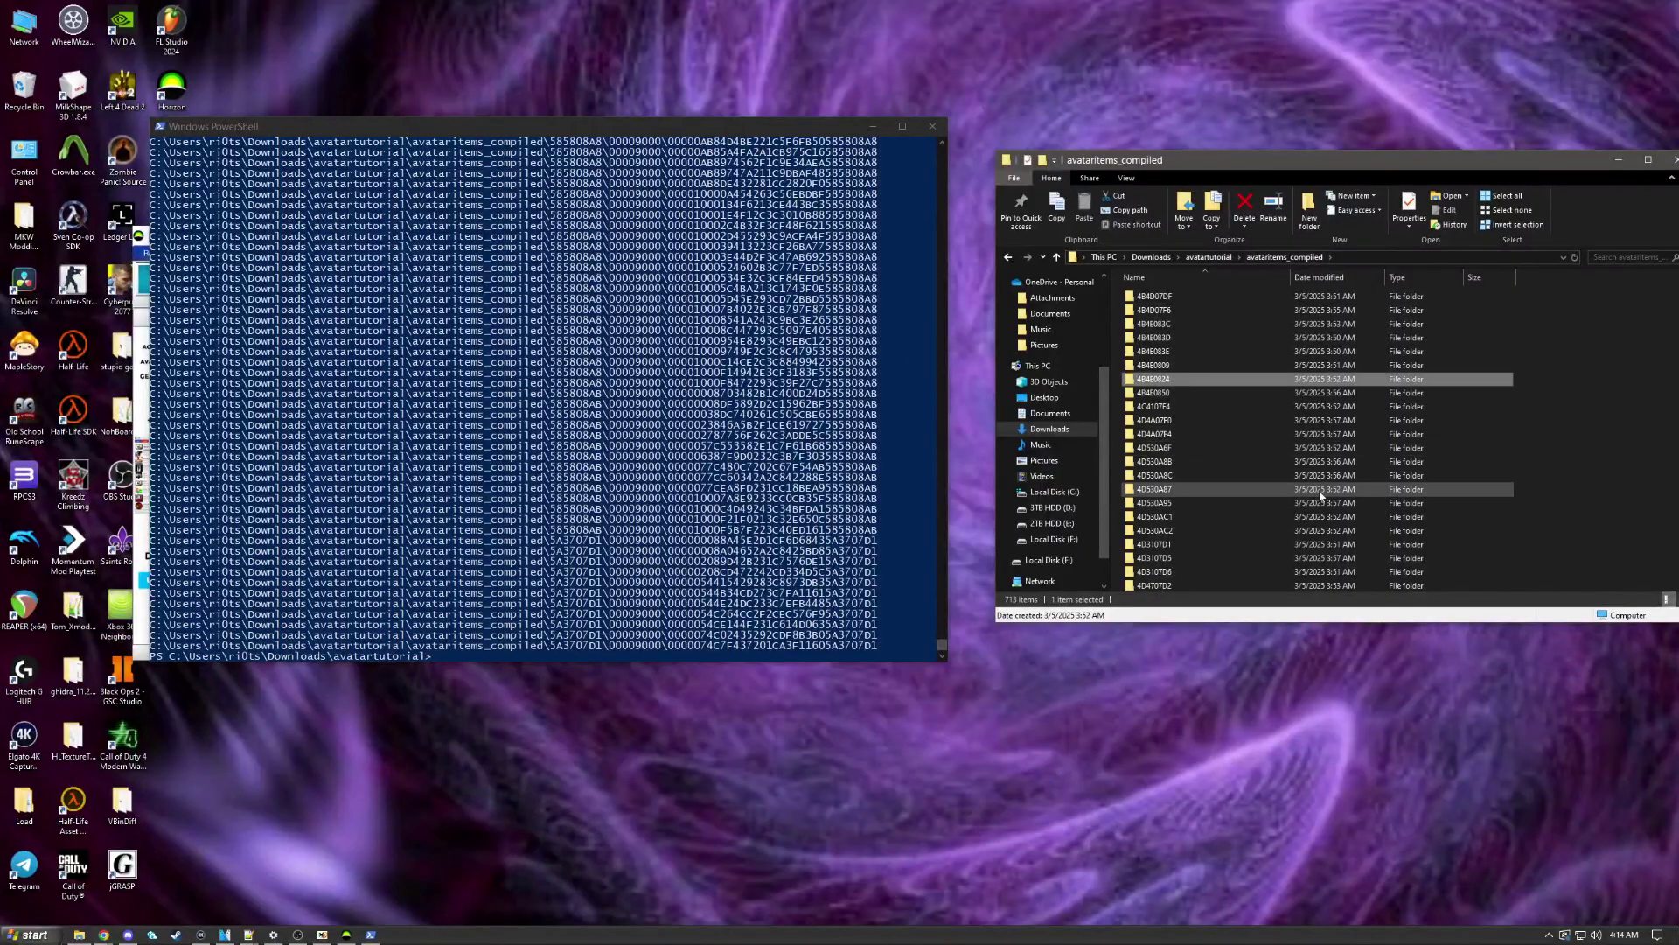
click(1329, 446)
scroll(1329, 449, down, 15)
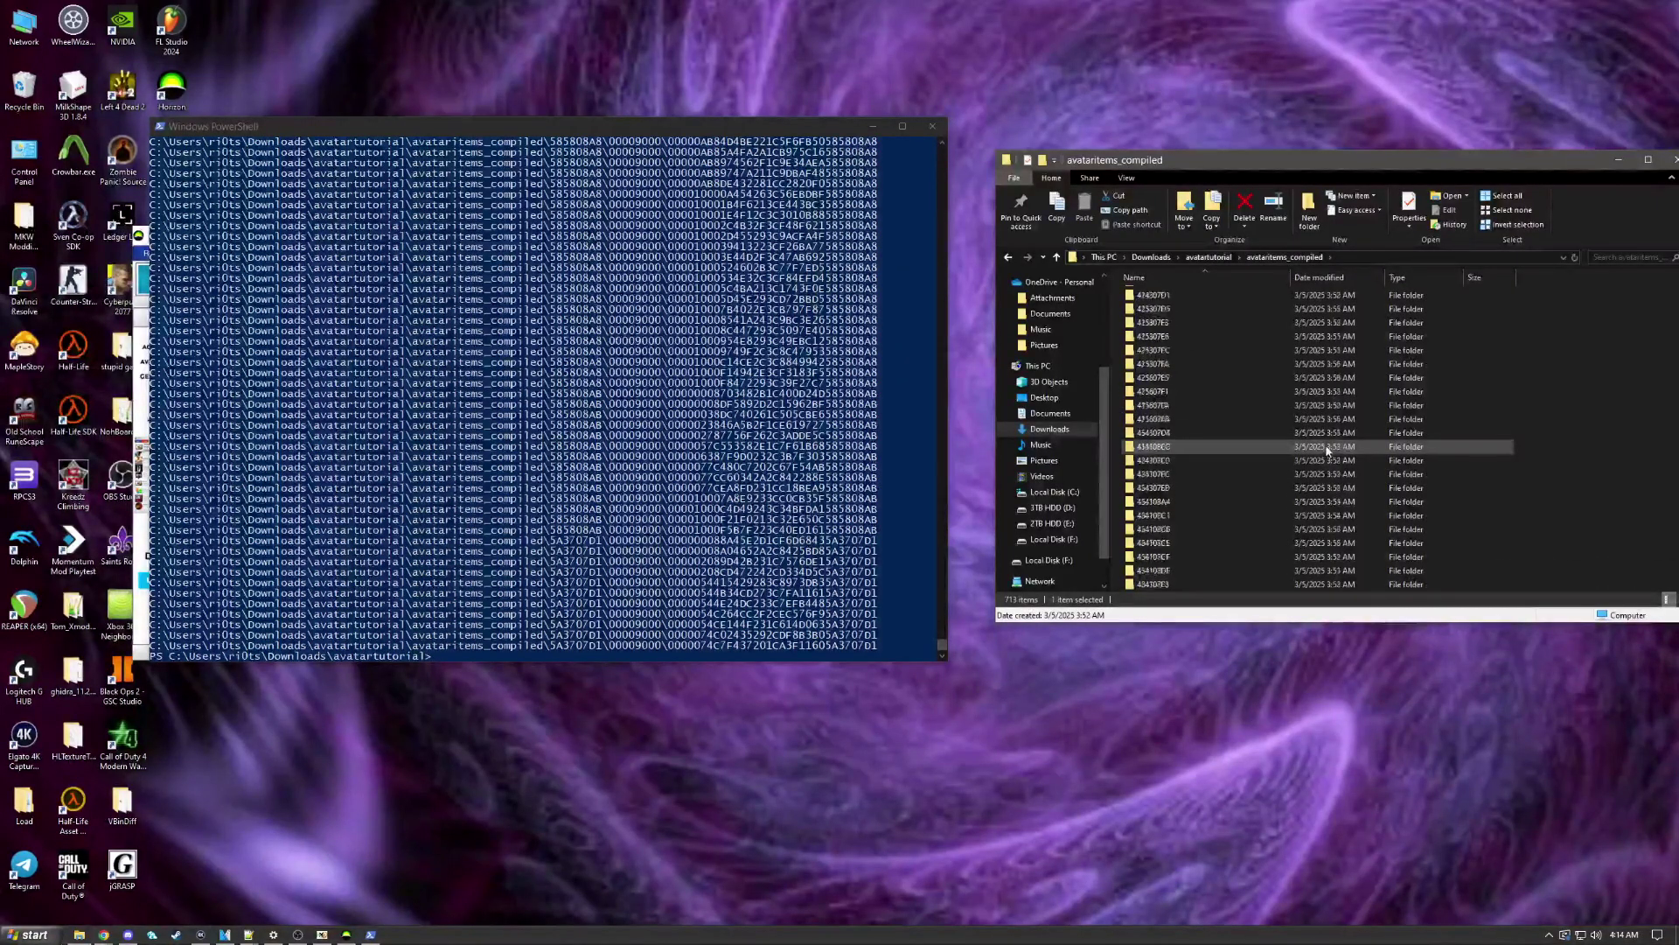
key(ctrl+a)
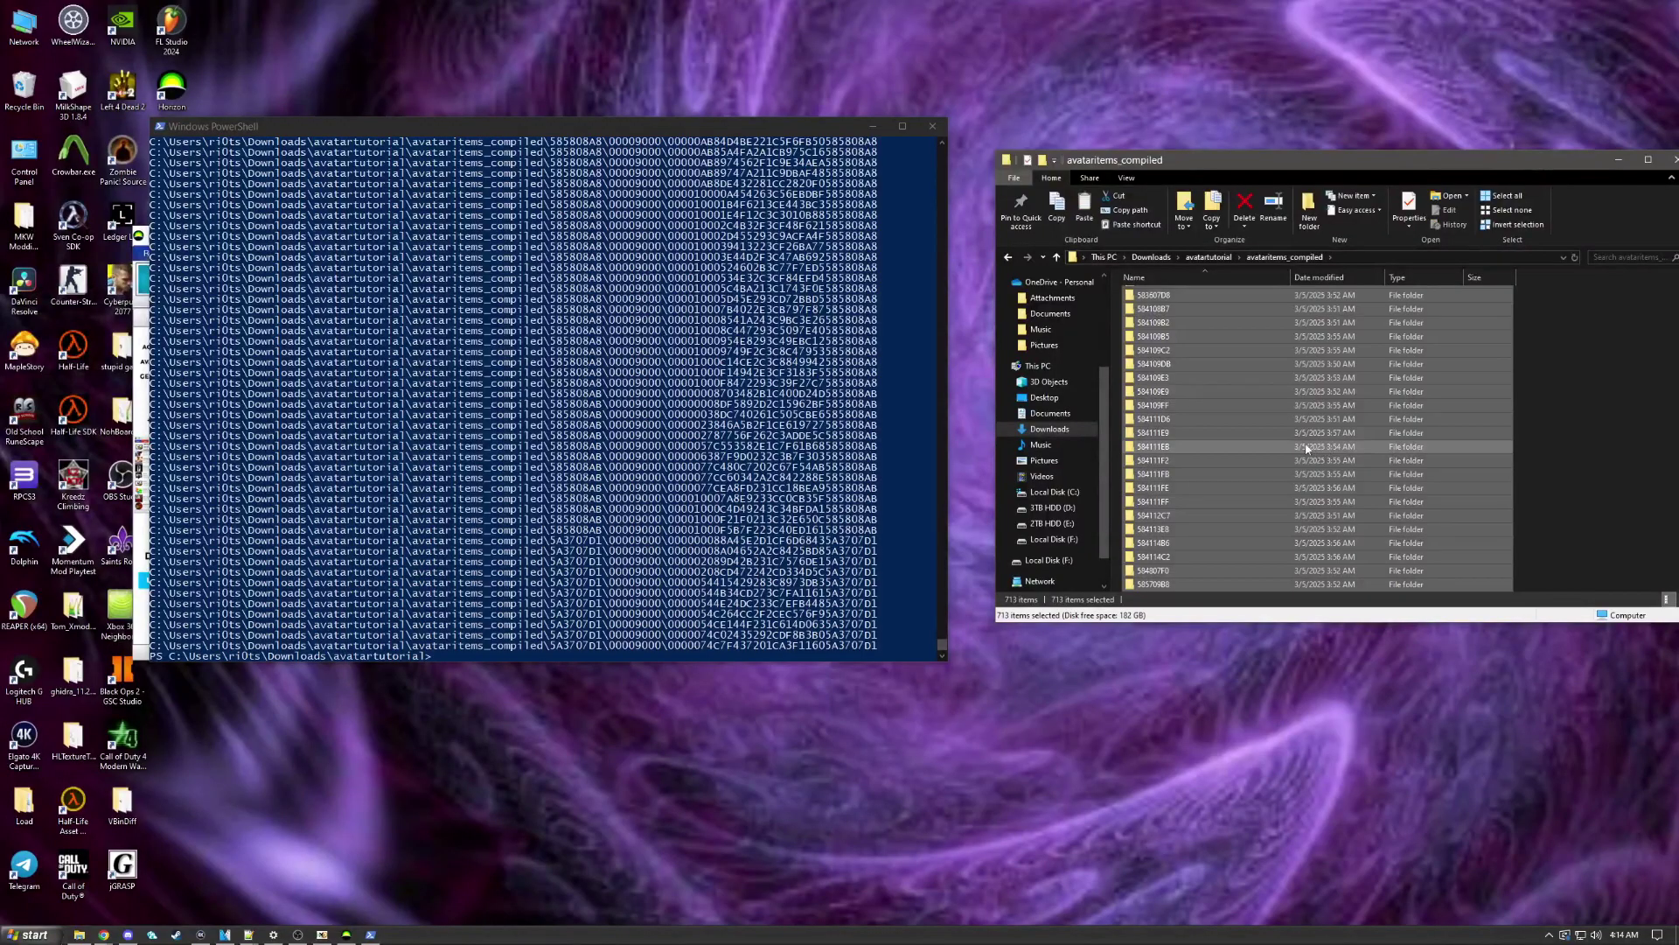
right_click(1248, 454)
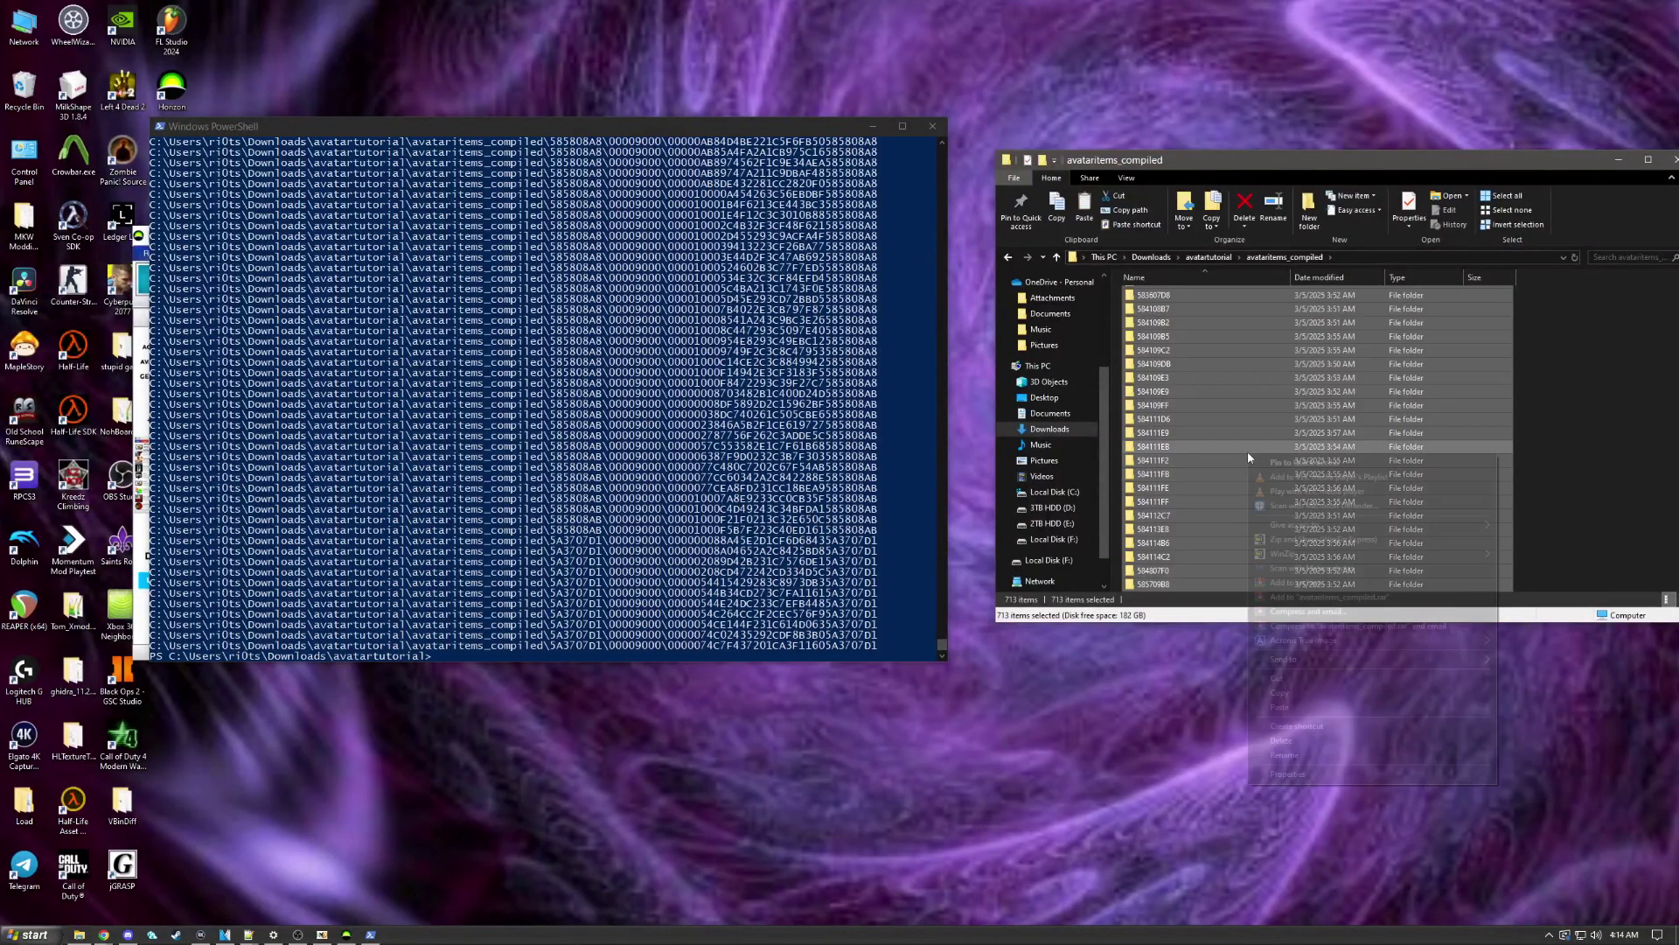
click(1280, 692)
click(1054, 540)
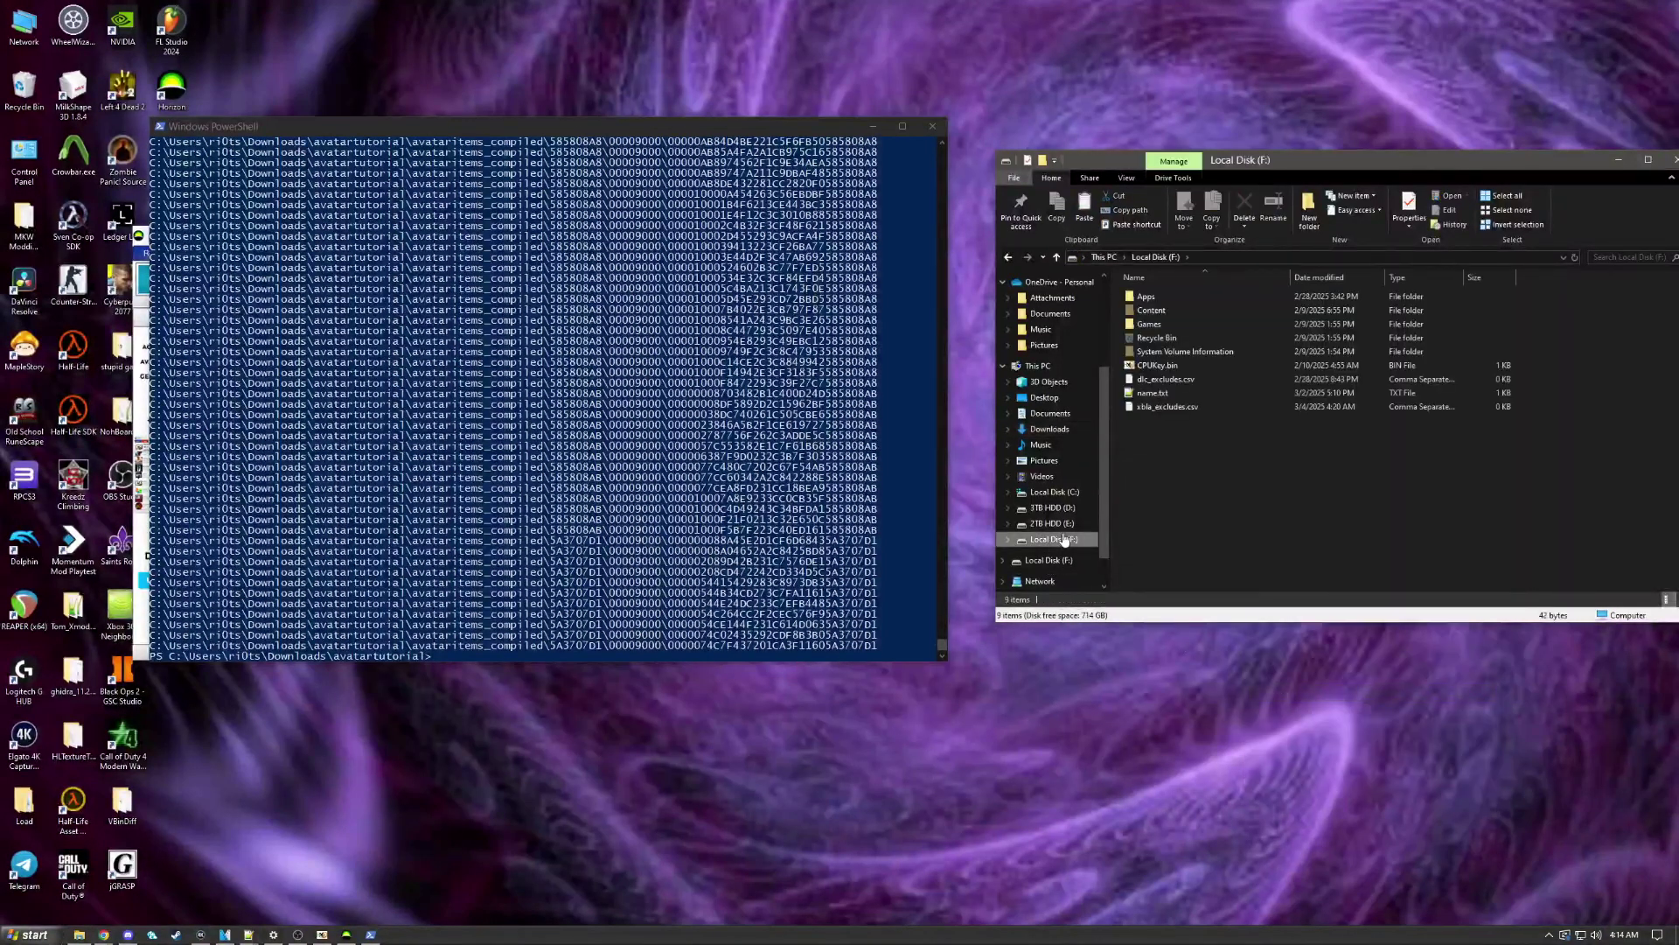
double_click(1177, 311)
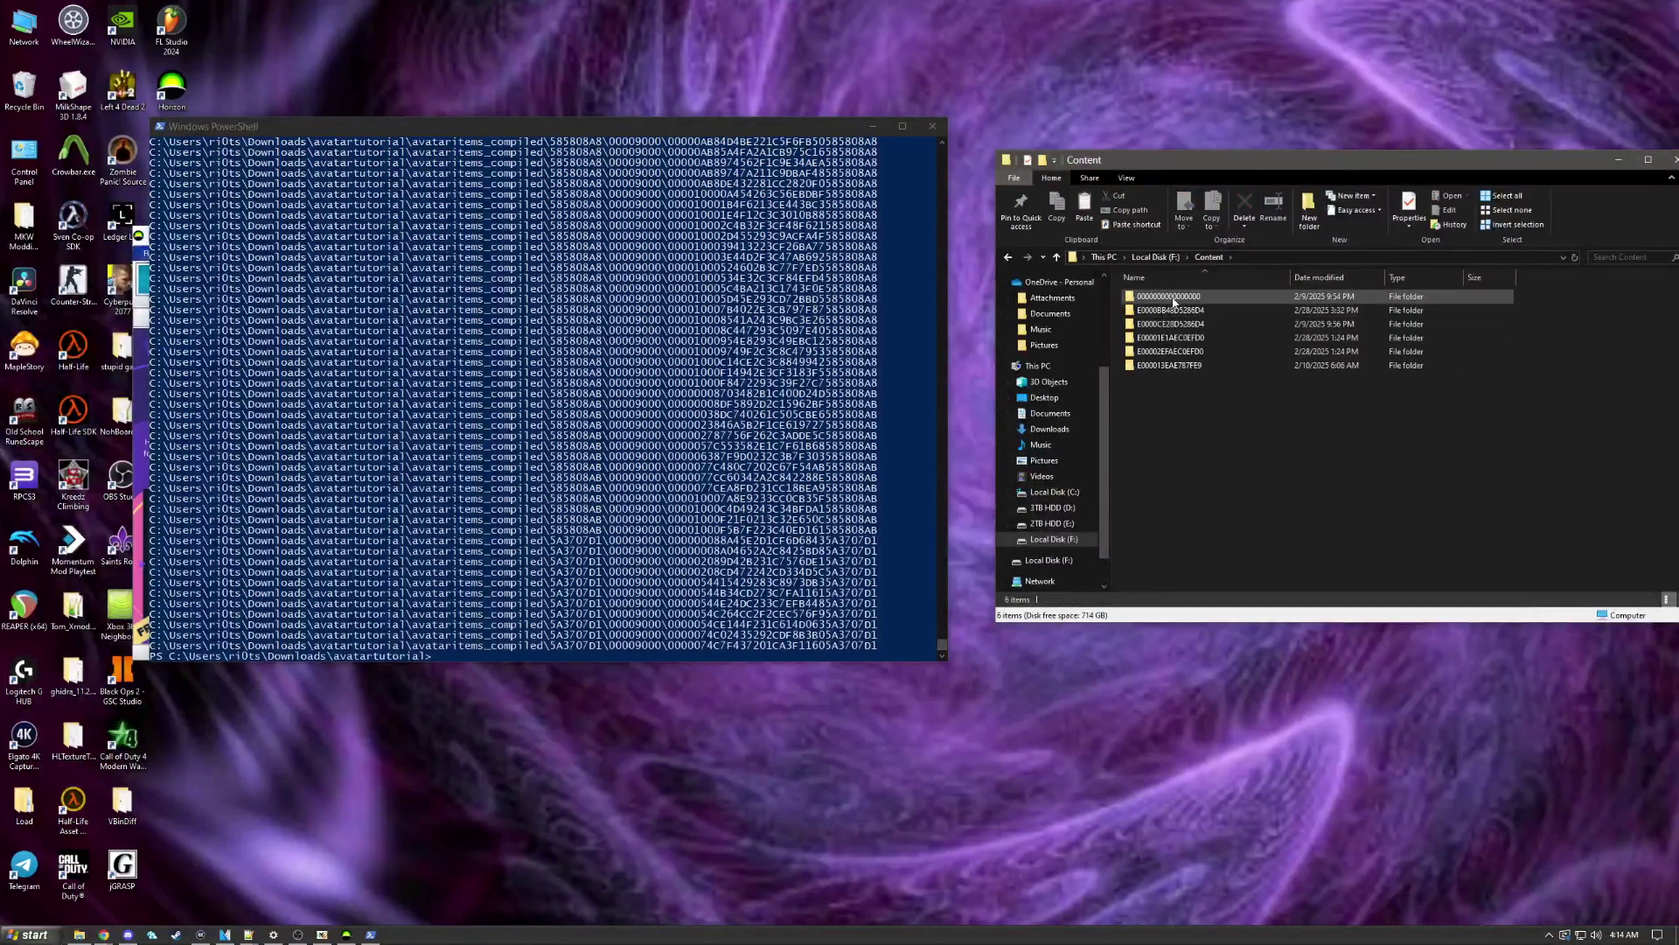
double_click(1166, 298)
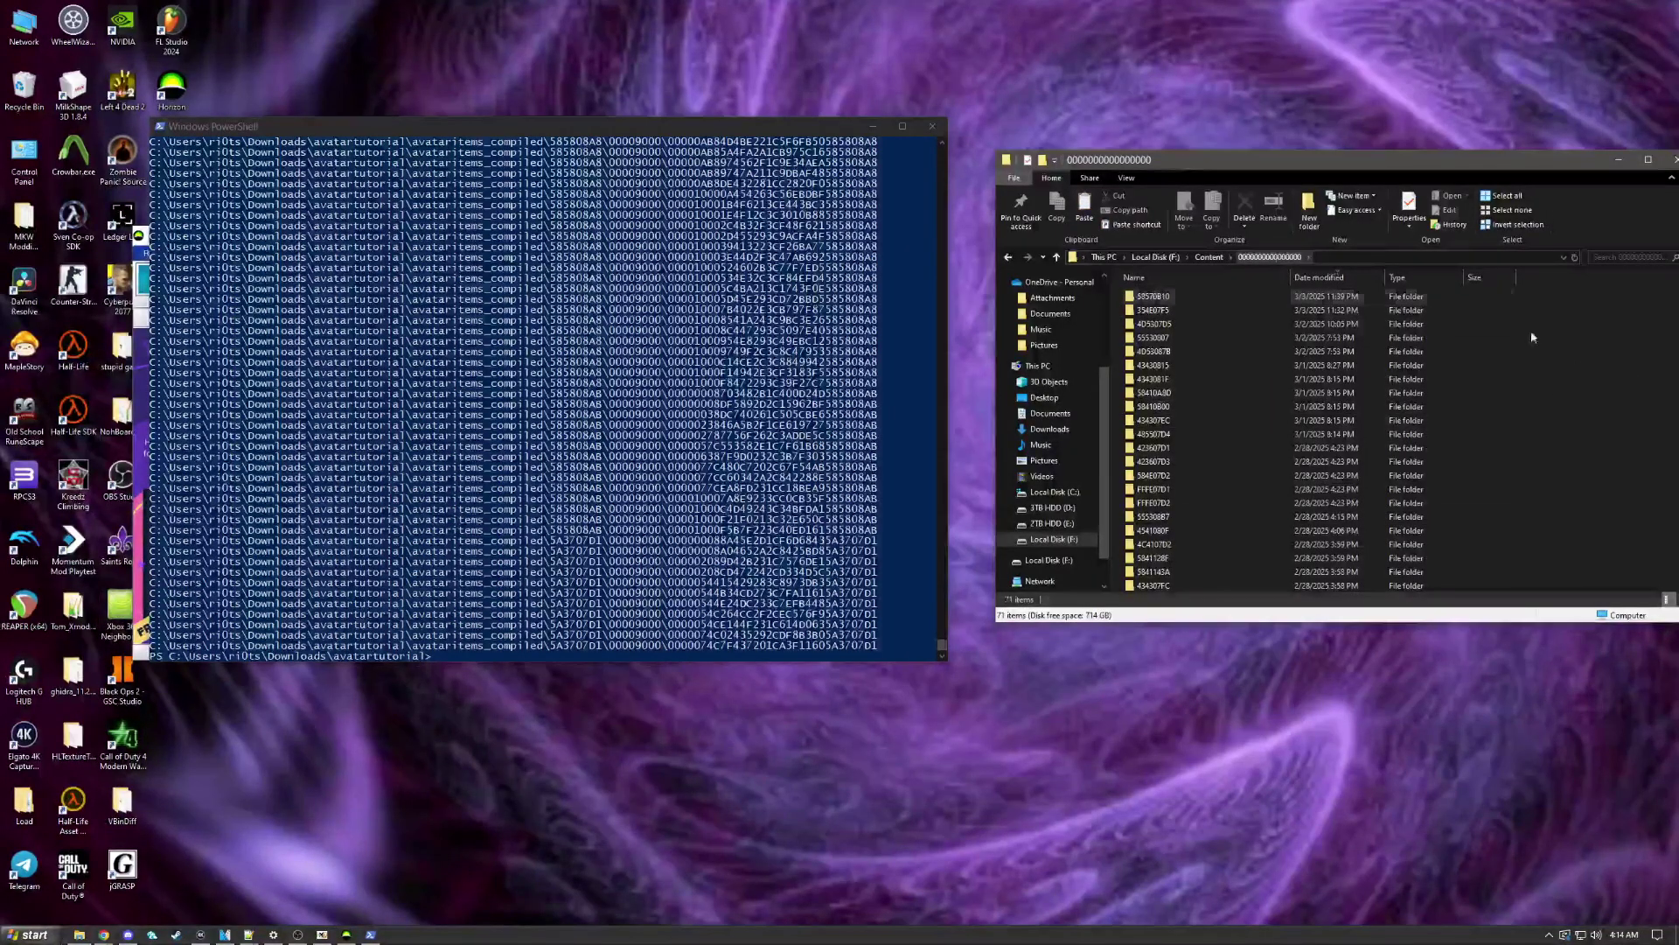
right_click(1599, 371)
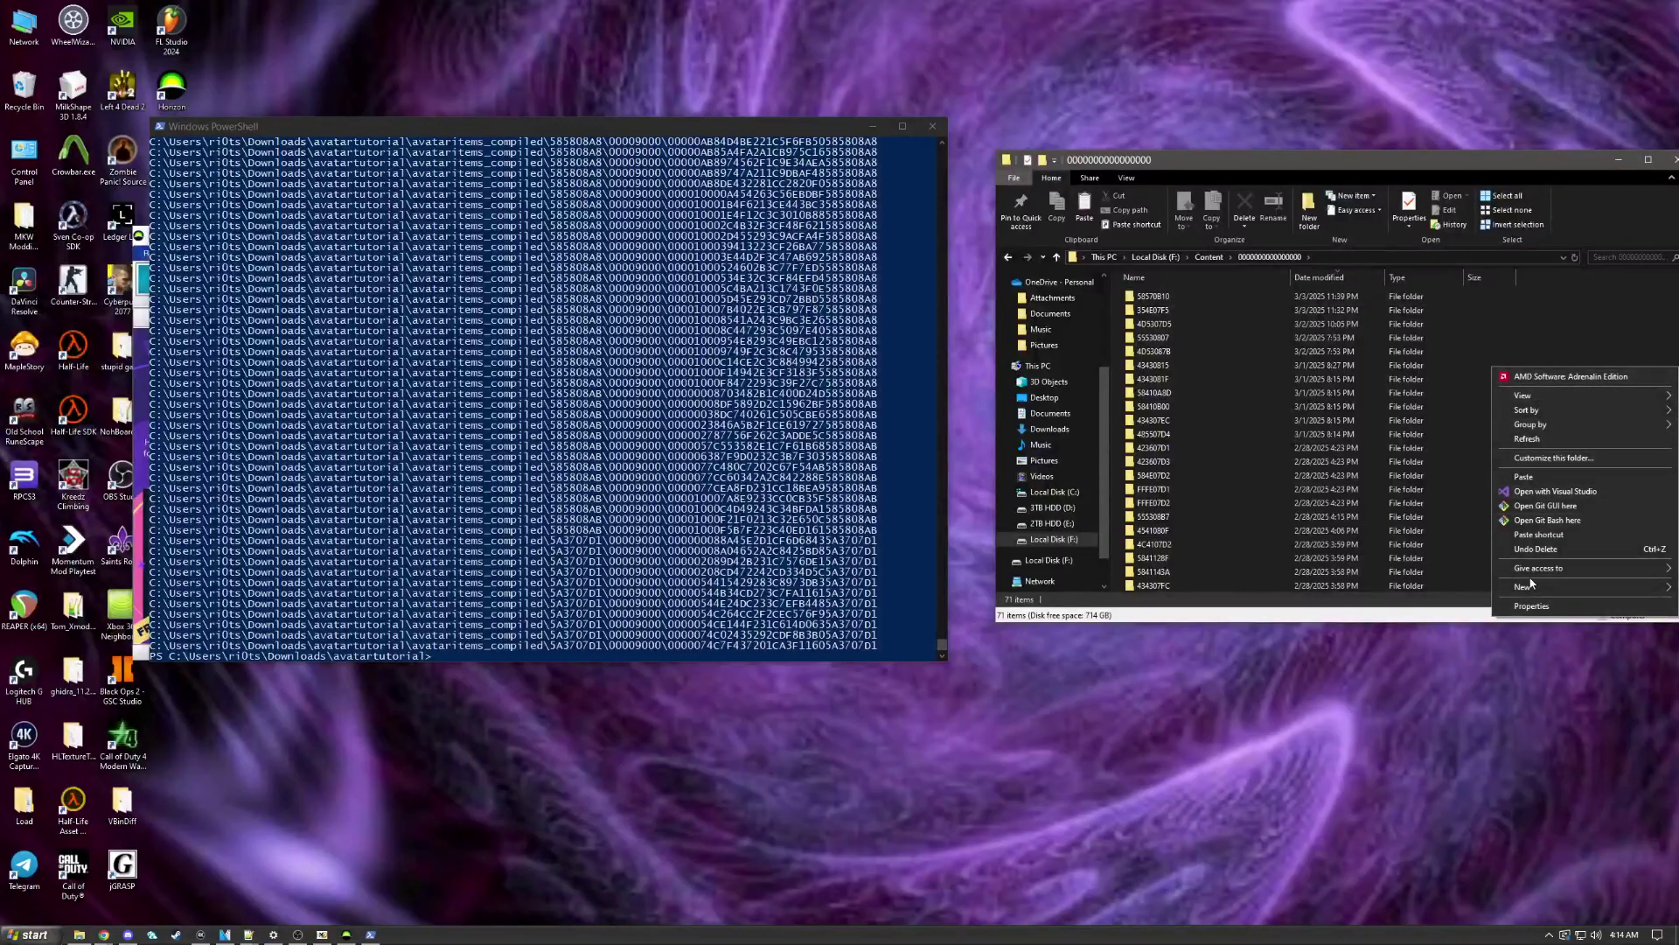
click(1532, 478)
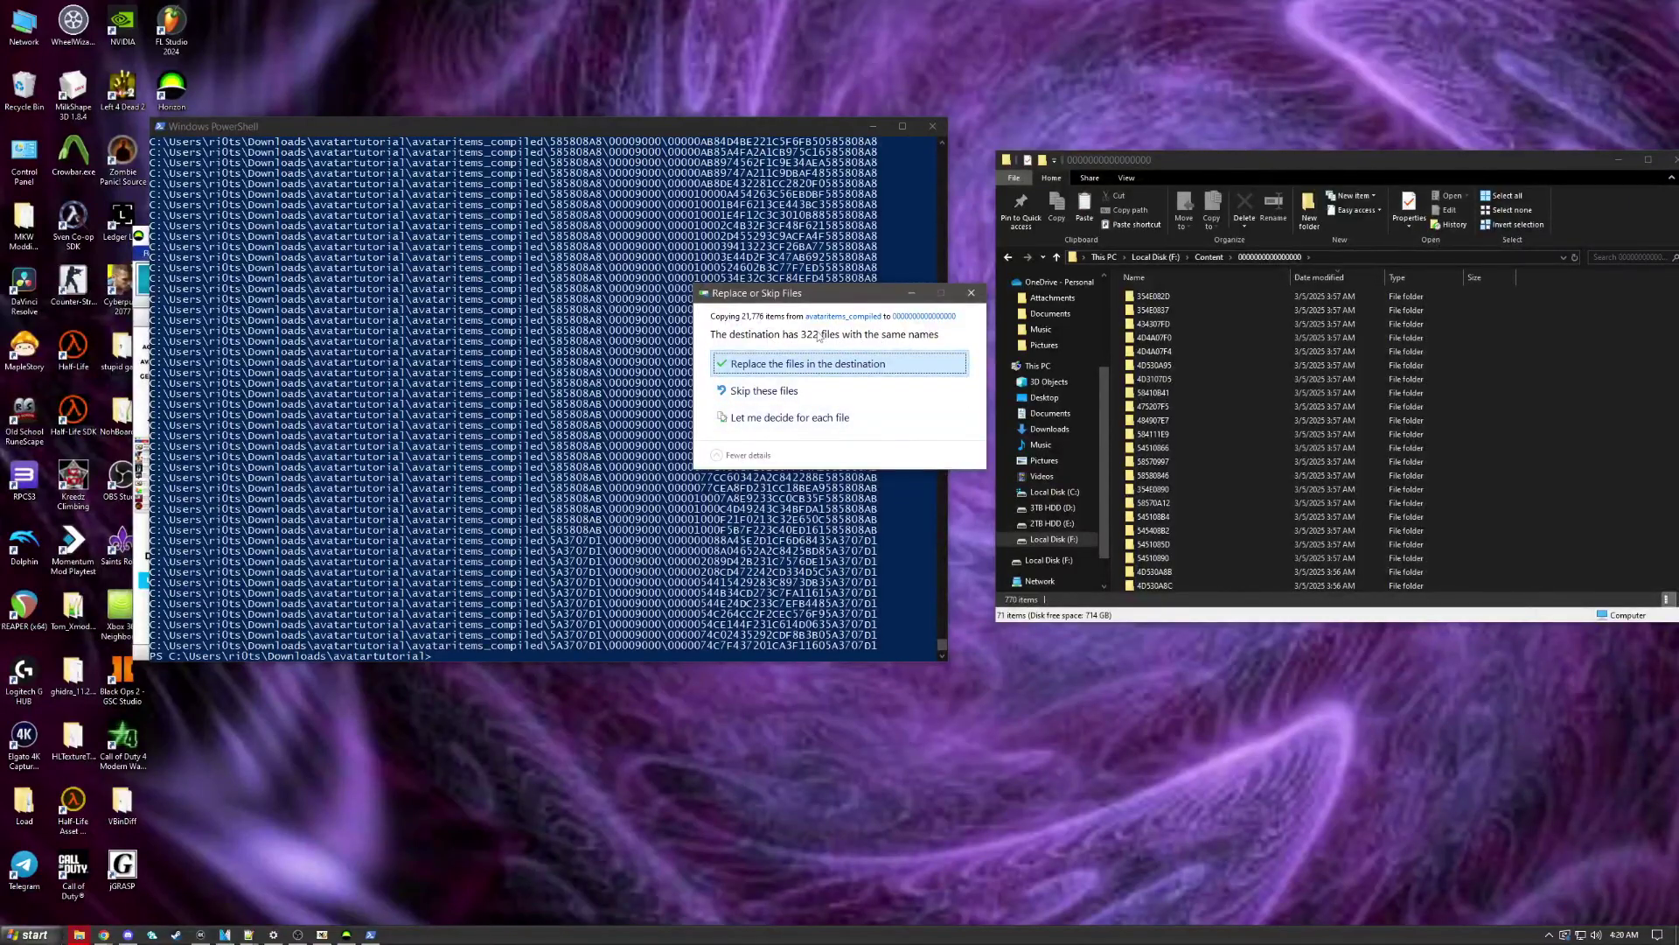
Step: Replace the same-named files, let the copy finish with 770 items, and close File Explorer
click(786, 394)
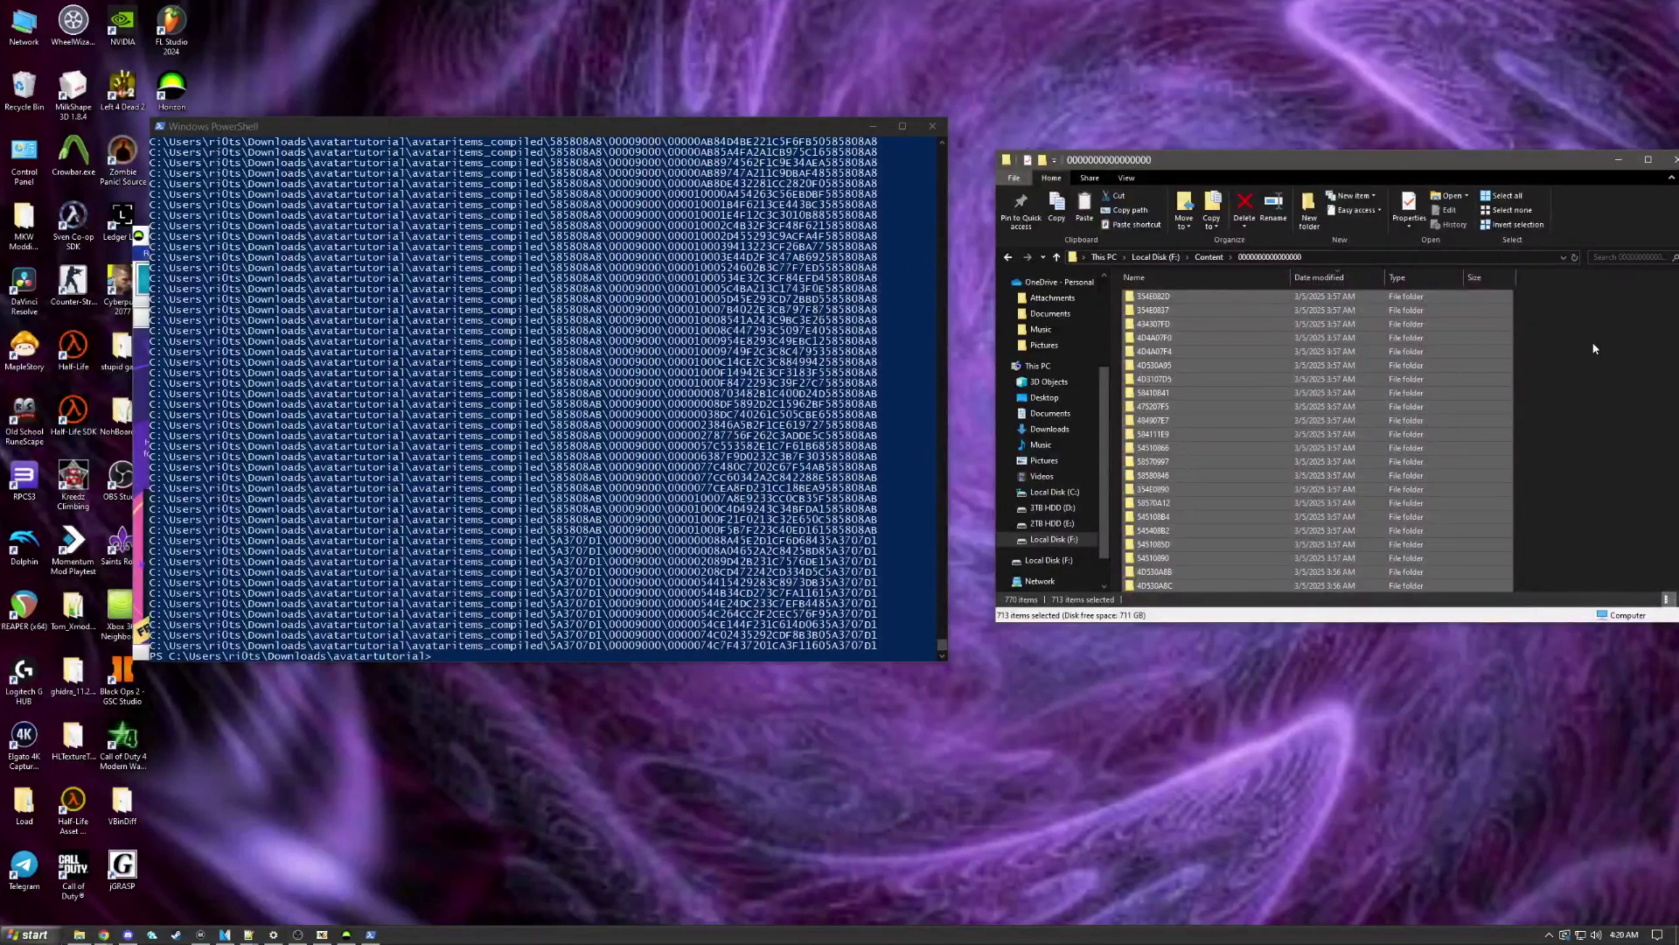
click(1527, 367)
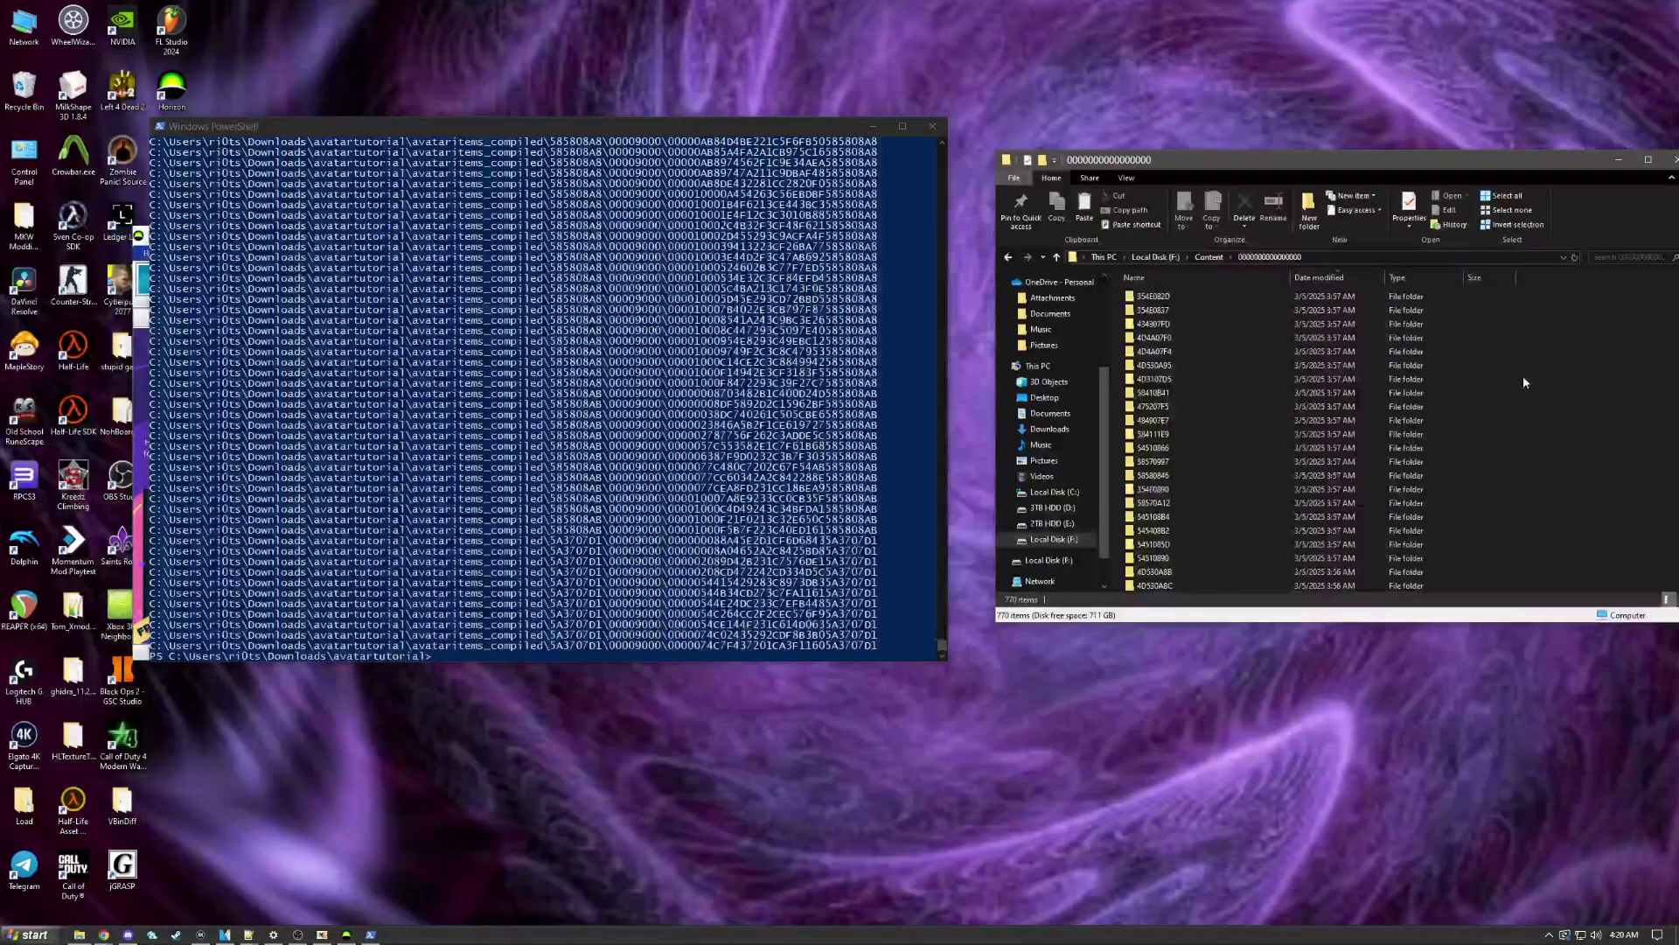
key(alt+F4)
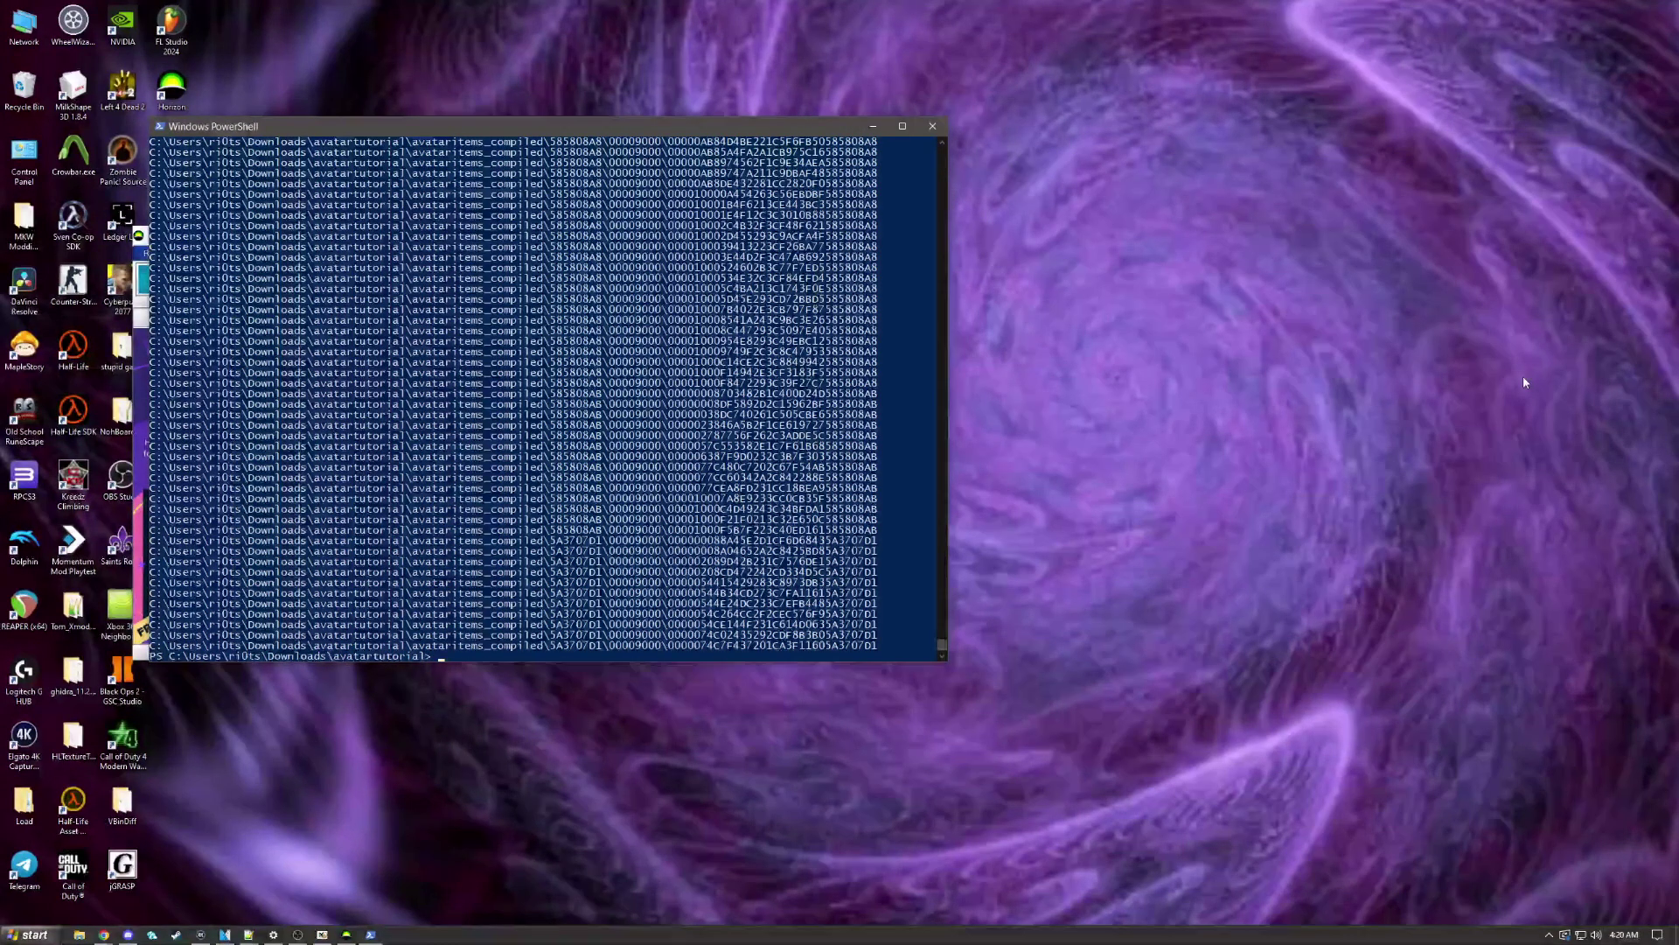
Step: Close the 4K Capture Utility window and relaunch Elgato 4K Capture Utility from the Start menu
click(299, 935)
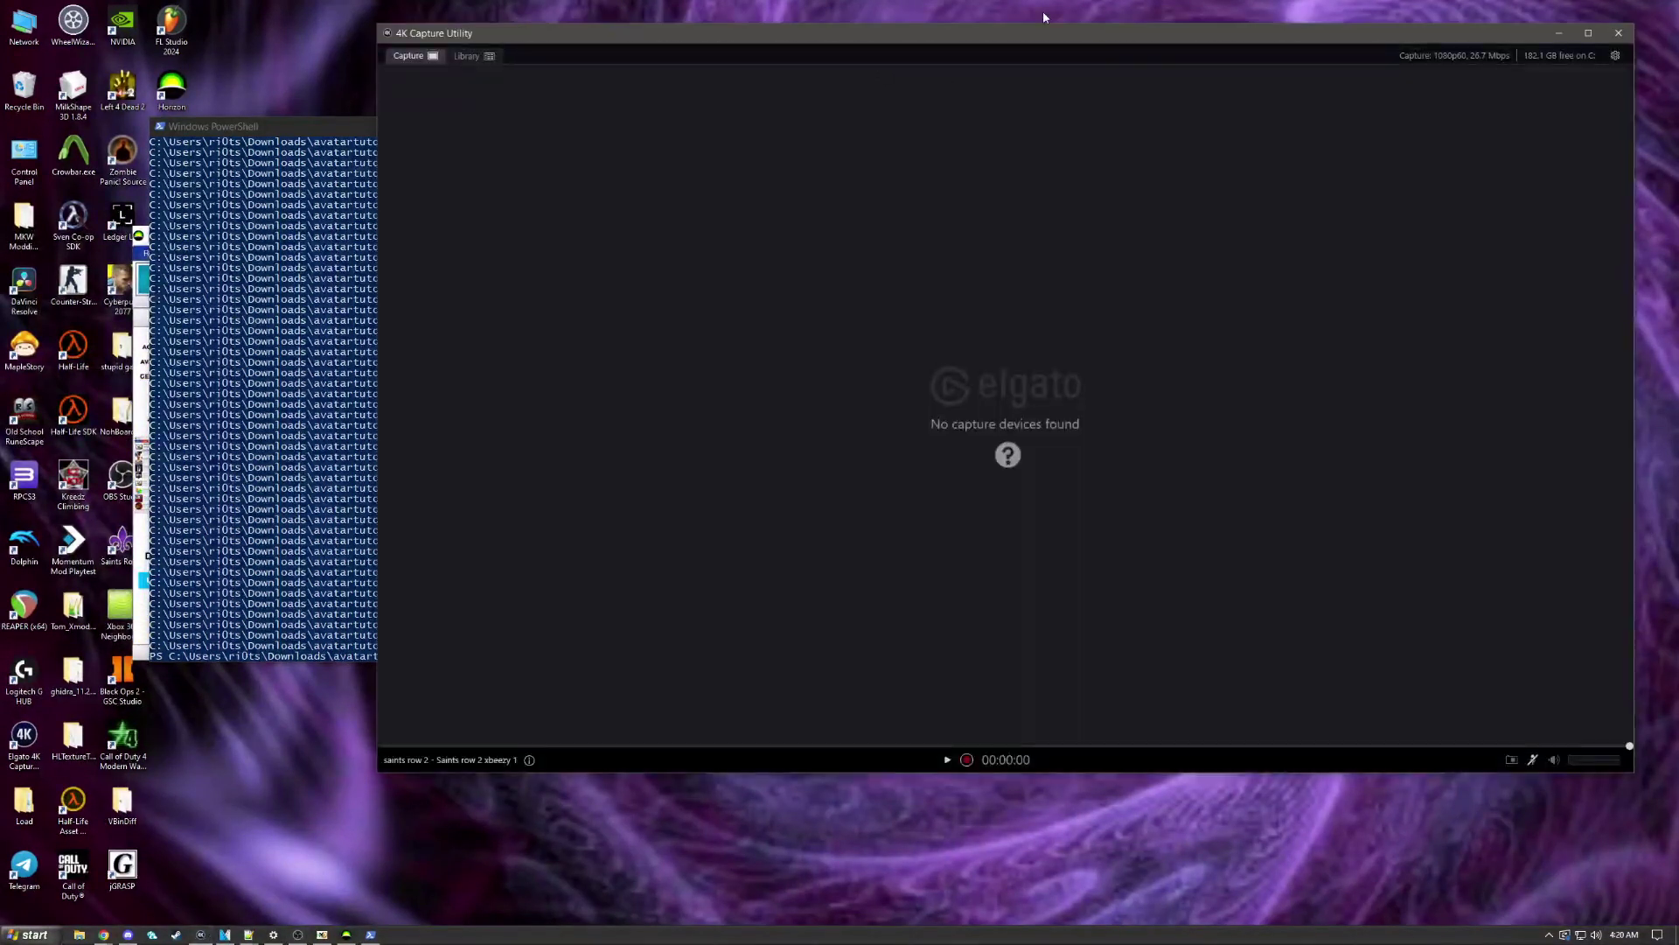
drag(978, 27, 841, 61)
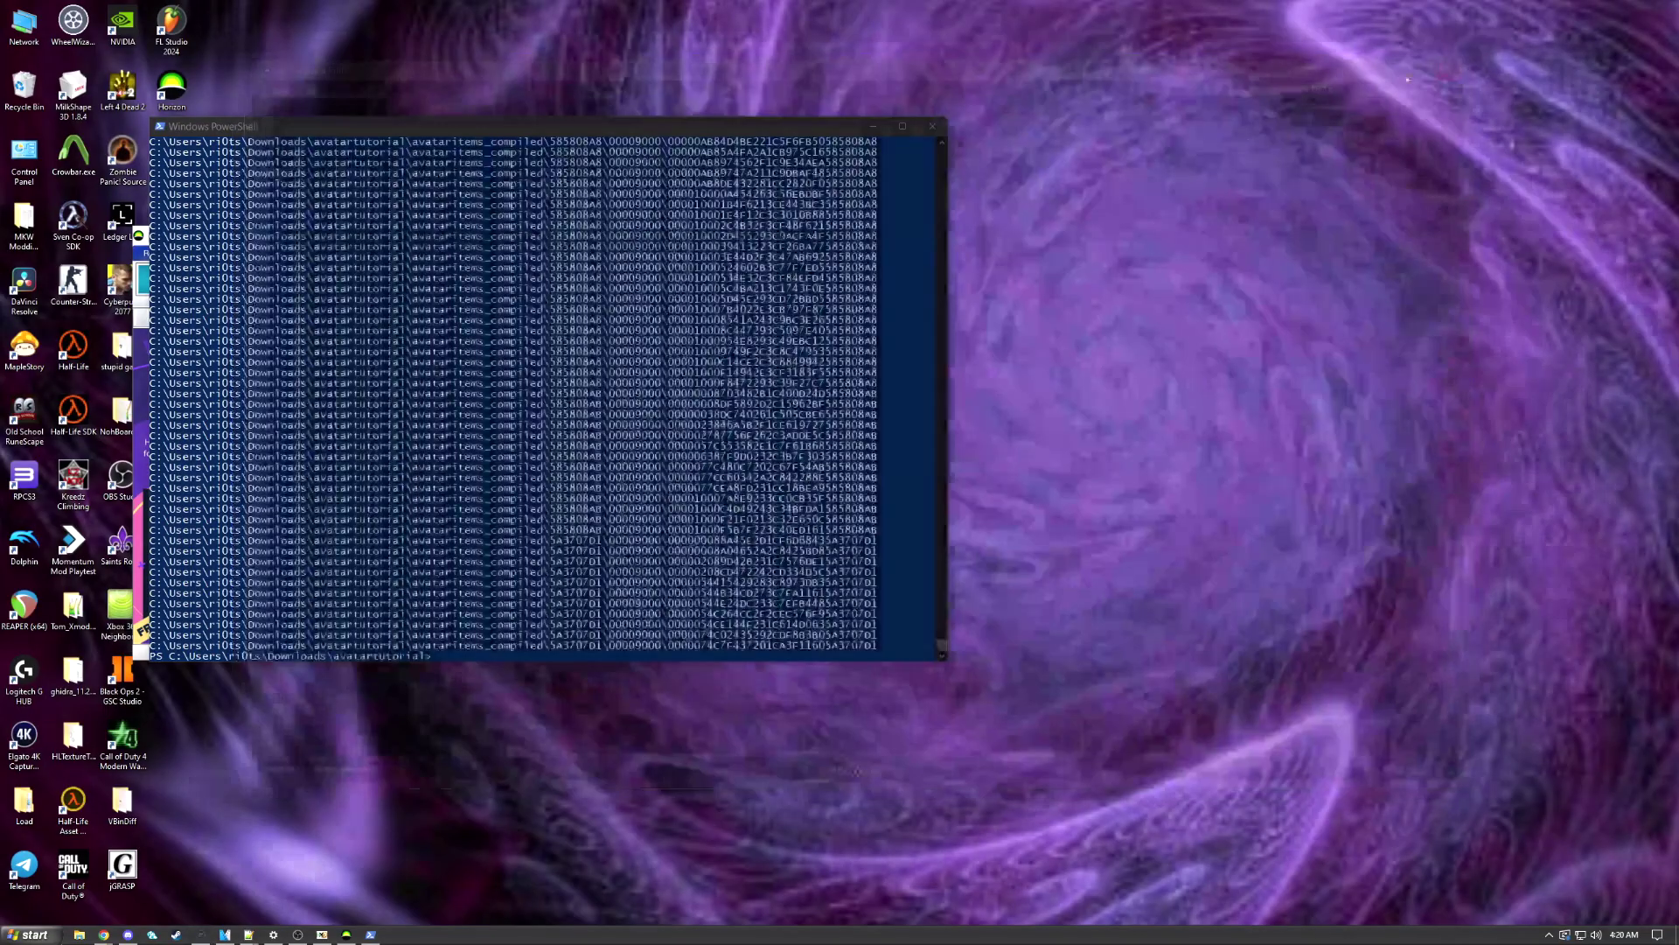
click(1475, 56)
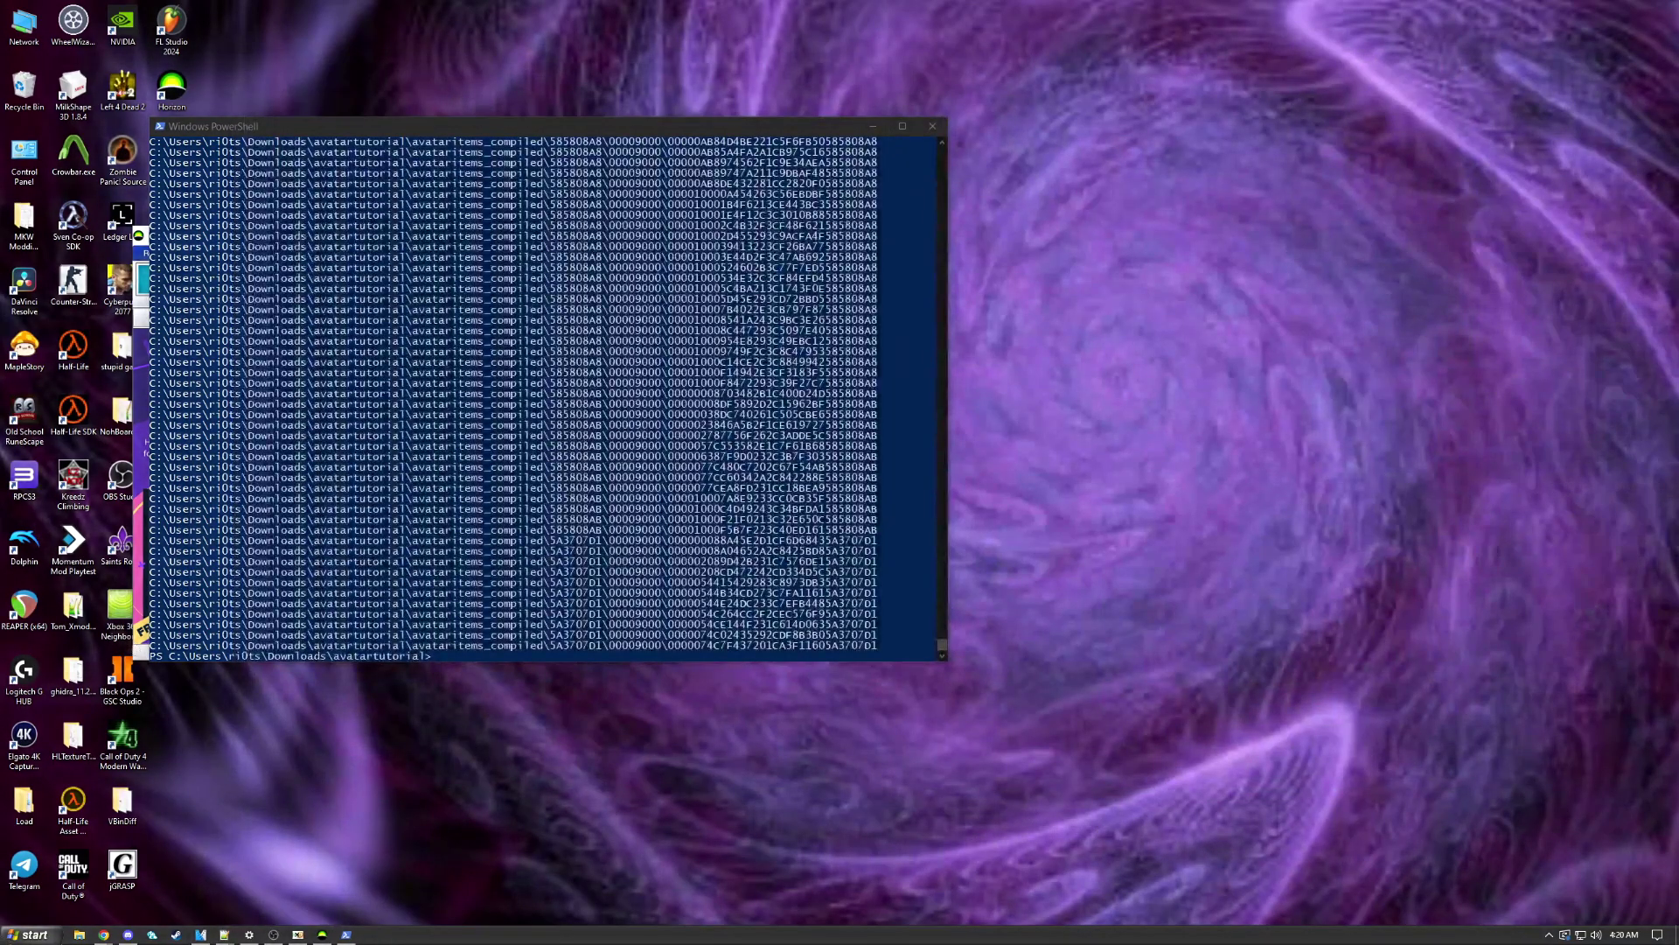
click(31, 934)
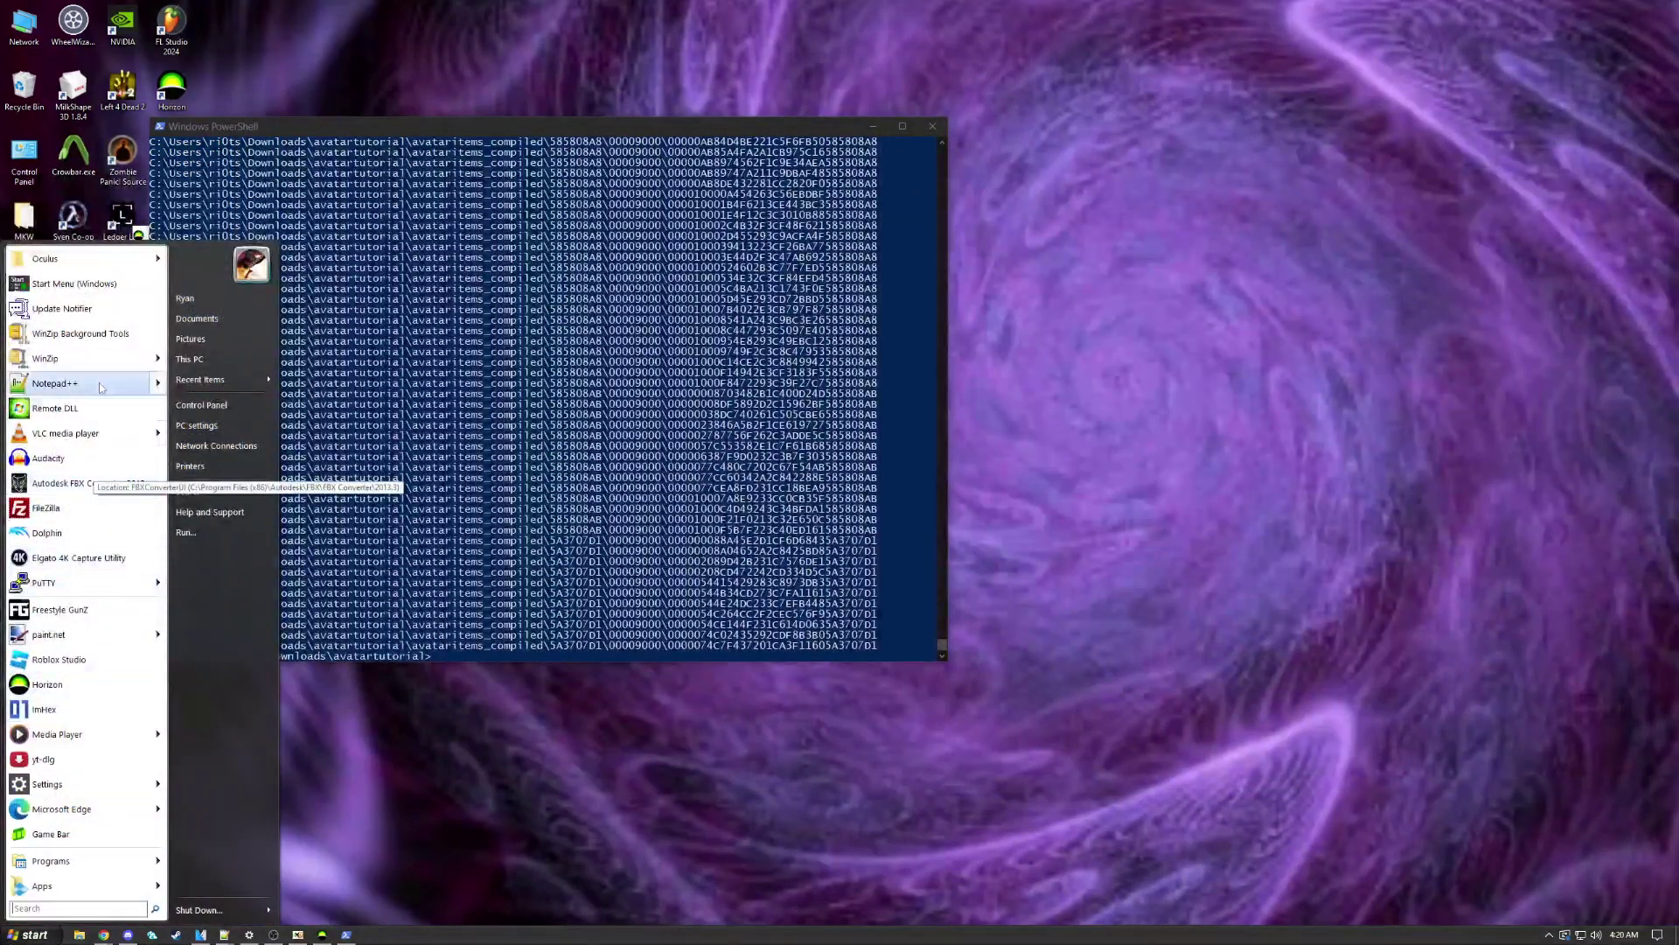
click(68, 560)
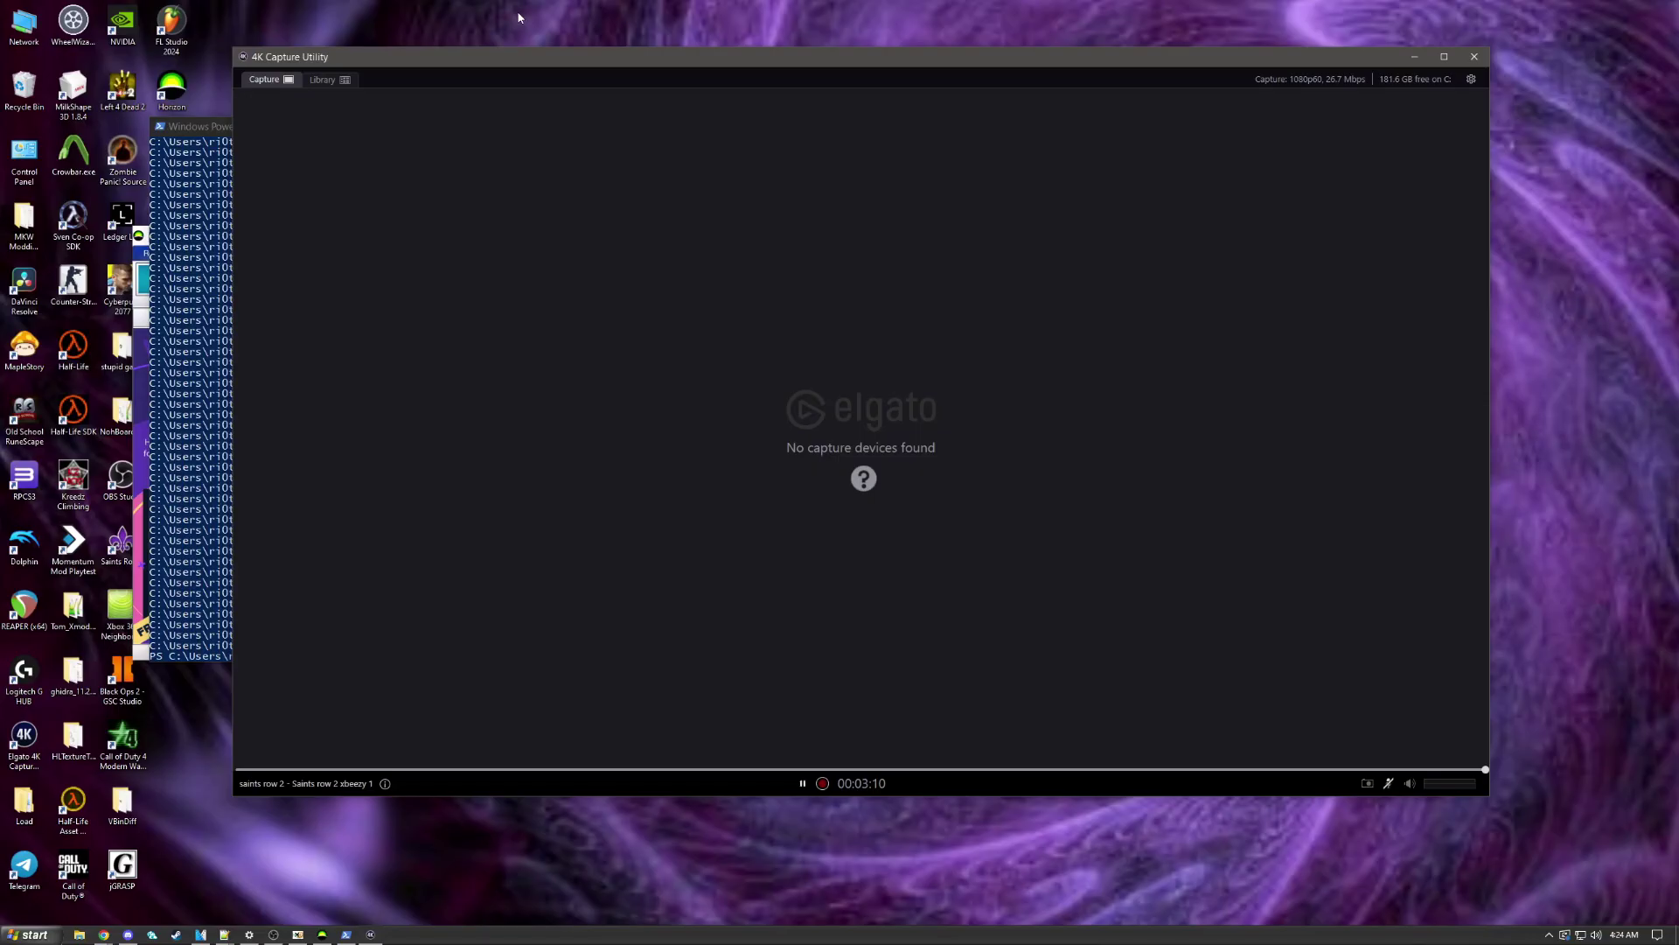
Step: Minimize the Elgato 4K Capture Utility window
click(1412, 56)
Step: Minimize PowerShell, centre the Horizon window, and start a File Explorer window
click(872, 124)
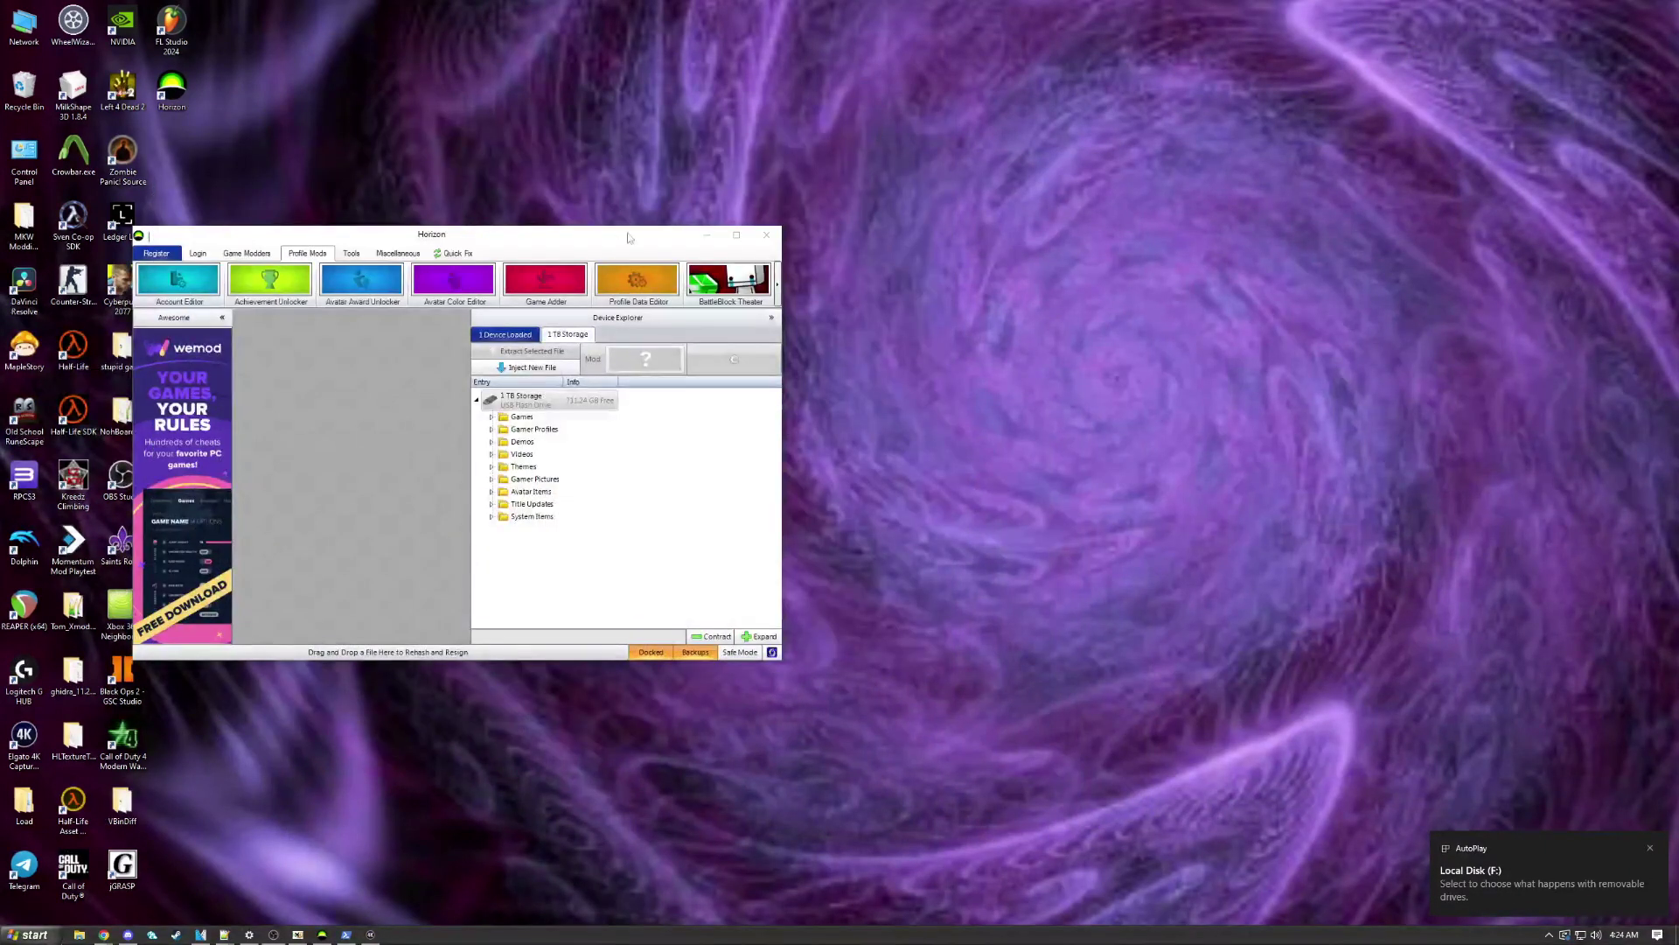
drag(628, 238, 964, 185)
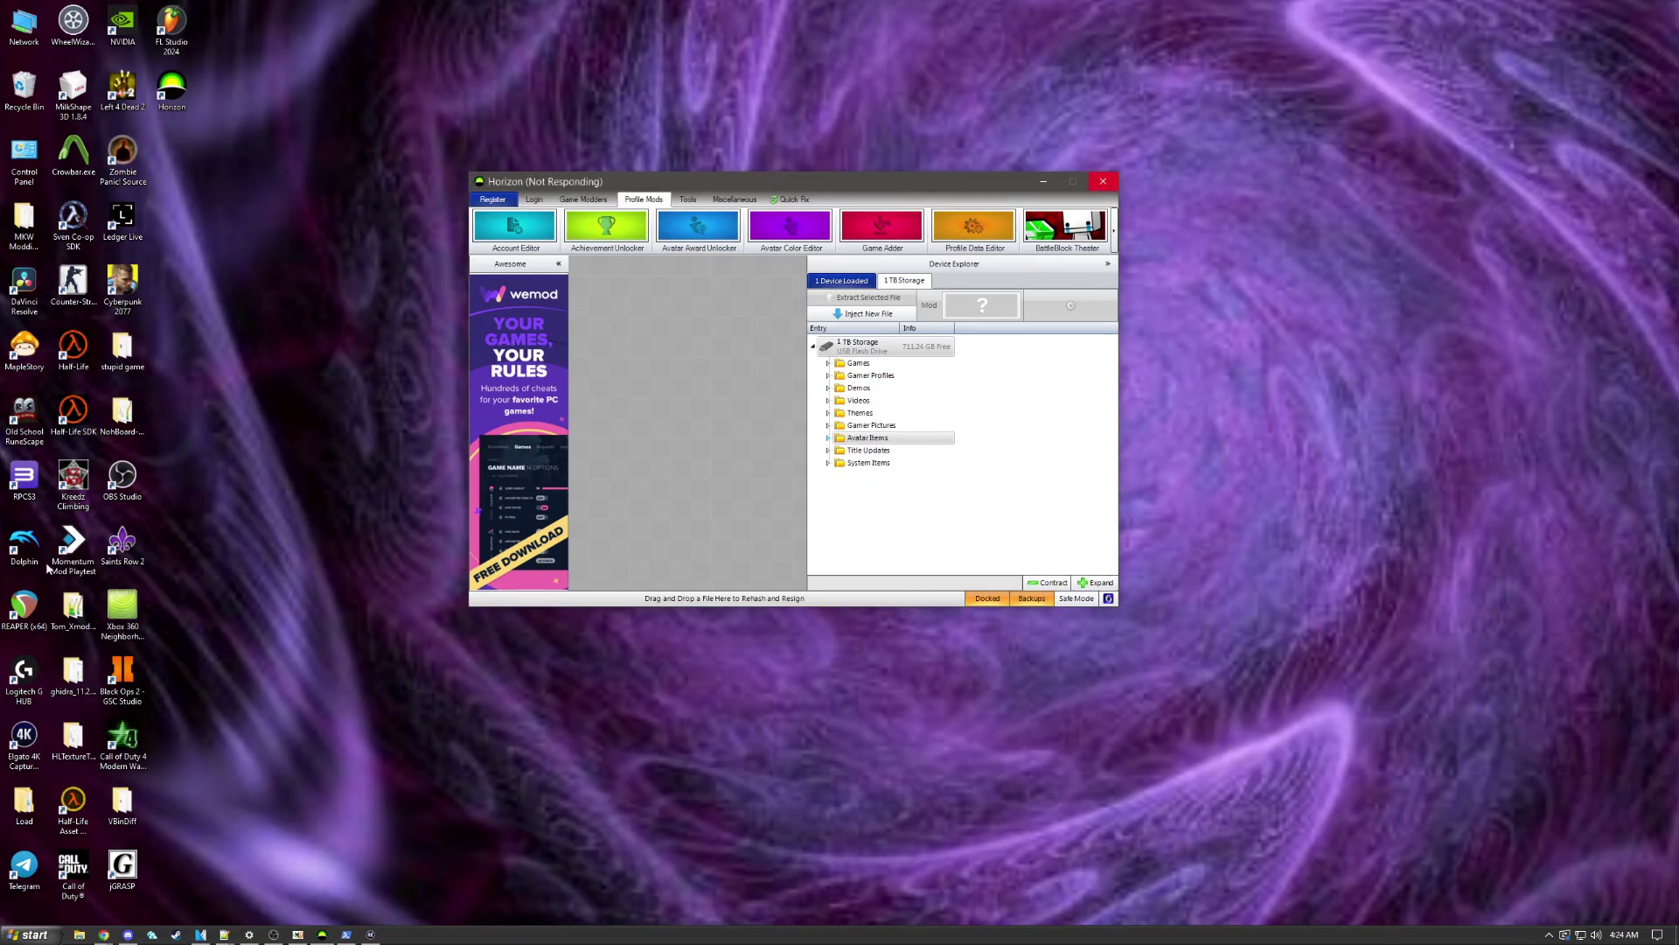
click(79, 934)
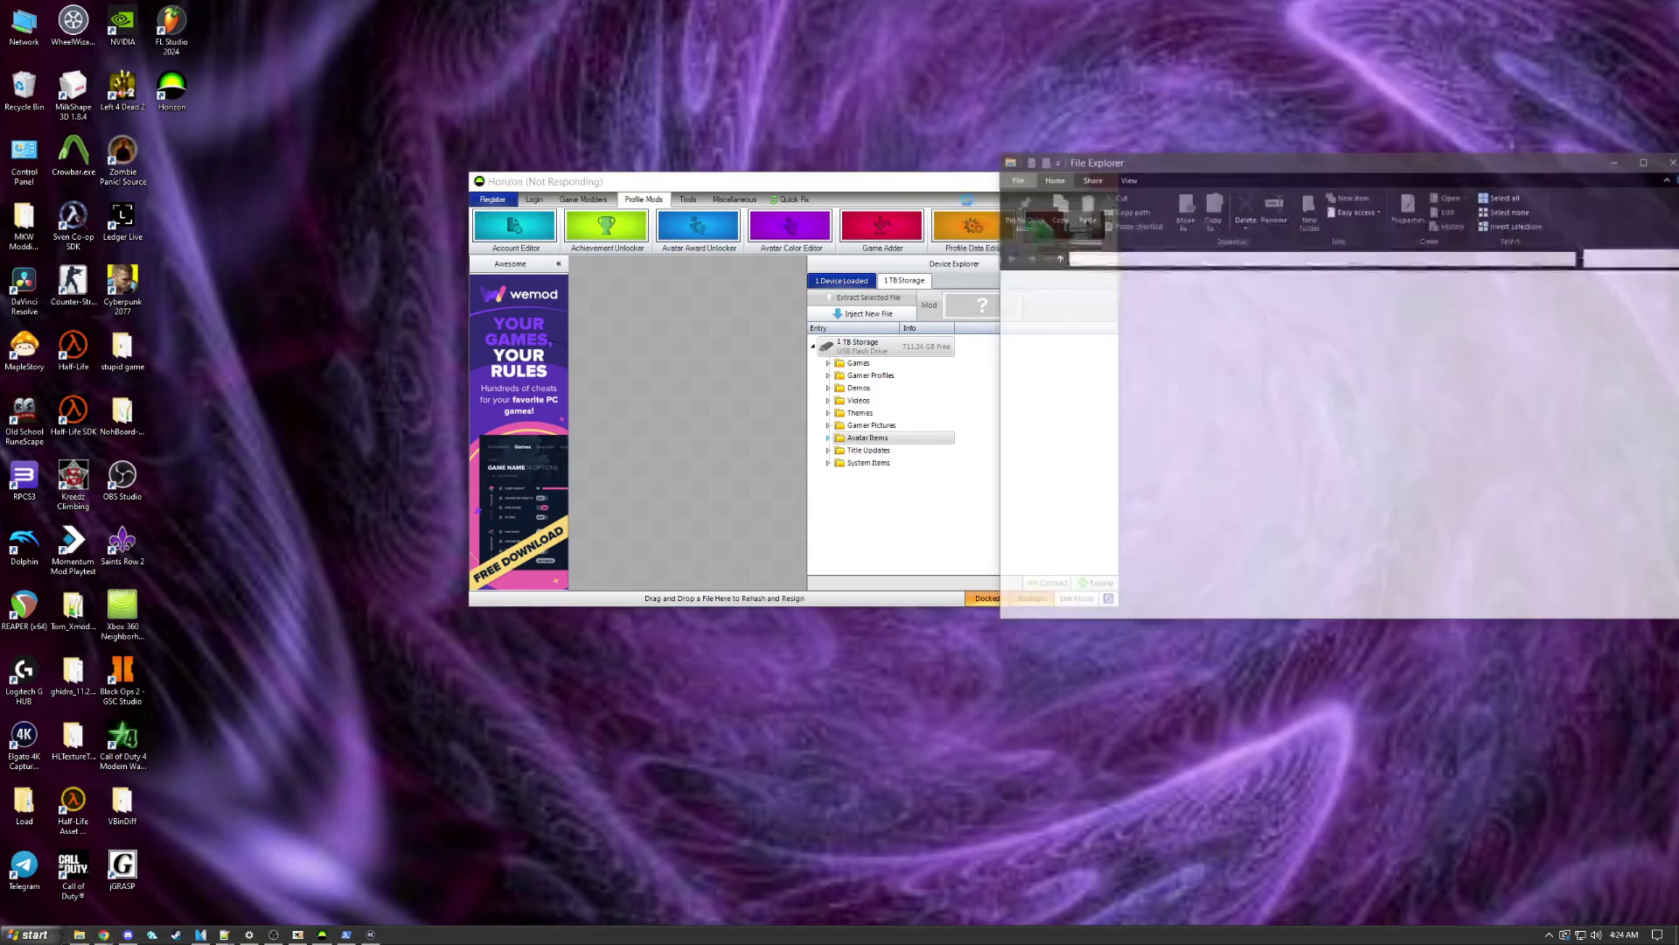
Step: Browse to Downloads > avatartutorial > avataritems_compiled_sorted > #Trending > Grumpy Cat
drag(1098, 163, 706, 177)
scroll(681, 448, down, 5)
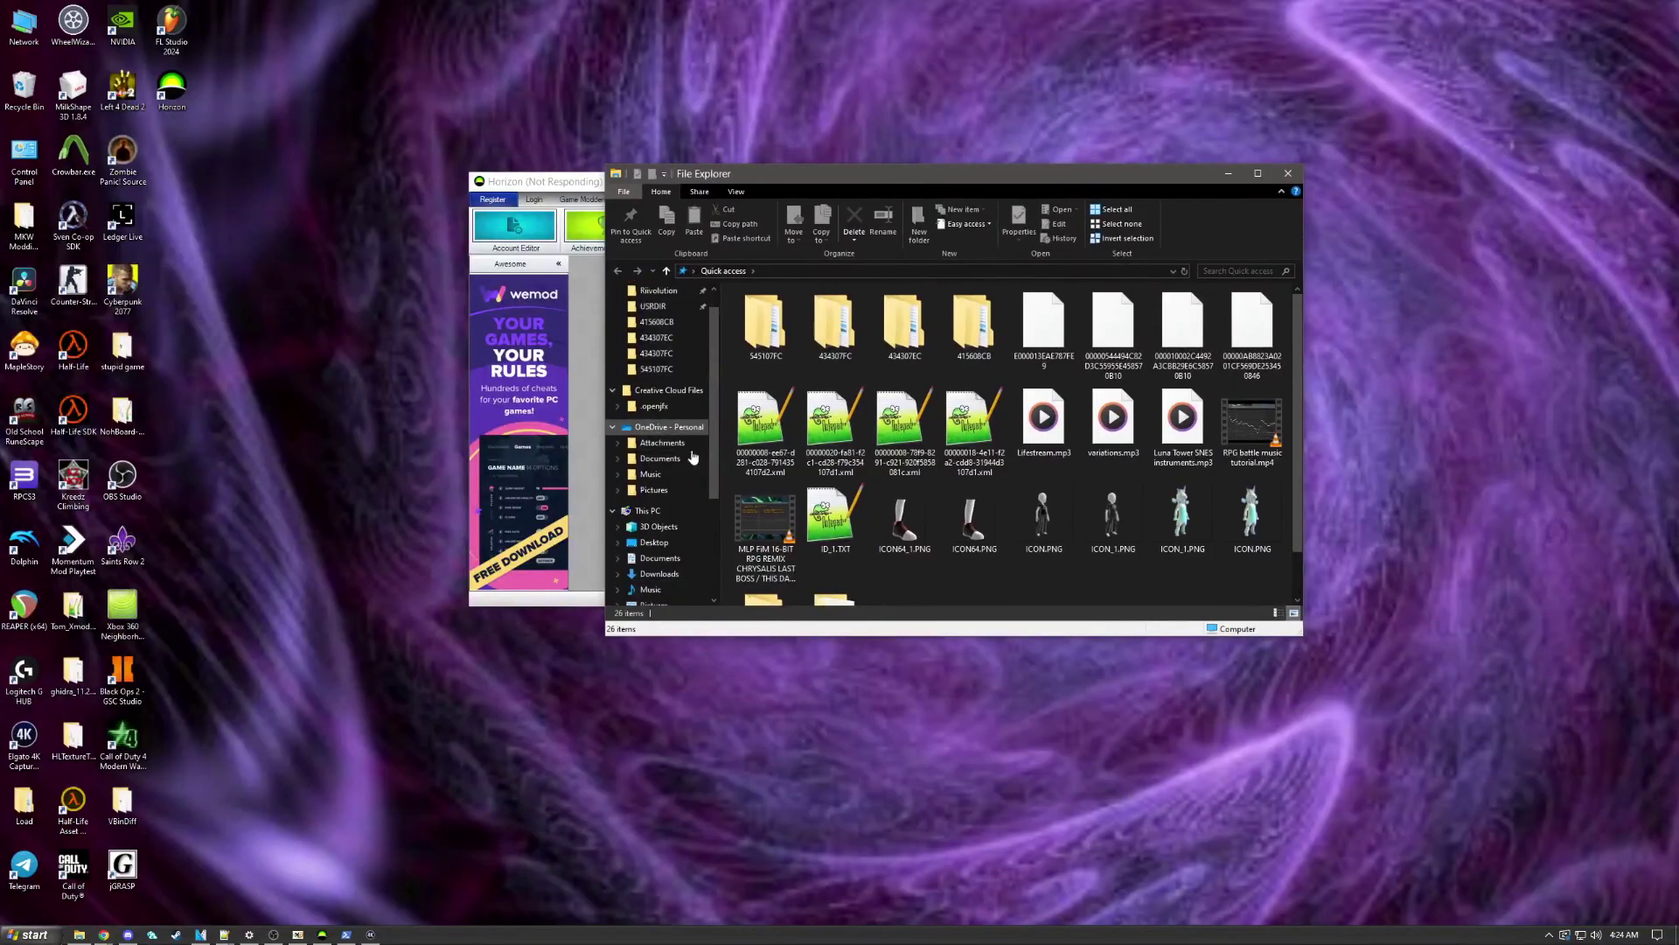
scroll(681, 448, up, 2)
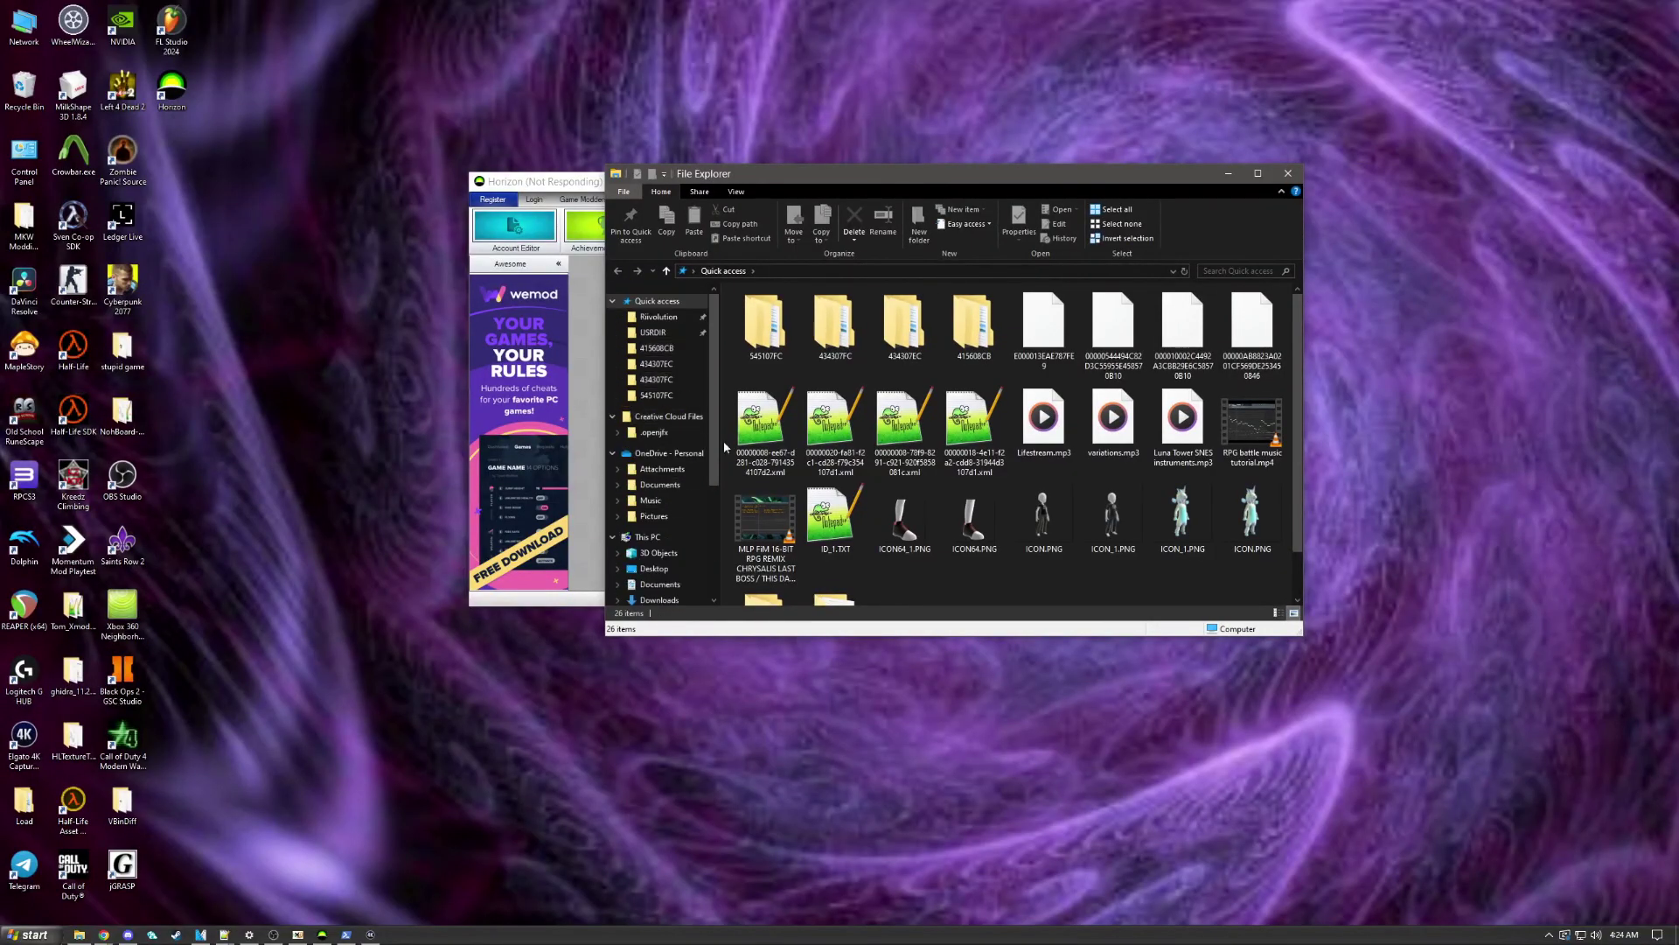
scroll(688, 512, up, 2)
scroll(688, 513, down, 1)
click(660, 542)
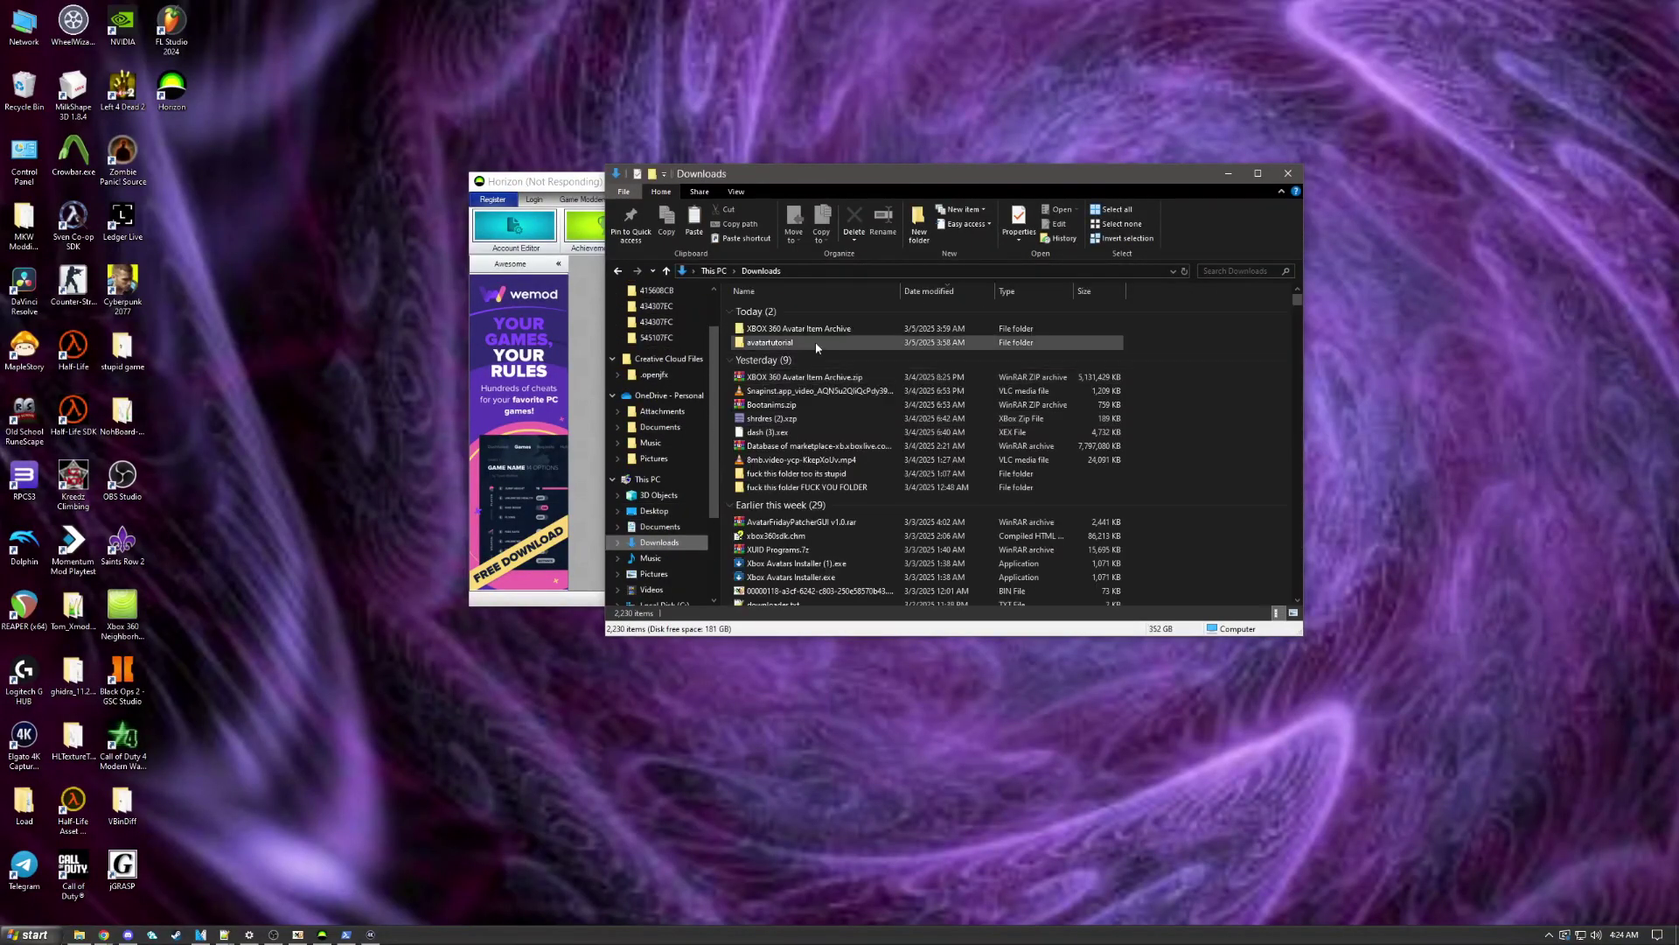
double_click(809, 342)
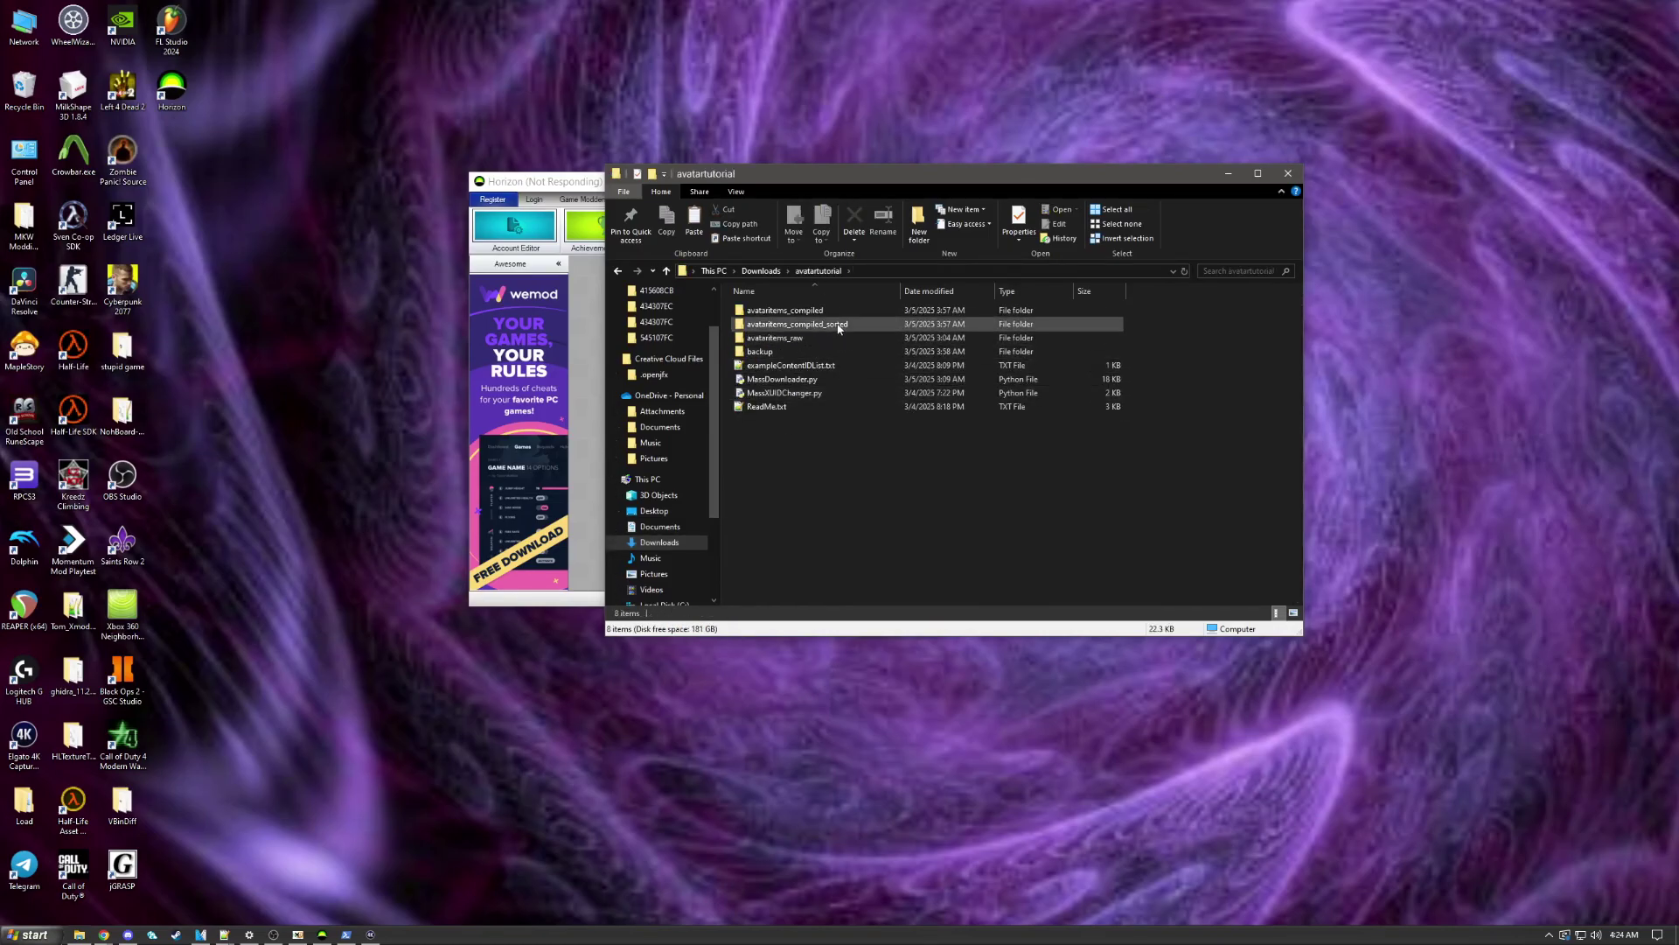
double_click(831, 325)
scroll(906, 561, down, 20)
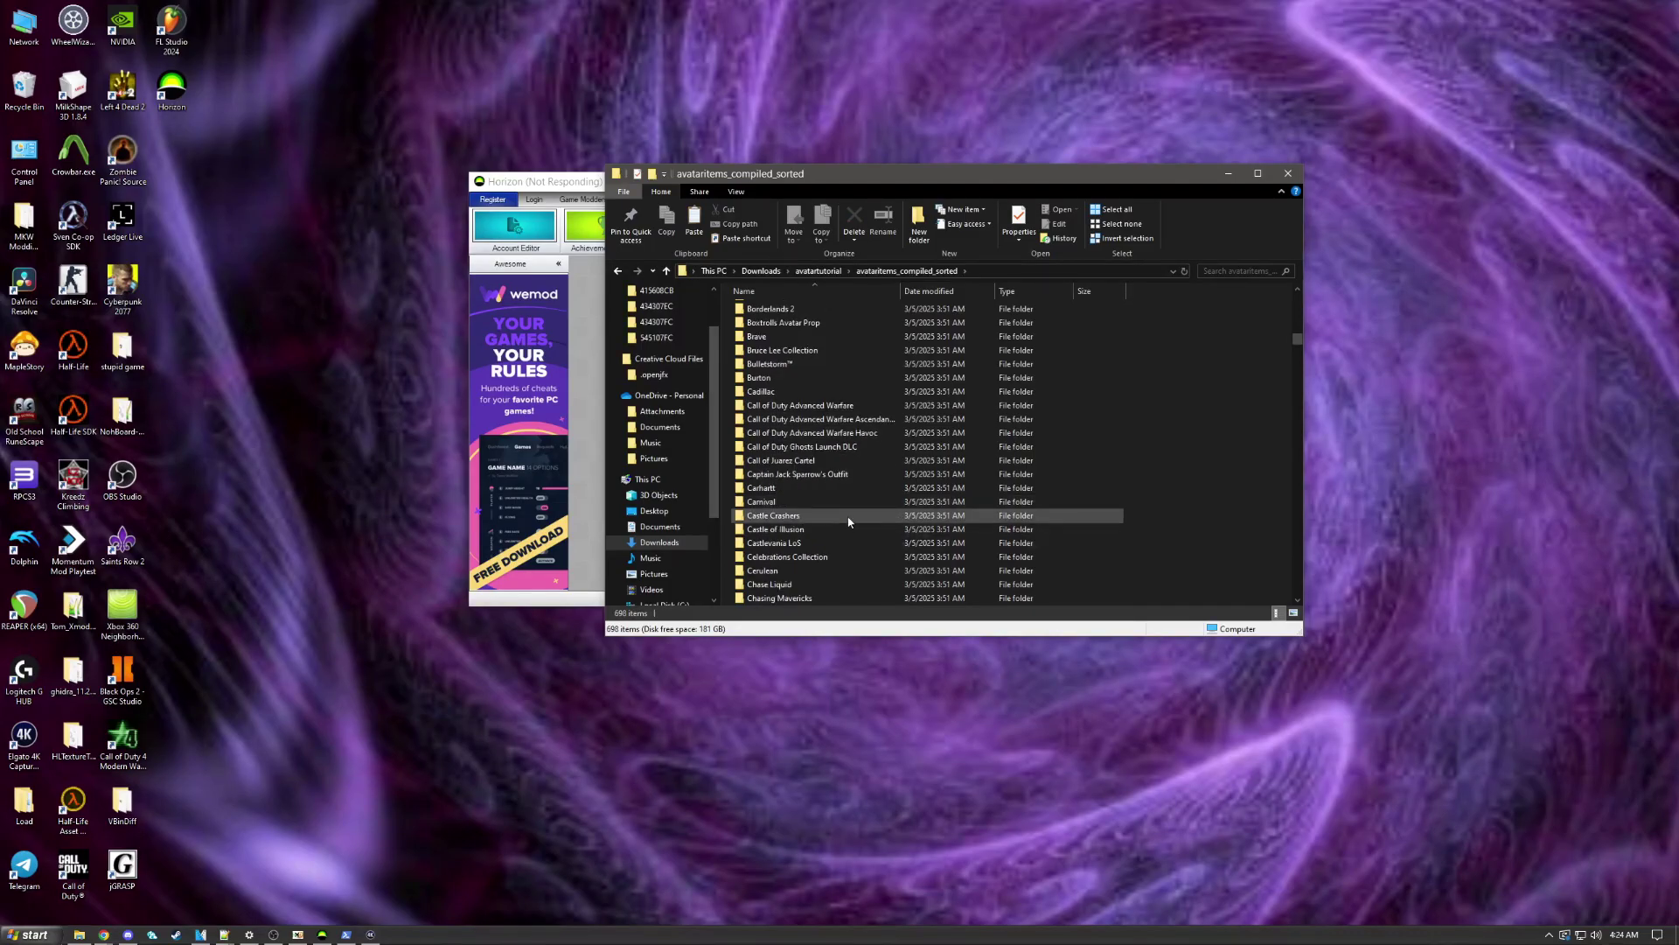
scroll(835, 490, up, 20)
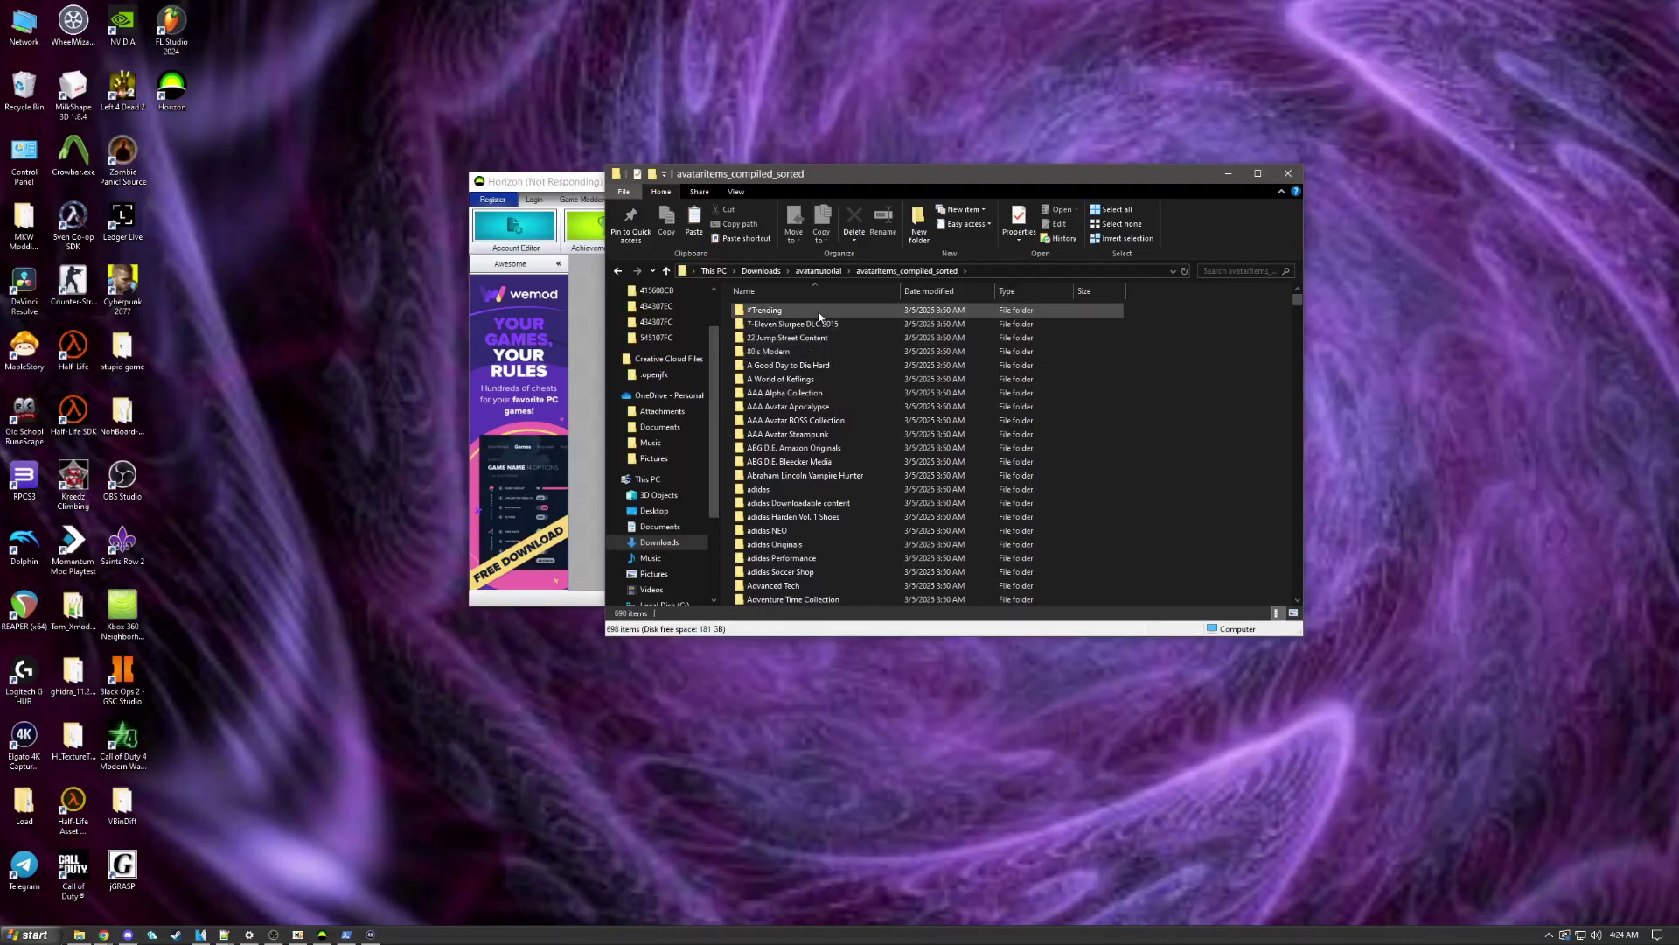
double_click(810, 312)
double_click(770, 379)
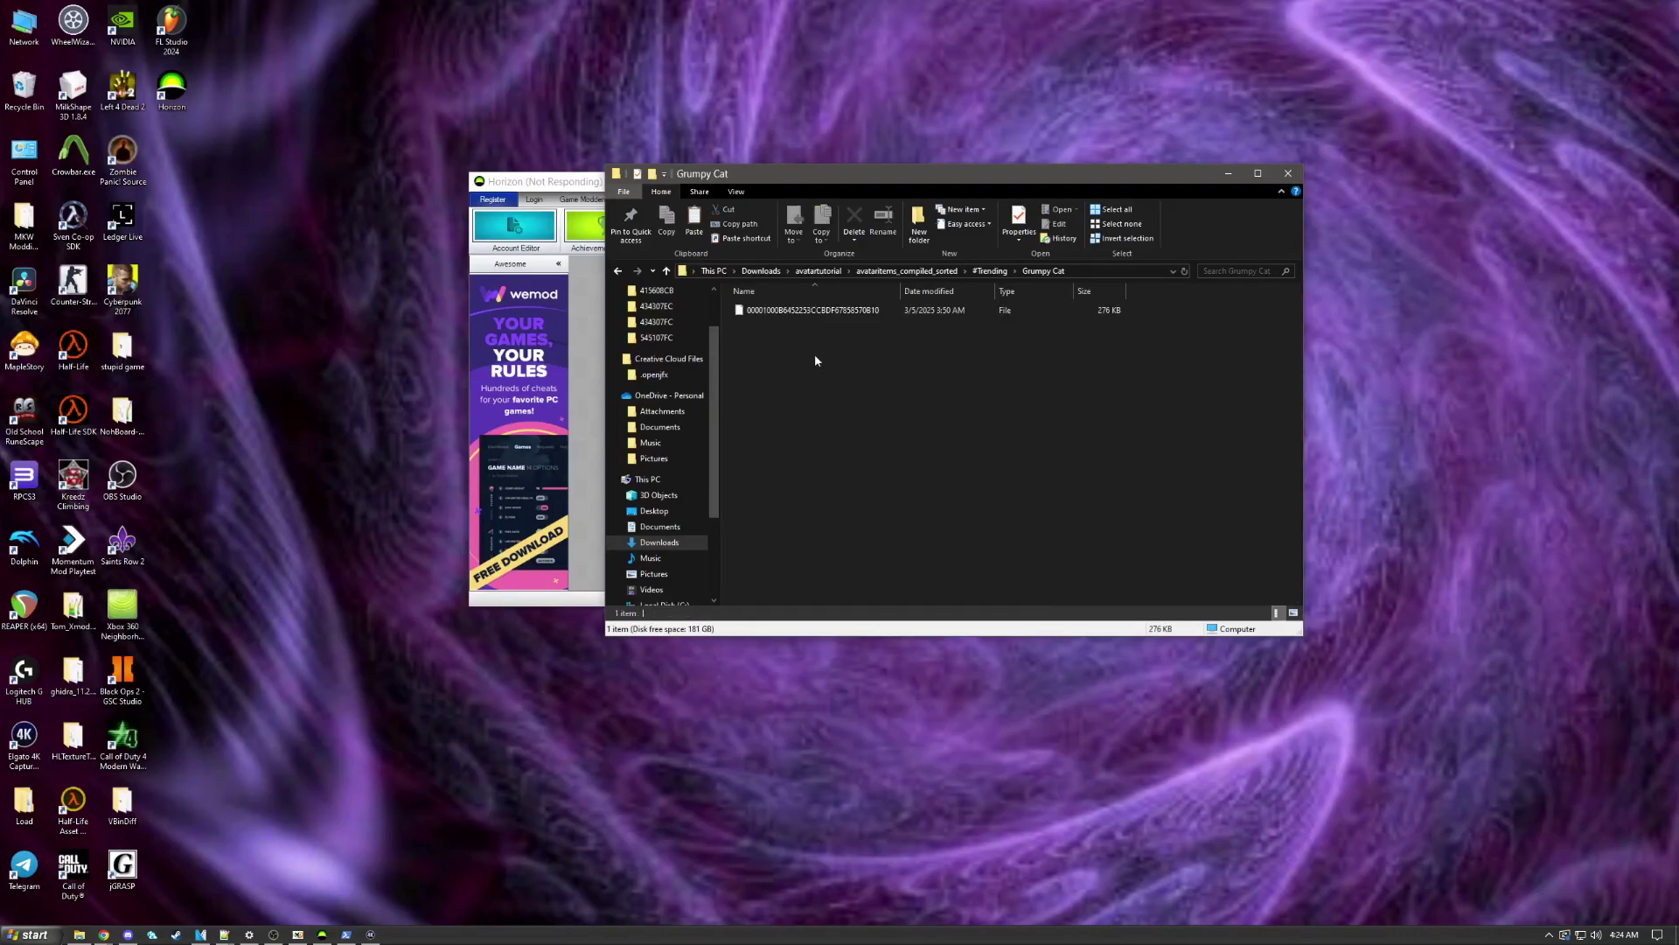
Step: Select the Grumpy Cat avatar item file and view the folder's full path
click(827, 313)
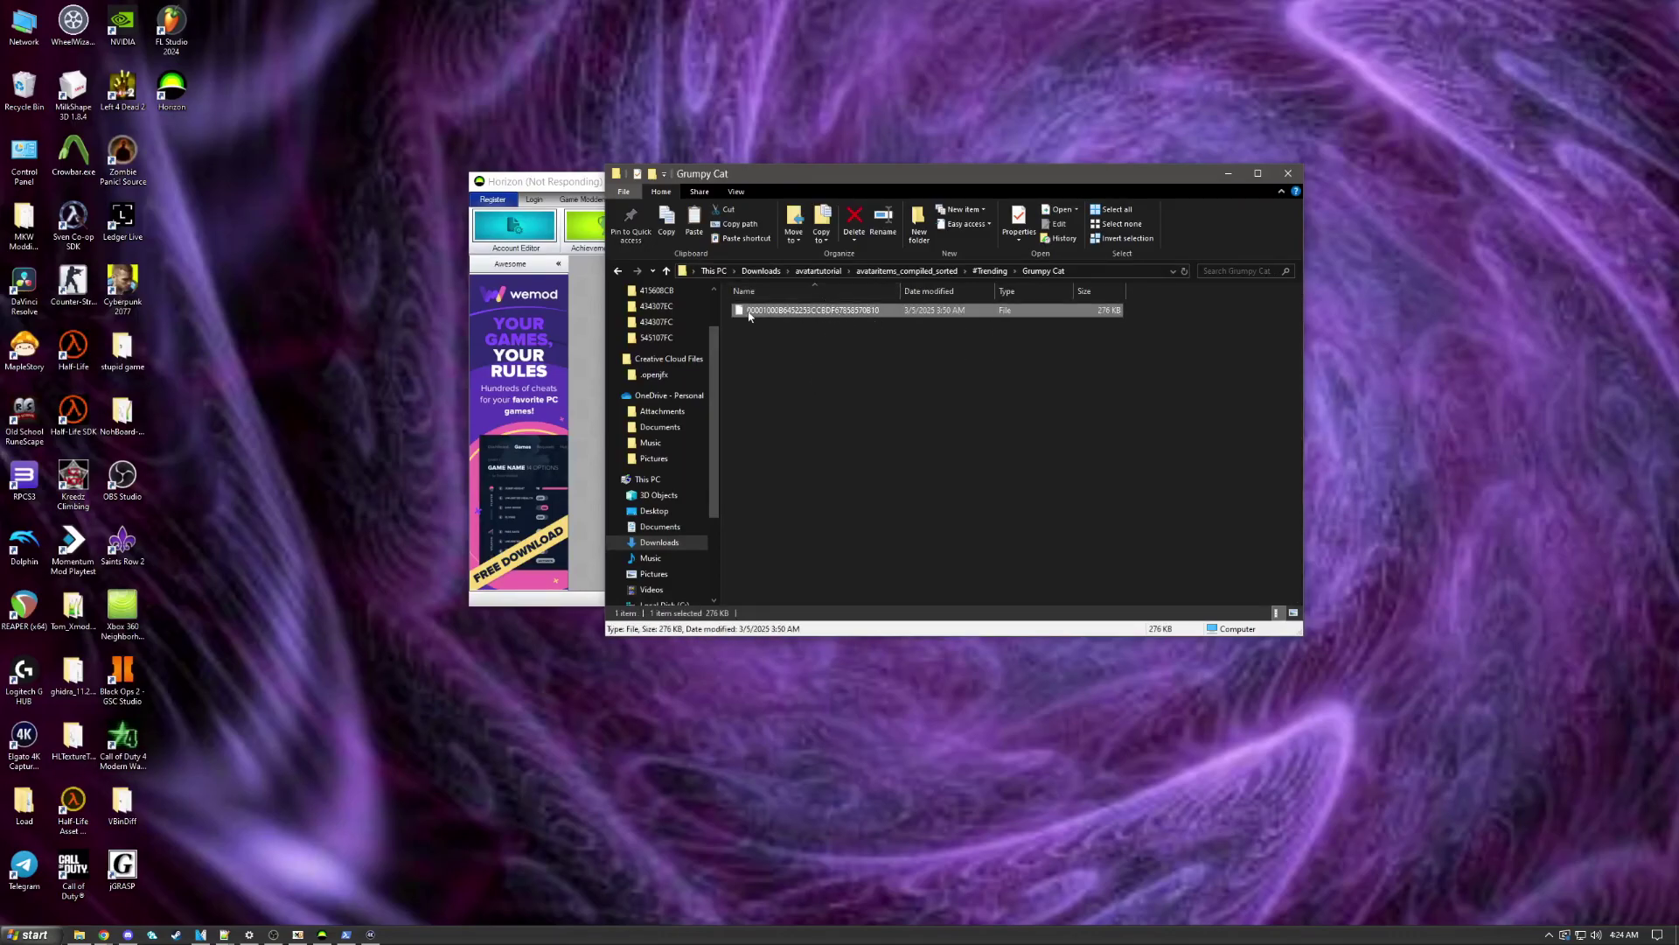
drag(949, 175, 1084, 160)
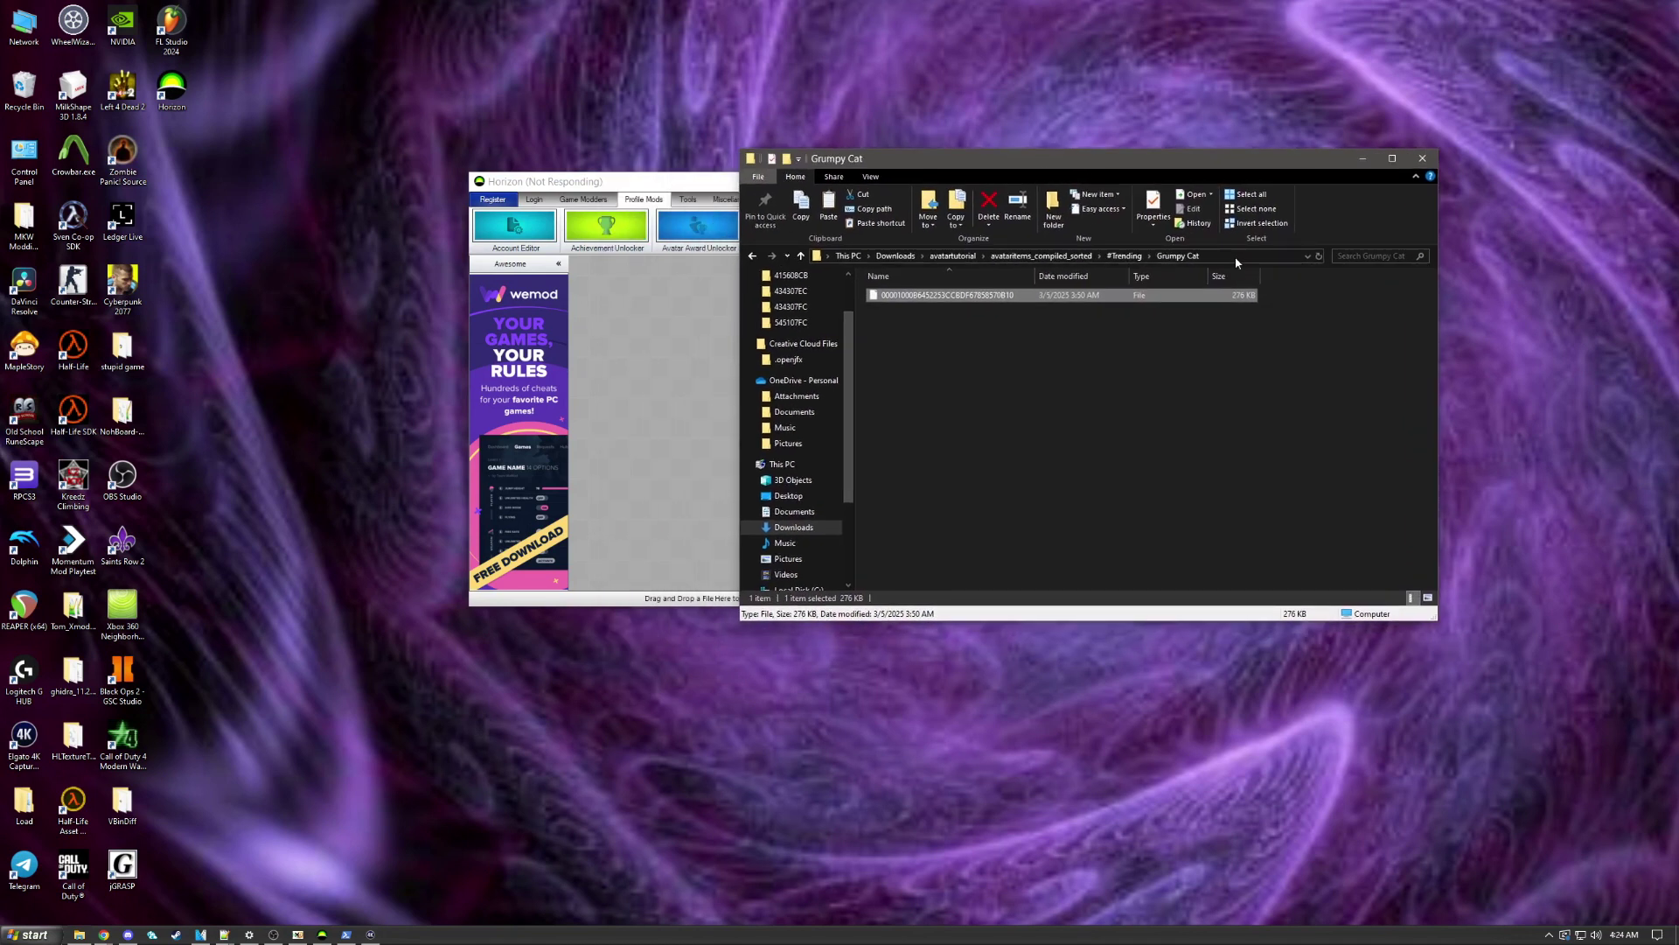
click(1226, 257)
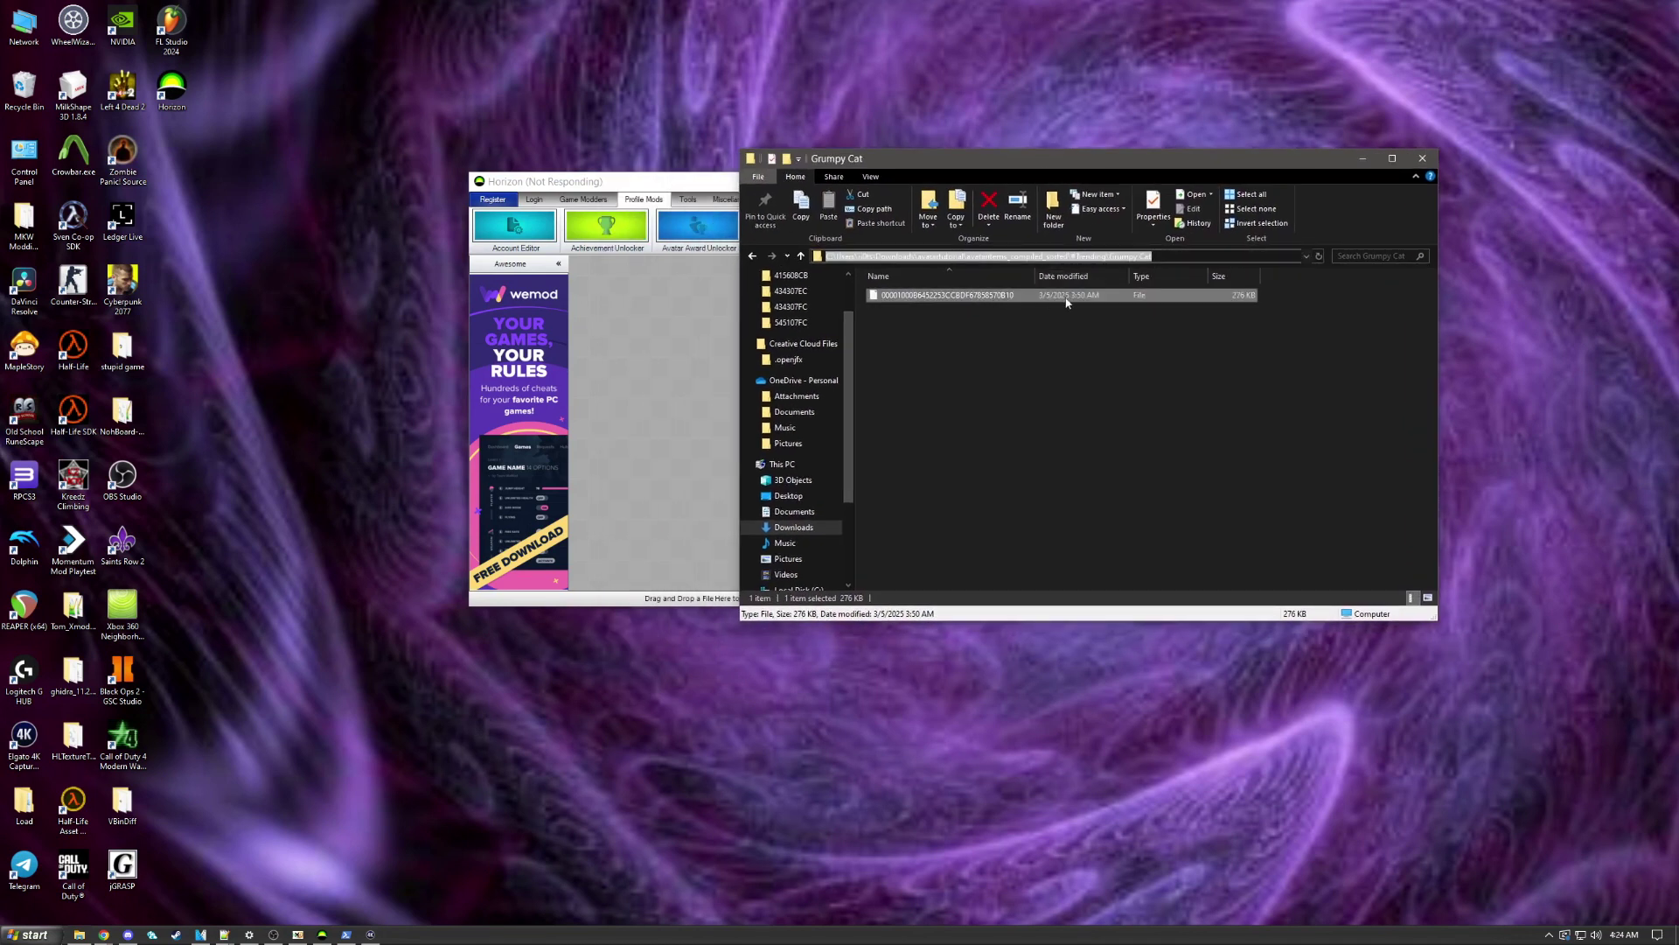
click(1006, 315)
click(943, 297)
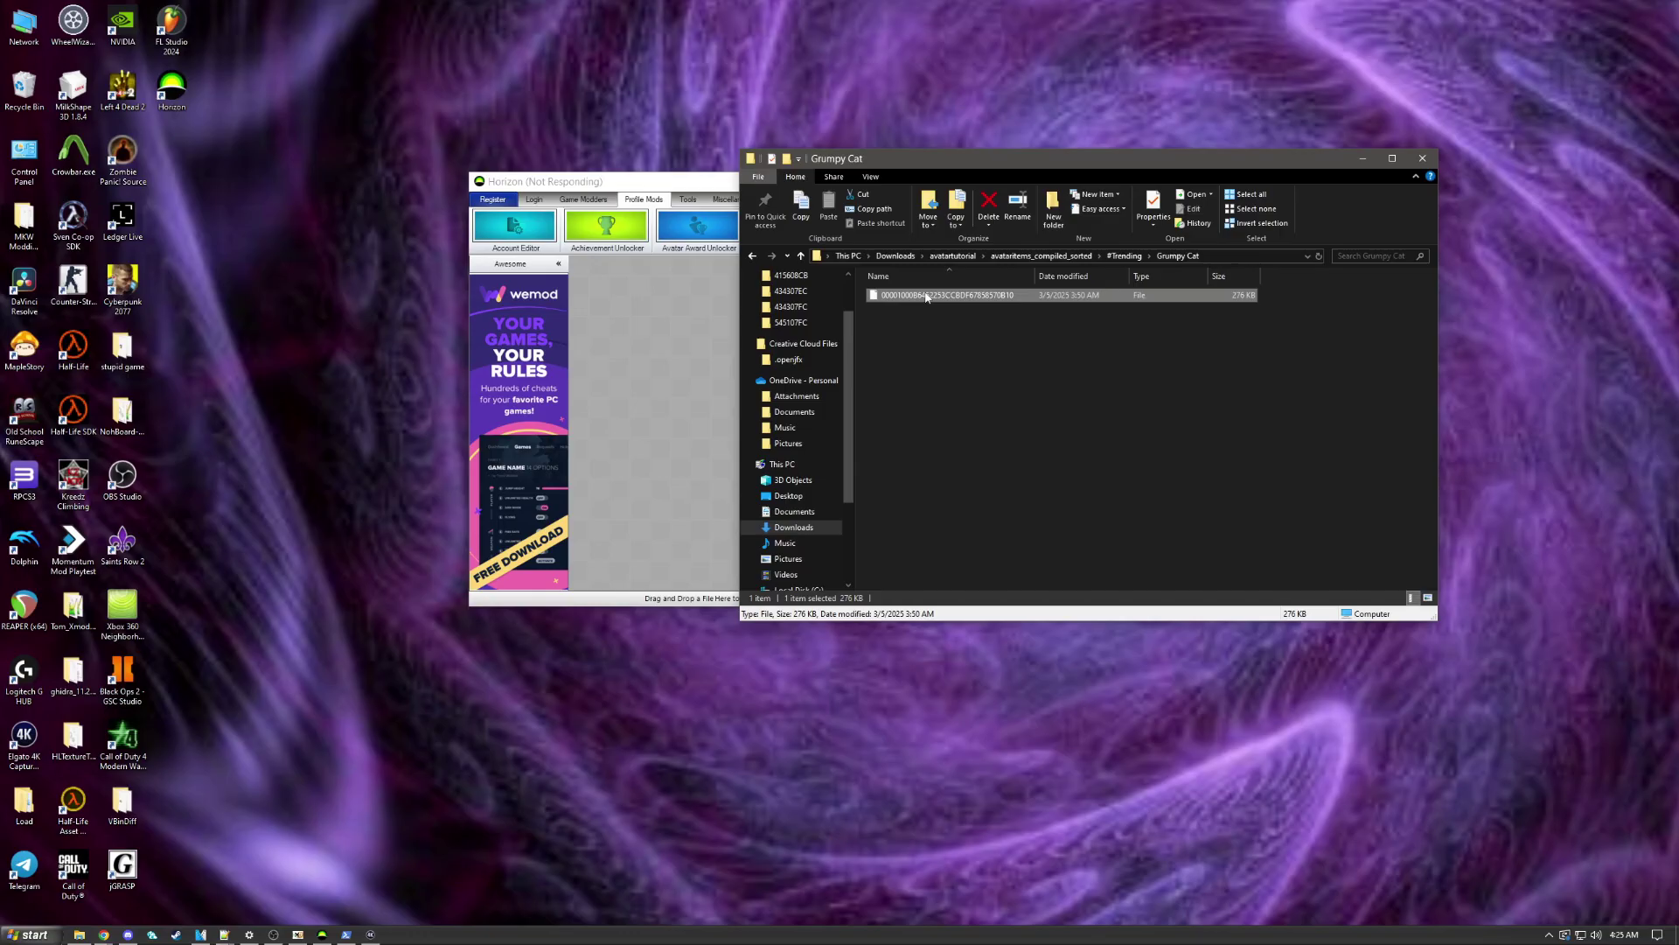
click(926, 295)
click(1051, 329)
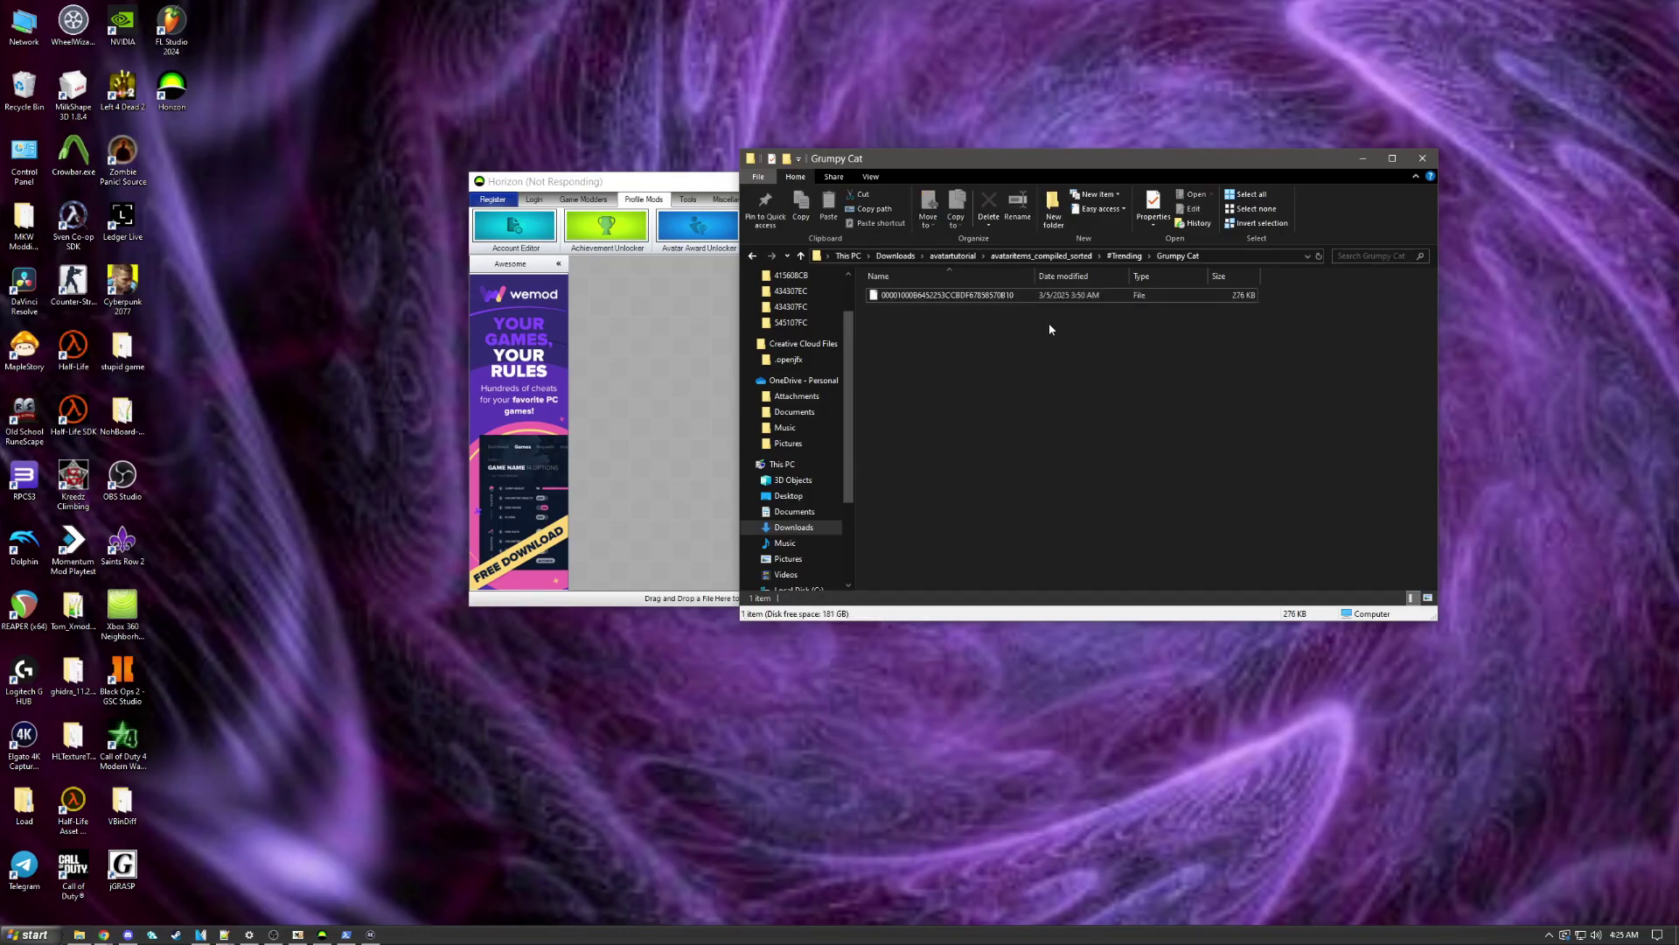
Step: Copy the Grumpy Cat file's full path from the address bar and return to avatartutorial
click(1254, 258)
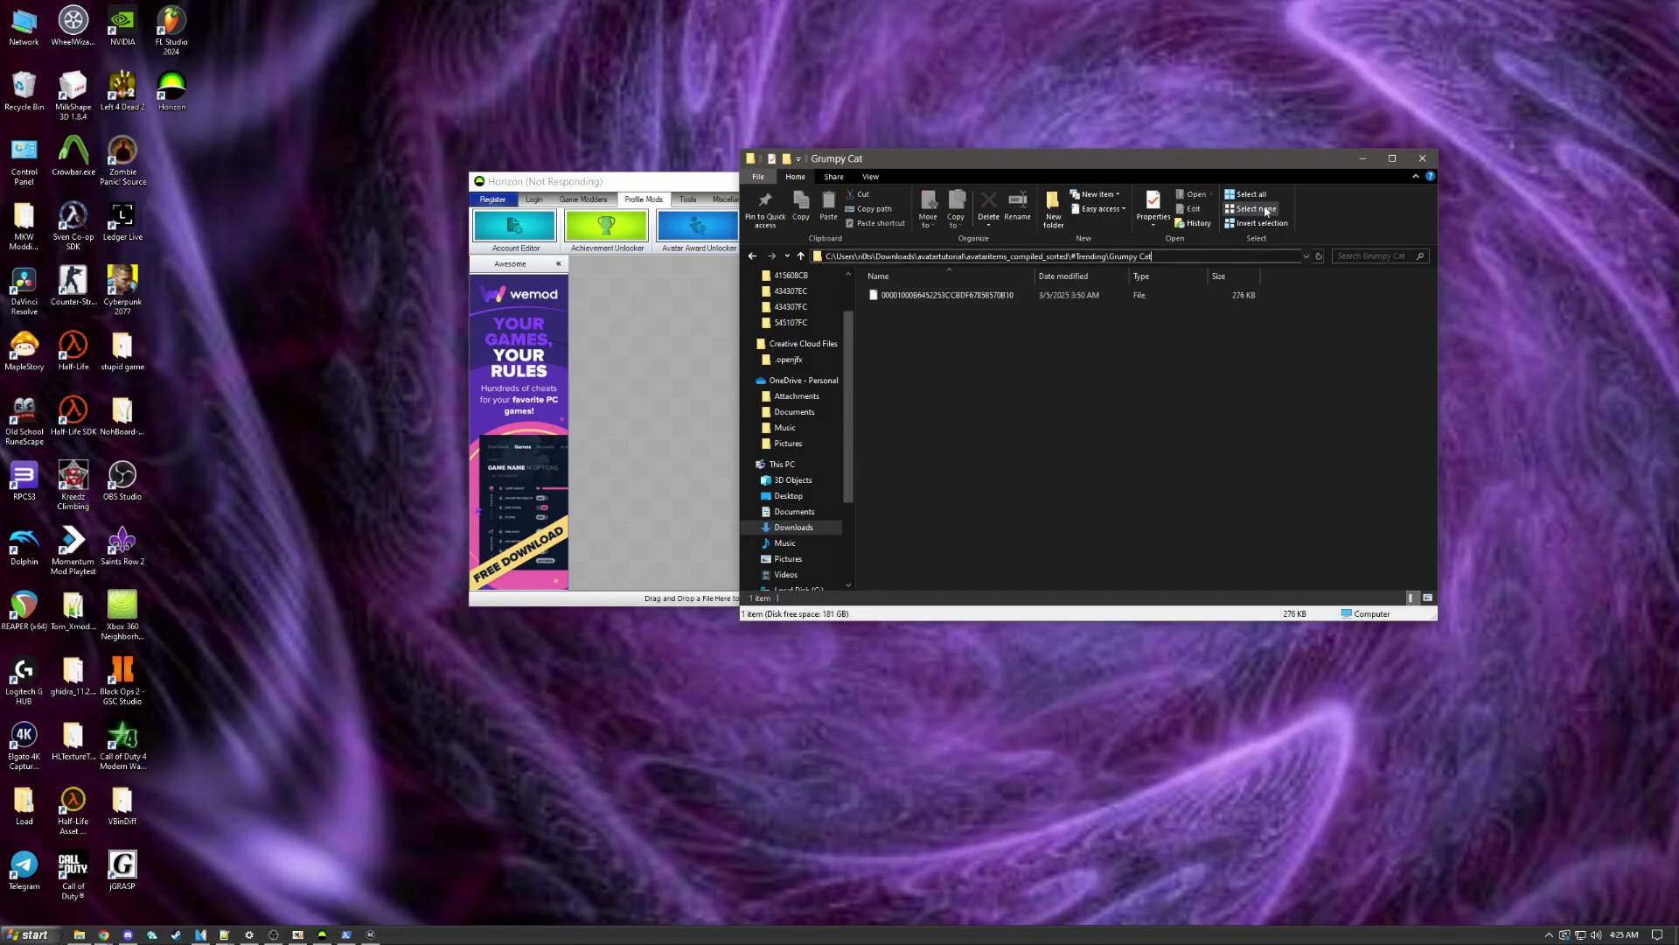
text(\)
key(Down)
key(ctrl+c)
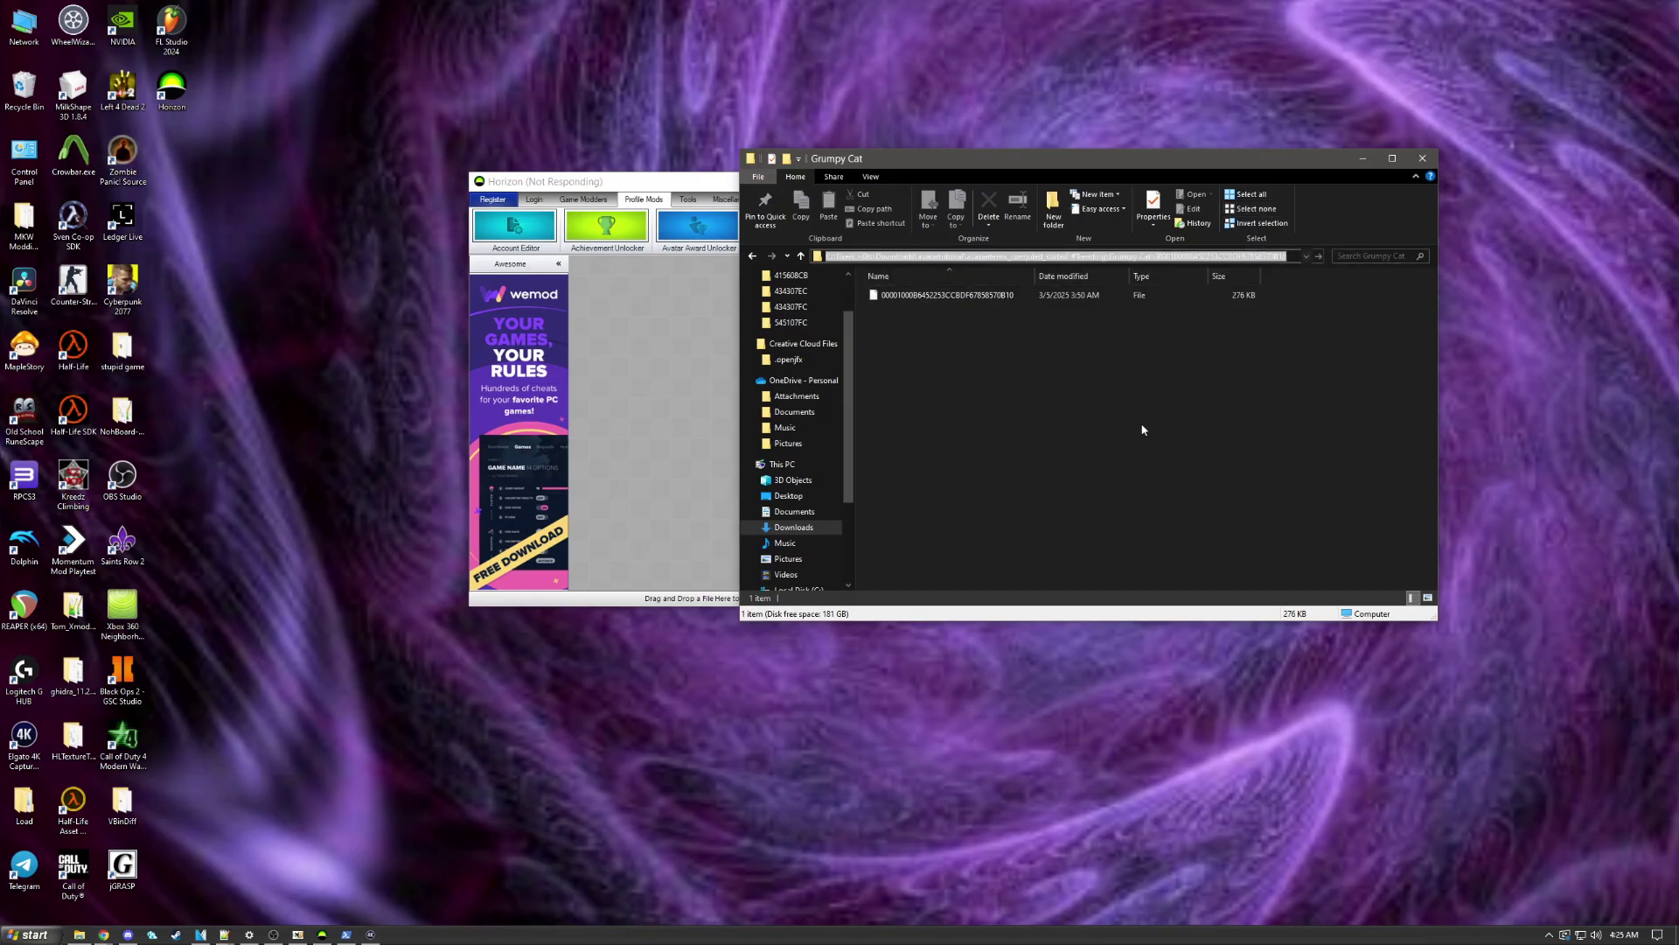
click(1089, 327)
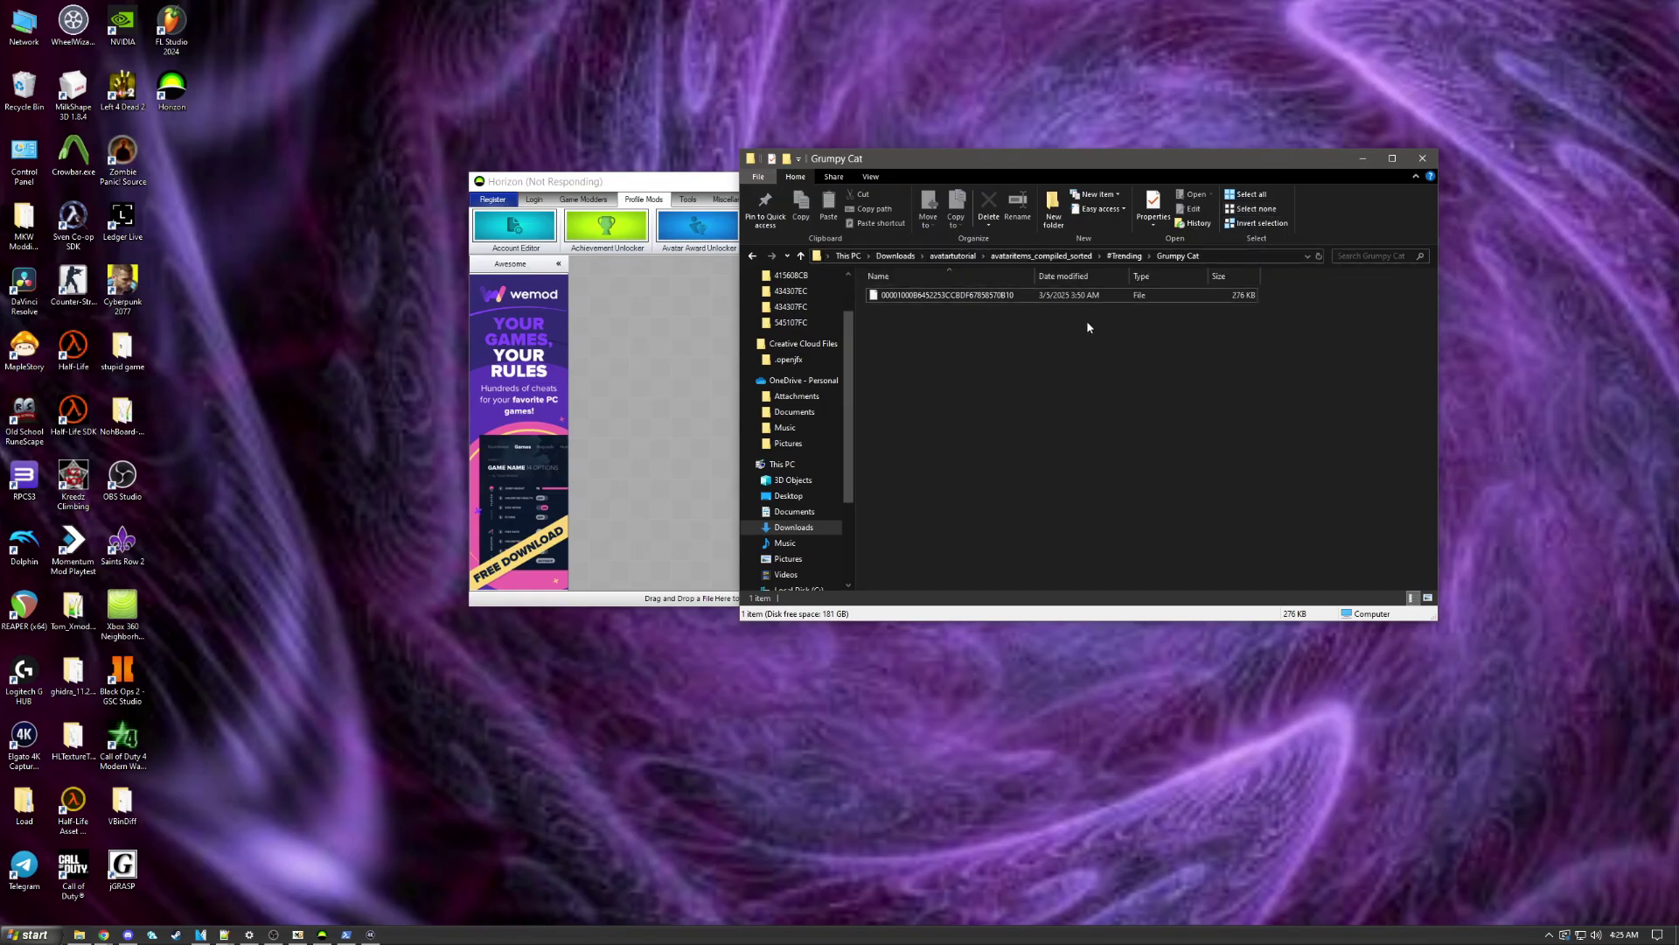
click(947, 256)
right_click(930, 468)
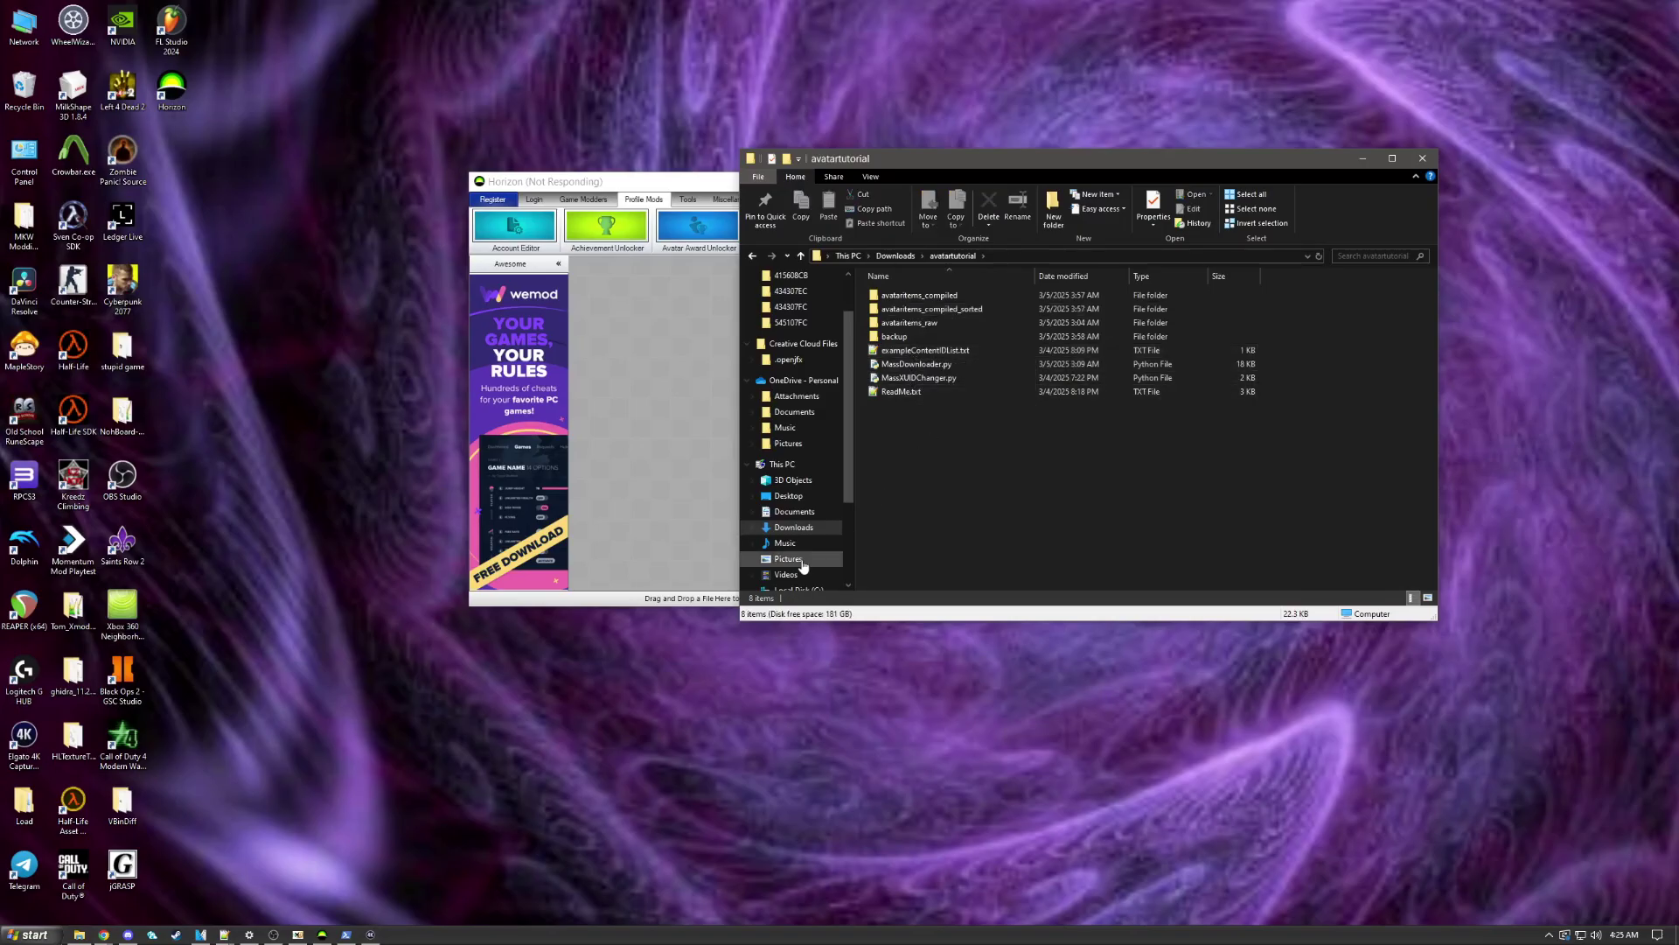
Step: Run python MassXUIDChanger.py in single-file mode (p) on the pasted Grumpy Cat file path
click(1004, 621)
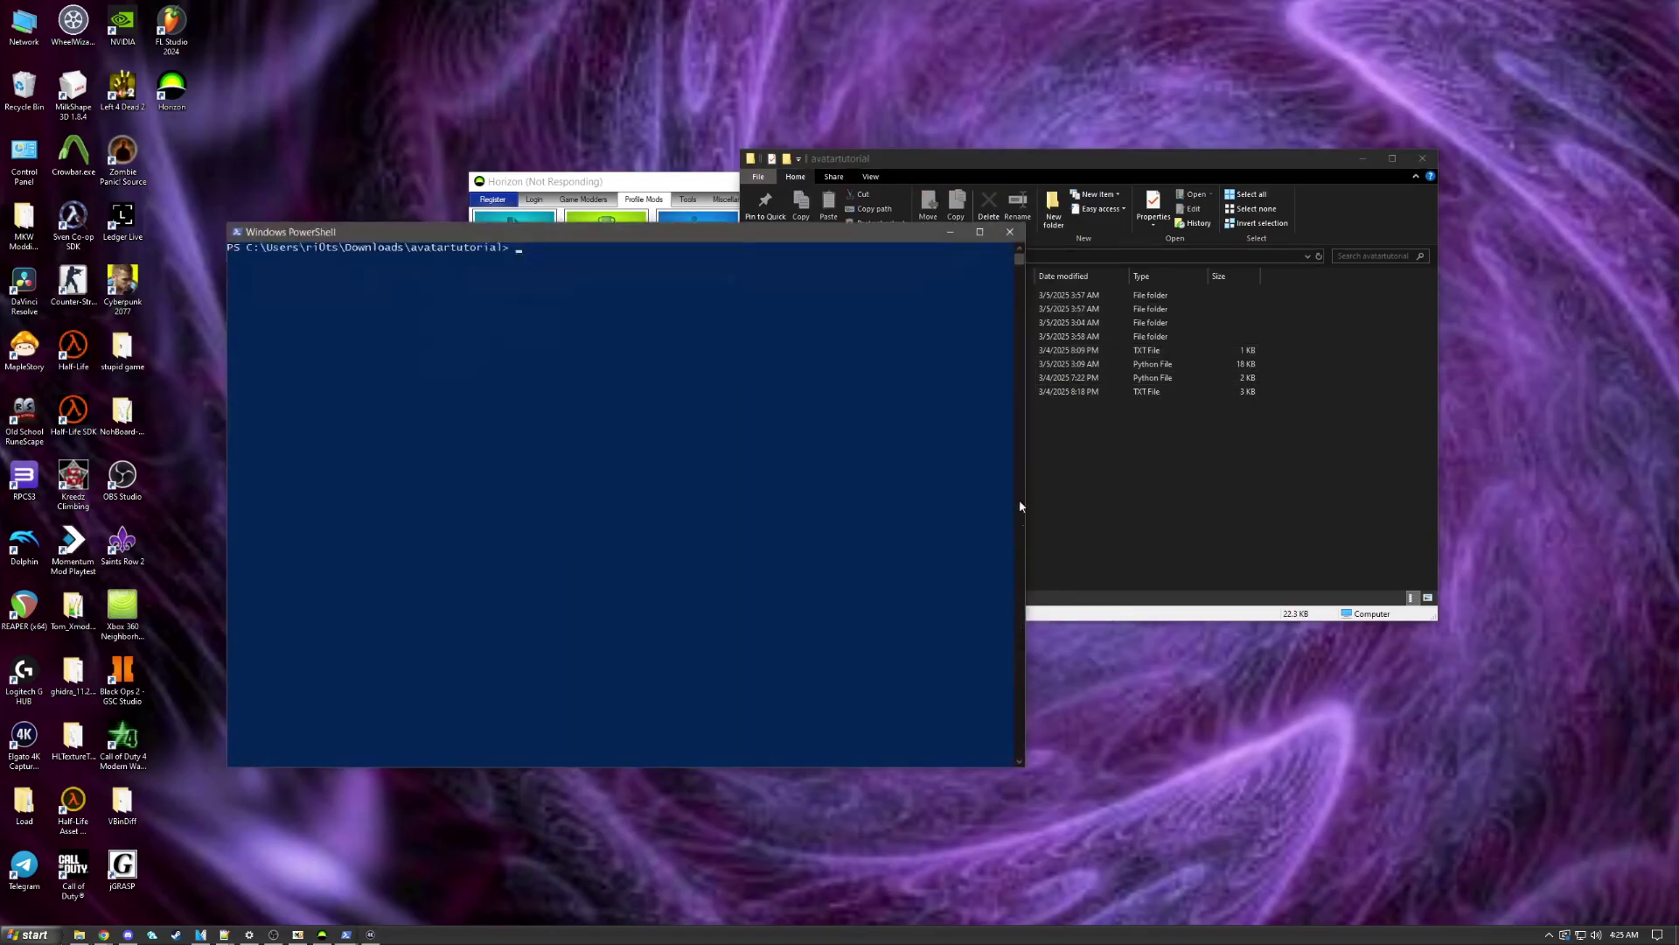
text(python mass)
key(Tab)
key(Return)
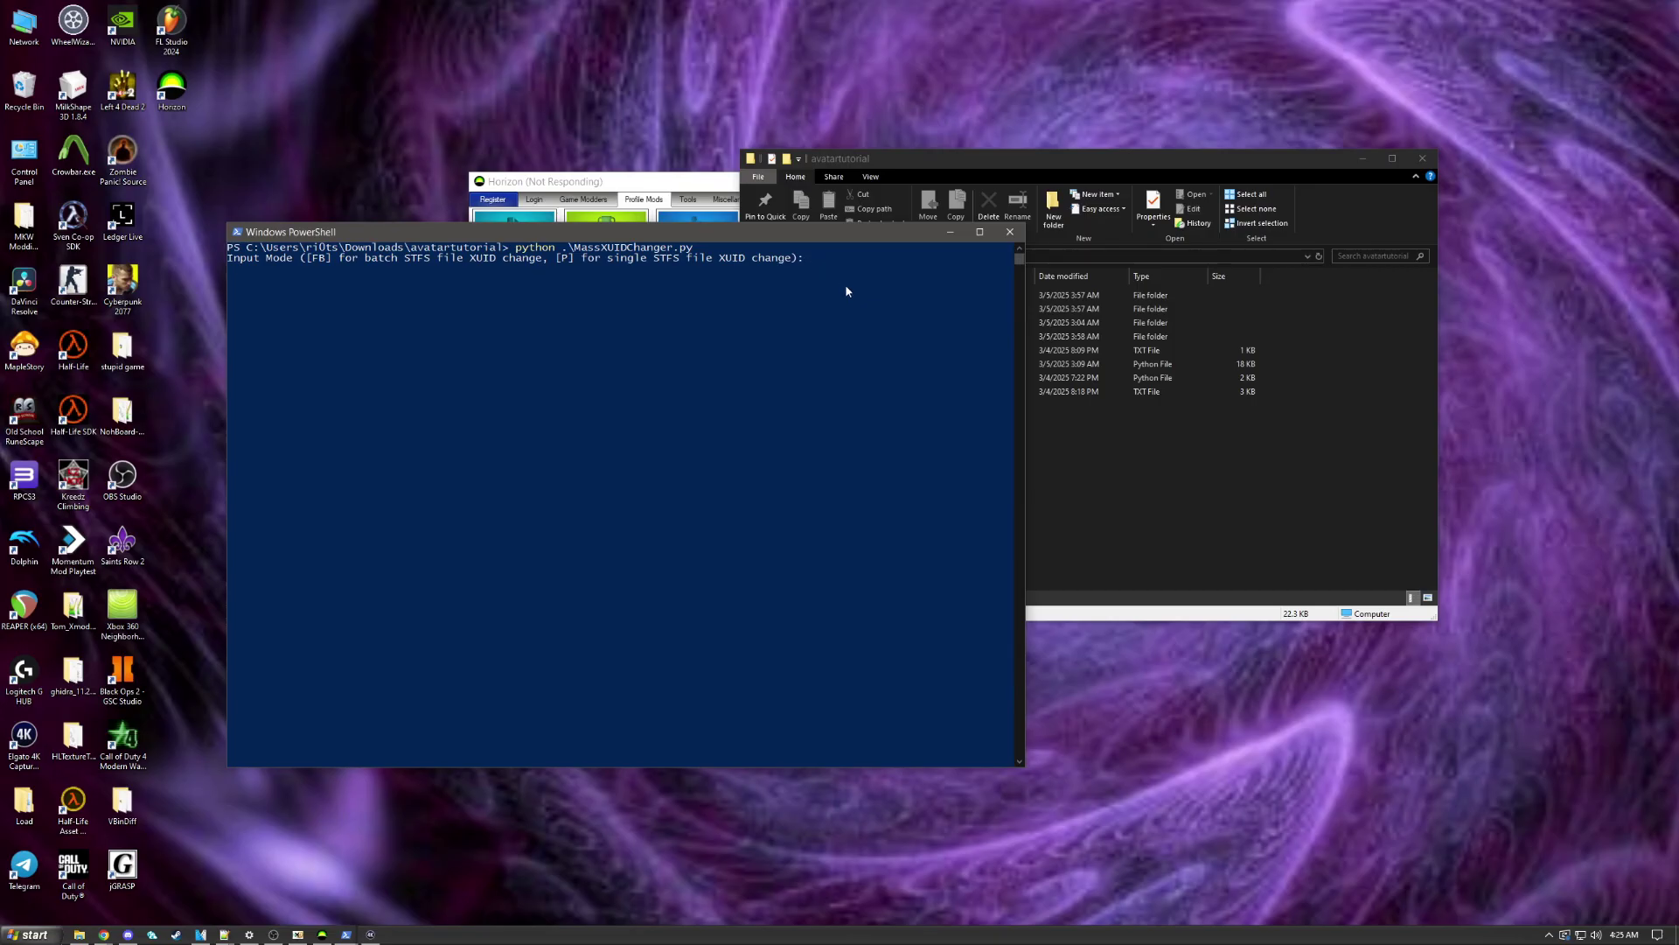
text(p)
key(Return)
key(ctrl+v)
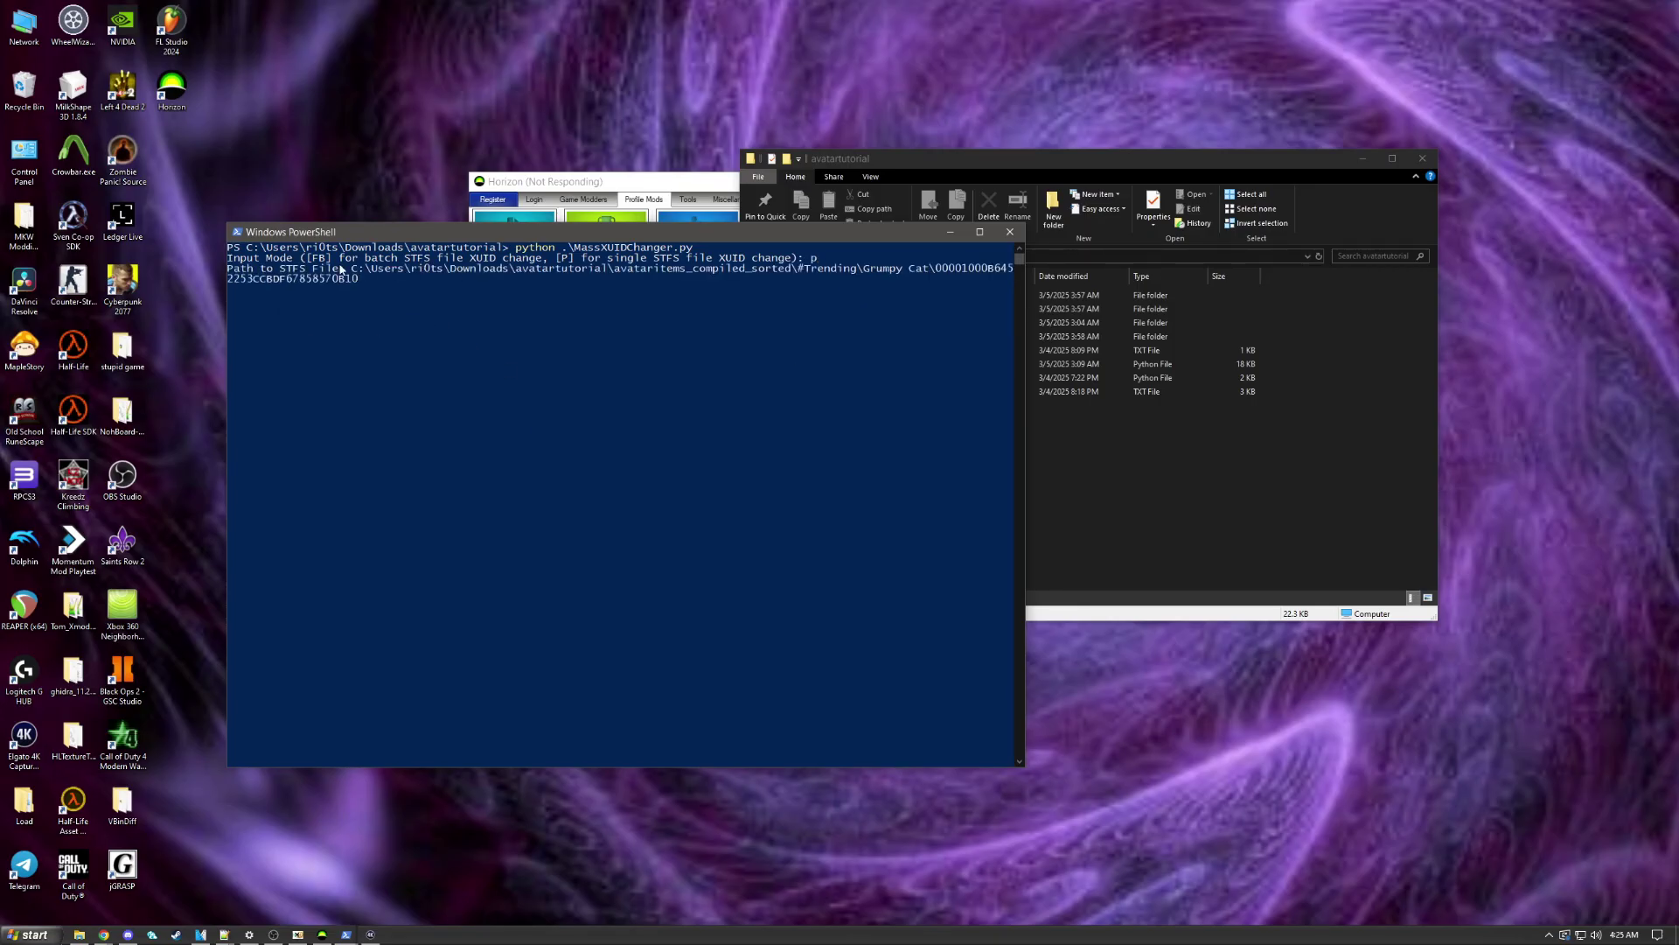
key(Return)
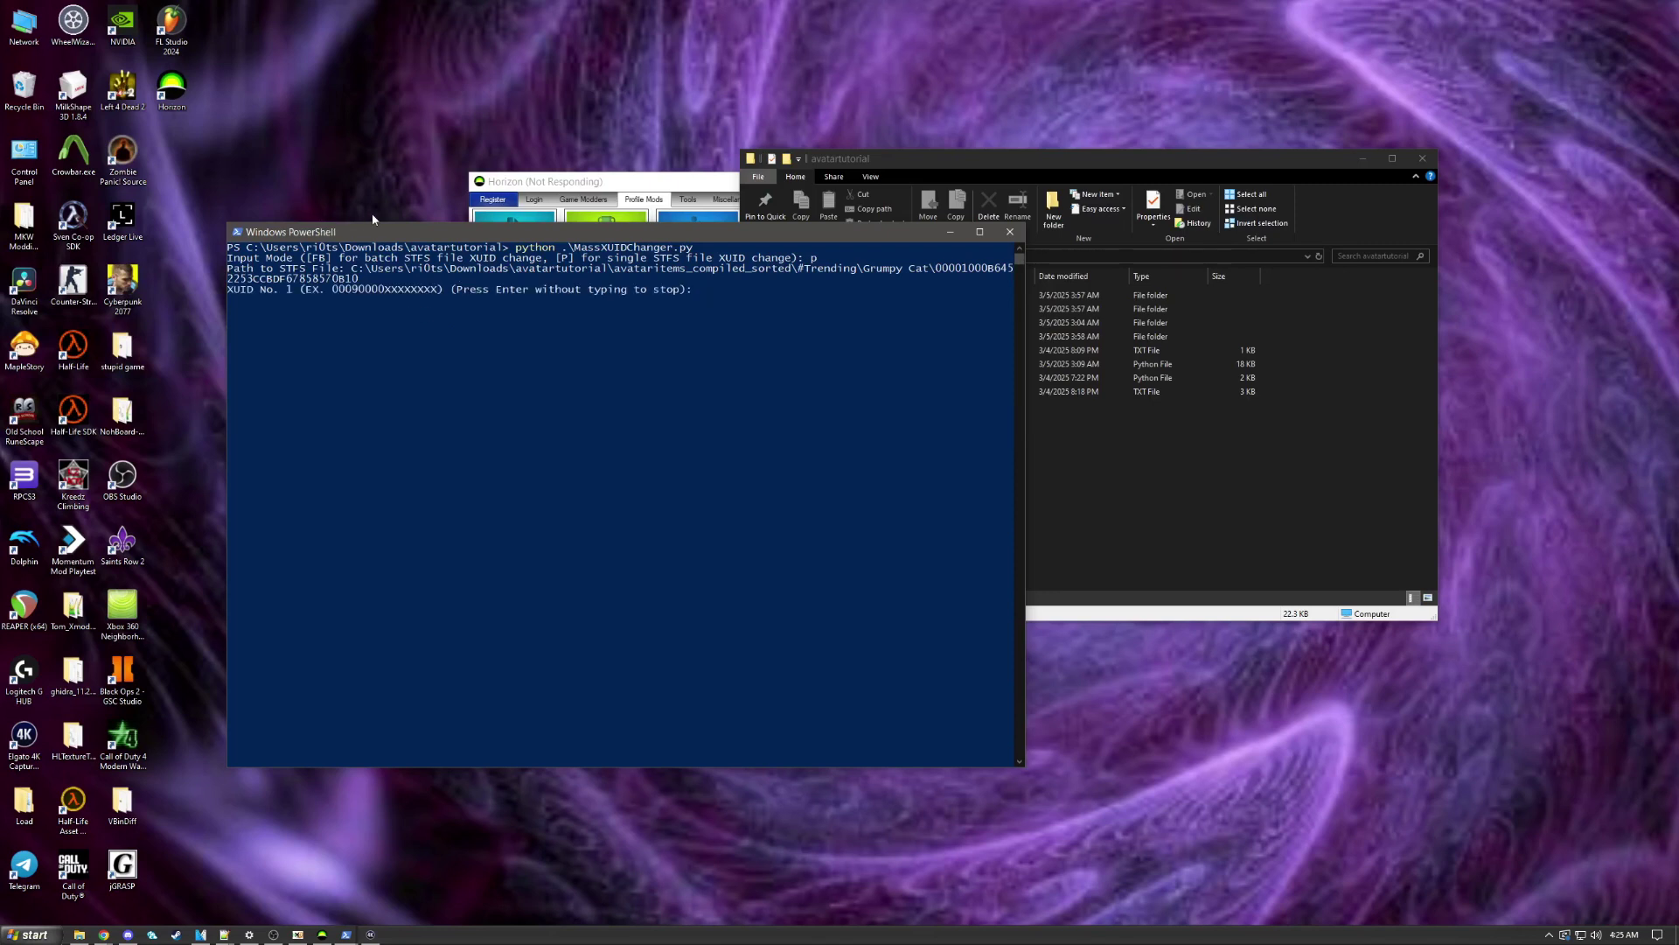
Step: Clear the mistaken paste at the XUID prompt, enter the new XUID, and apply the change
text(C:\Users\ri0ts\Downloads\avatartutorial\avataritems_compiled_sorted\#Trending\Grumpy Cat\00001000B6452253CCBDF67858570B10)
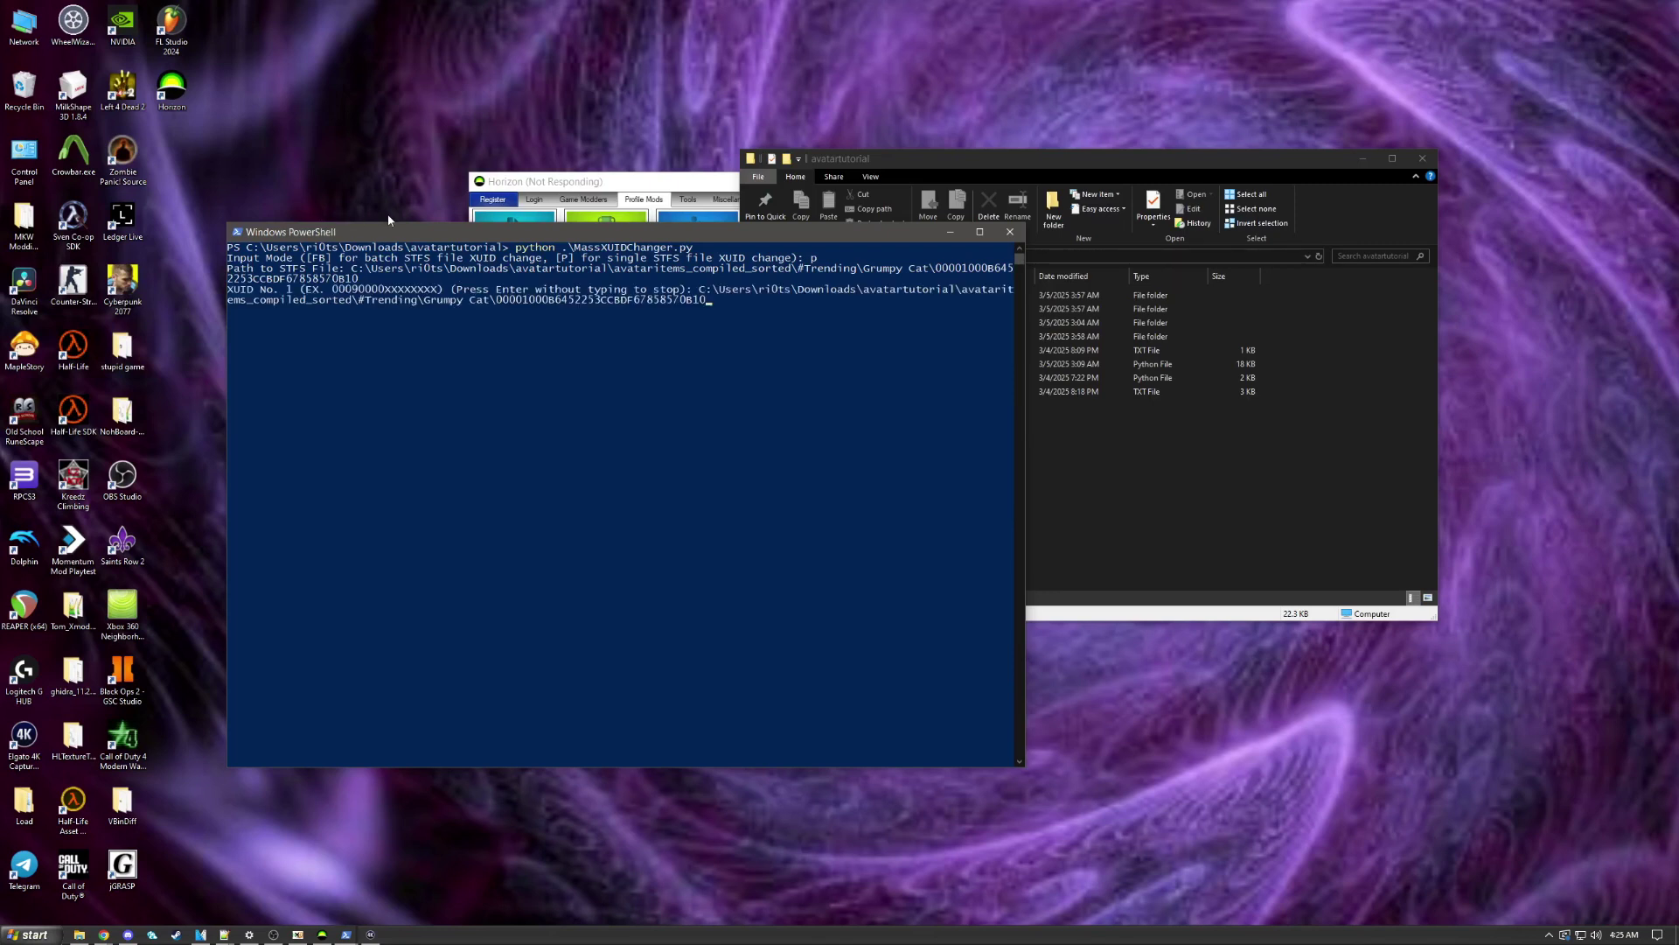
key(Escape)
text(p)
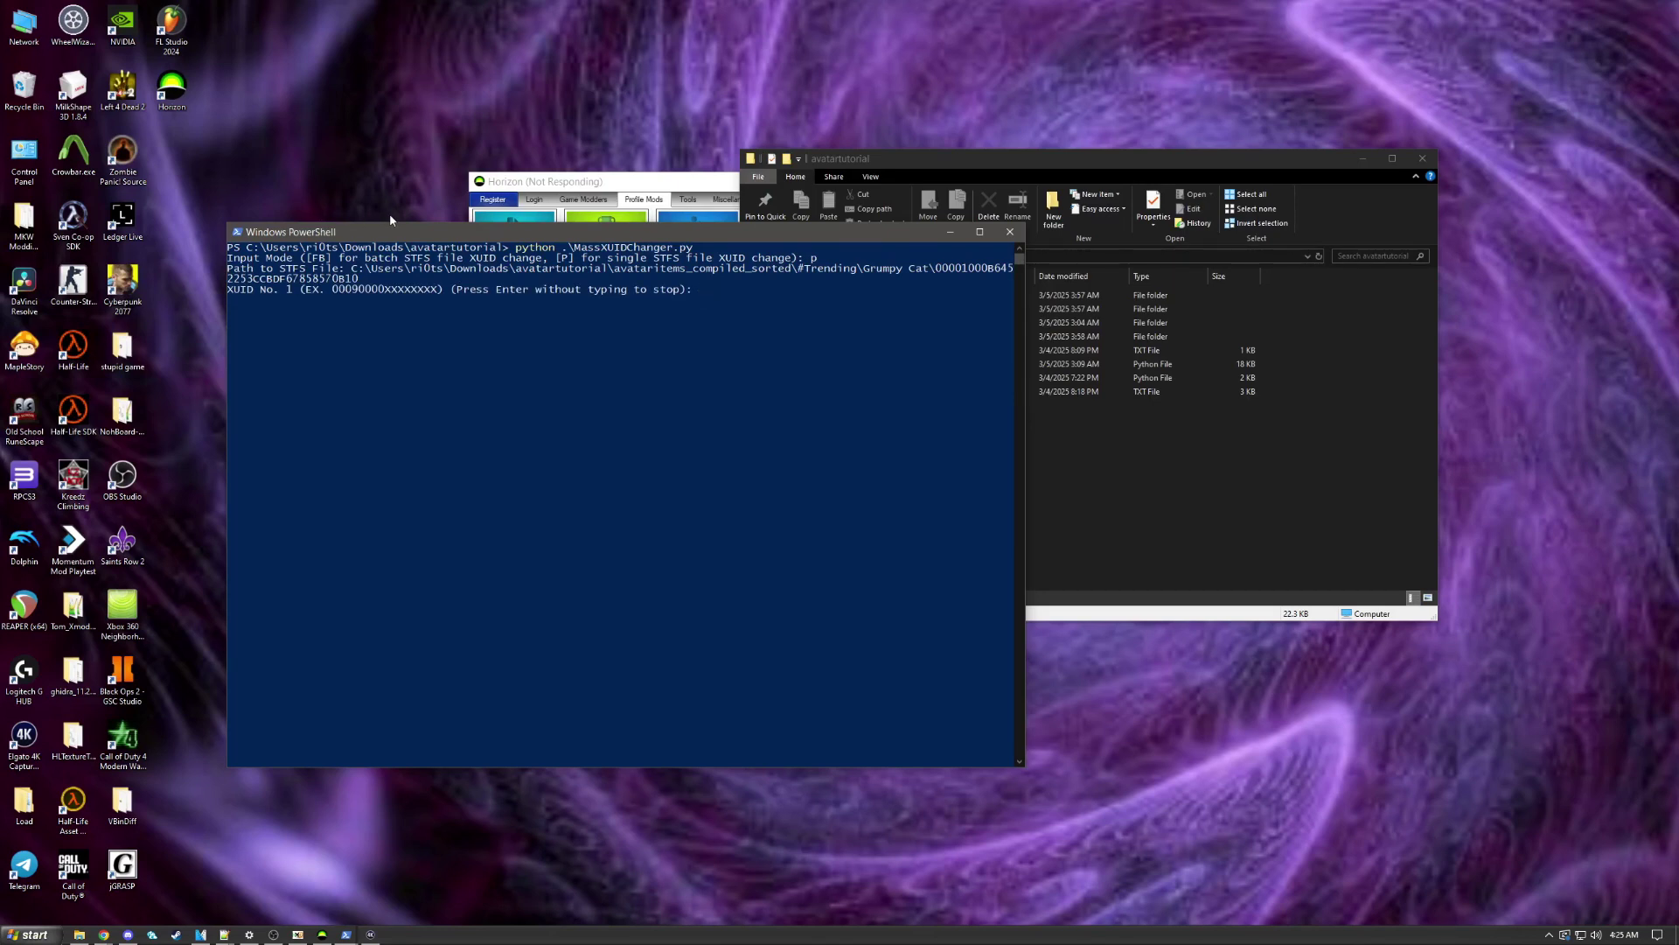
mouse_move(347, 935)
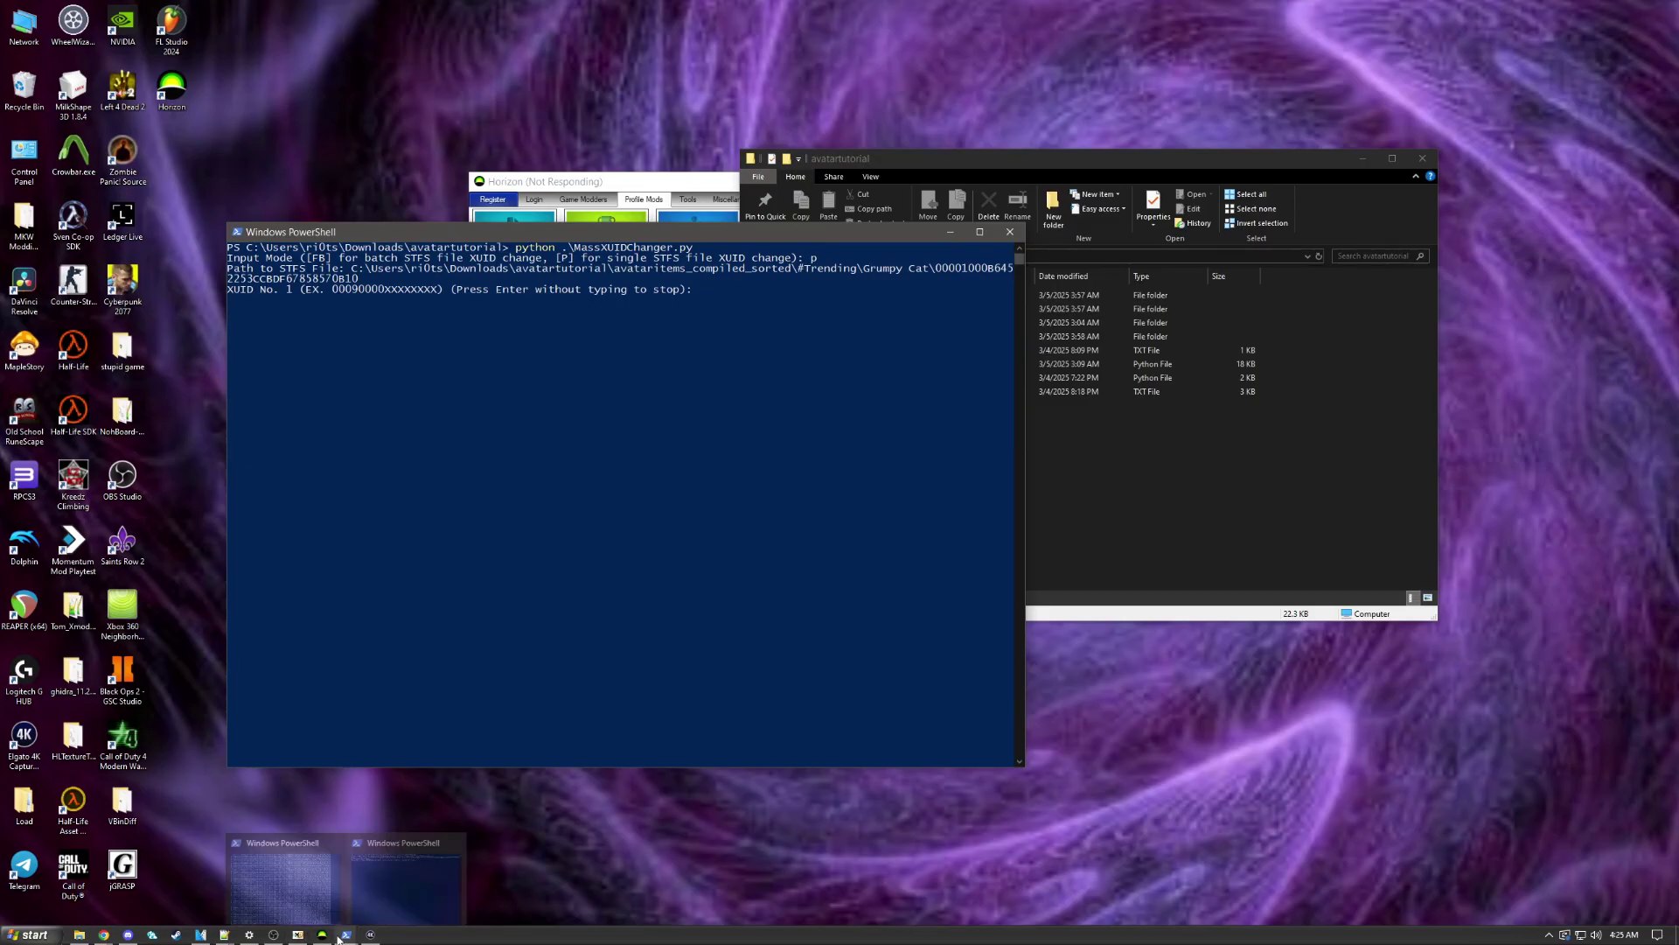
click(975, 824)
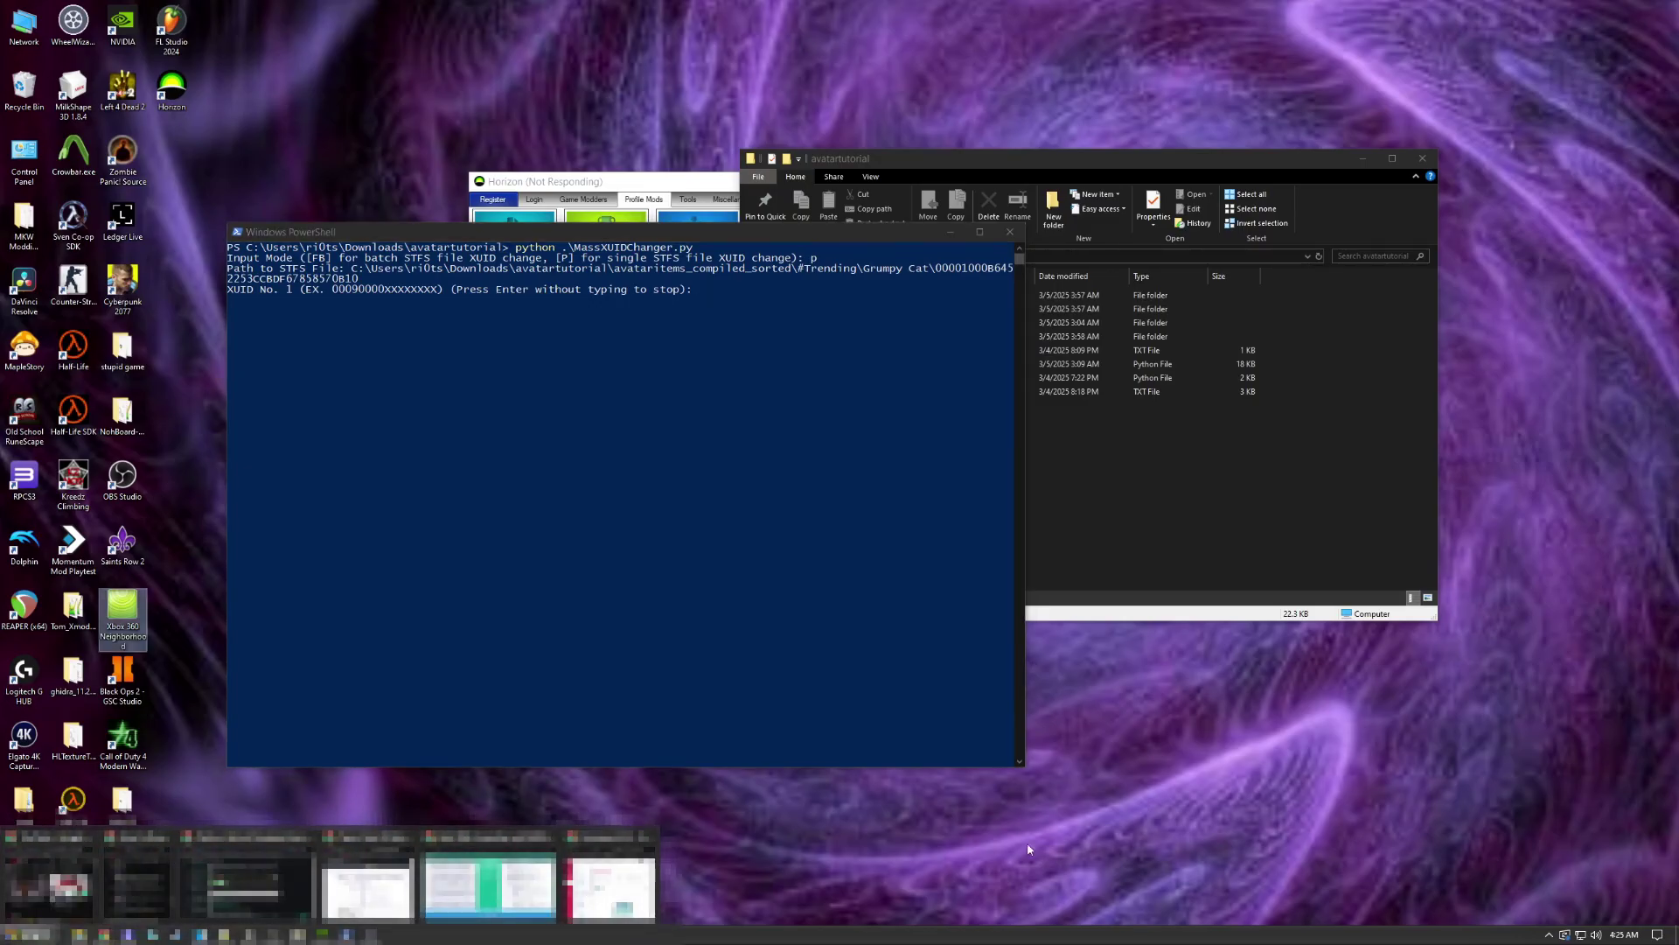
click(627, 185)
click(361, 249)
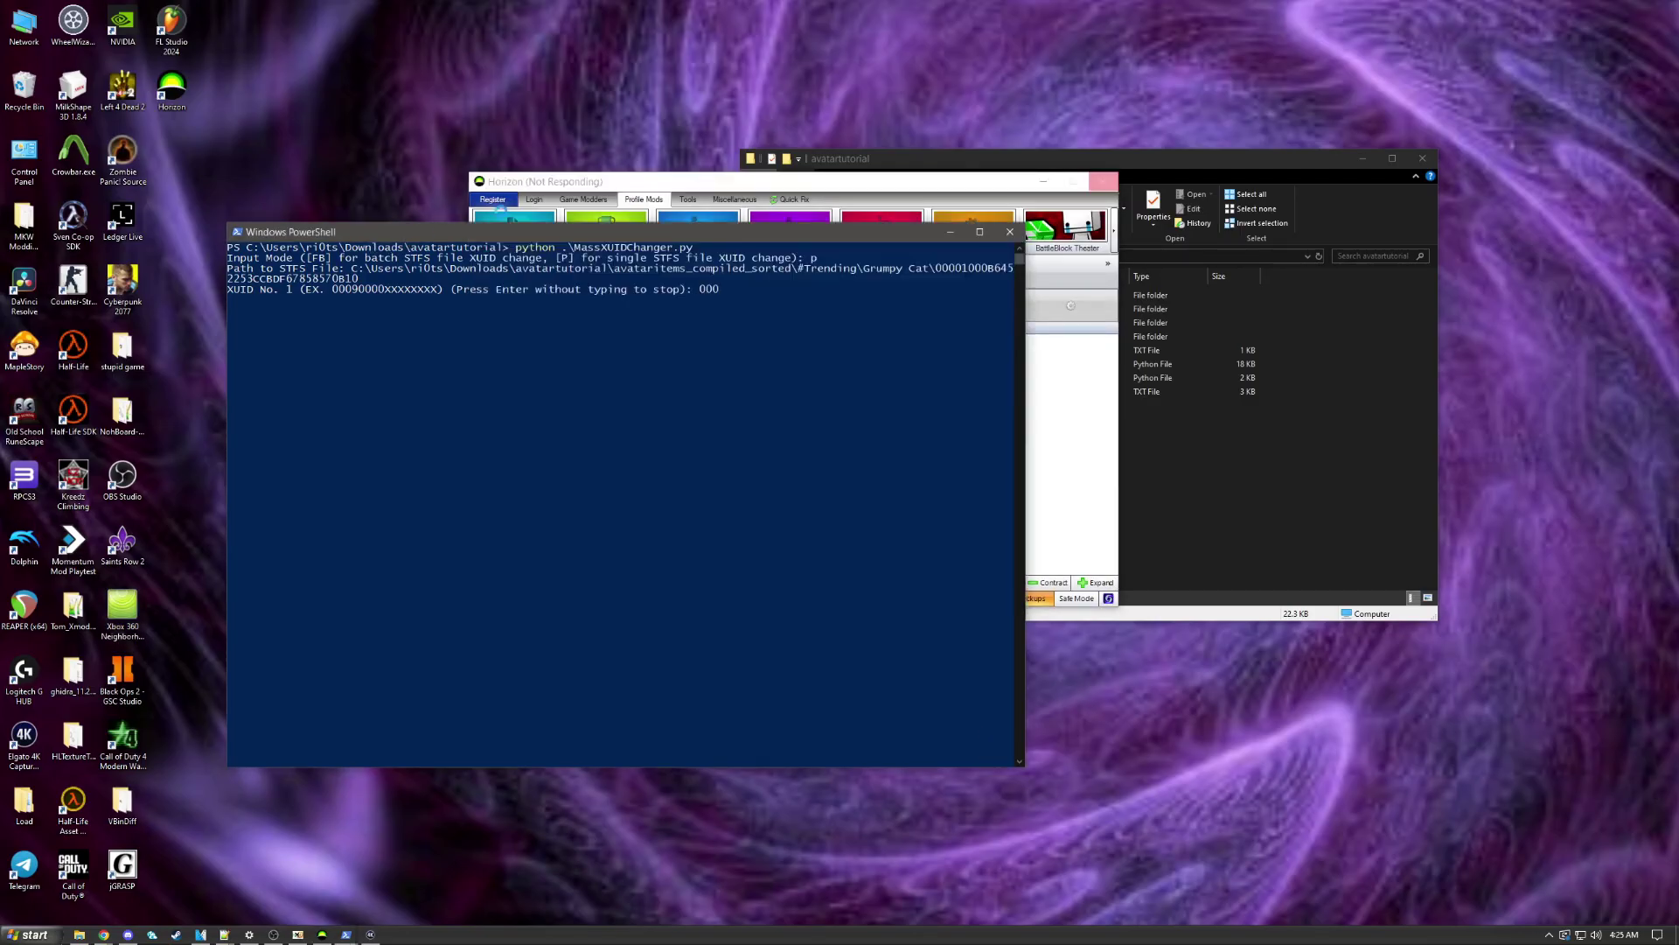
text(000900009)
key(Return)
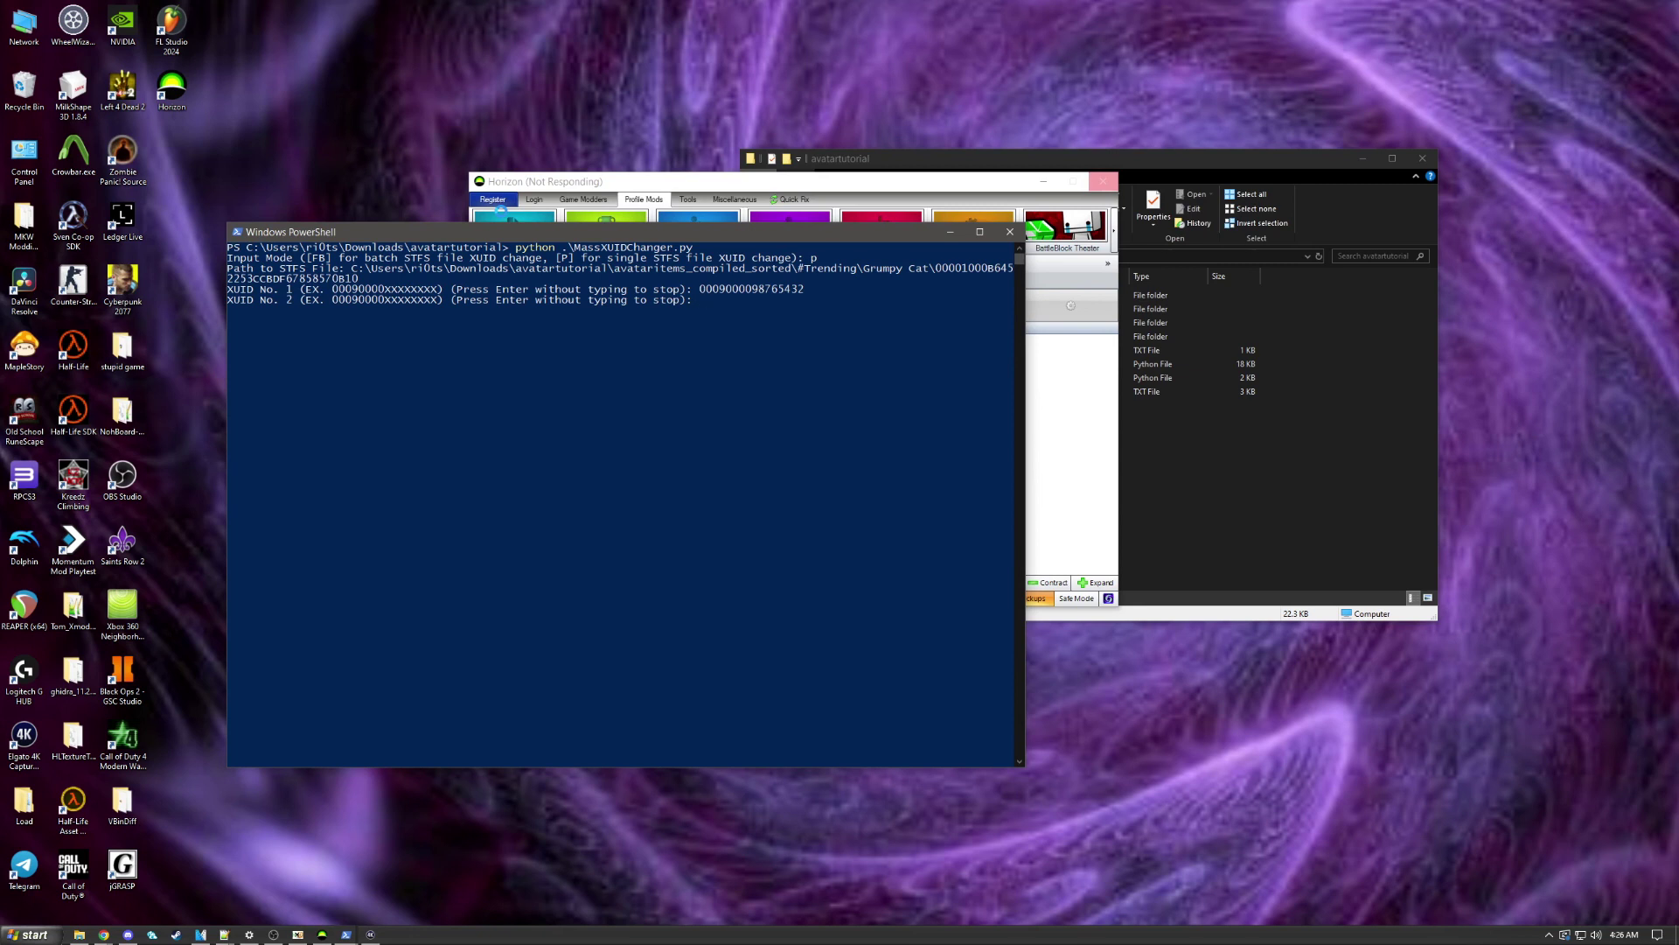
key(Return)
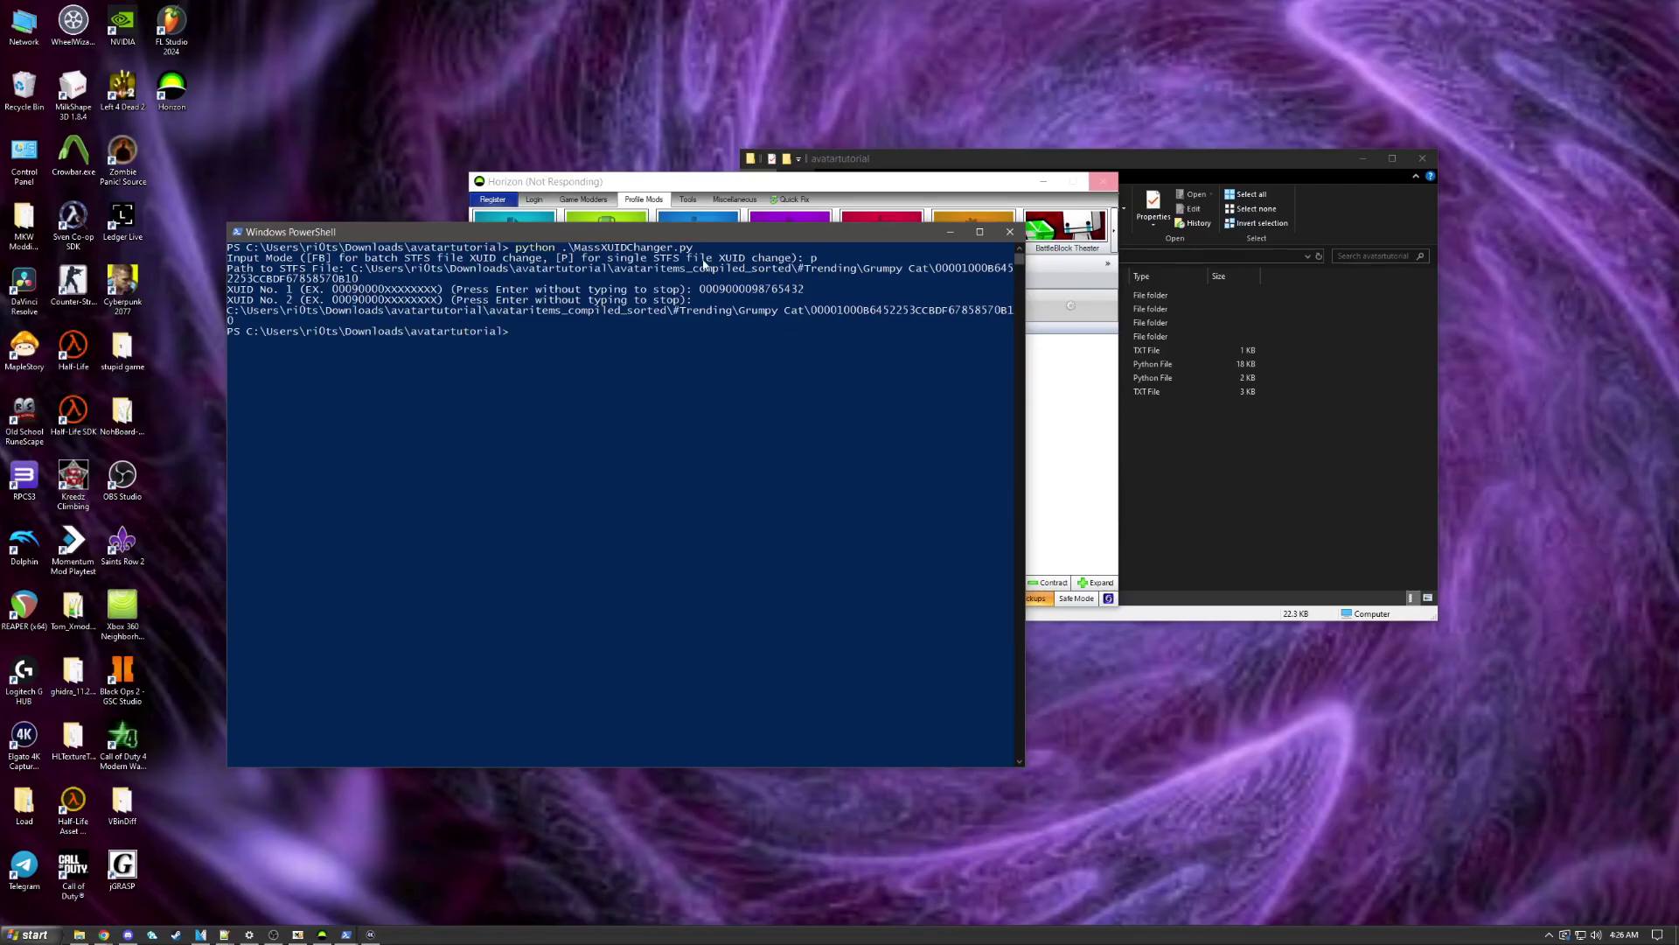
click(875, 158)
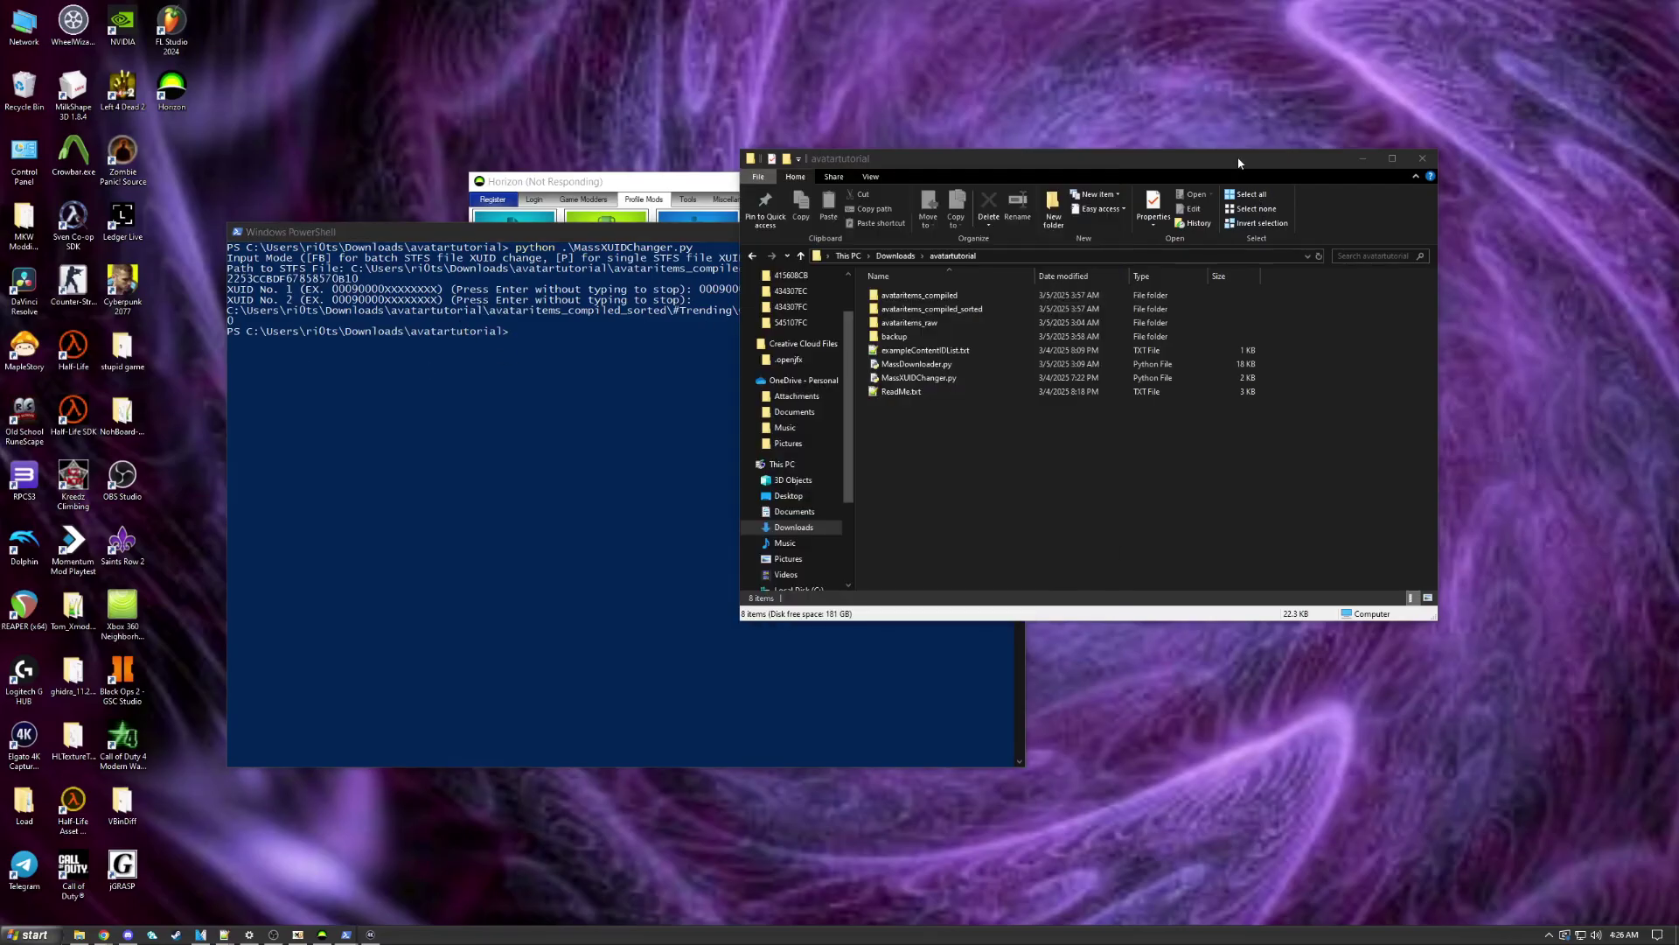
Step: Go to the Grumpy Cat folder via its pasted path and load the item file into HxD
click(1014, 254)
text(C:\Users\ri0ts\Downloads\avatartutorial\avataritems_compiled_sorted\#Trending\Grumpy Cat\00001000B6452253CCBDF67858570B10)
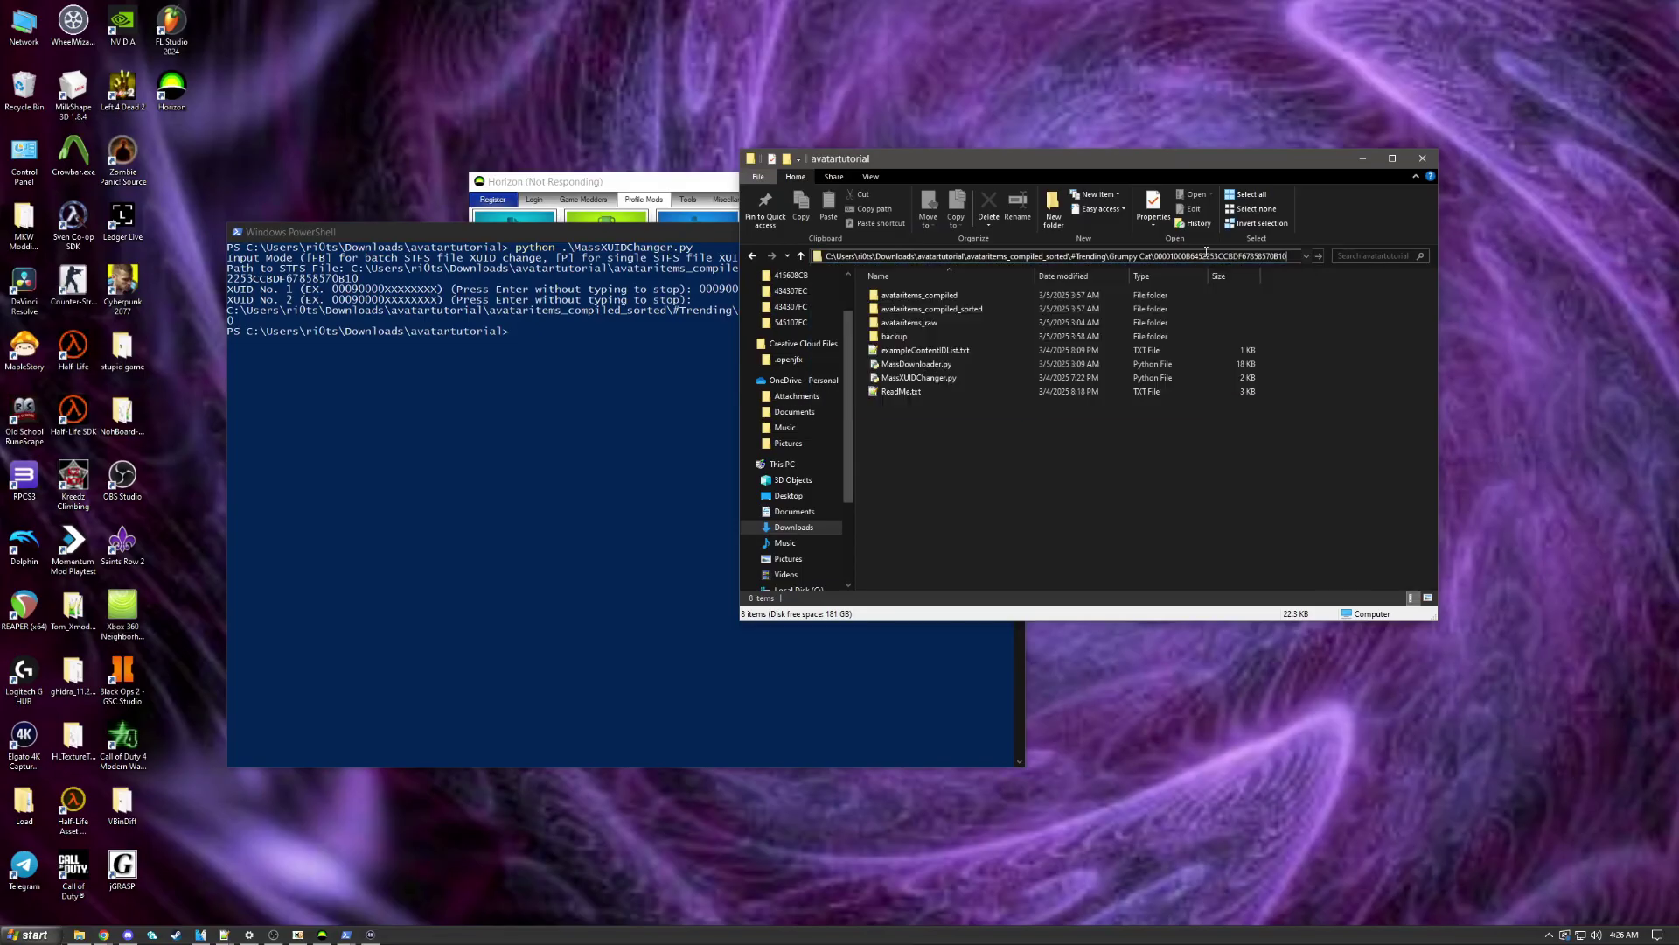
drag(1159, 255, 1293, 255)
key(Delete)
key(Return)
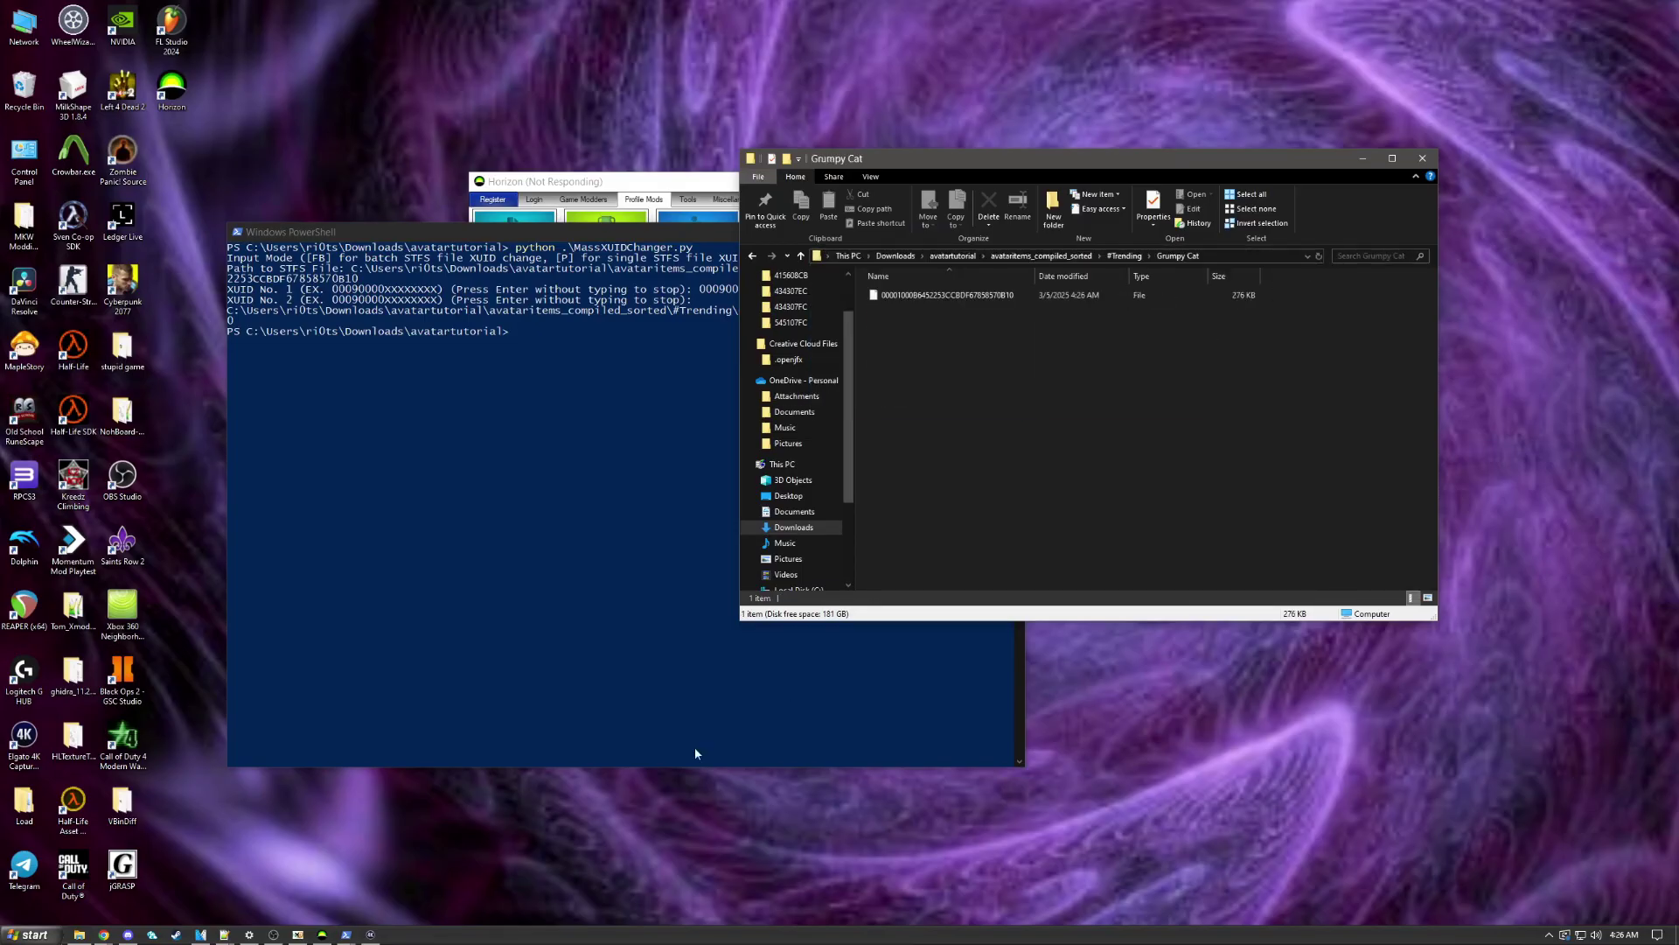
click(298, 934)
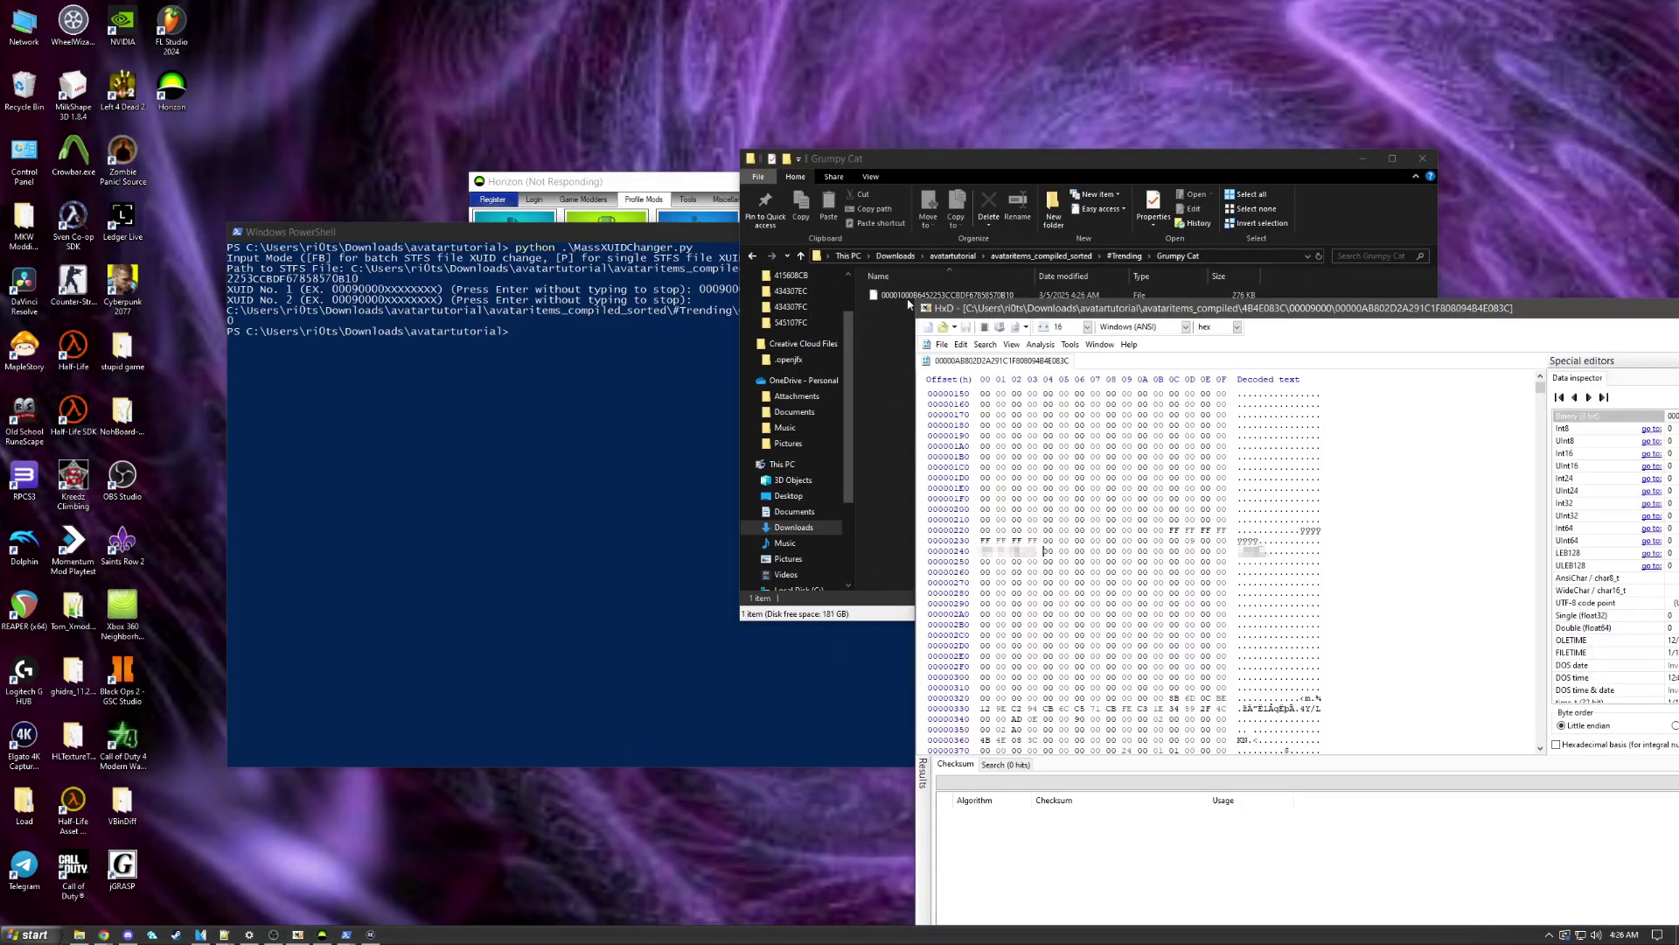
drag(875, 295, 233, 154)
scroll(339, 412, down, 4)
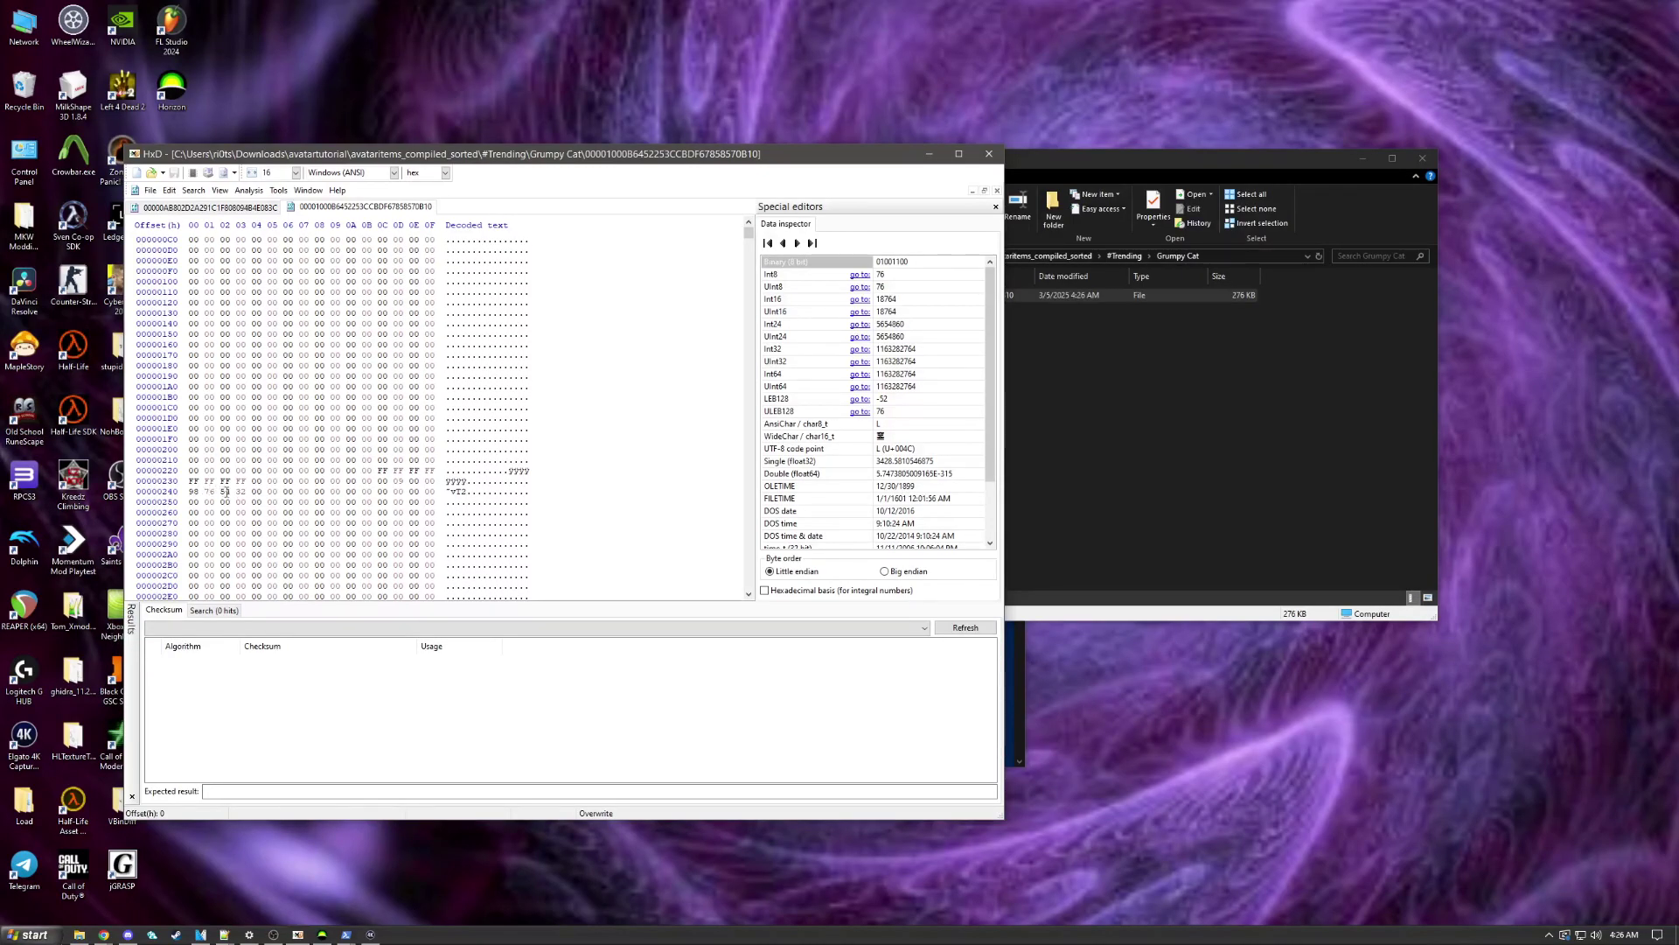
drag(410, 159, 950, 610)
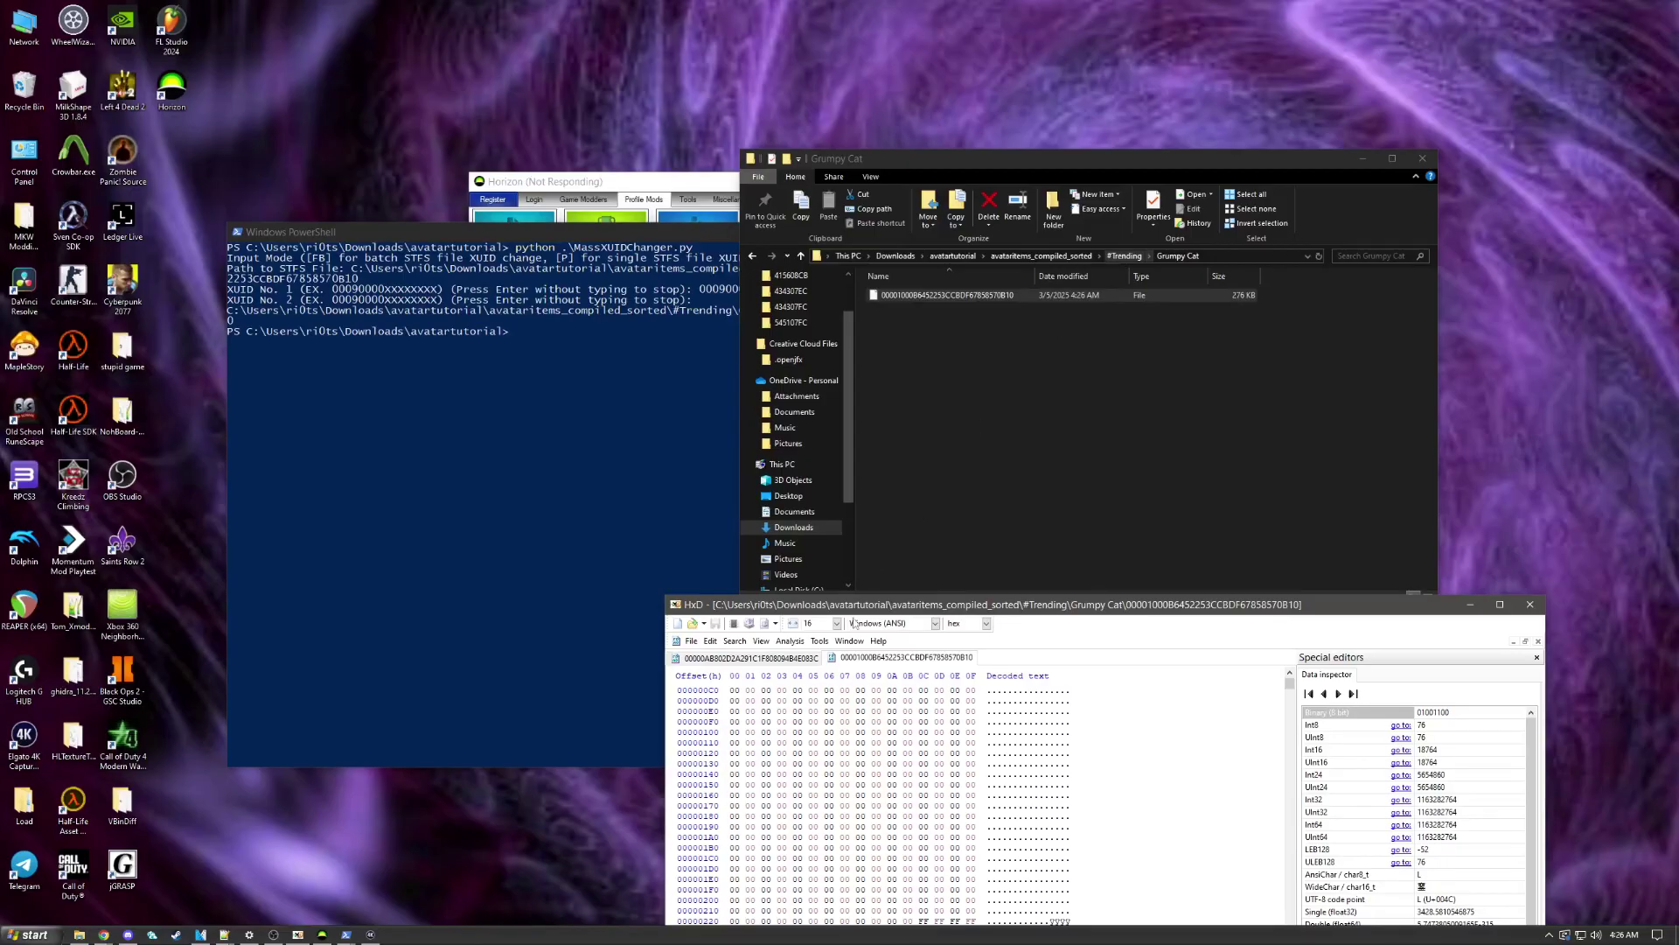
Step: Open the Forever Alone Mask file in HxD to compare against Grumpy Cat, then close it
click(787, 657)
click(908, 657)
click(1125, 256)
double_click(901, 354)
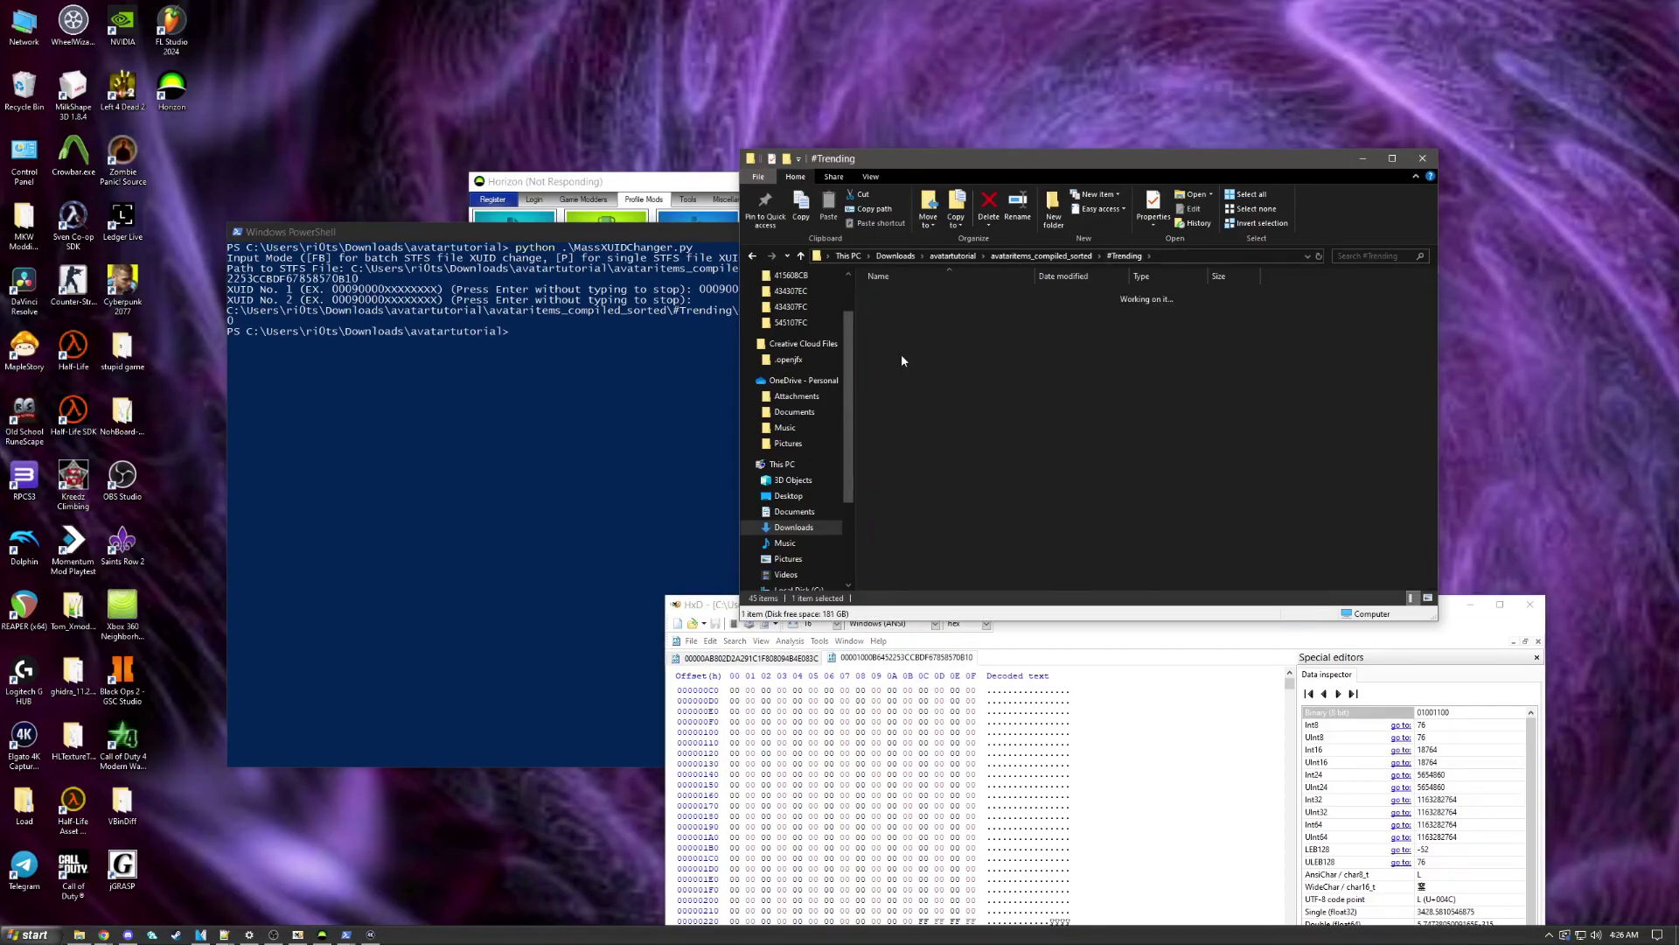
drag(922, 298, 970, 806)
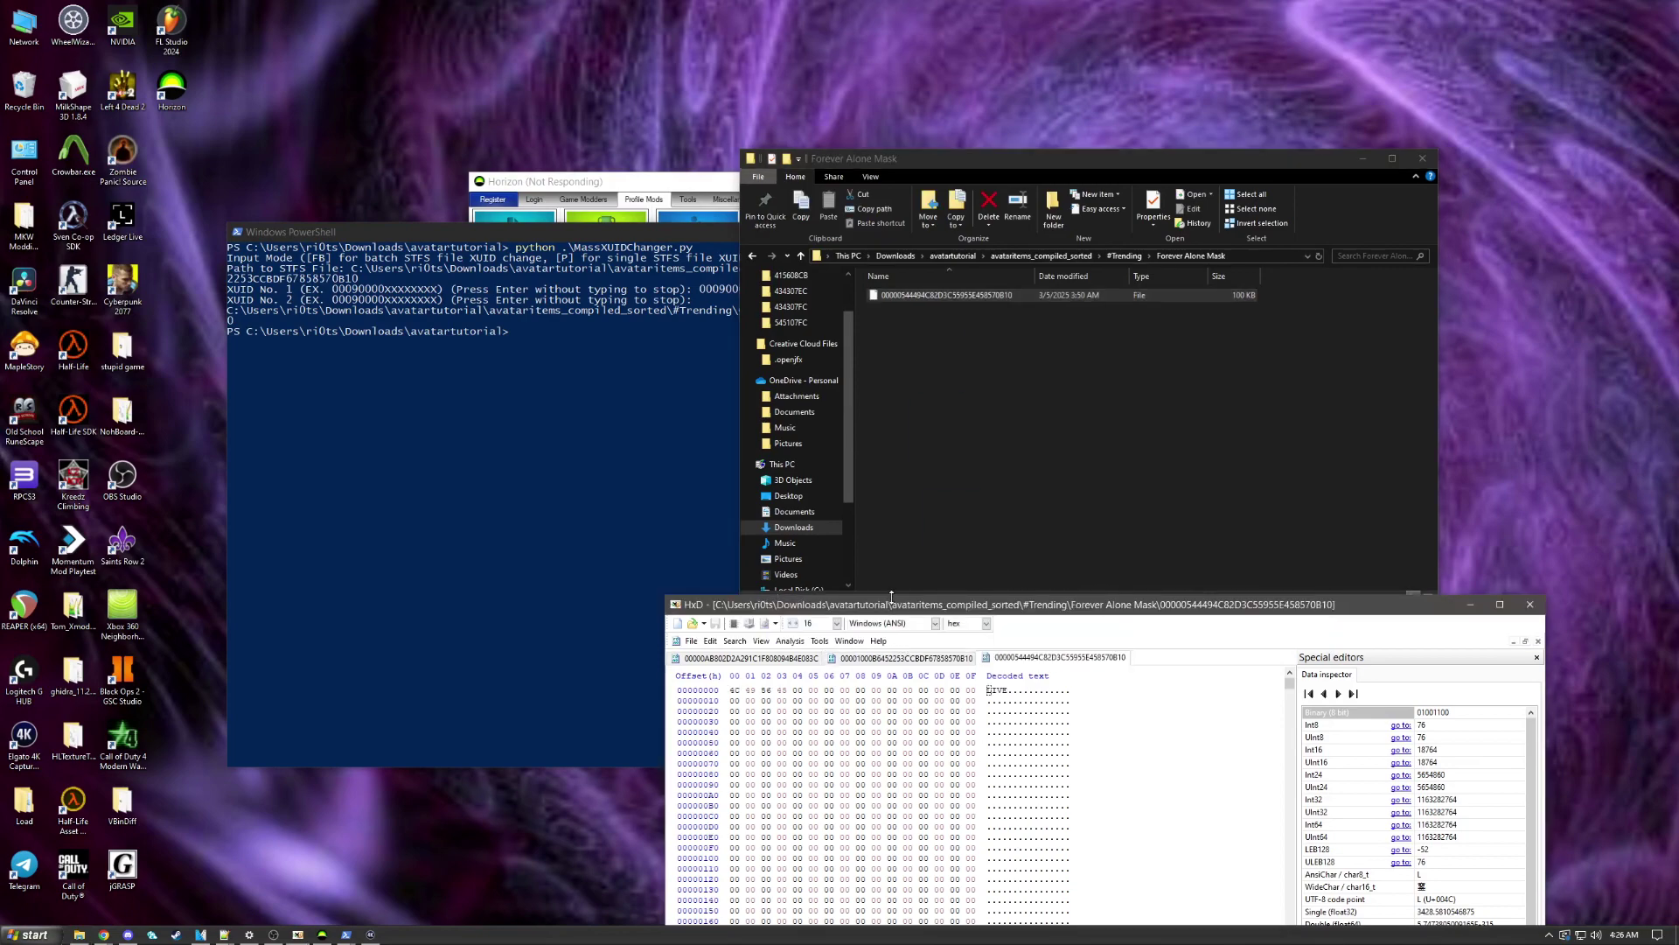
drag(888, 610, 440, 217)
scroll(452, 465, down, 3)
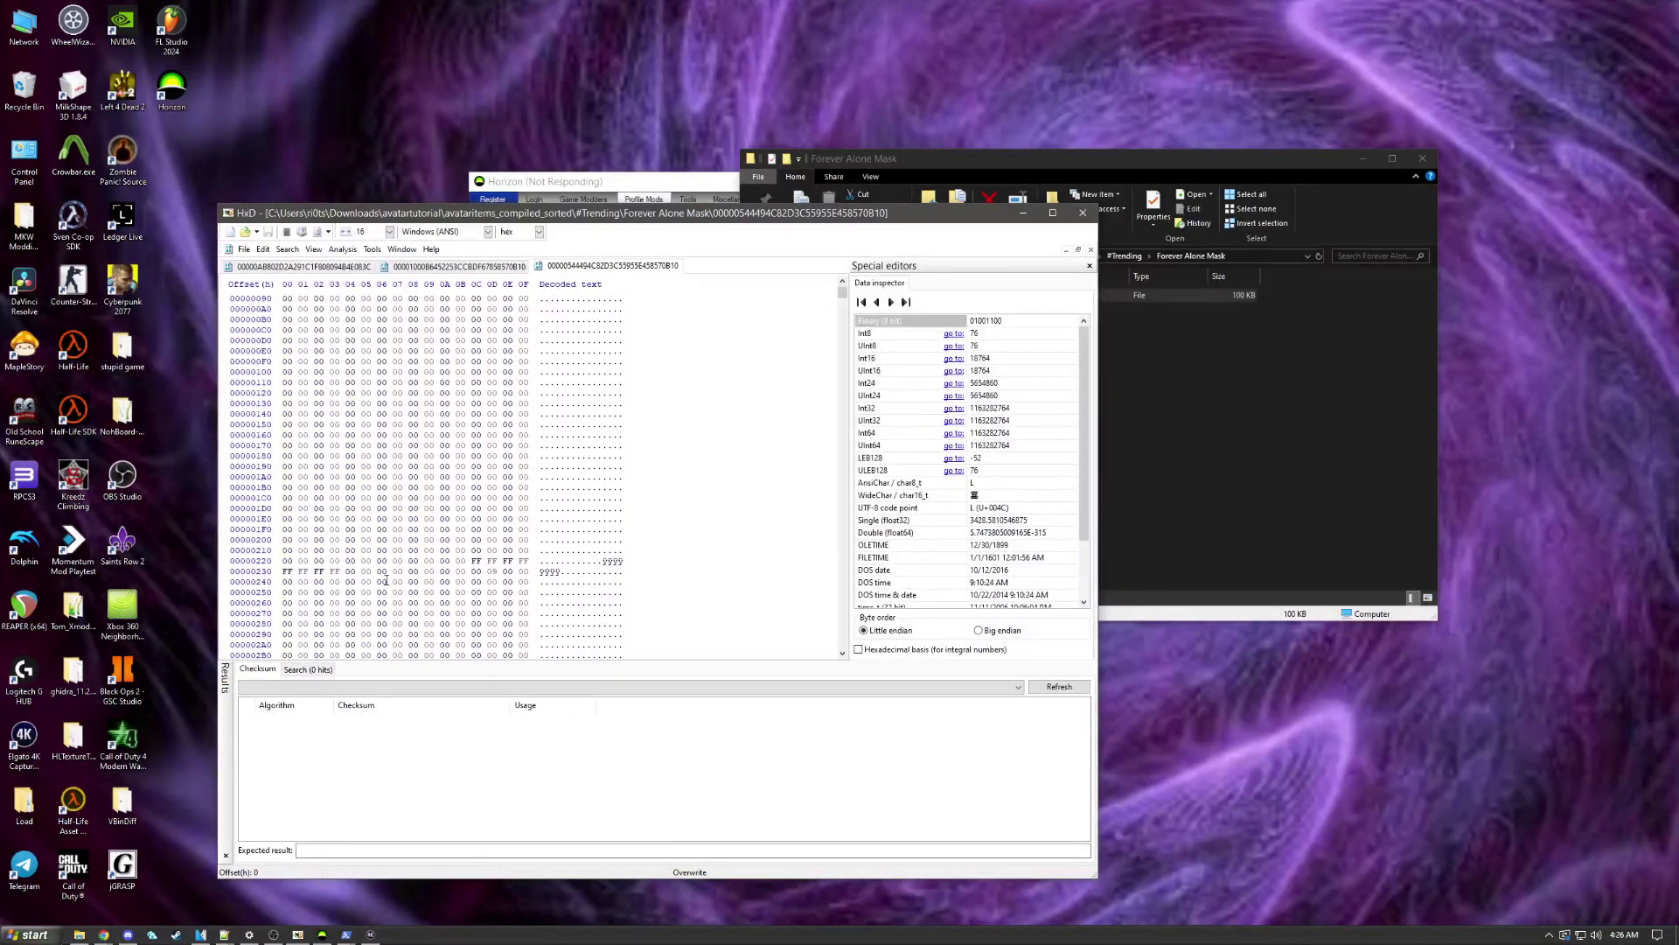
key(ctrl+w)
Step: Reopen the patched Grumpy Cat file in HxD from the #Trending folder
drag(568, 214, 1002, 407)
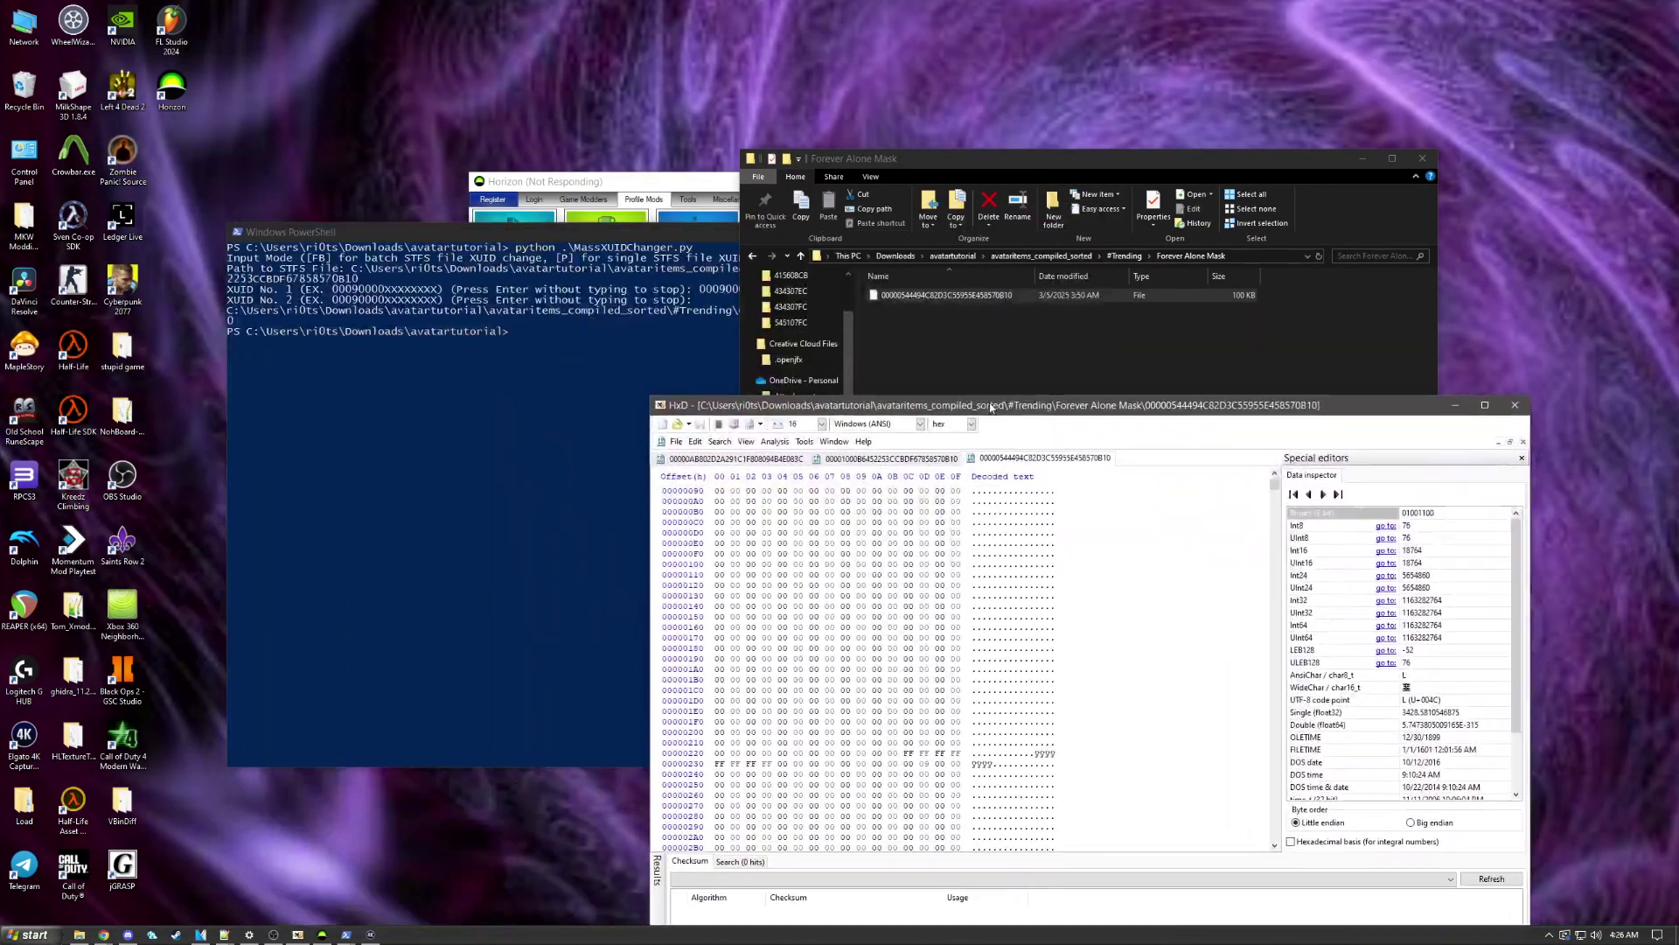
click(1004, 340)
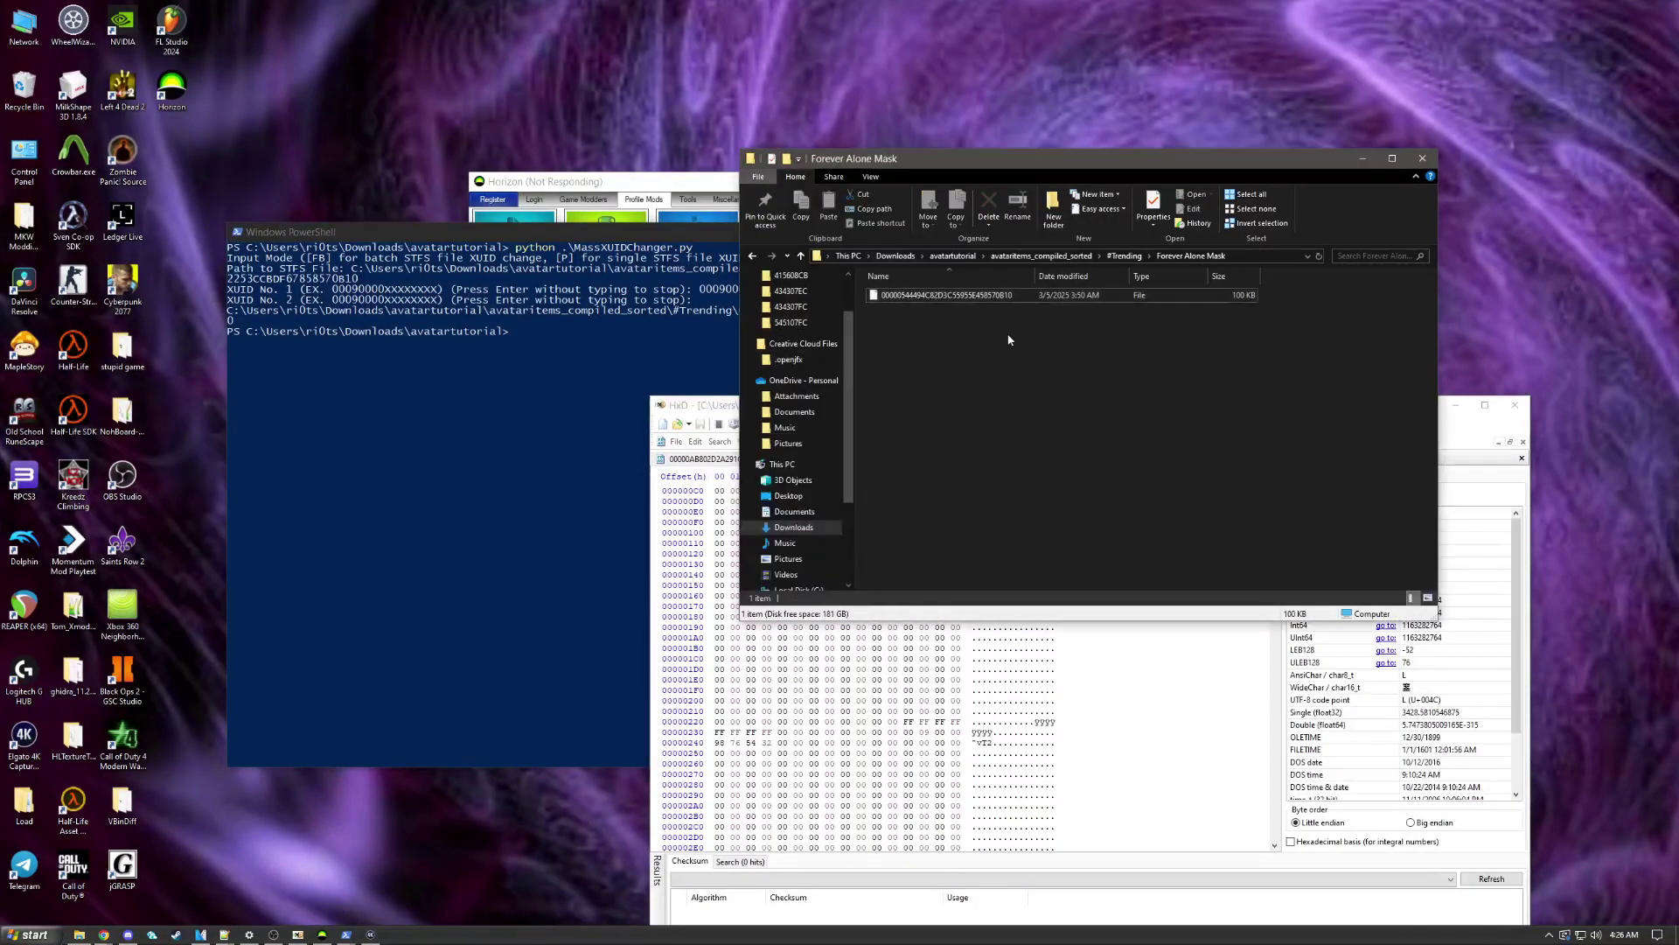
click(1125, 255)
double_click(939, 365)
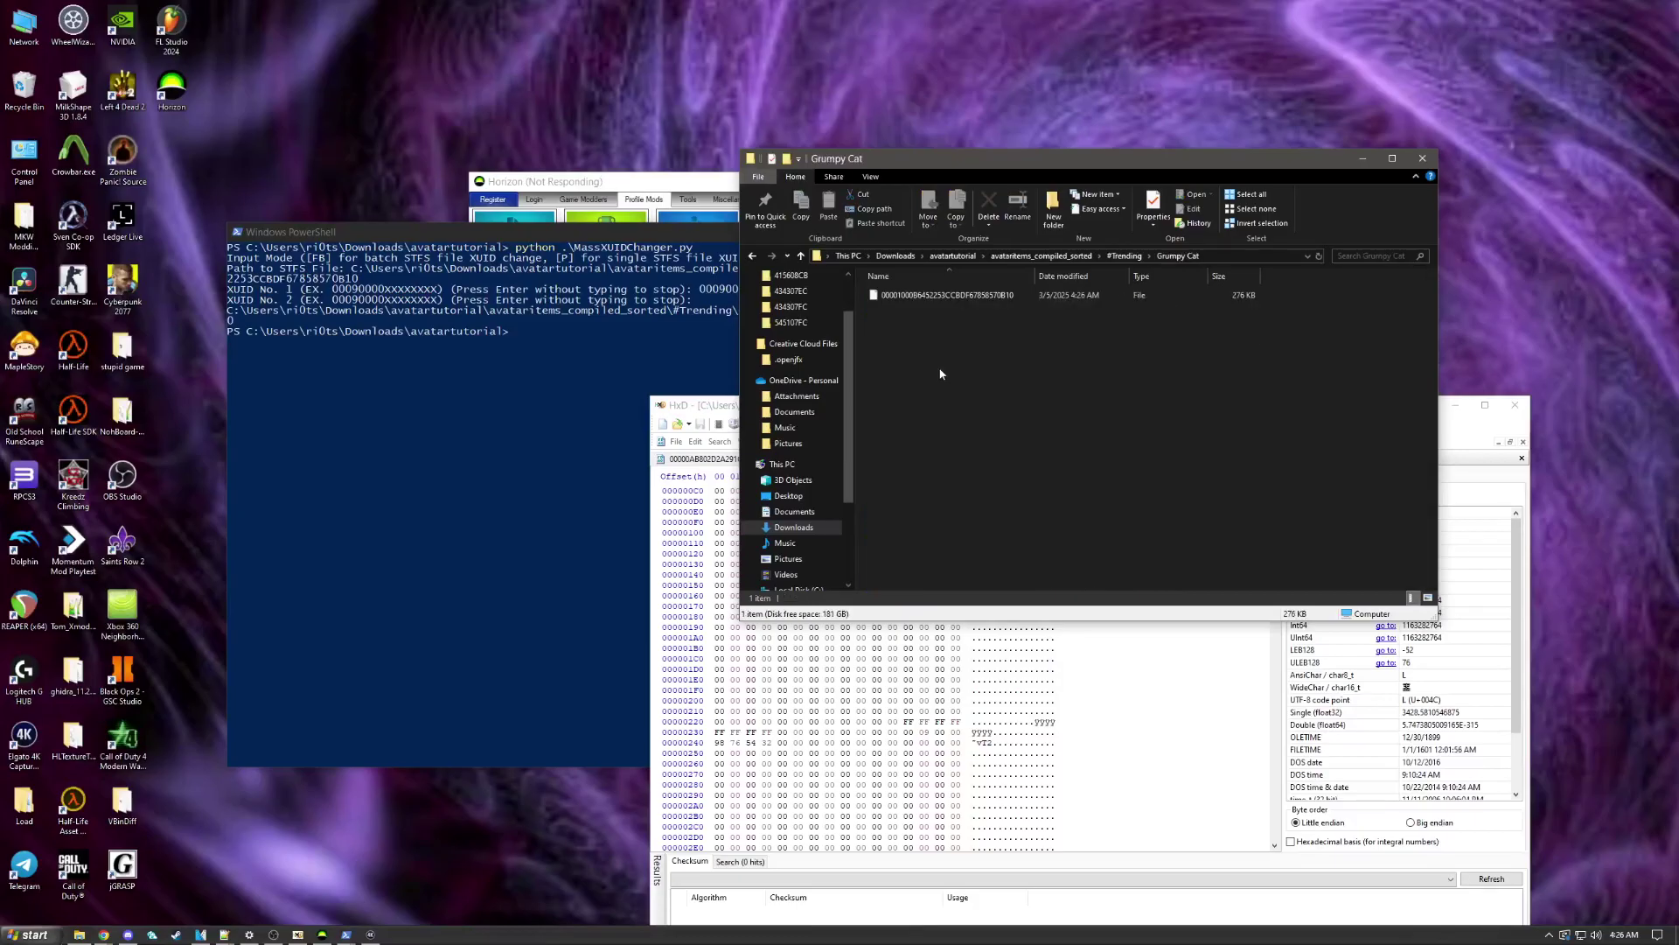
drag(1001, 302, 1131, 681)
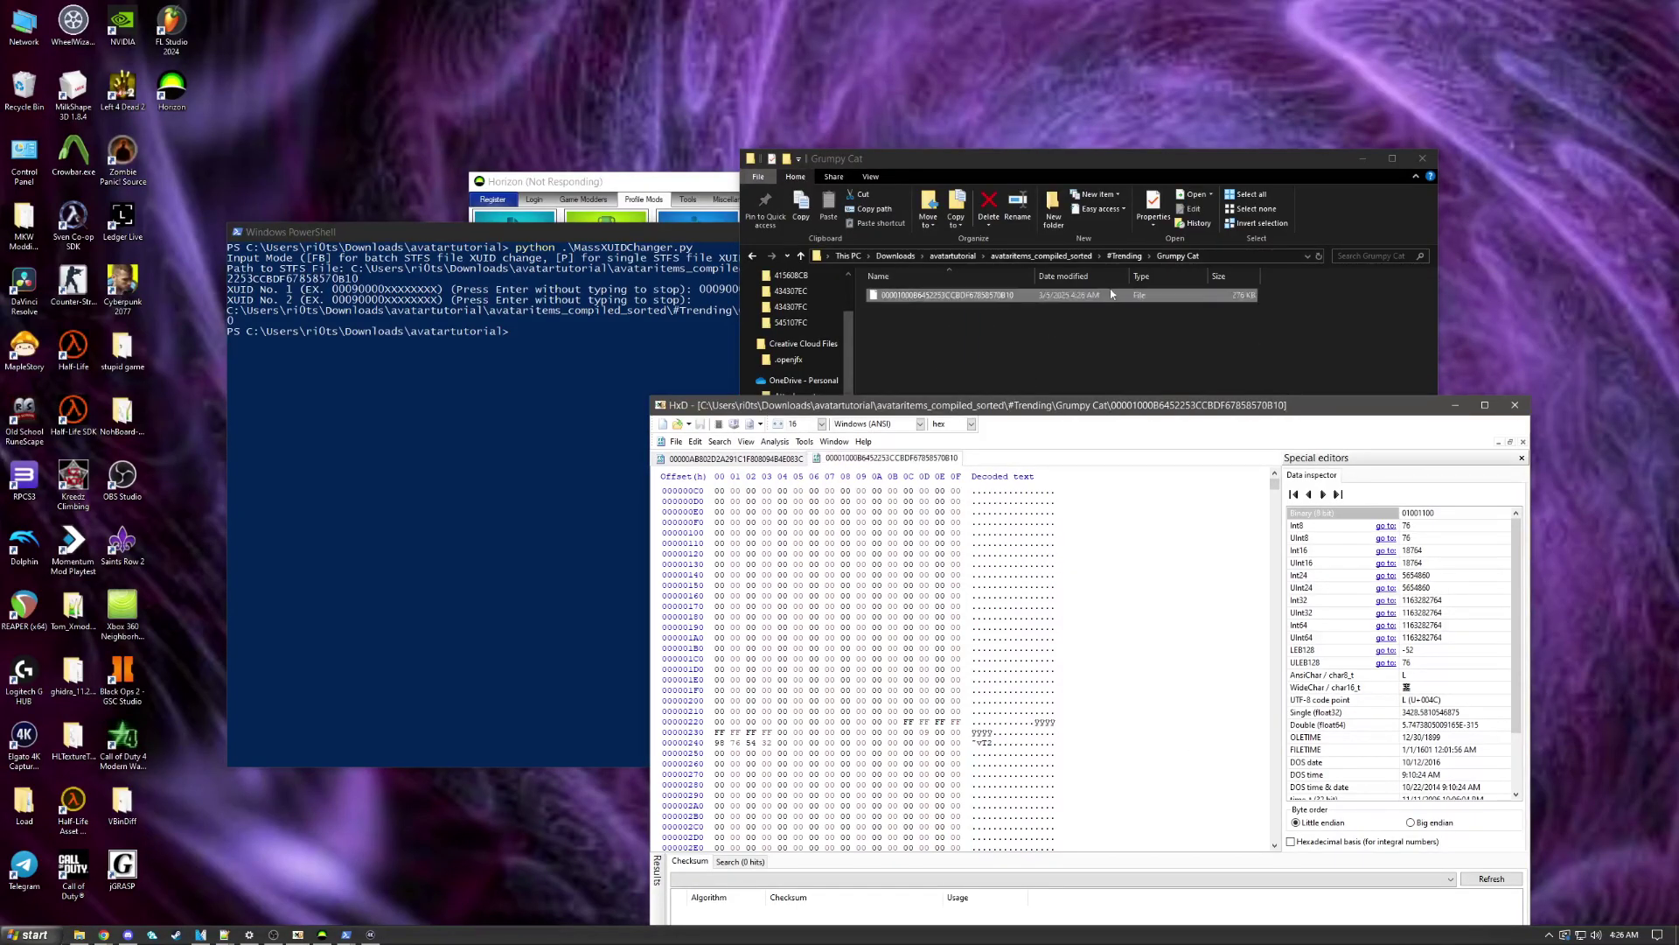
click(1216, 267)
click(1216, 266)
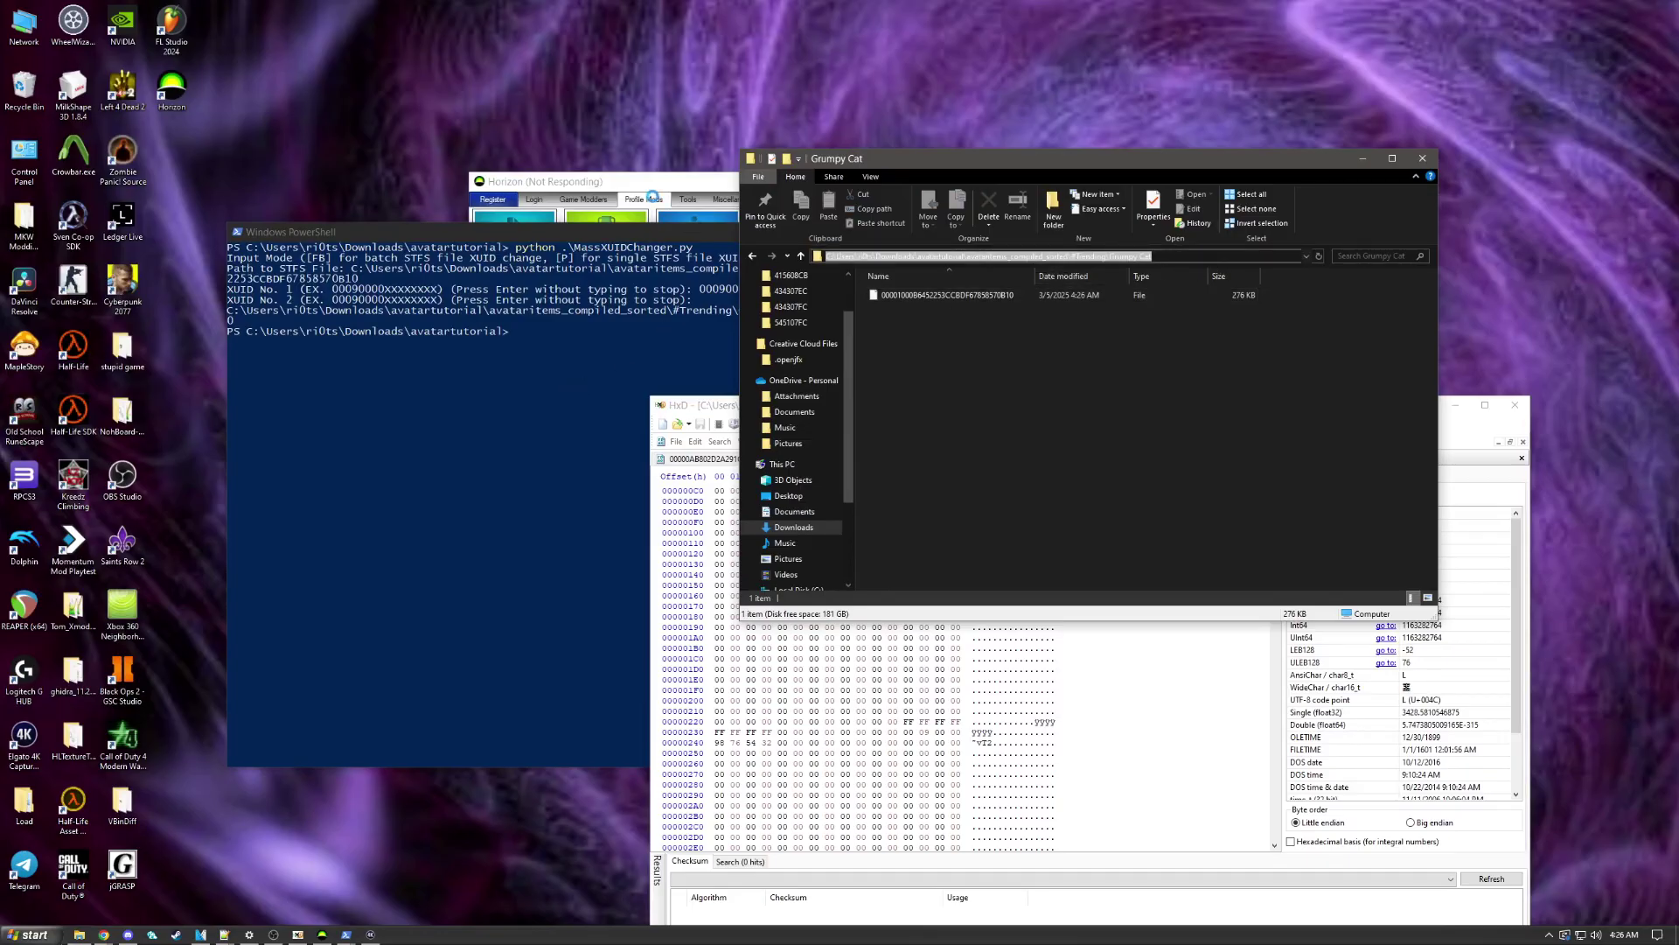
Step: Force-quit the unresponsive Horizon and relaunch it
click(595, 180)
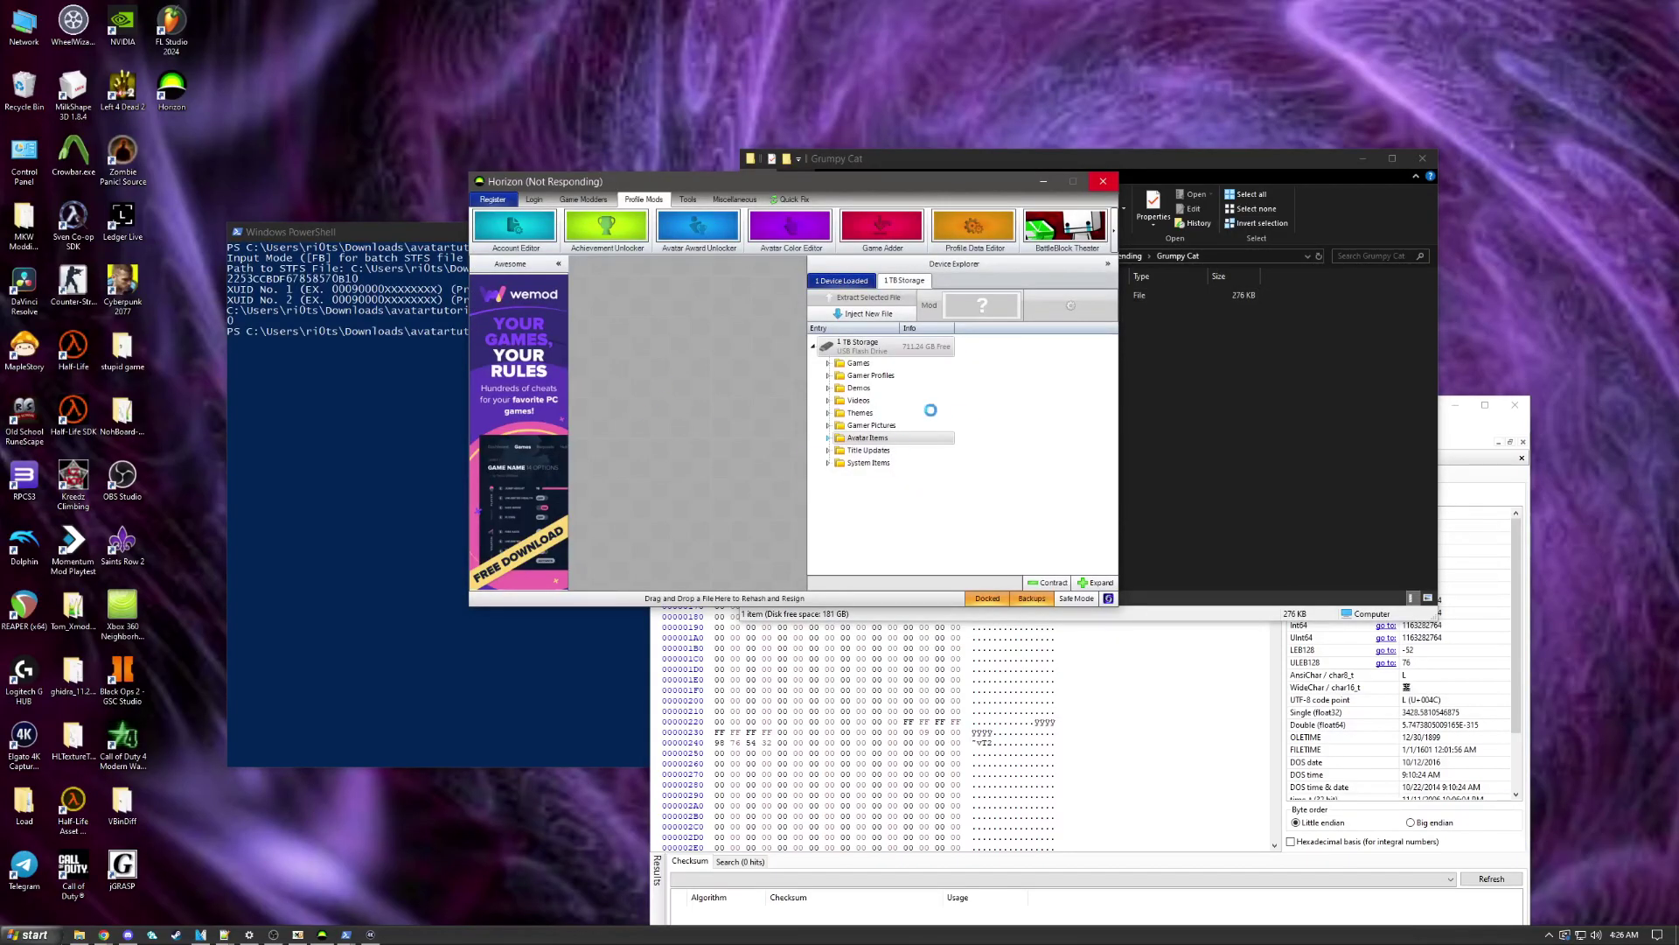
click(859, 313)
click(1103, 181)
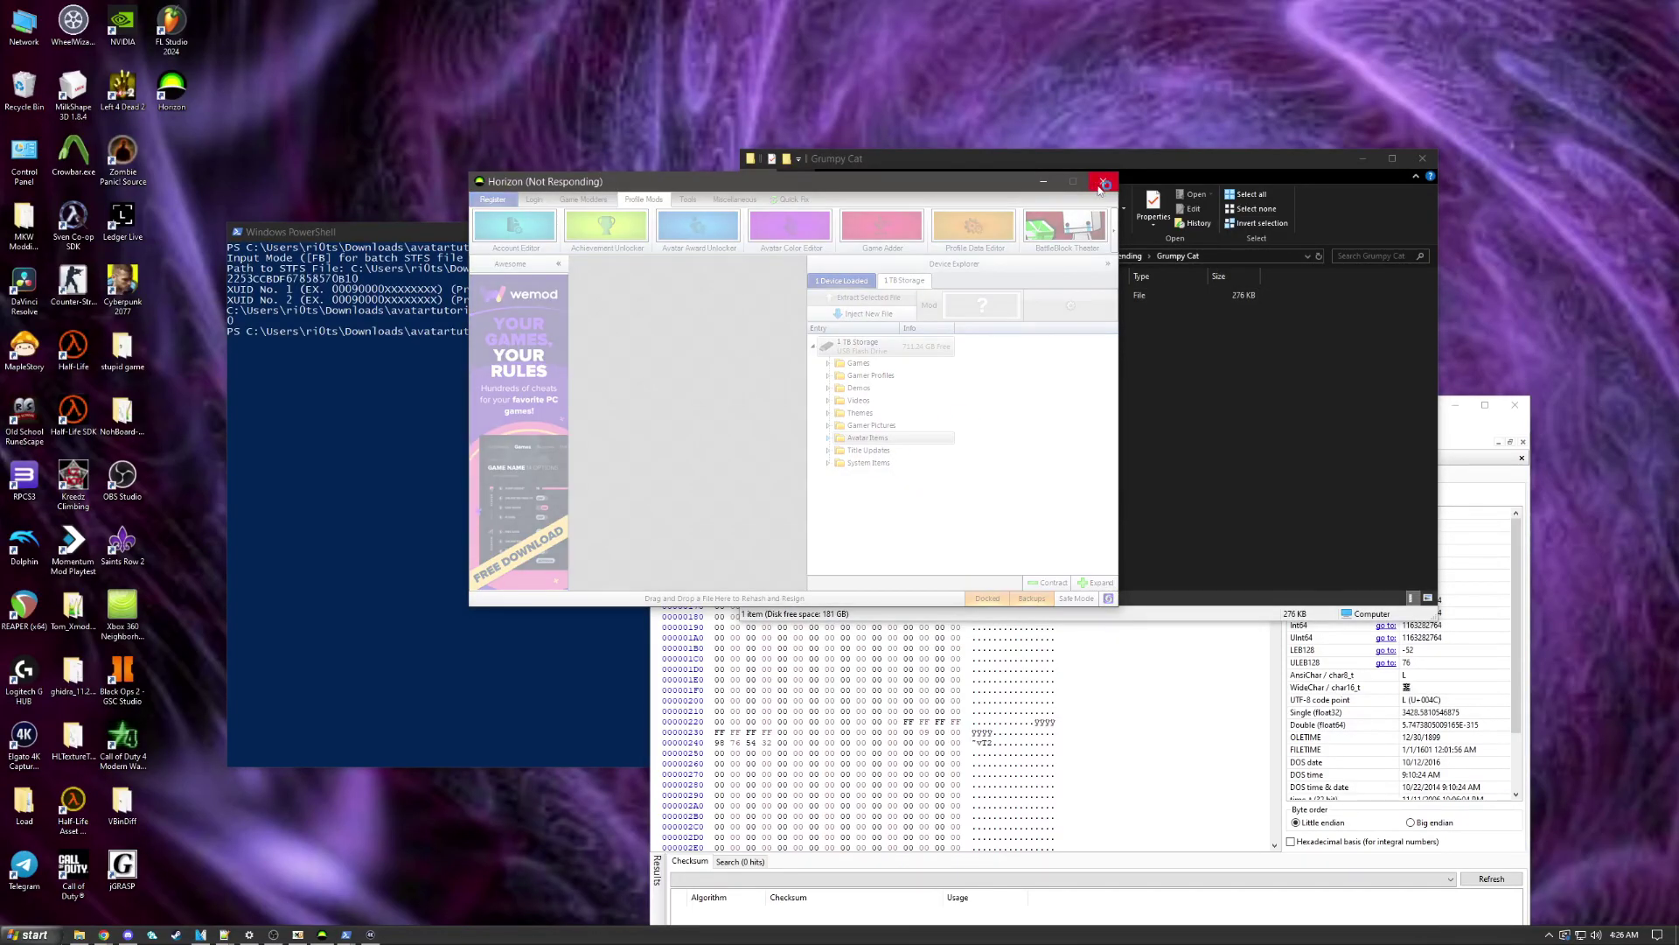
click(807, 408)
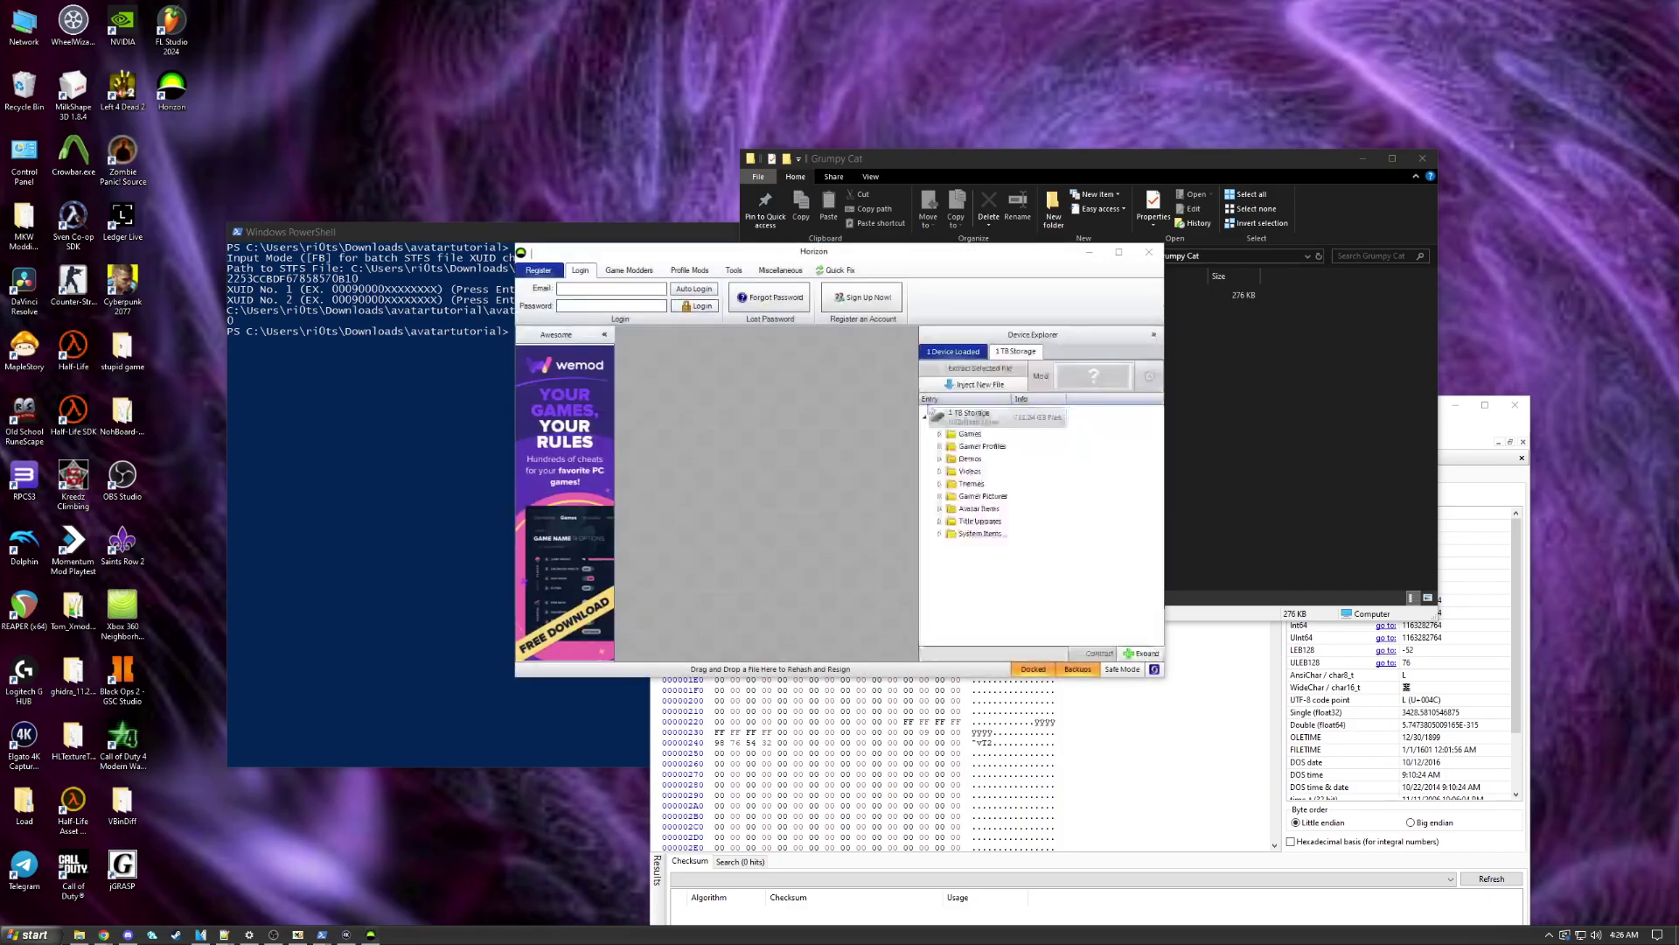
drag(810, 252, 510, 202)
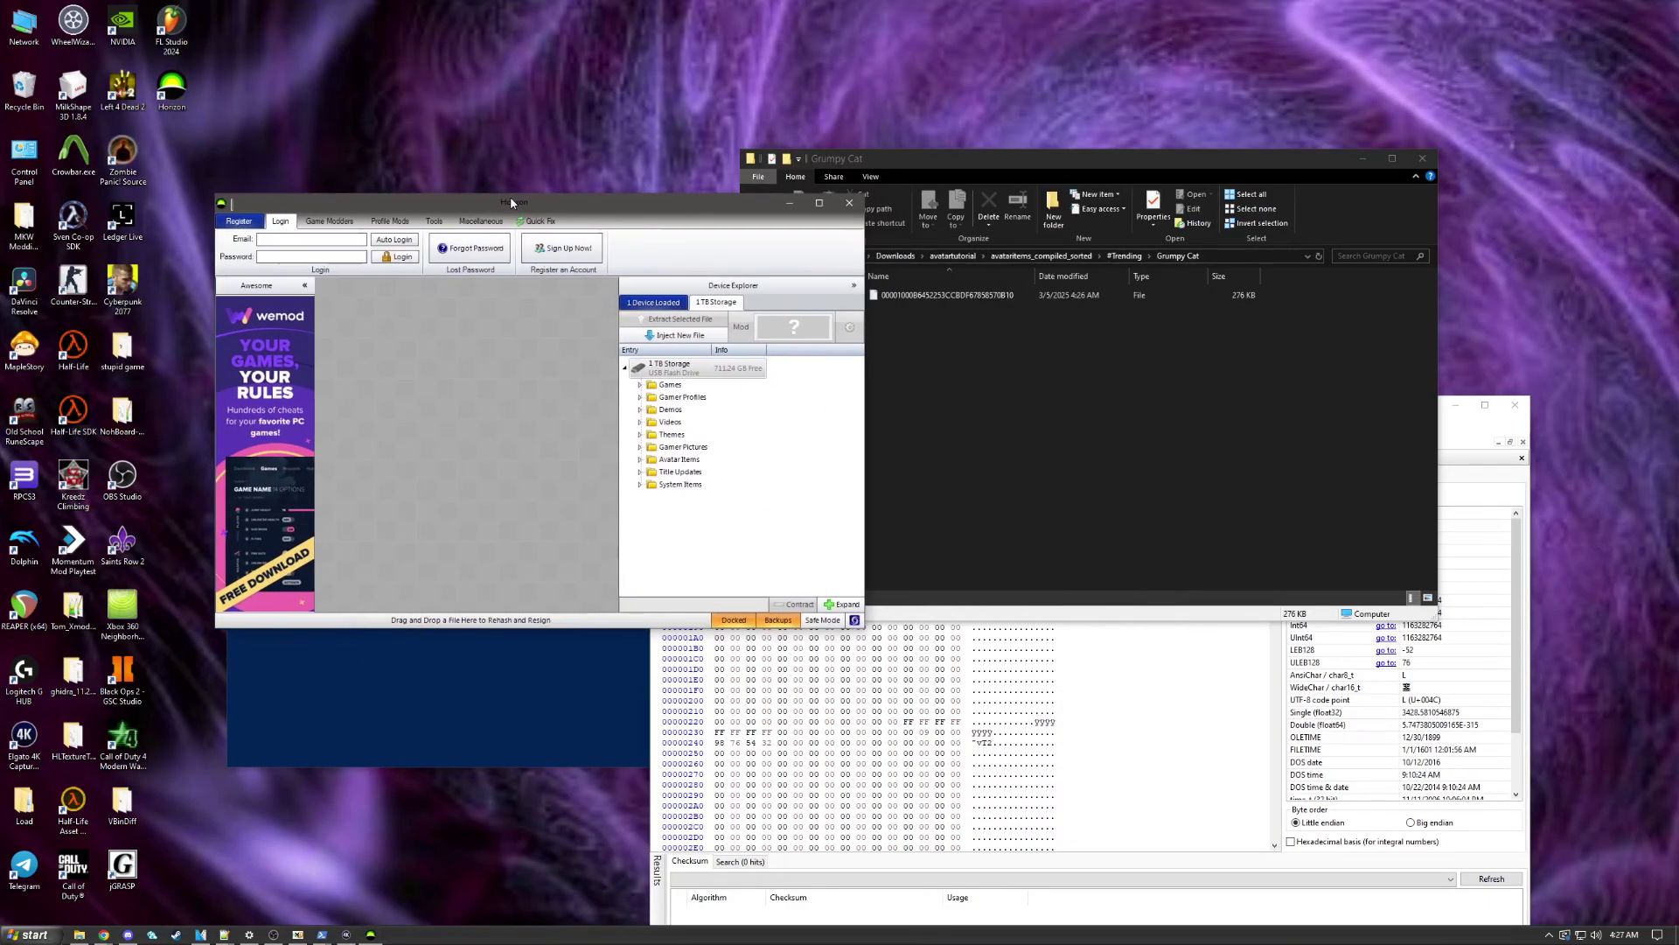
Step: Choose Inject New File and pick the patched Grumpy Cat file via its pasted folder path
click(675, 335)
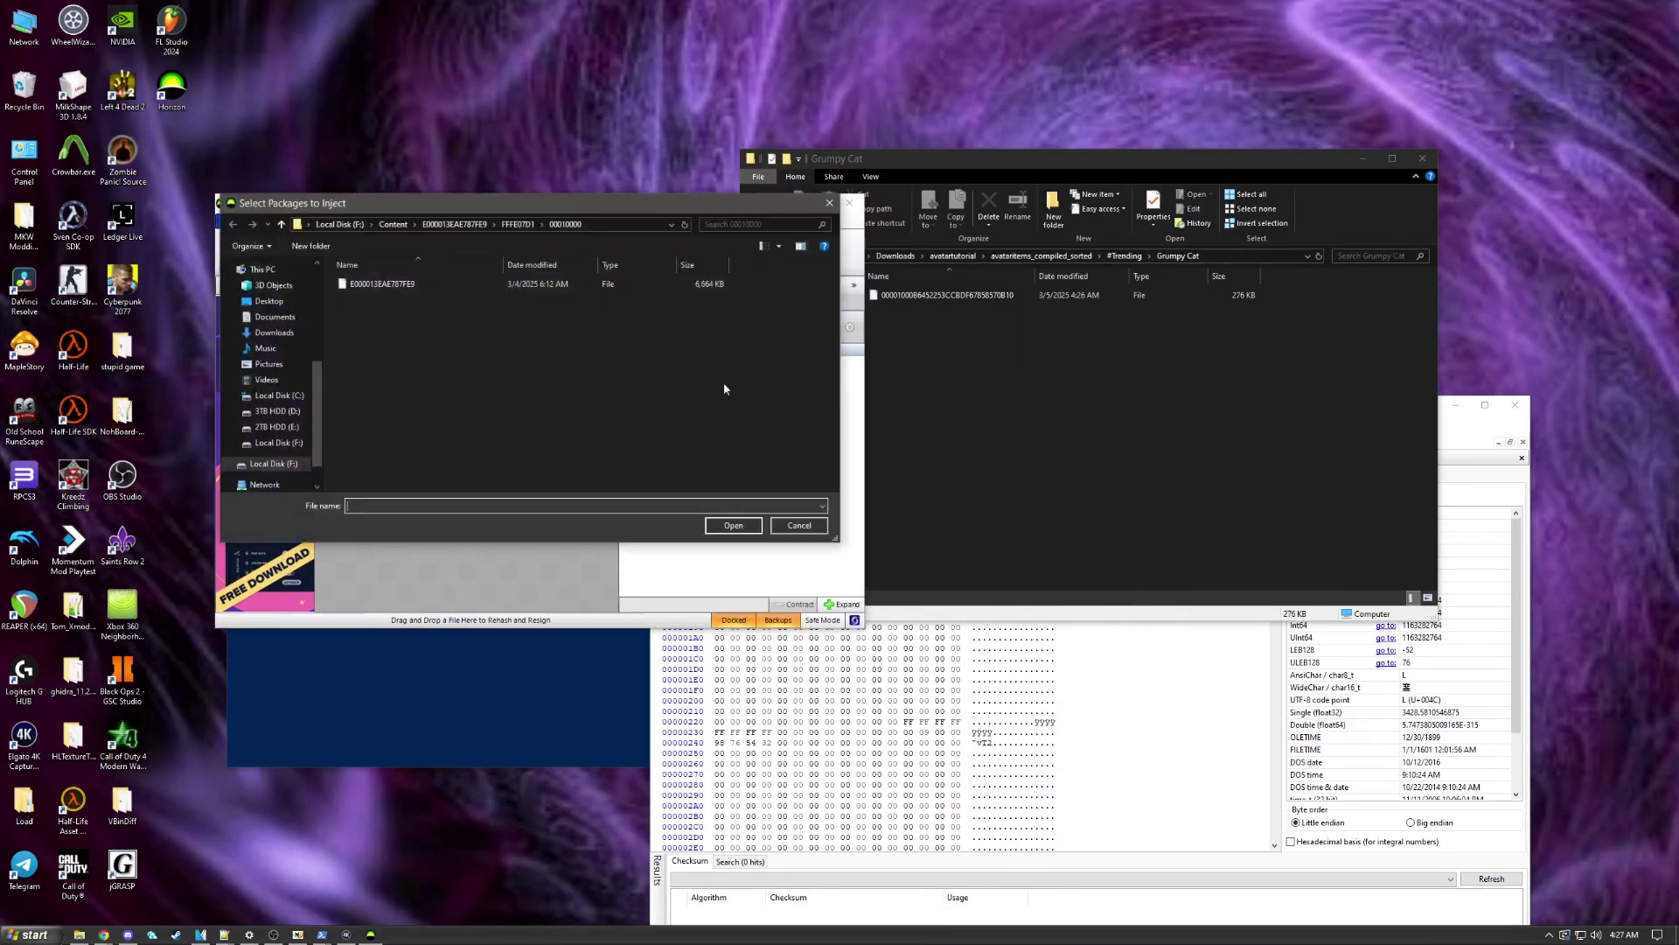
click(615, 226)
key(ctrl+v)
key(Return)
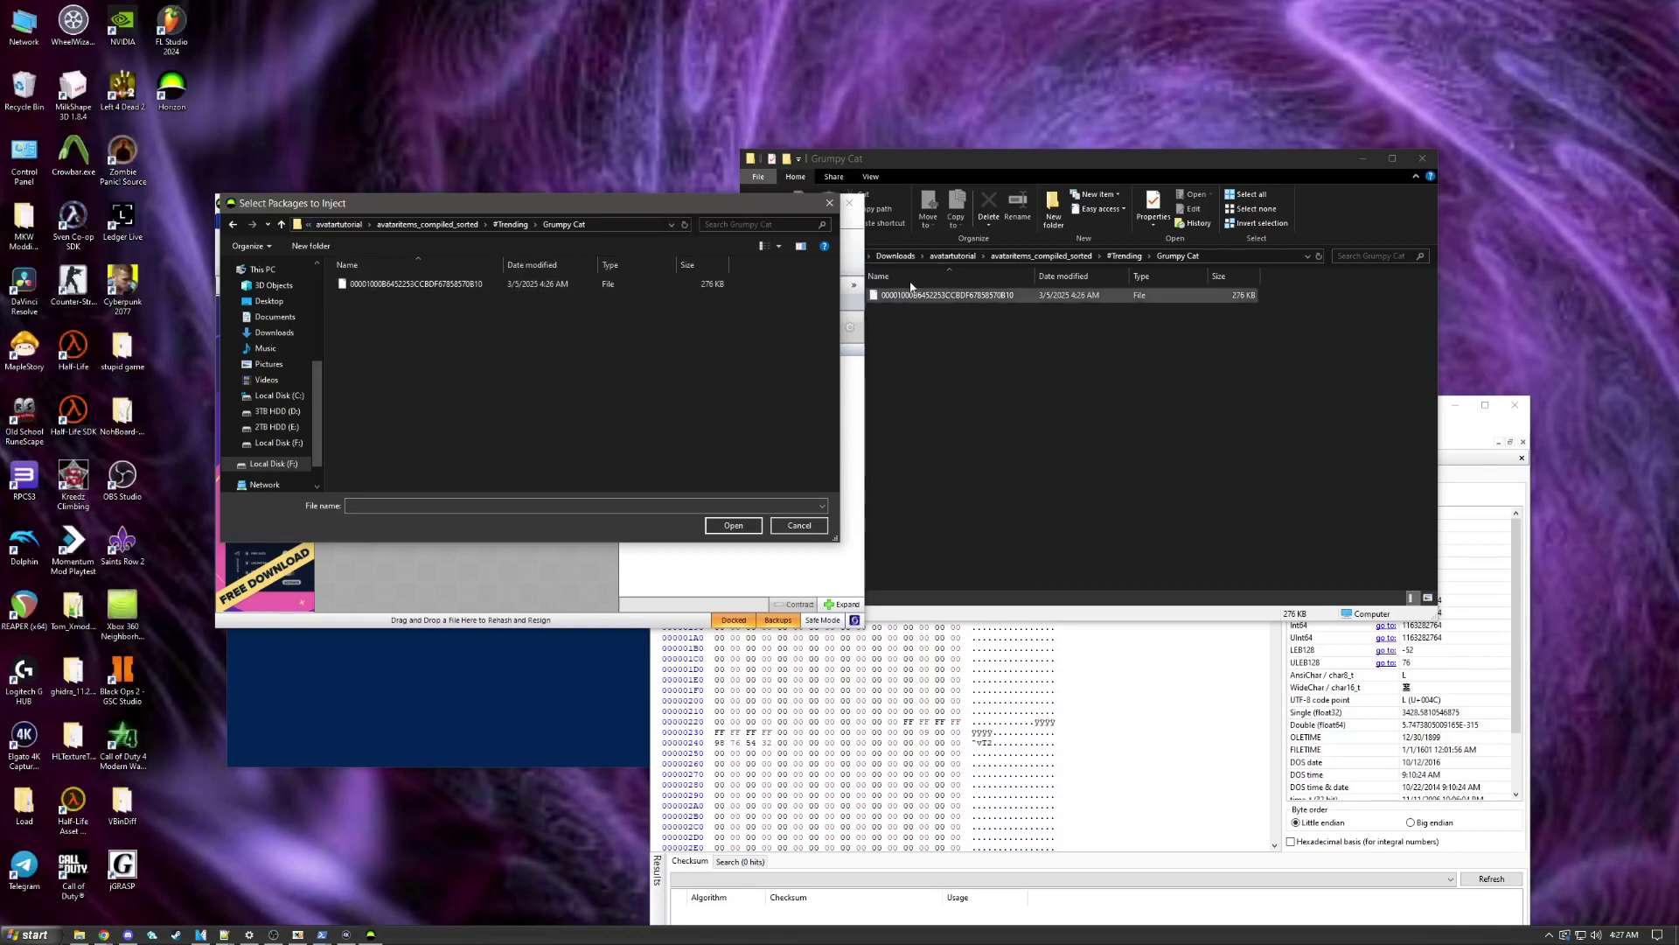
double_click(542, 289)
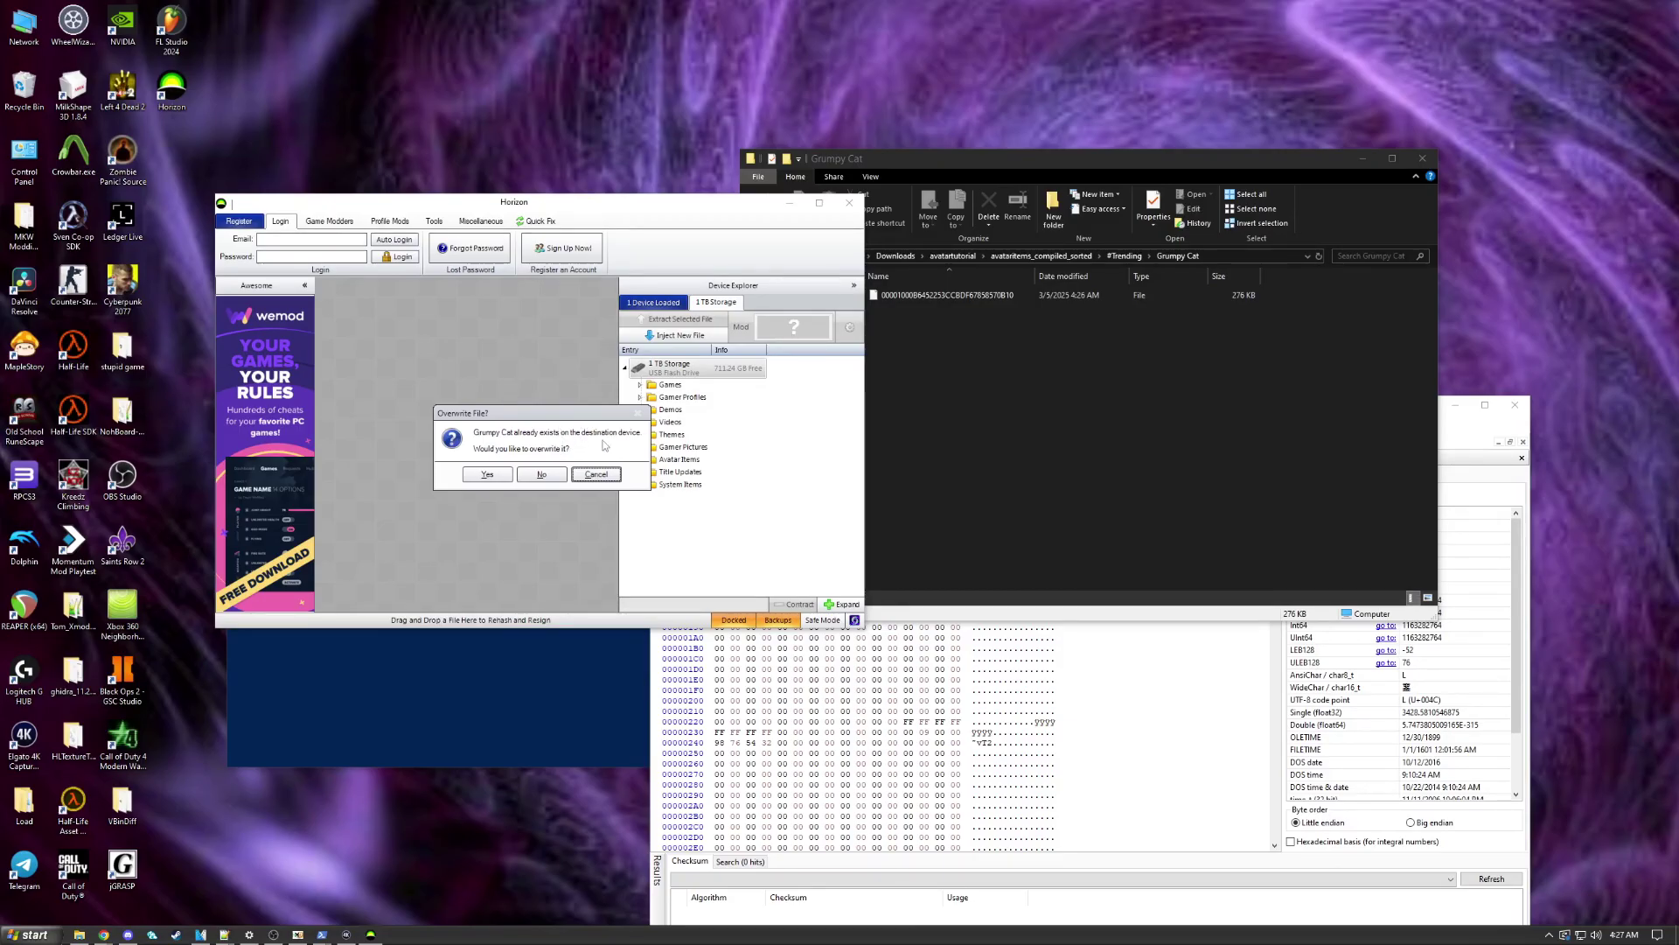
Step: Overwrite the old Grumpy Cat package on the 1 TB drive and dismiss the Transfer Complete message
click(489, 473)
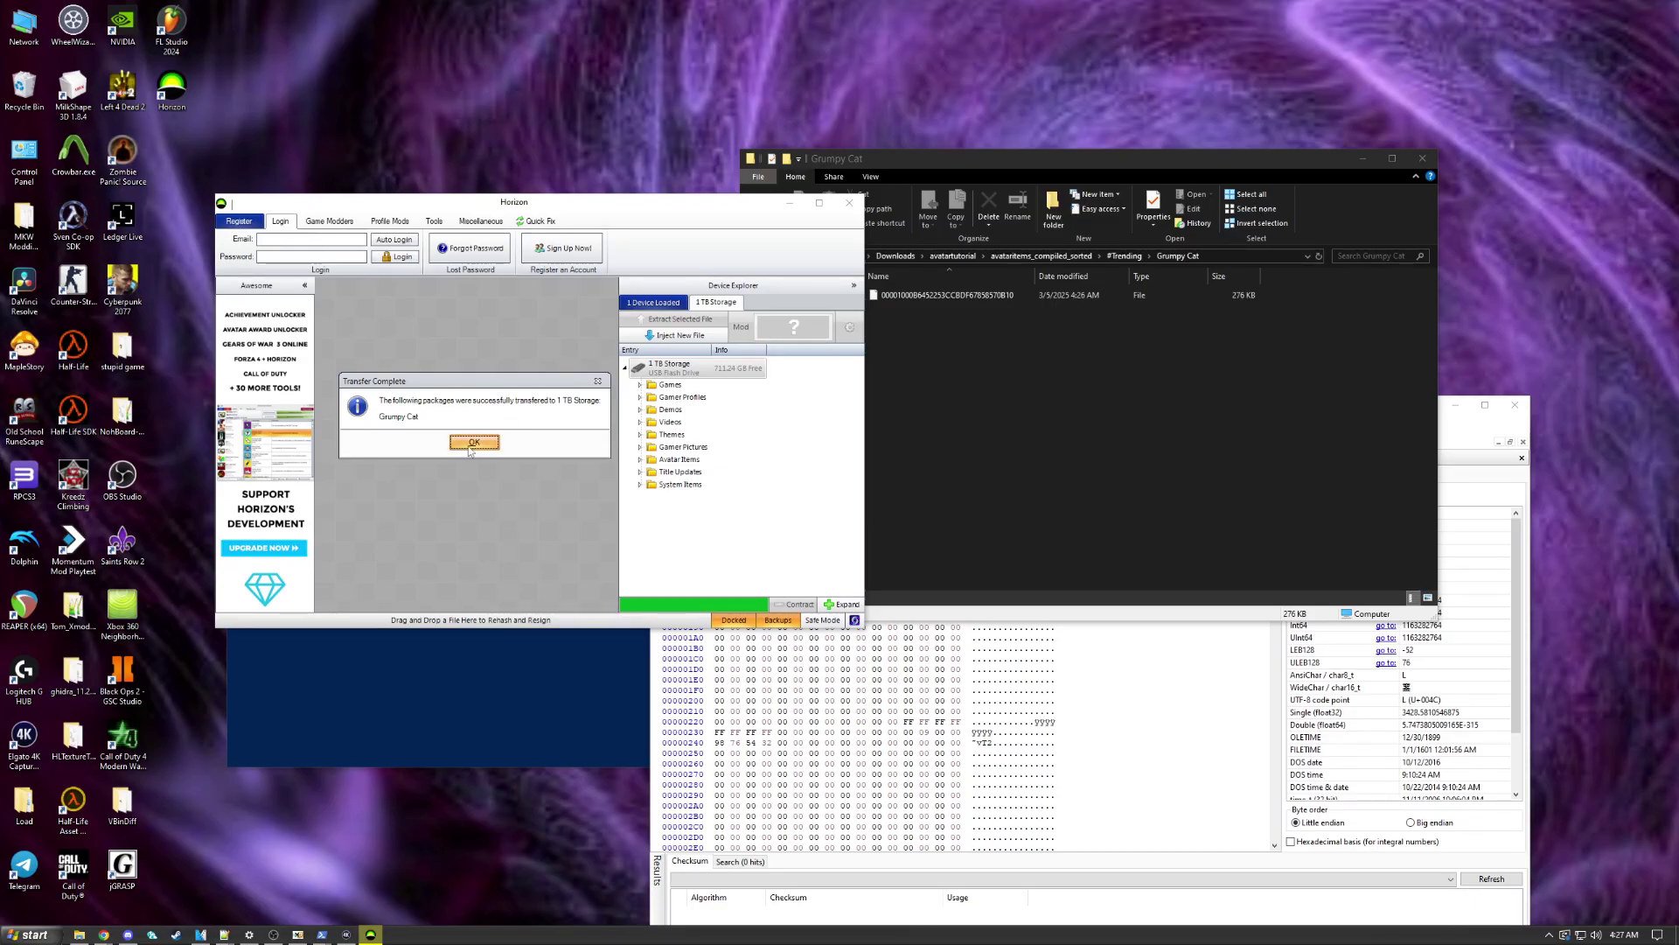
click(473, 443)
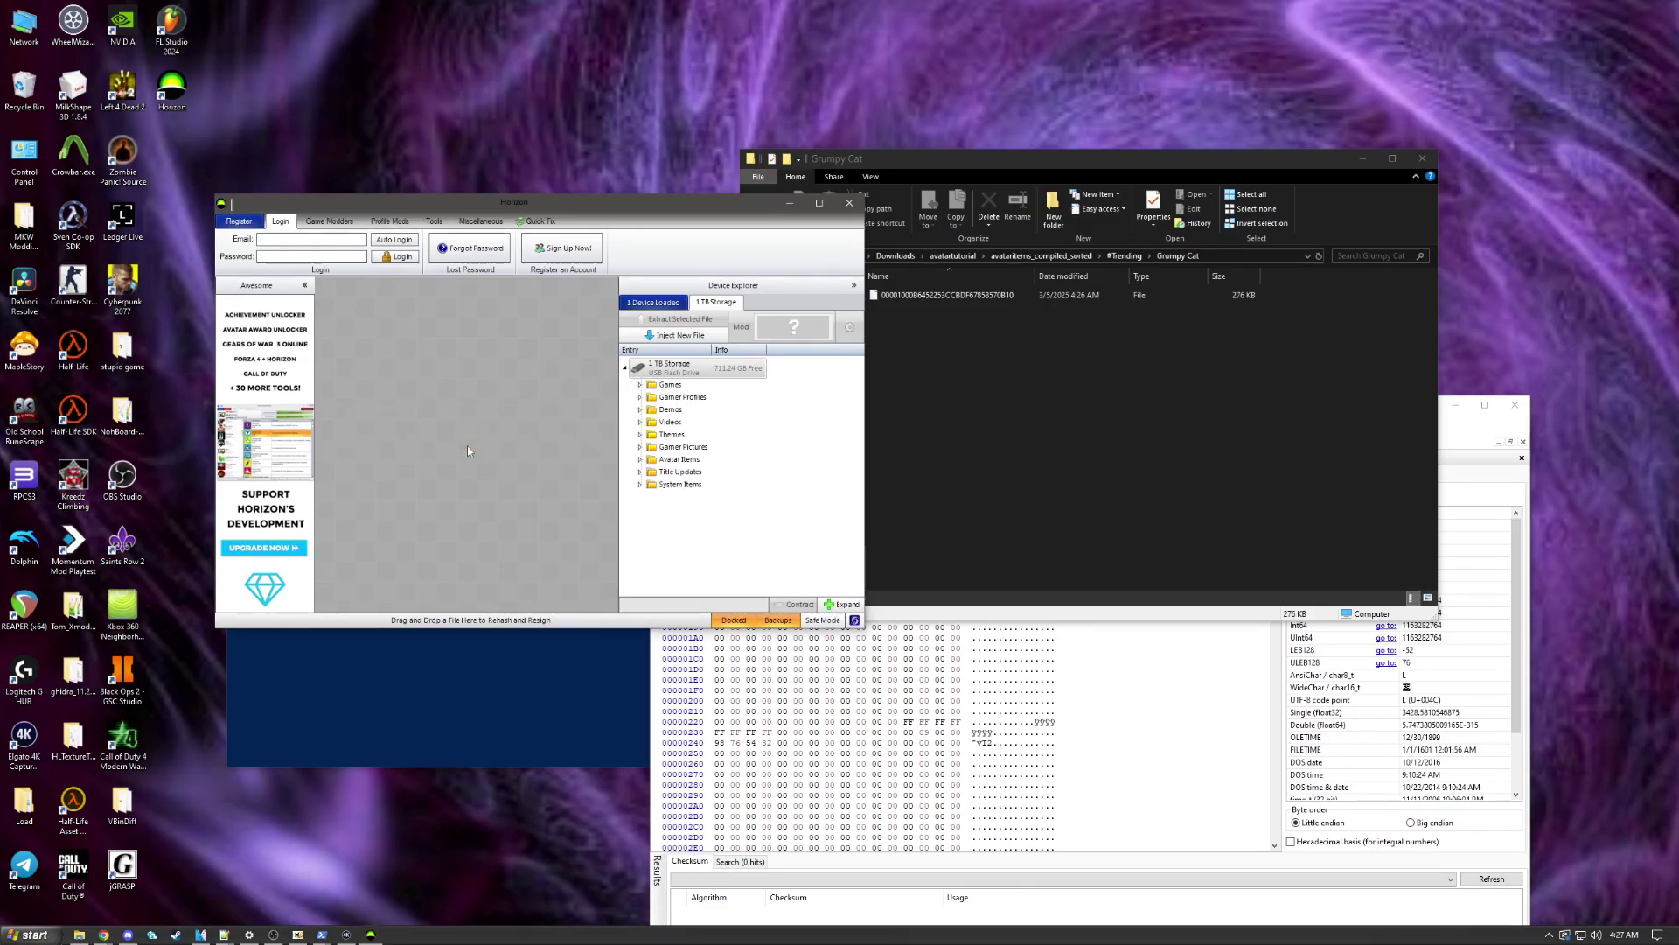
click(1080, 412)
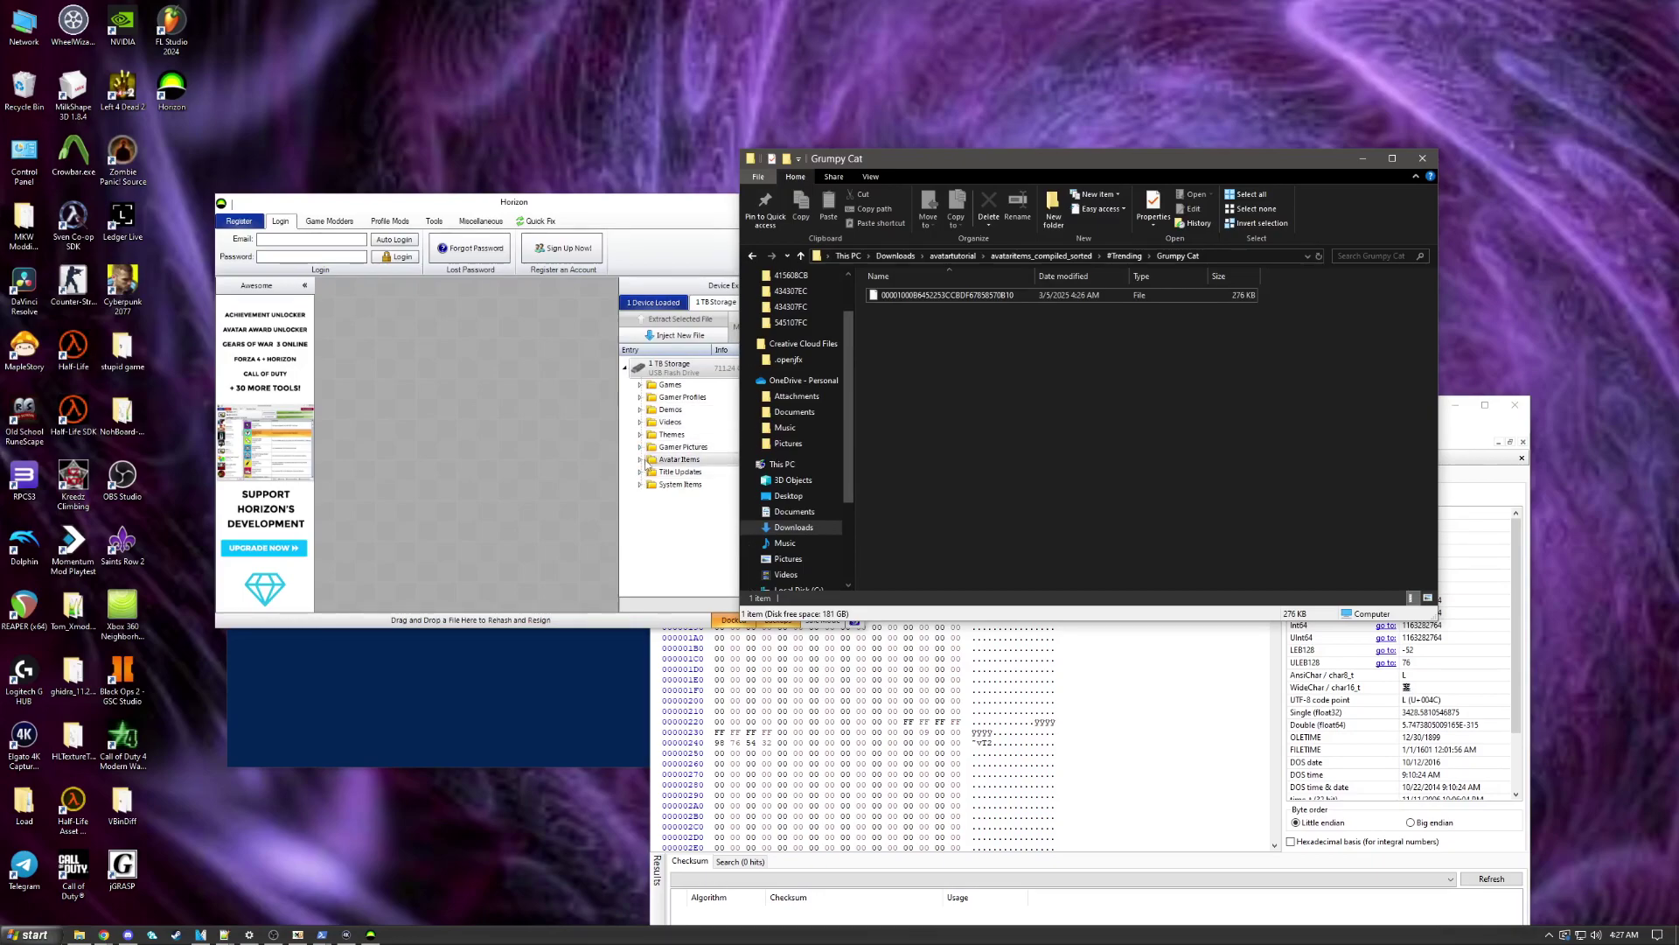
scroll(807, 511, down, 3)
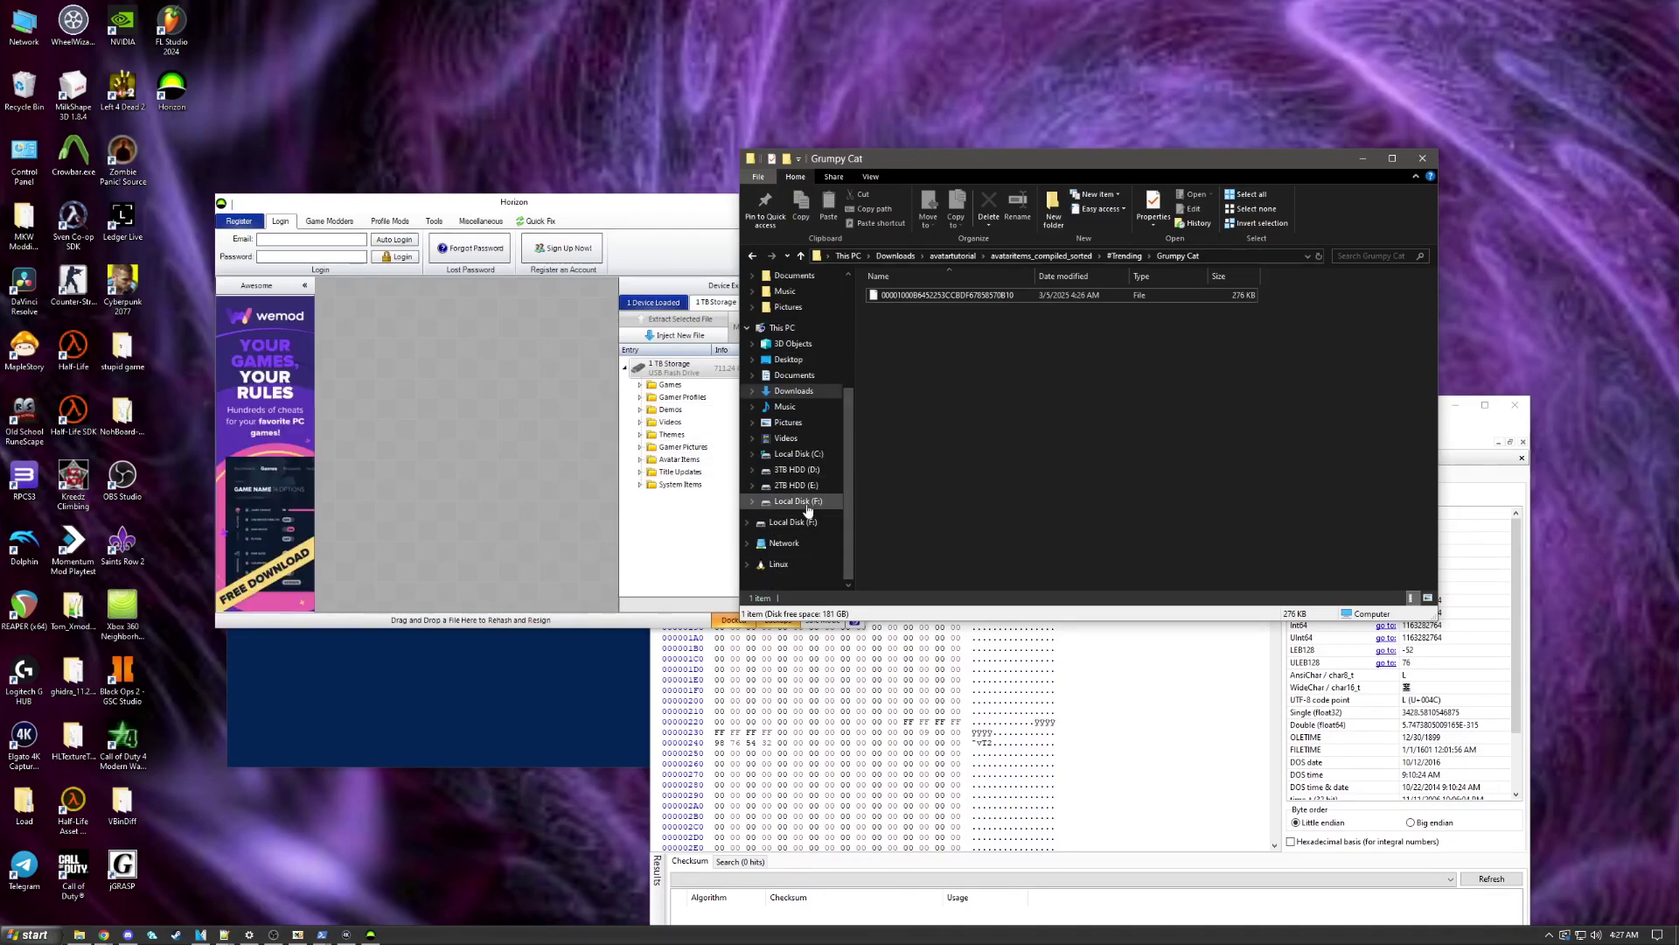
click(805, 503)
double_click(911, 311)
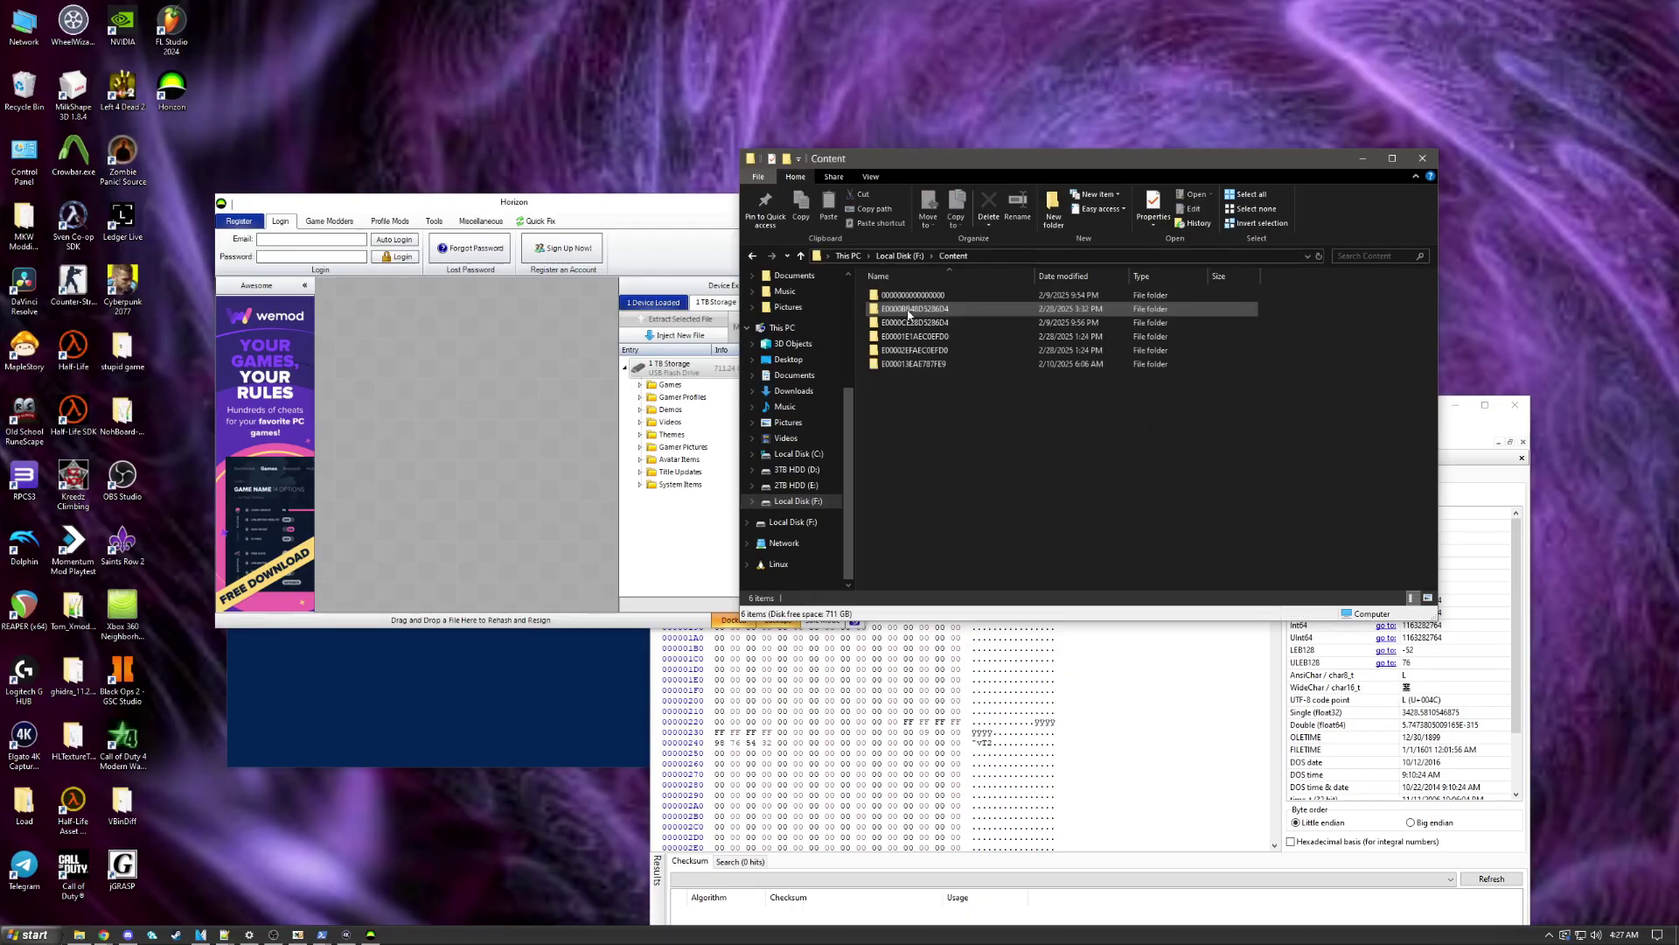
double_click(968, 295)
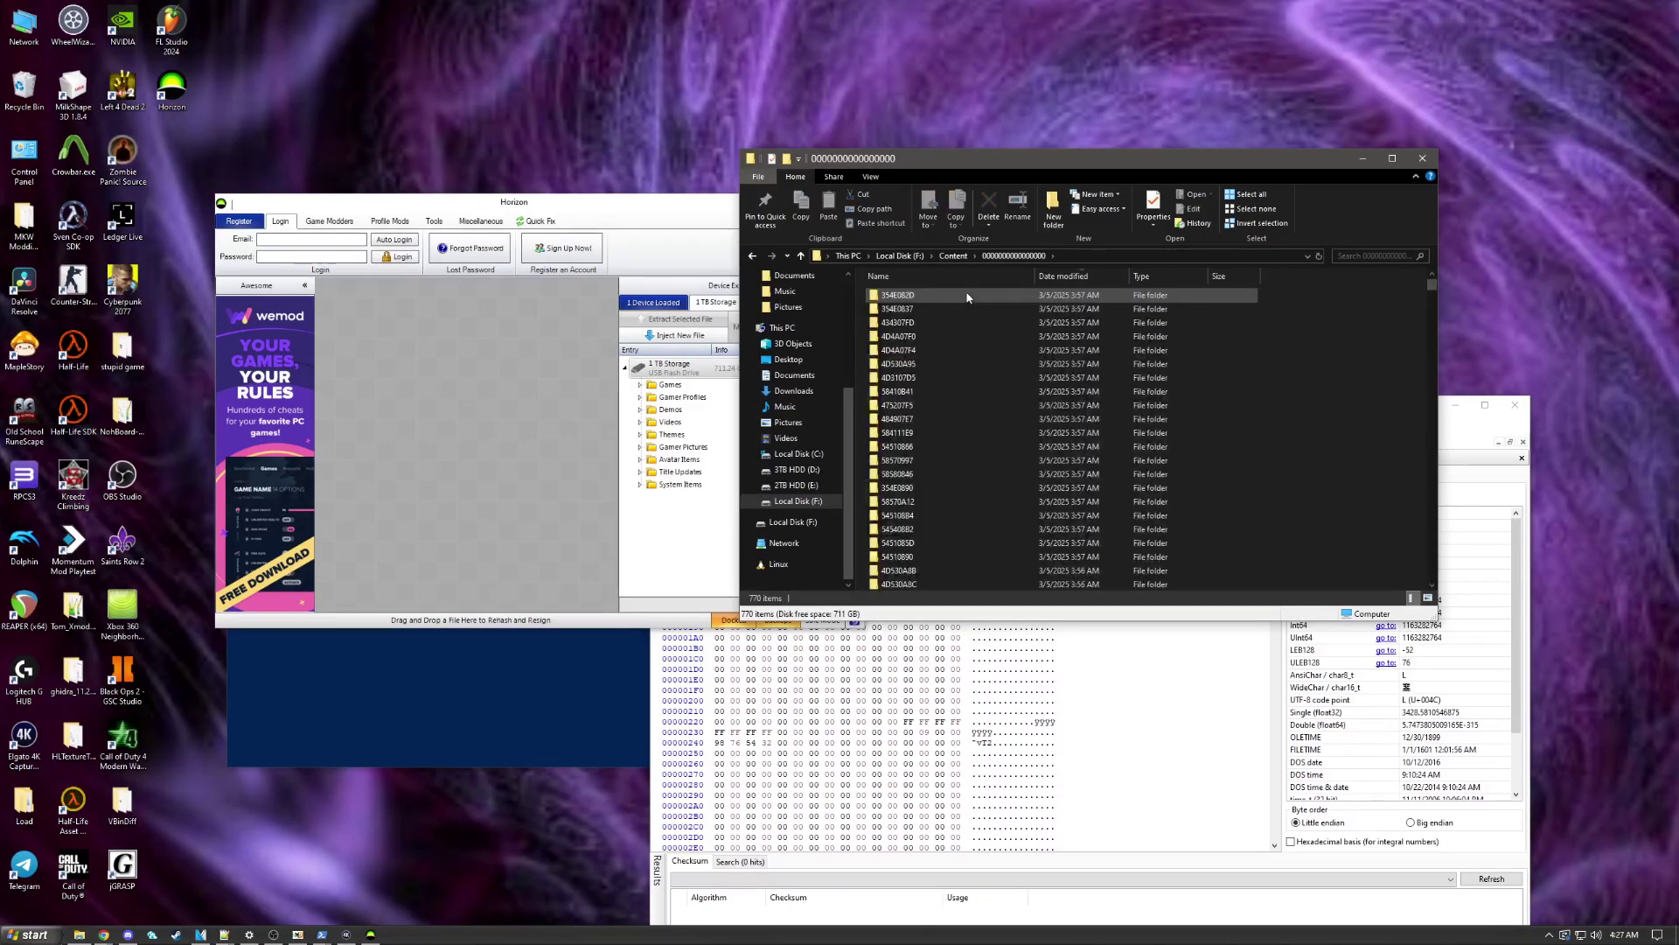
scroll(966, 350, down, 4)
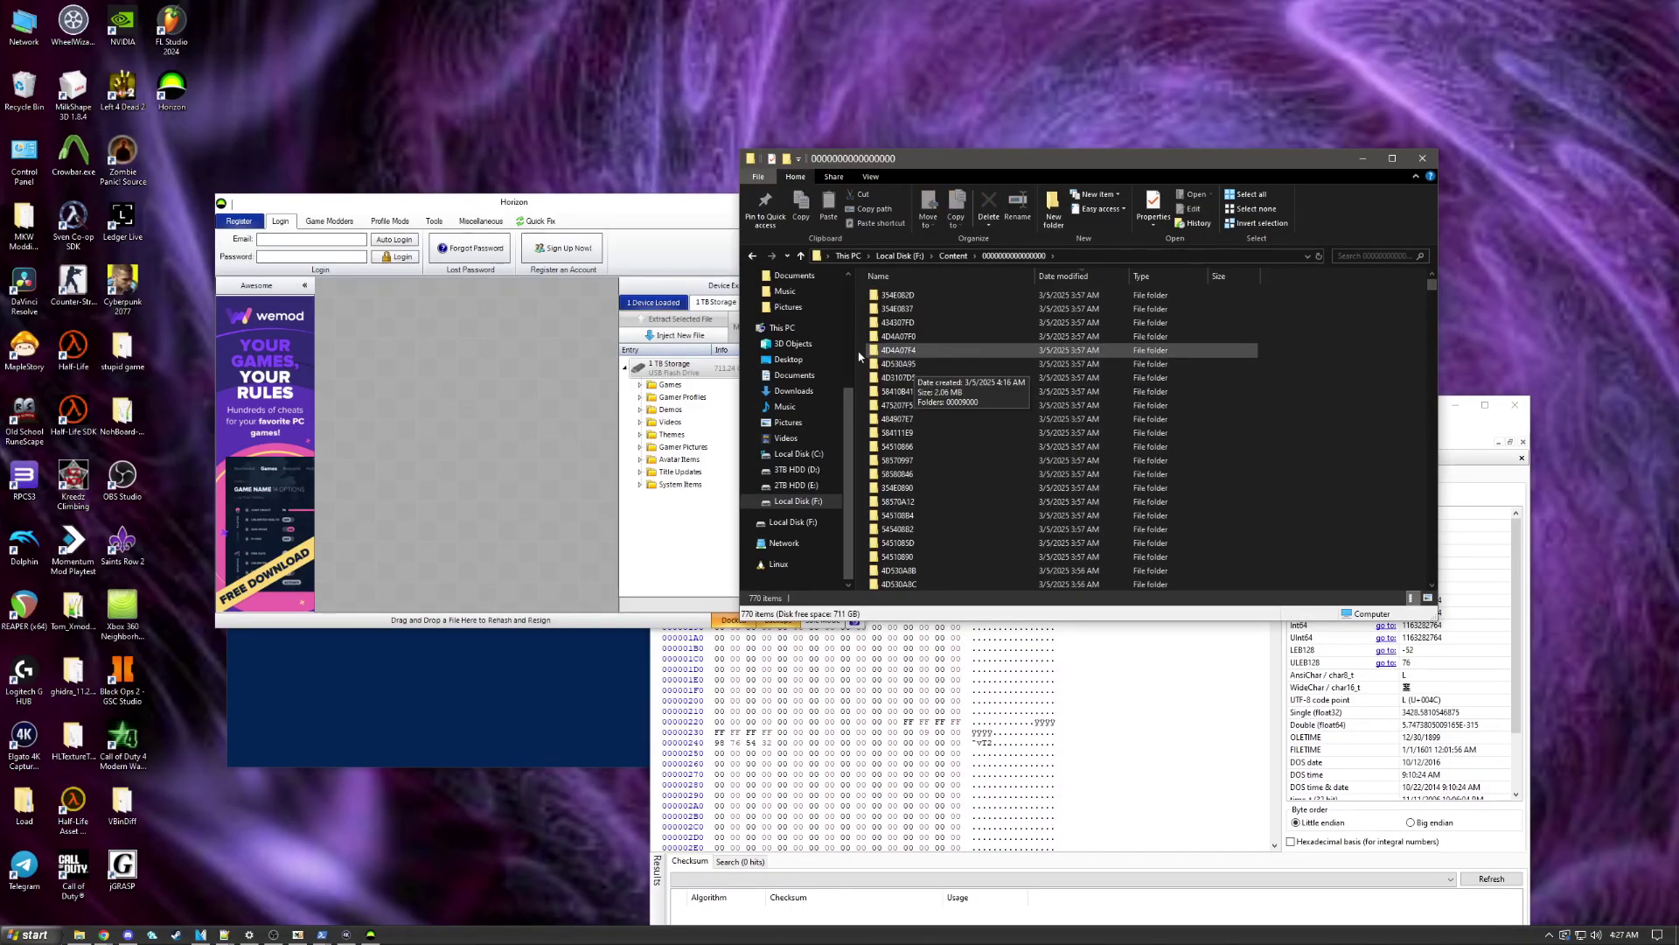
scroll(800, 385, up, 4)
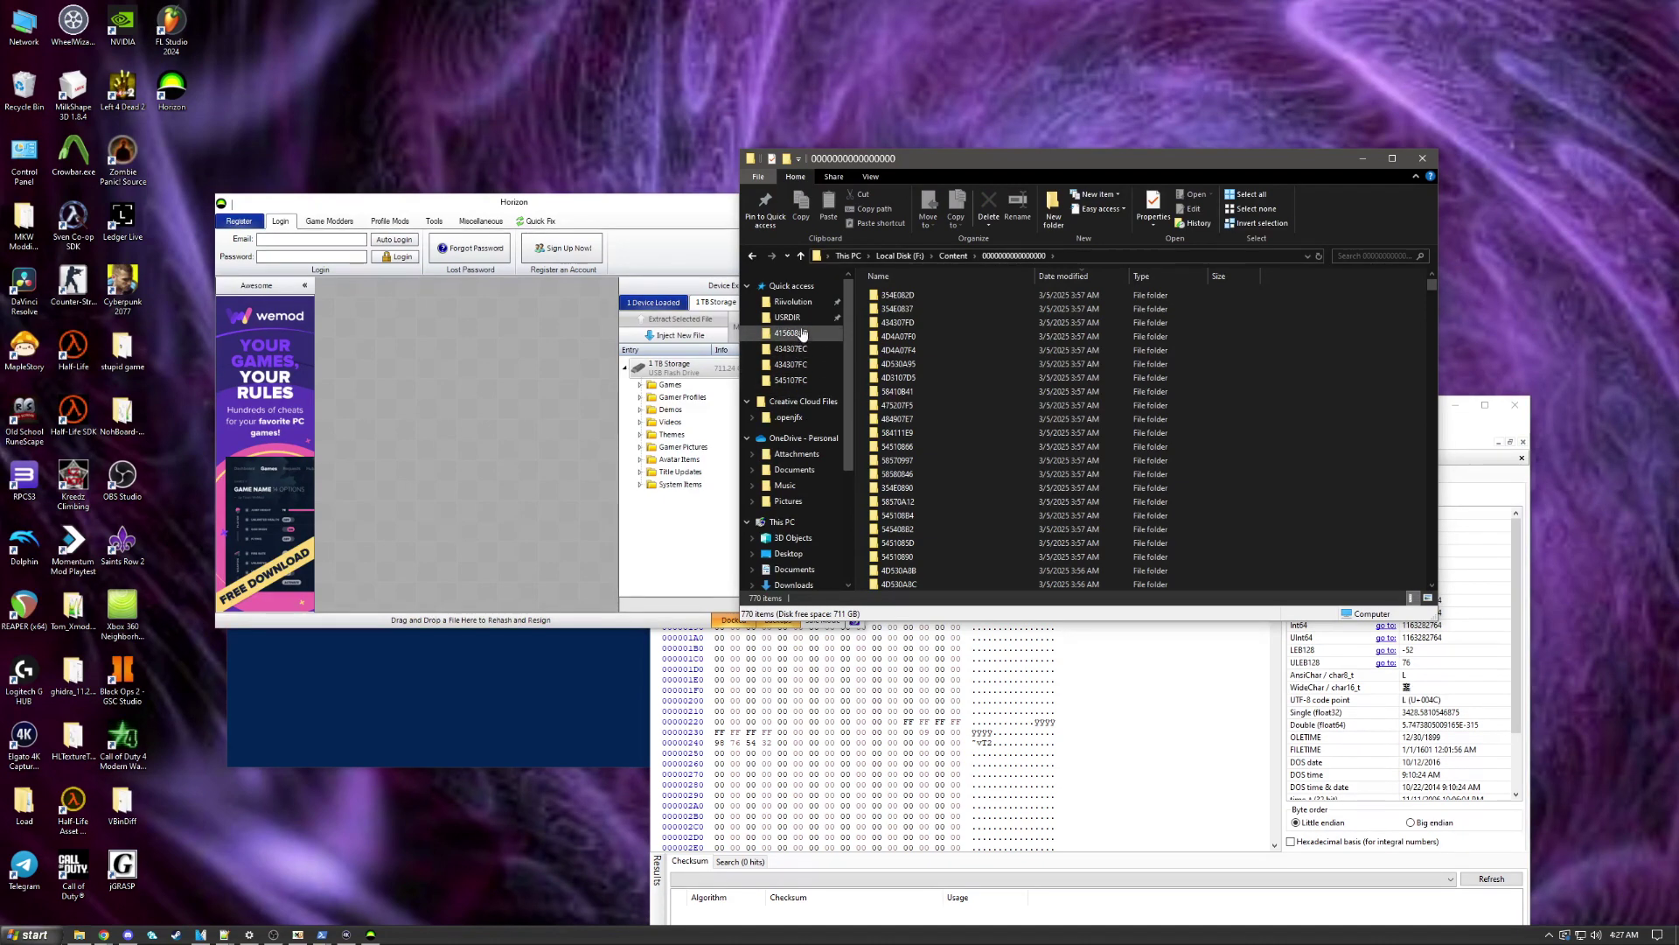
Step: Go back to the Grumpy Cat item file and view its full name without renaming it
click(753, 257)
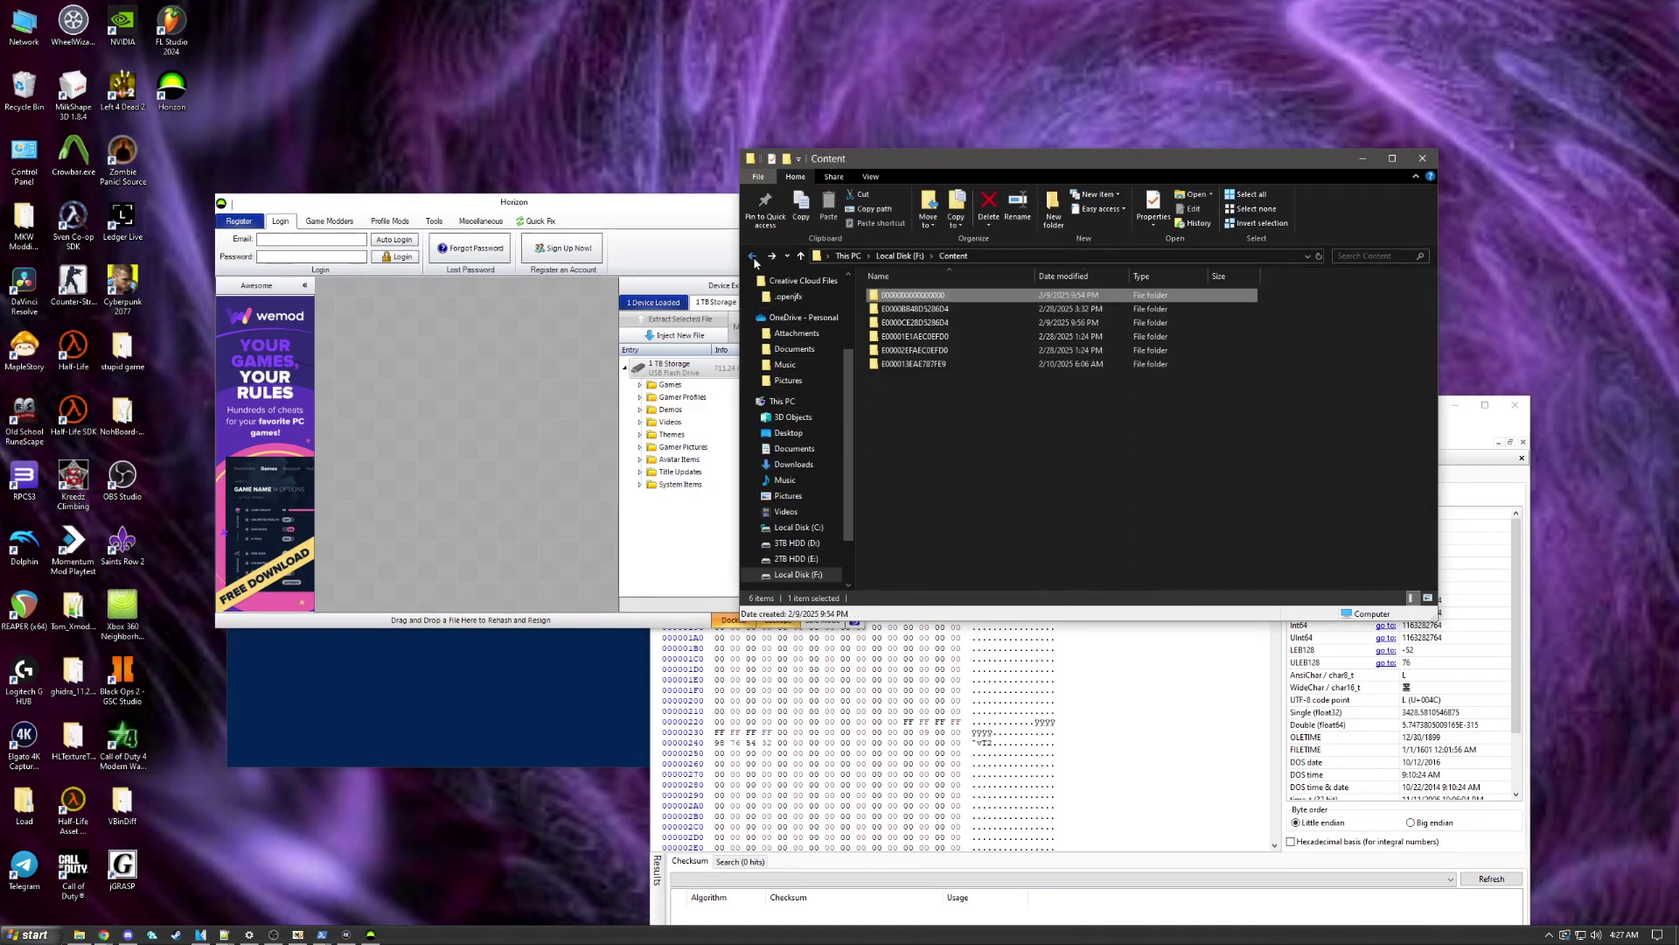
click(753, 257)
click(753, 257)
click(992, 297)
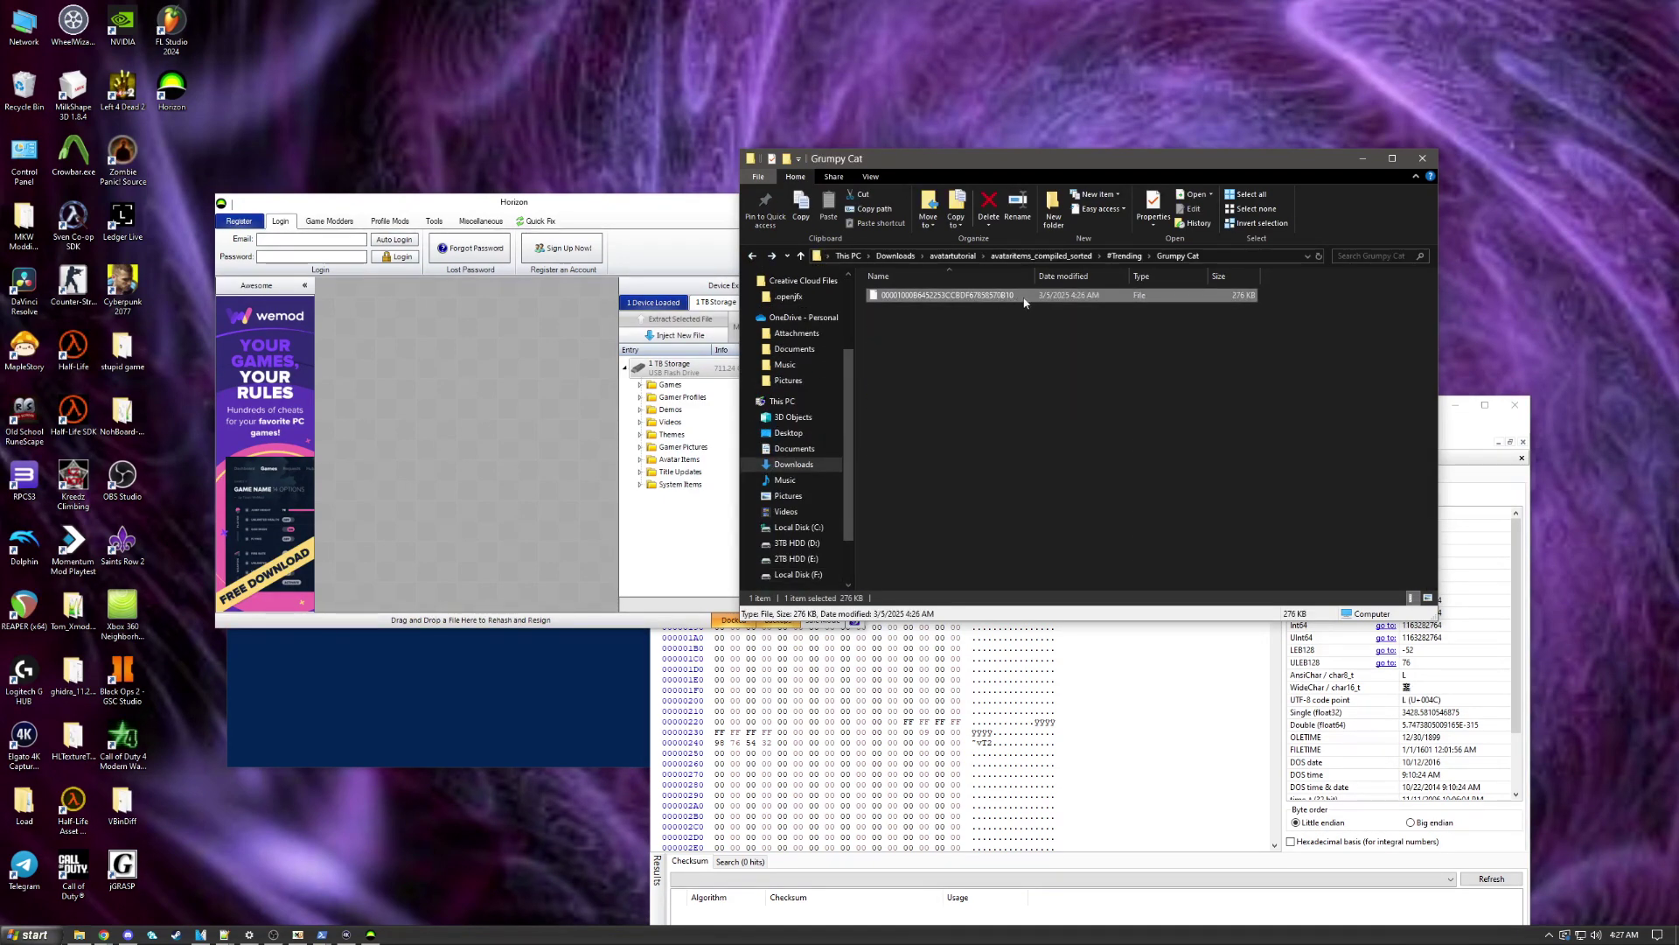
click(990, 297)
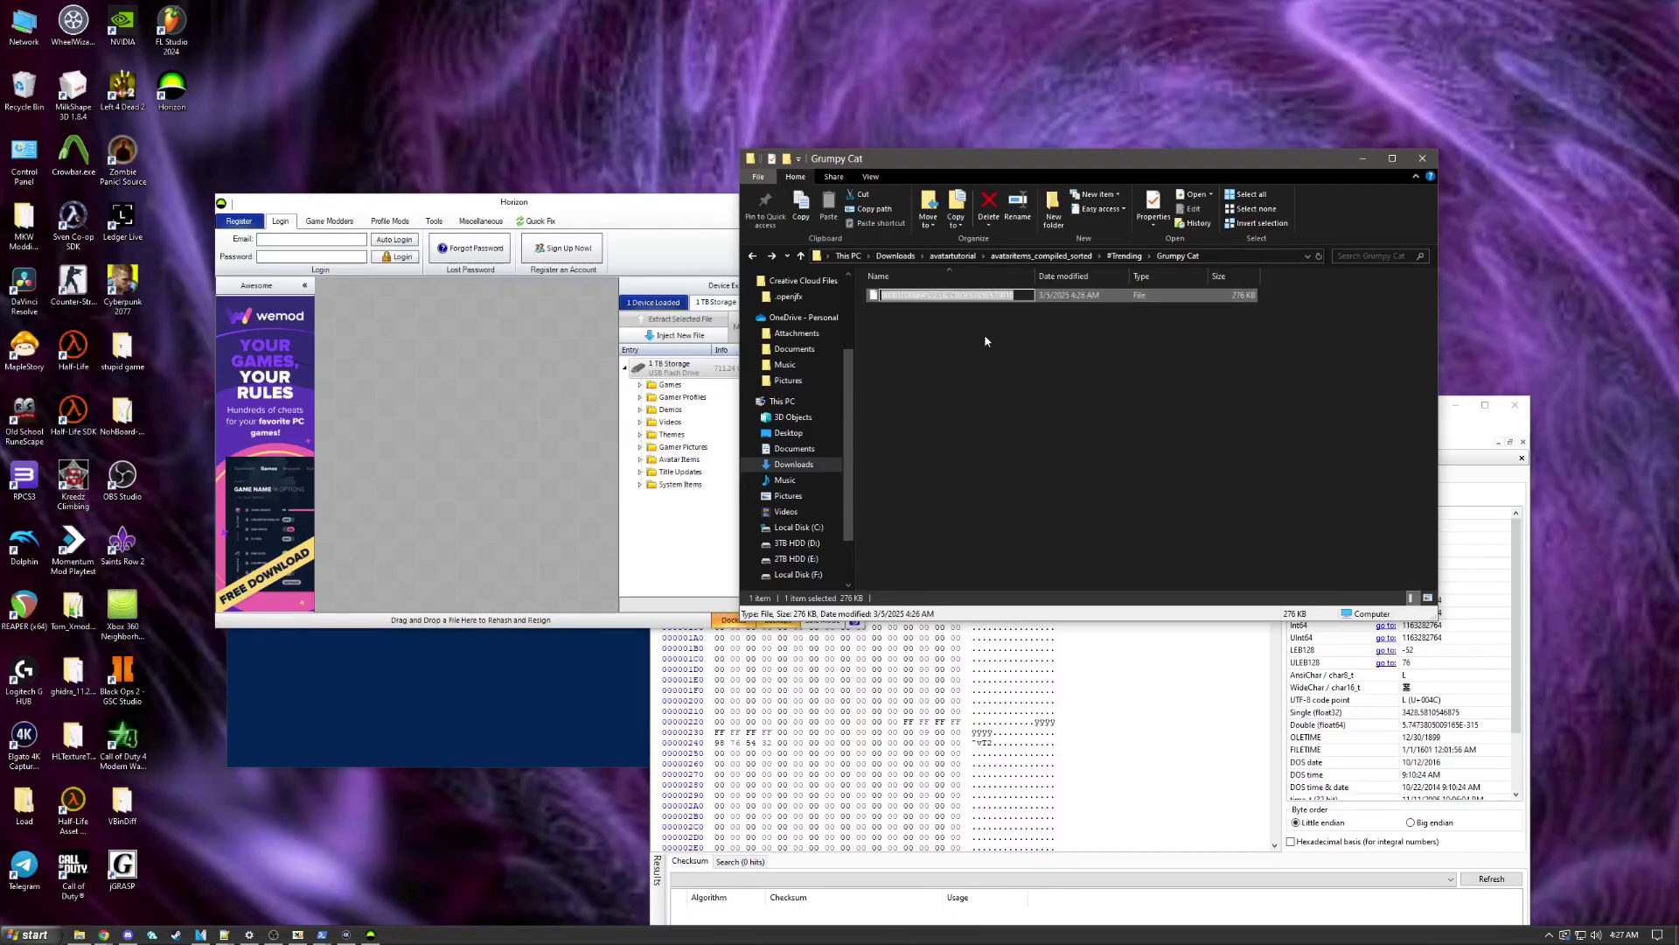
key(End)
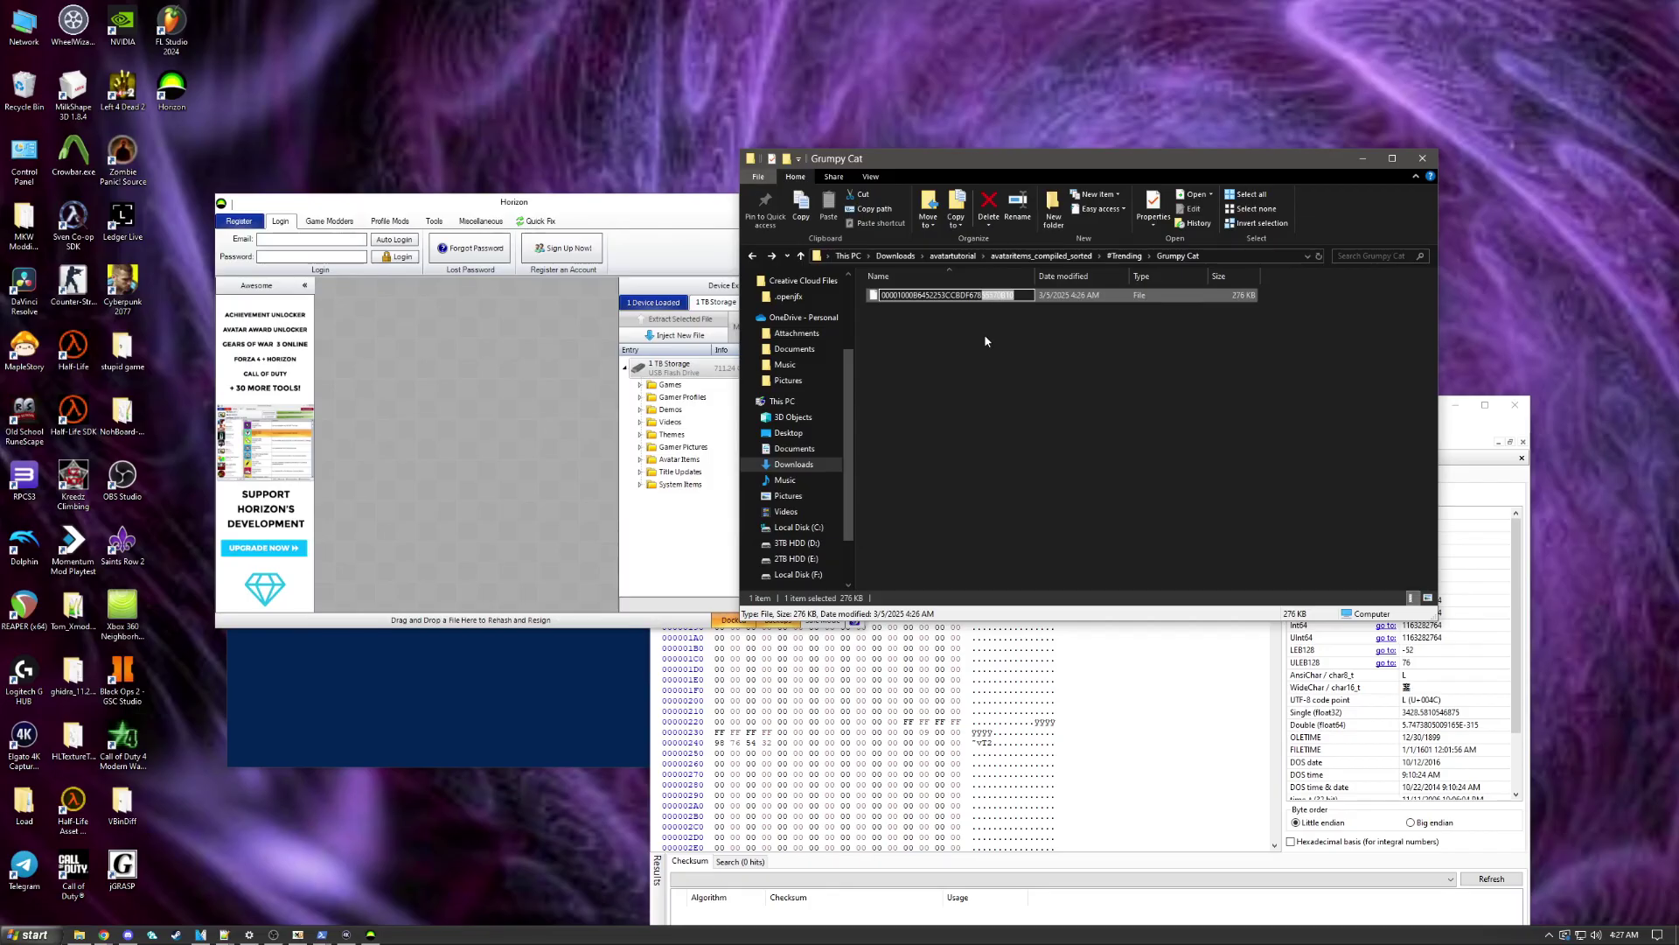
click(984, 336)
click(752, 255)
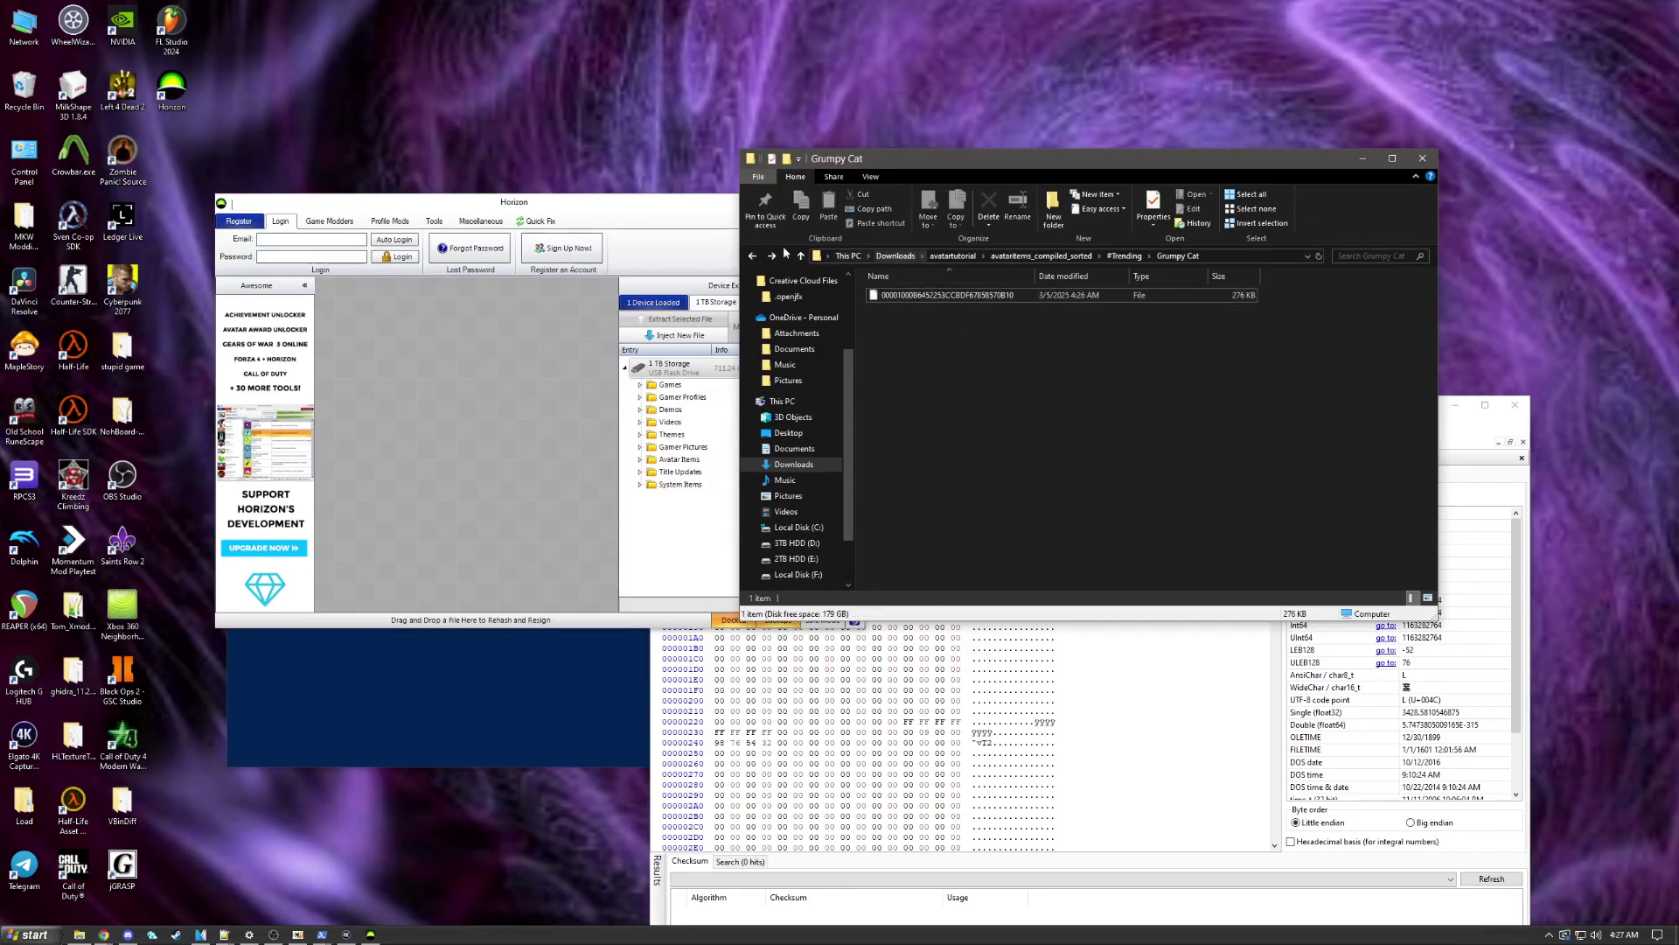
click(769, 255)
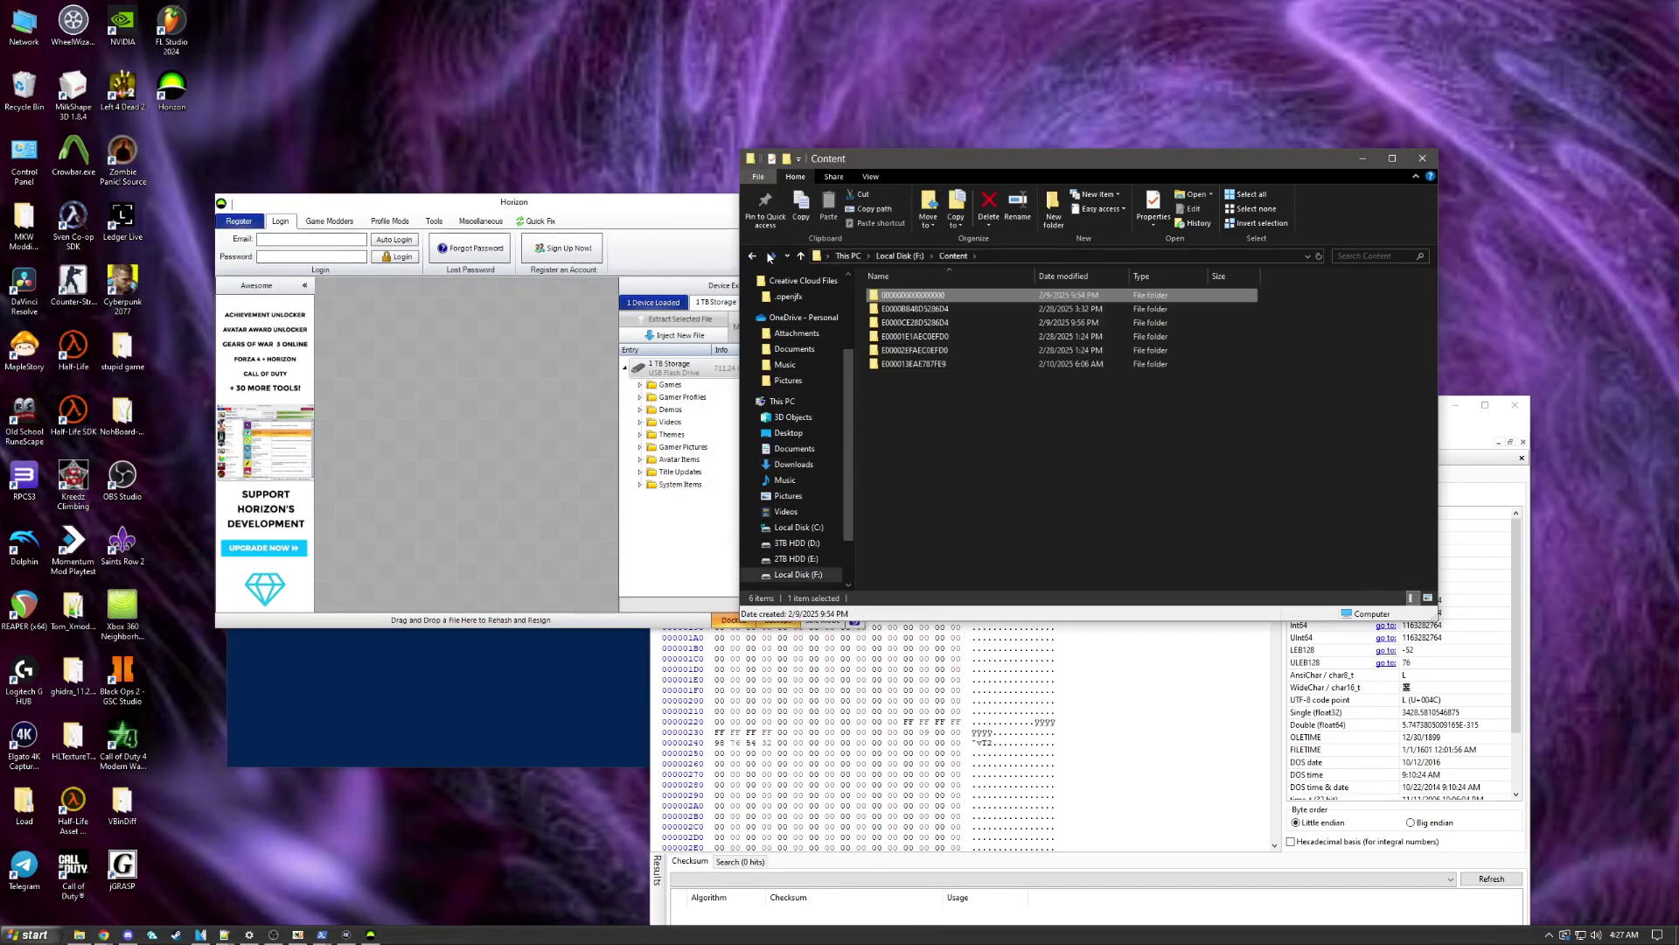
click(770, 255)
click(1365, 255)
Step: Search for 58570B10 and open its 00009000 subfolder to list the files
text(58570B10)
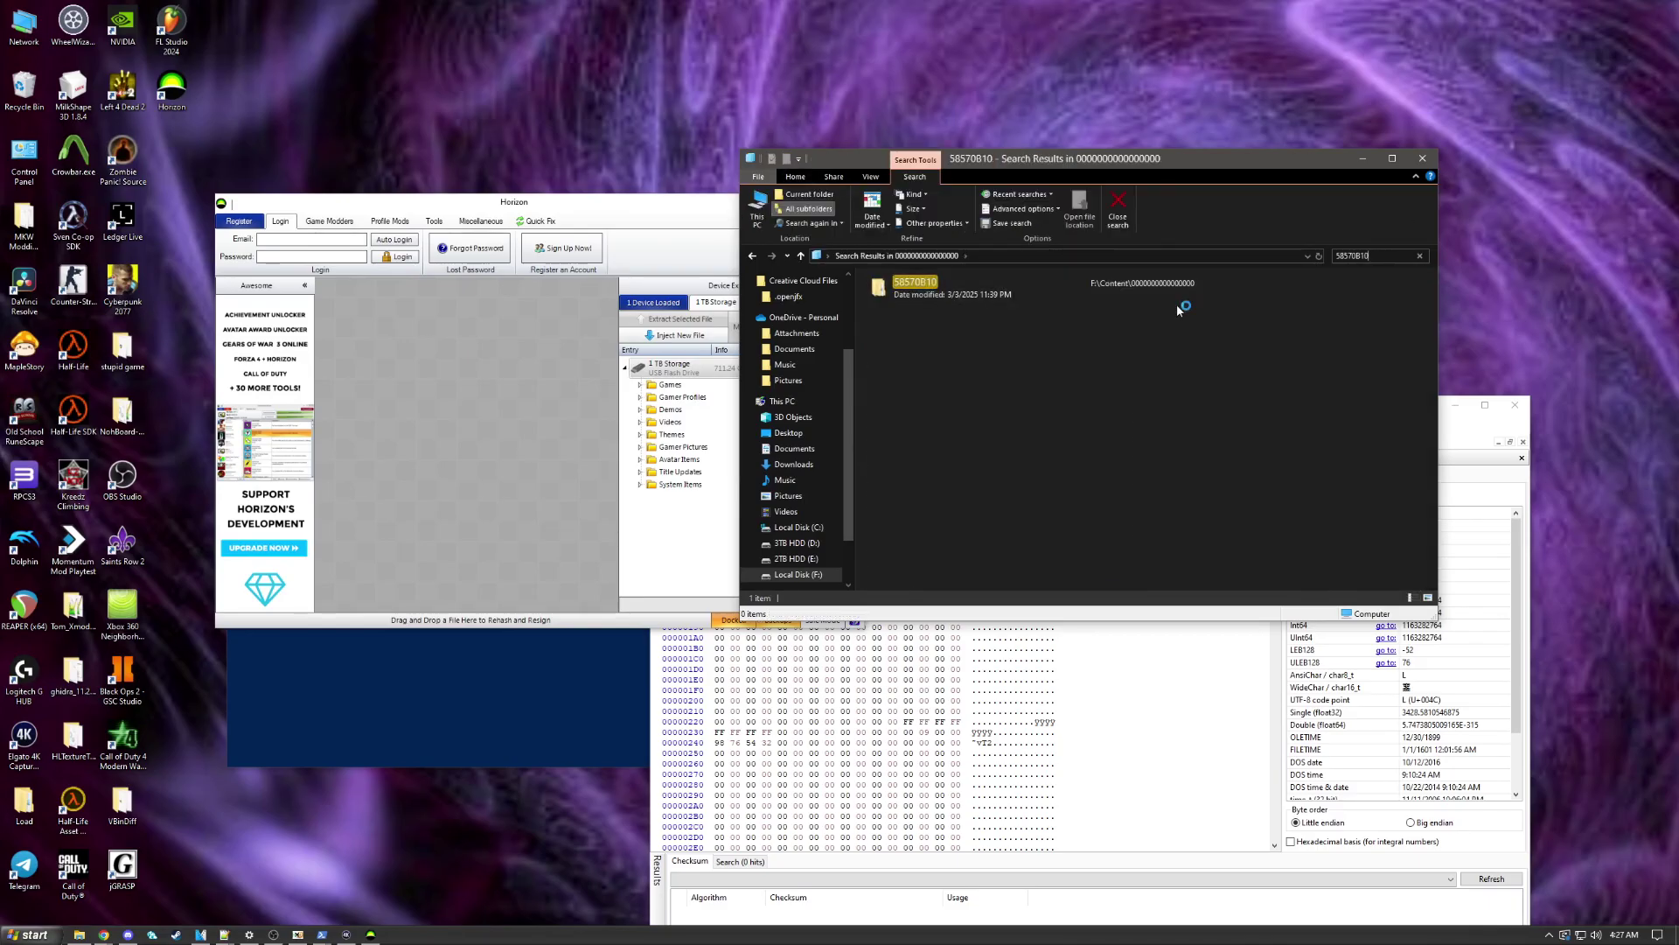
click(1031, 294)
double_click(1014, 285)
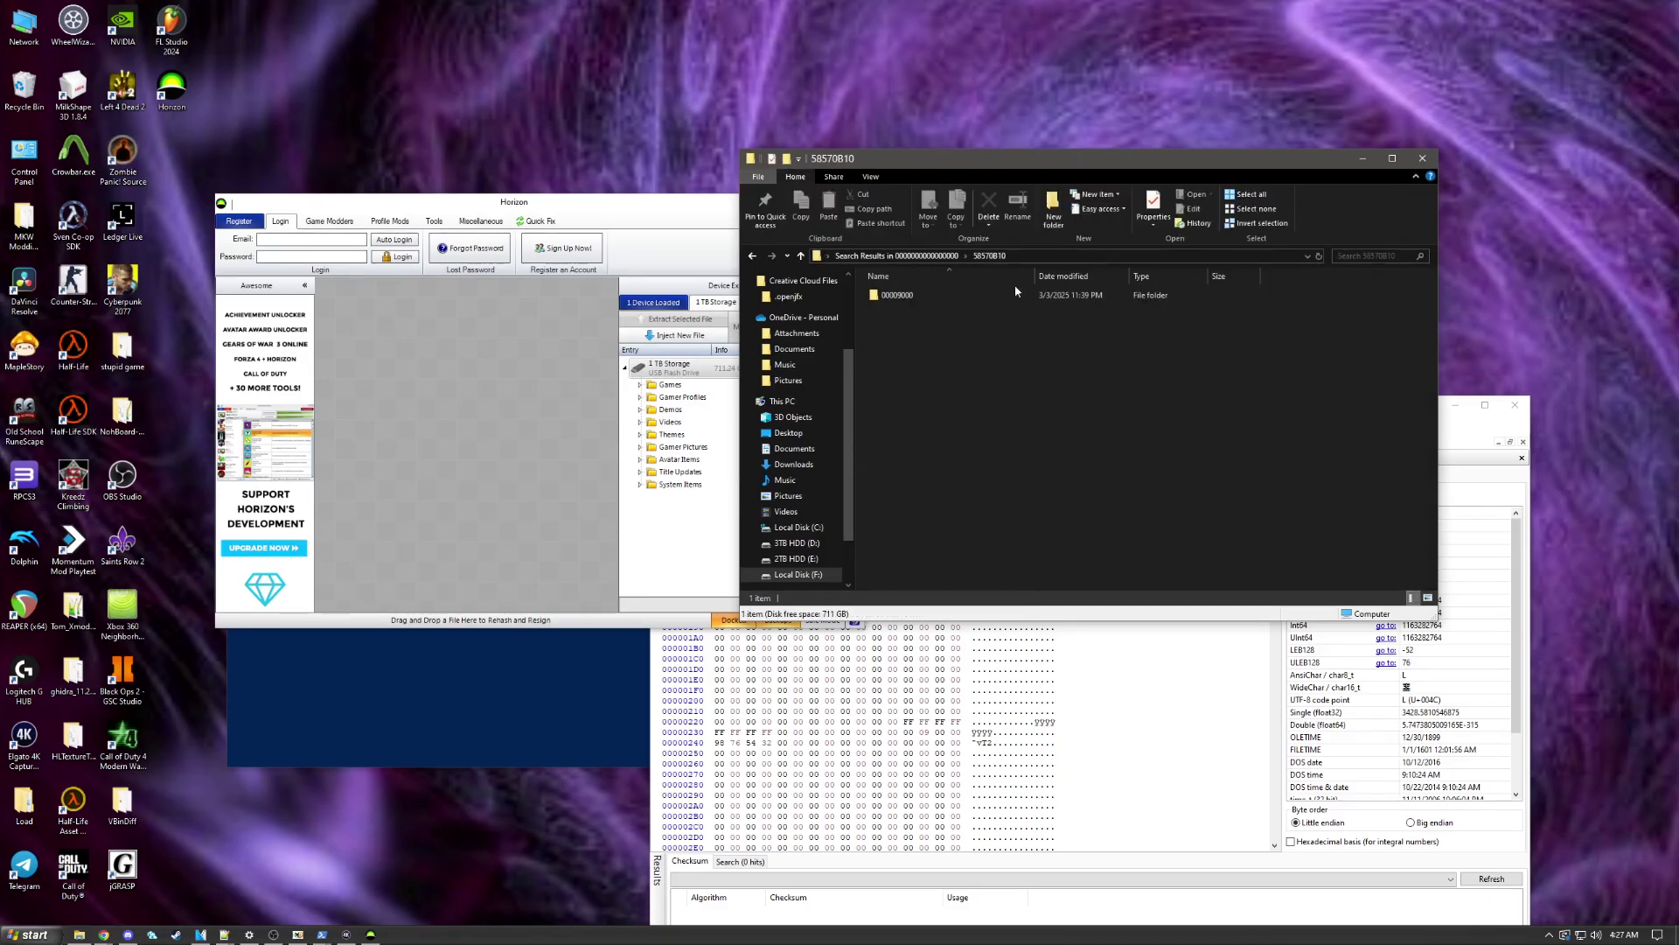
double_click(1044, 295)
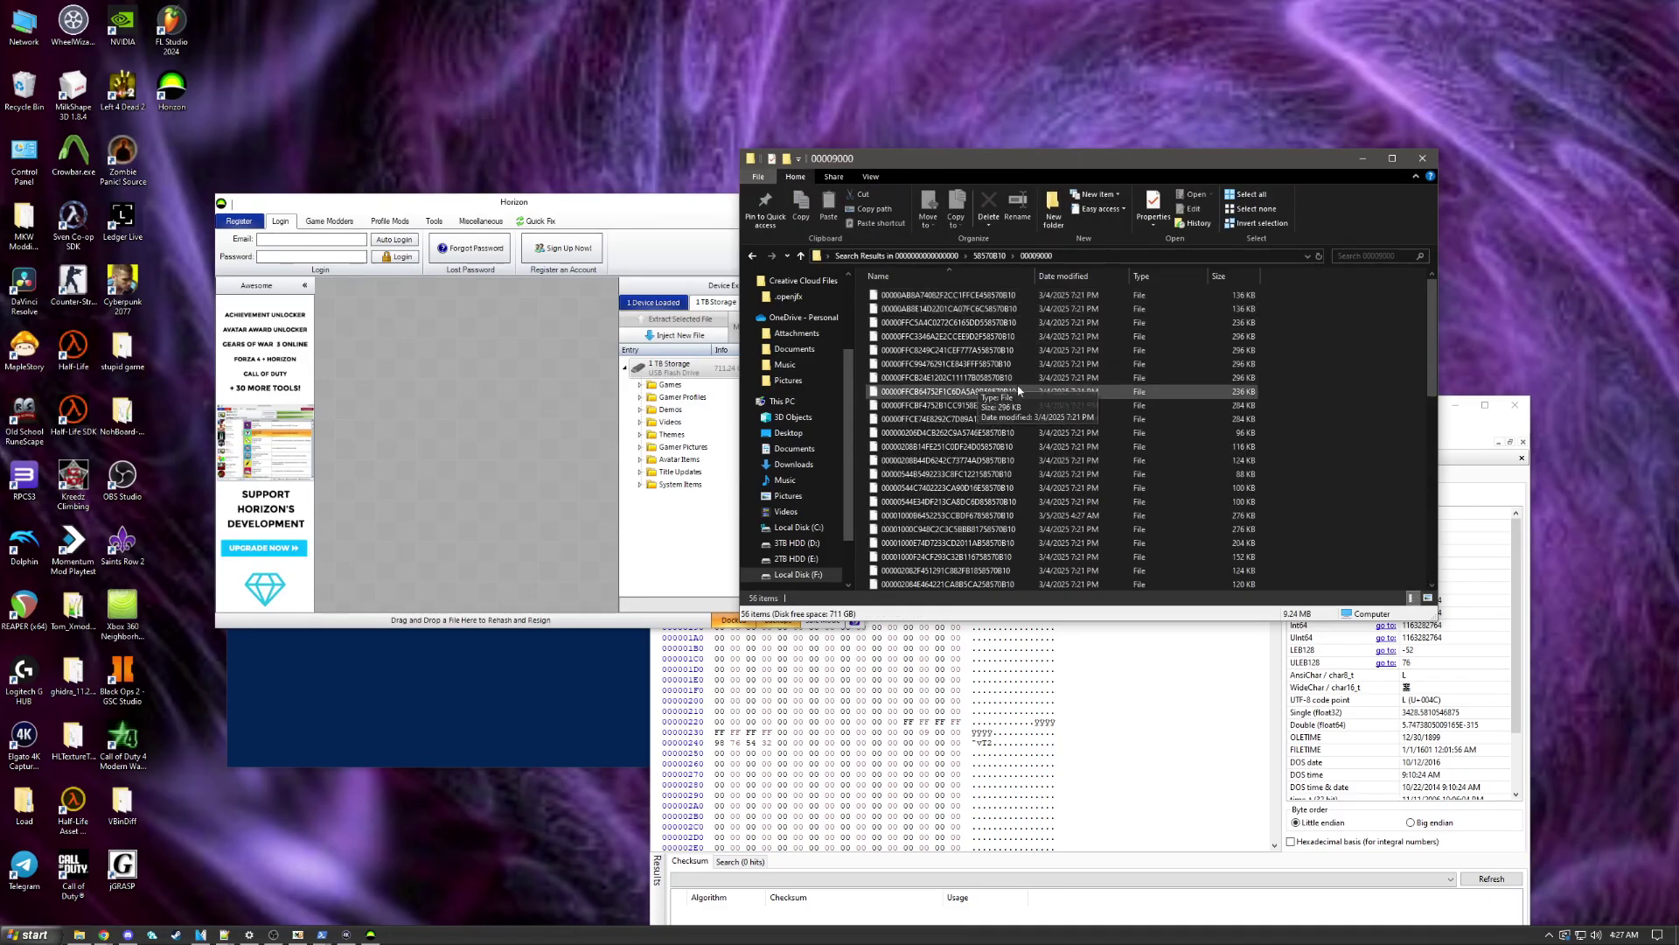
Step: Go back to the Grumpy Cat folder and select its item file to compare names
click(754, 256)
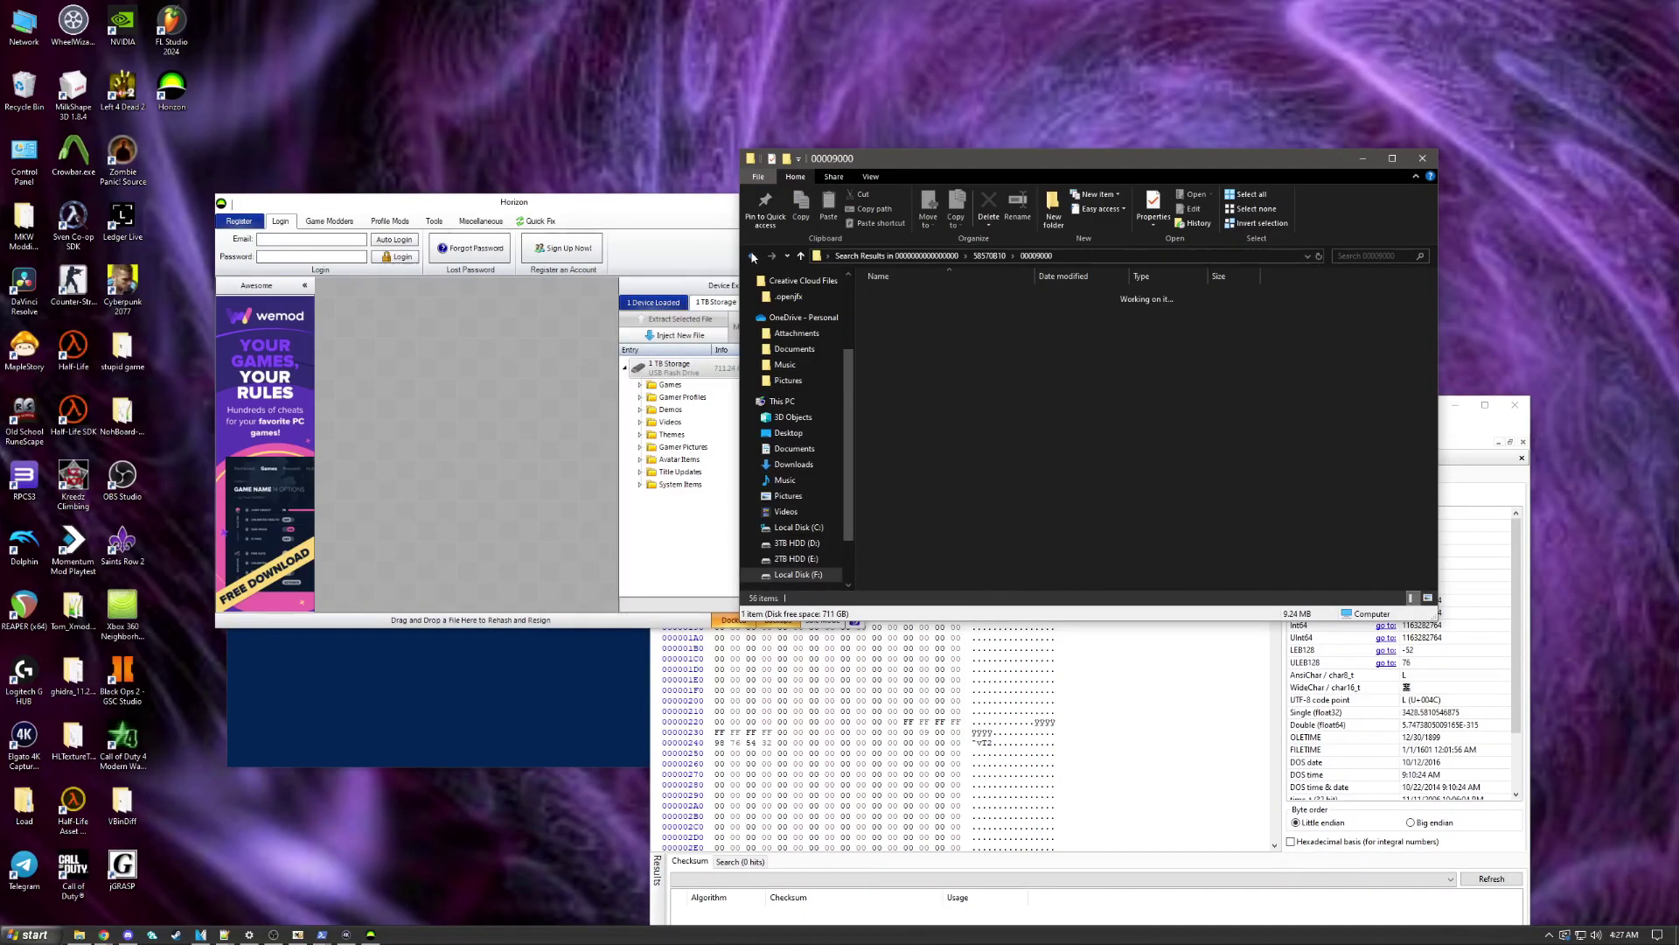
click(752, 257)
click(752, 256)
click(751, 256)
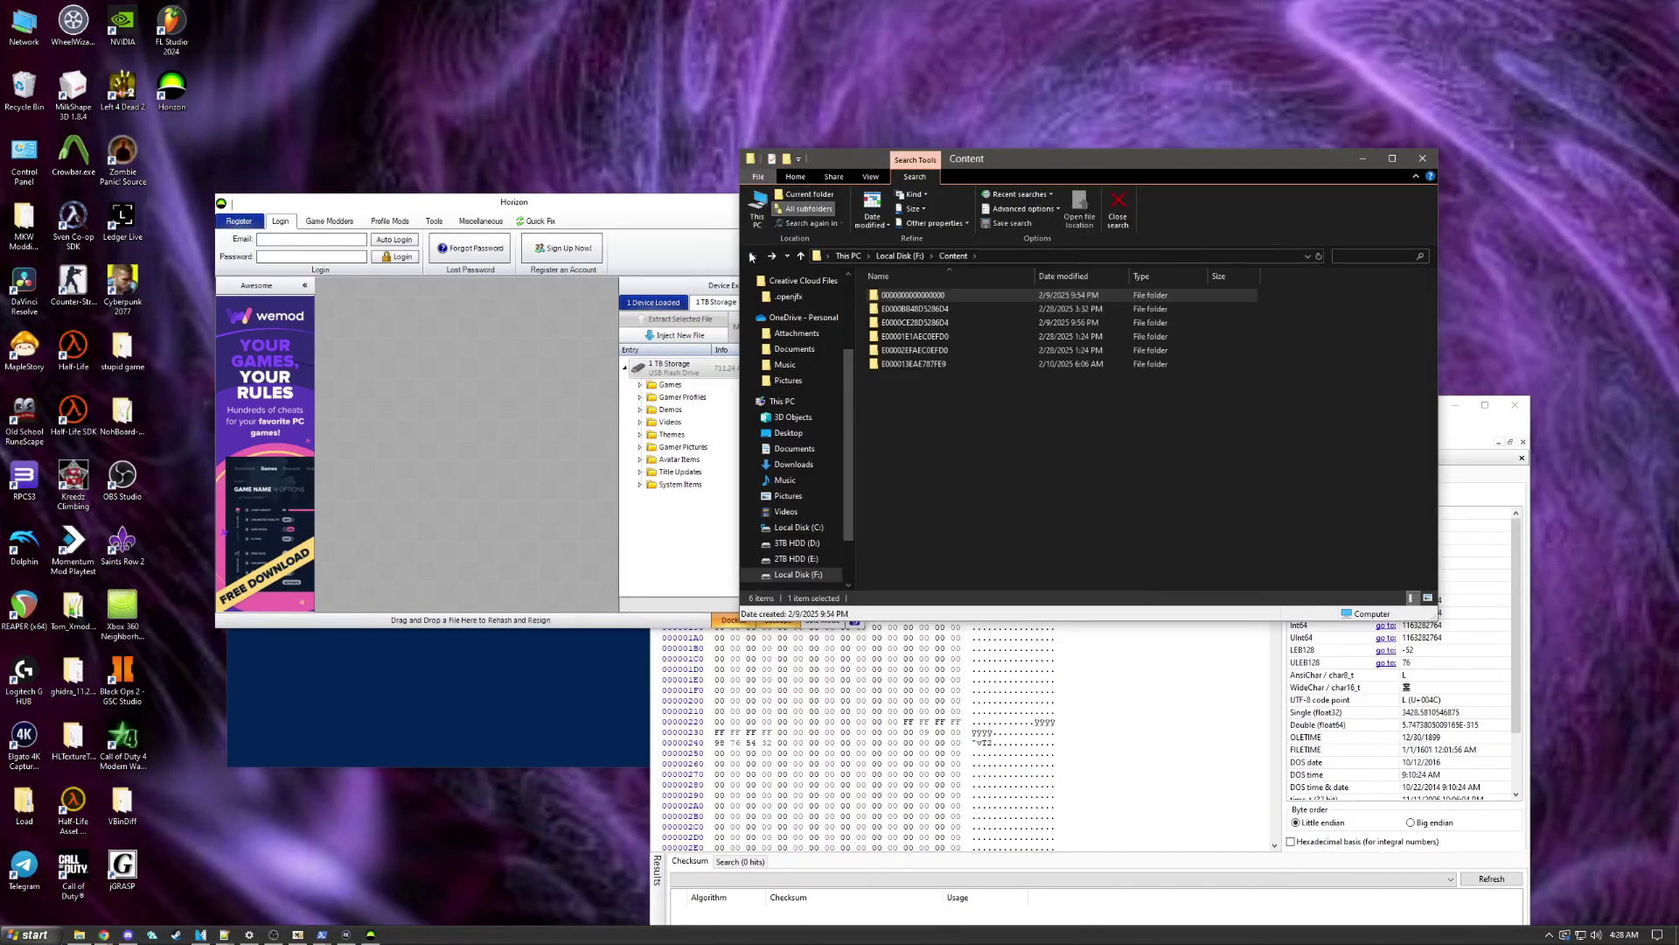
click(750, 256)
click(751, 256)
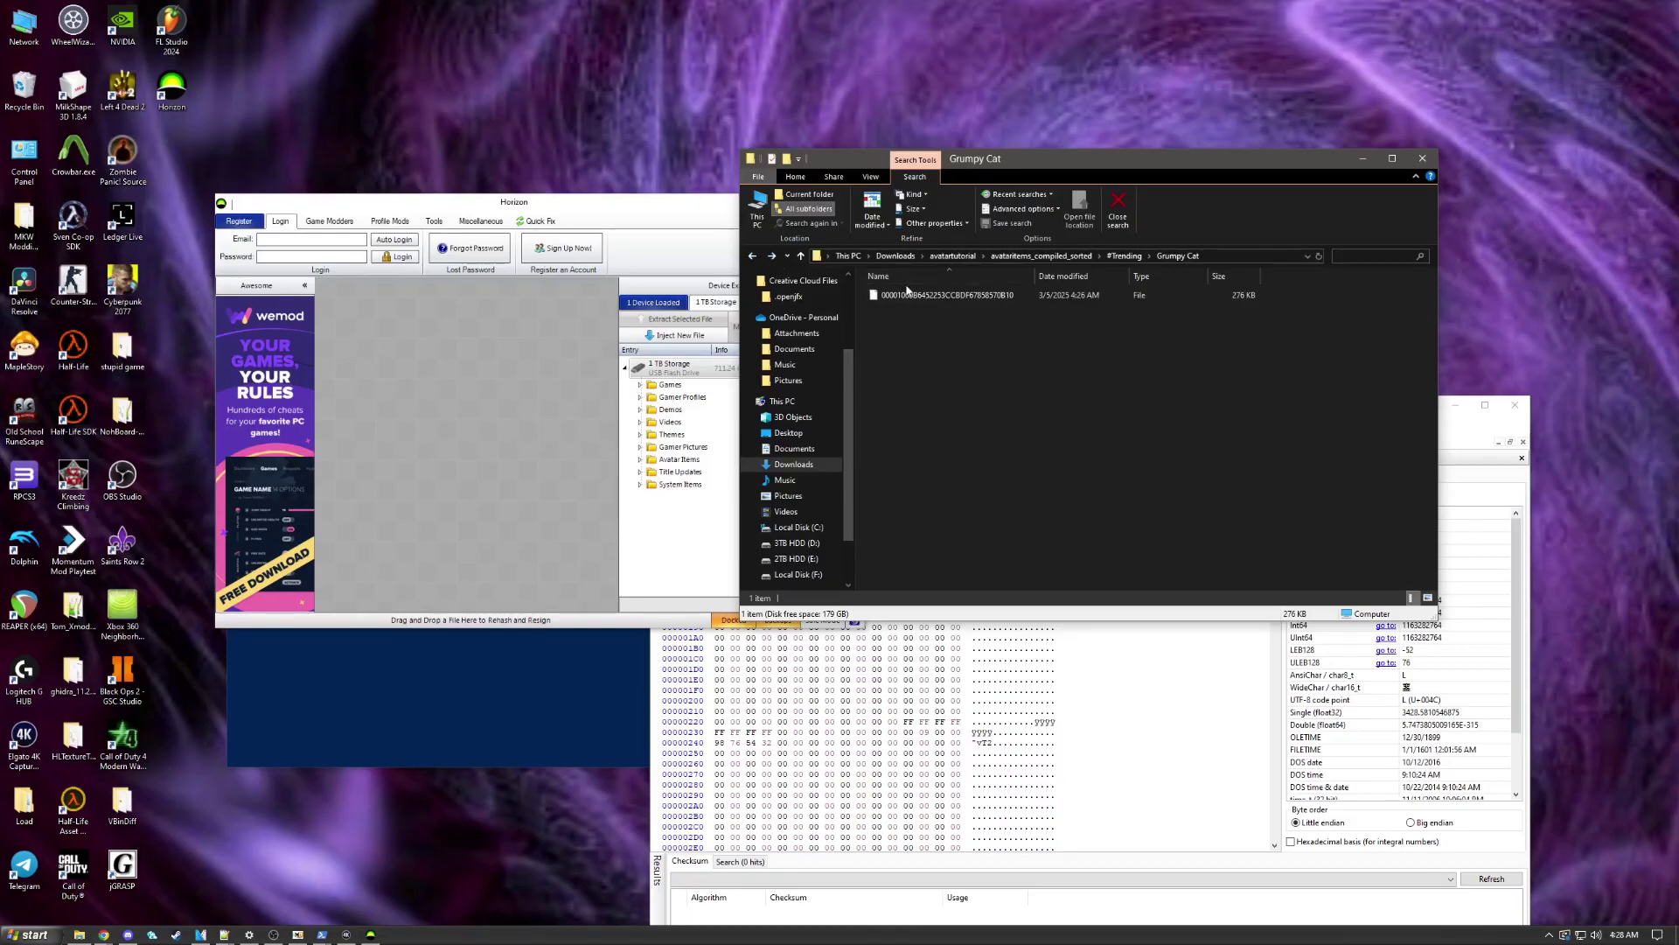
click(956, 297)
click(775, 256)
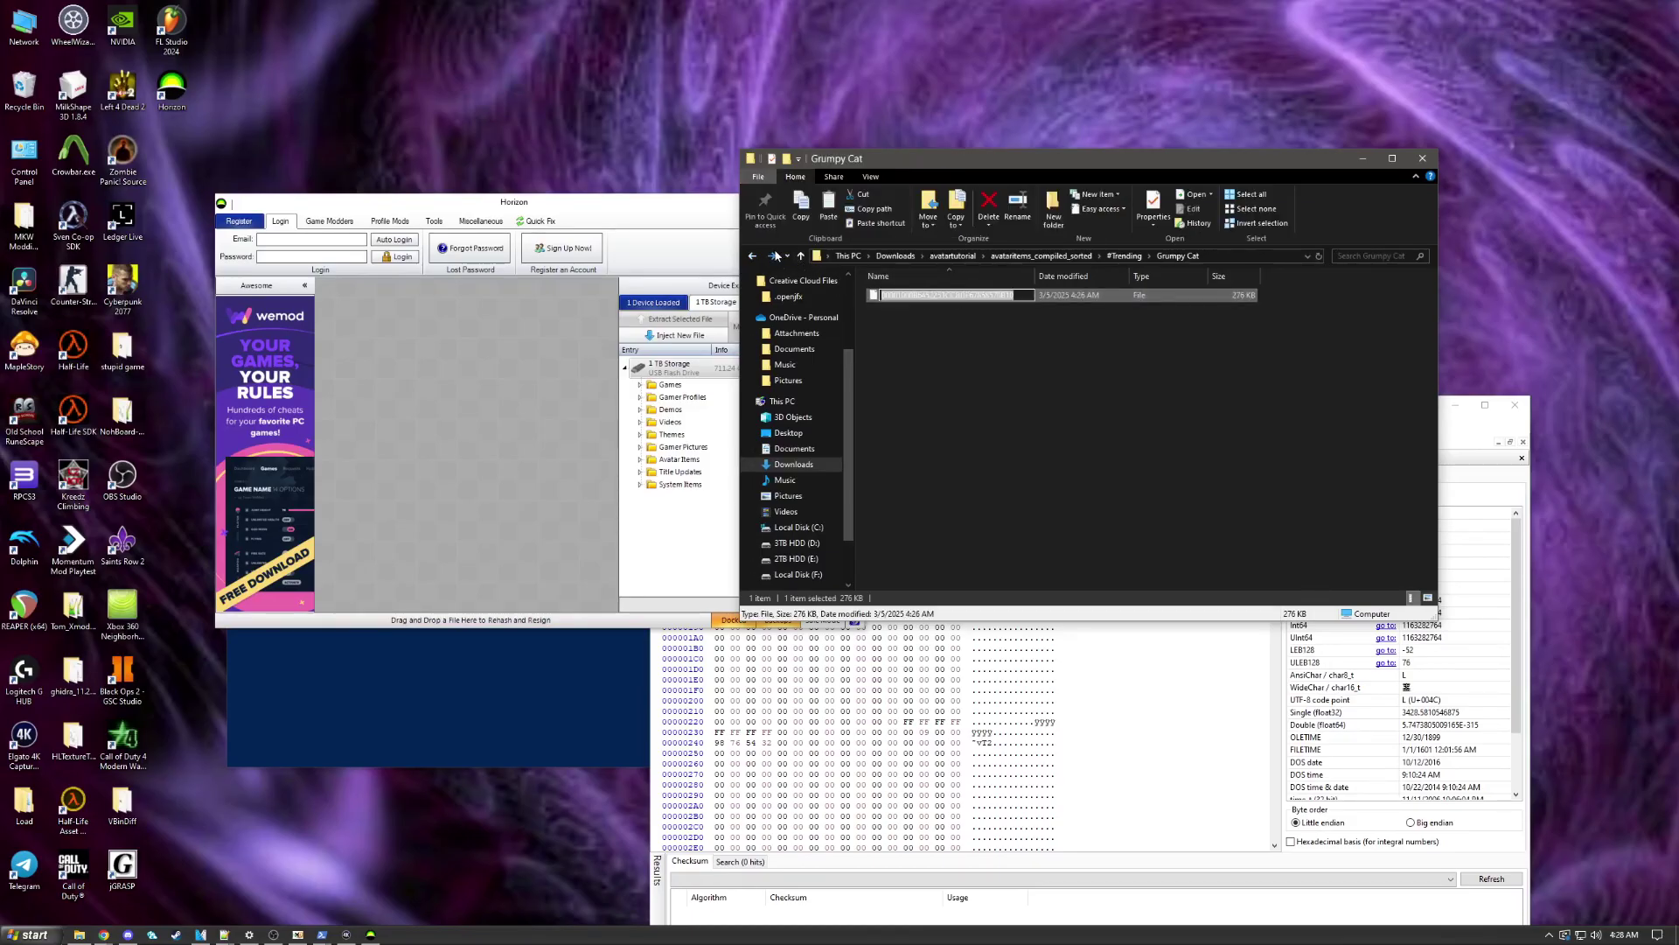
click(775, 255)
click(775, 255)
click(1396, 256)
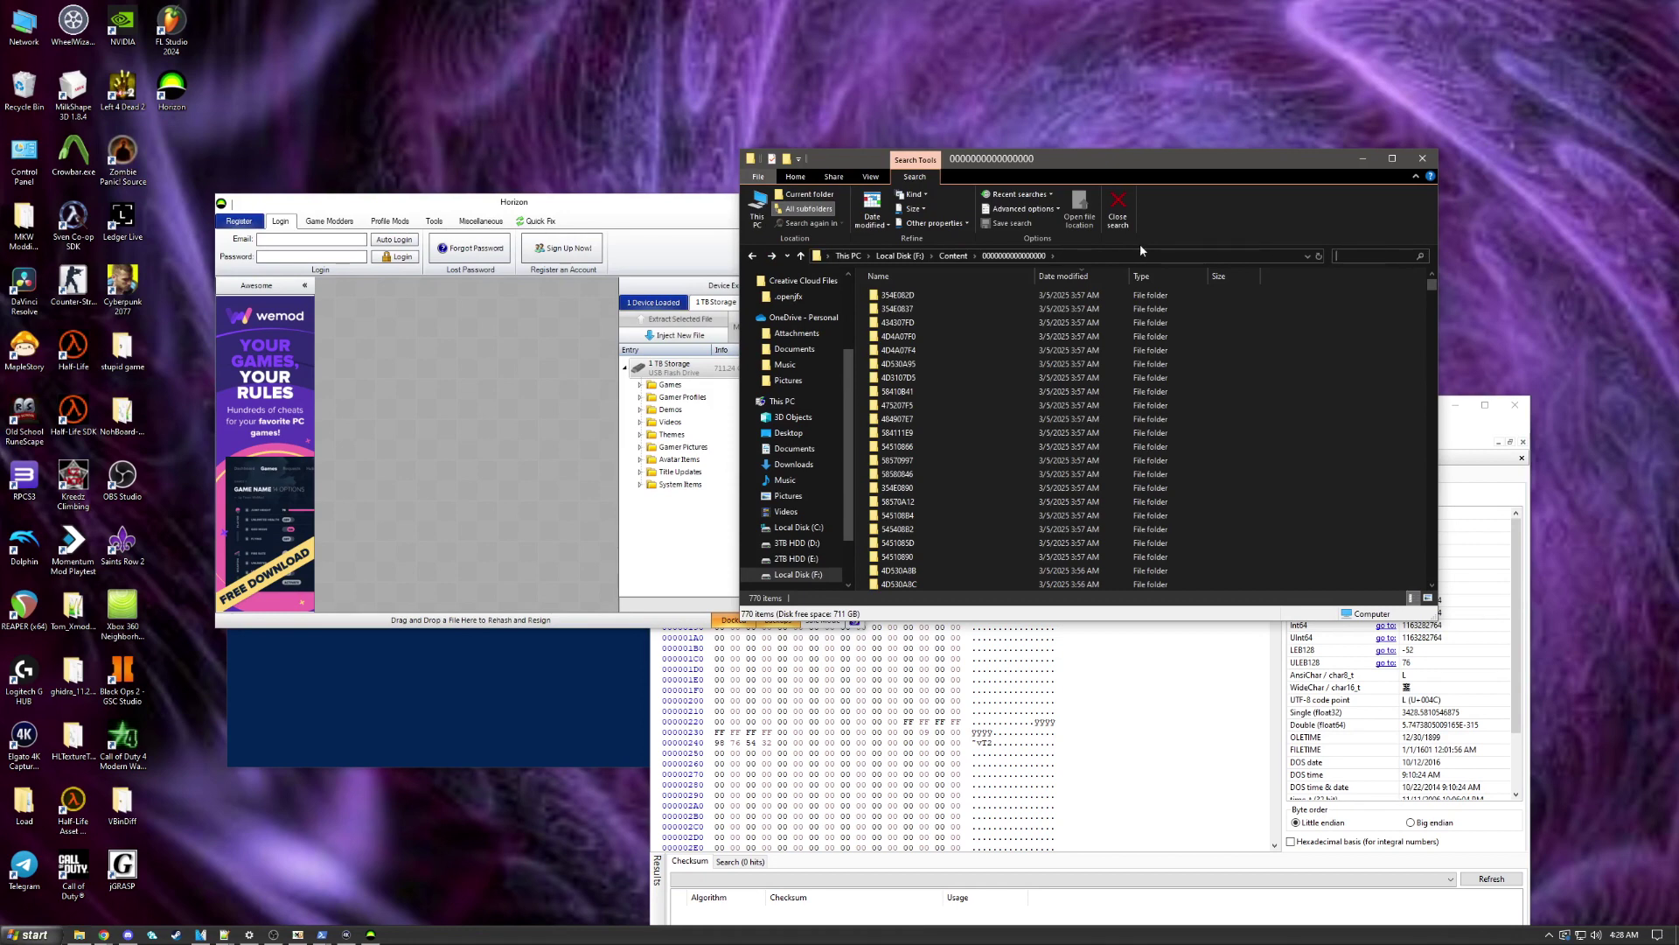
click(751, 257)
click(751, 257)
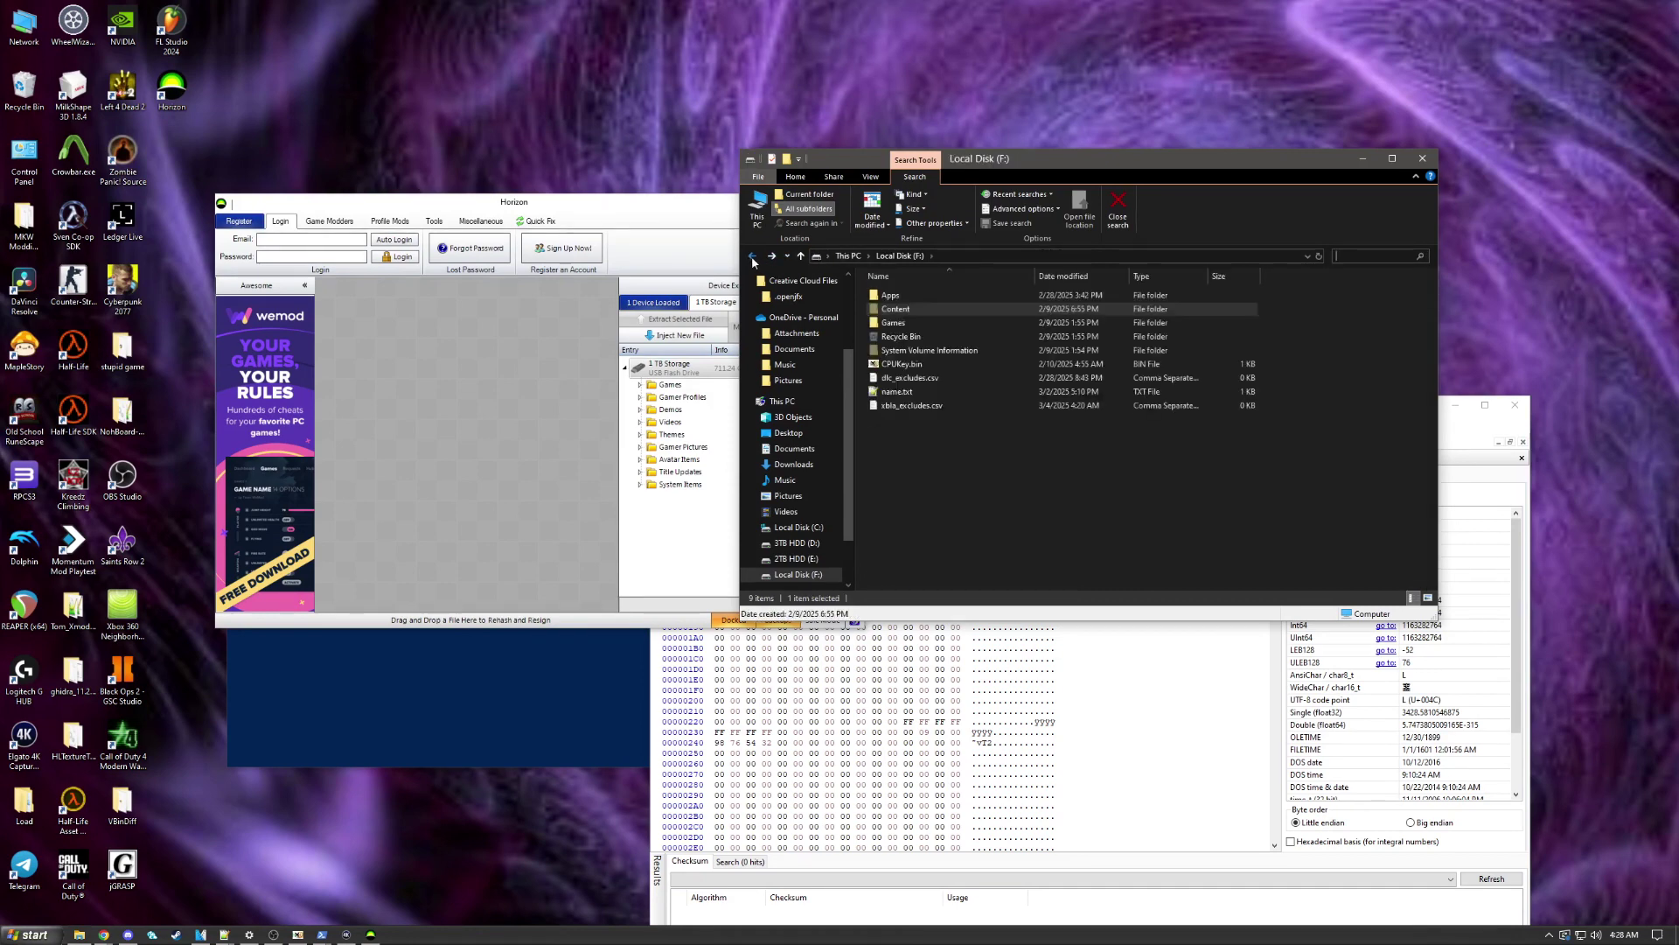
click(753, 256)
click(918, 295)
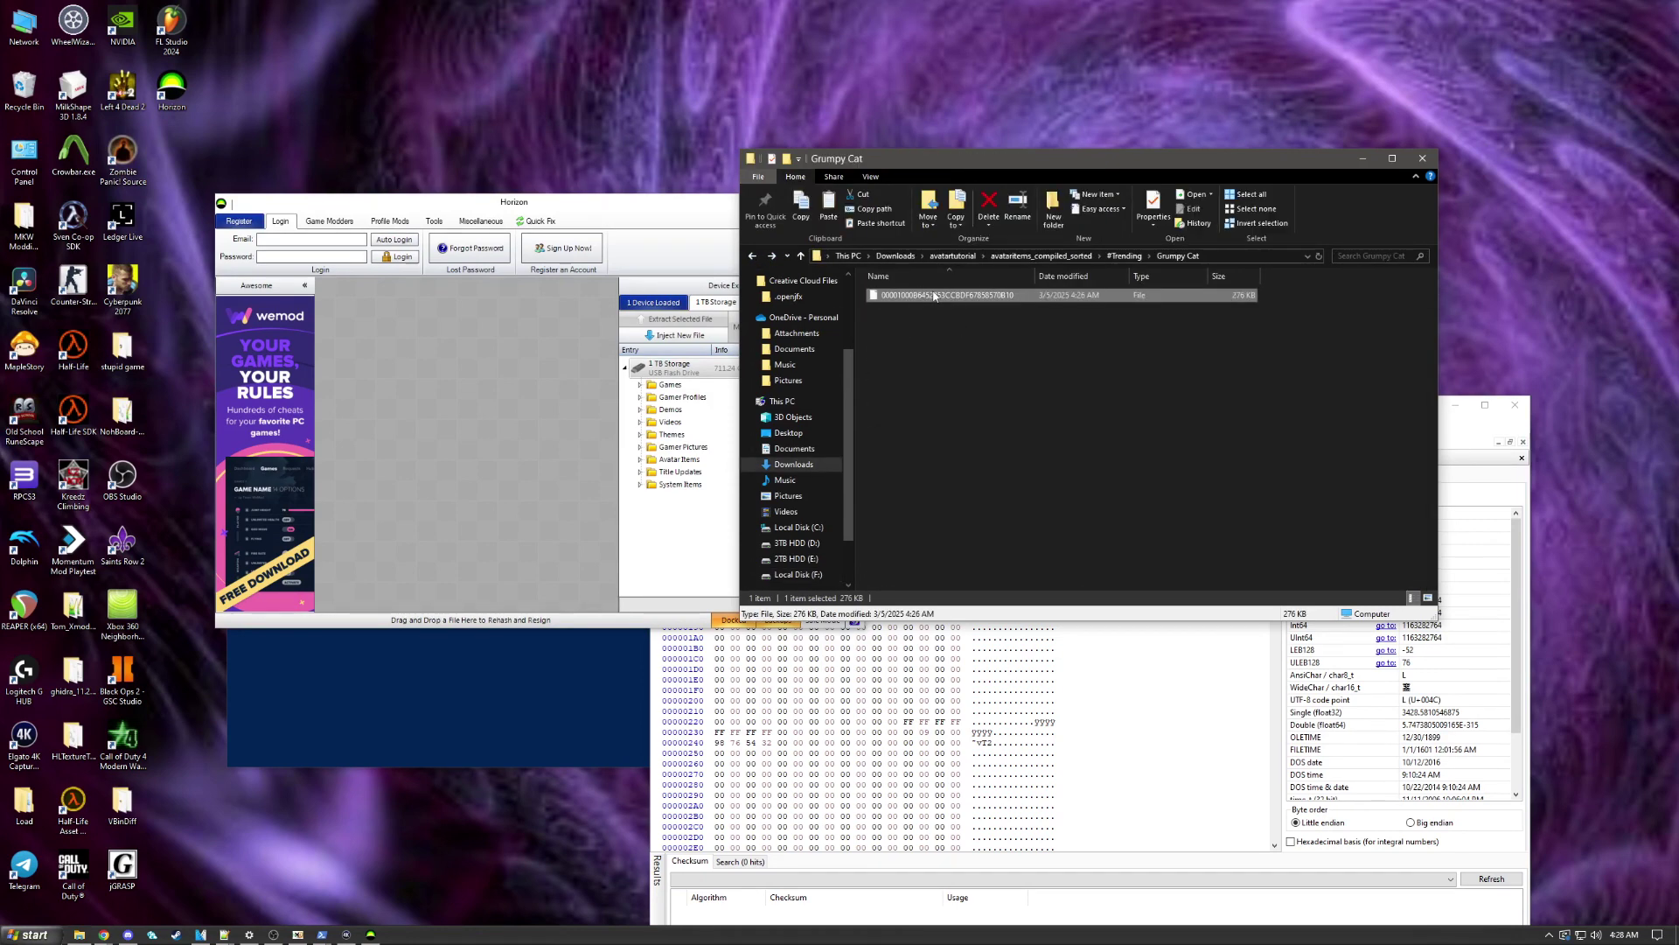
click(774, 256)
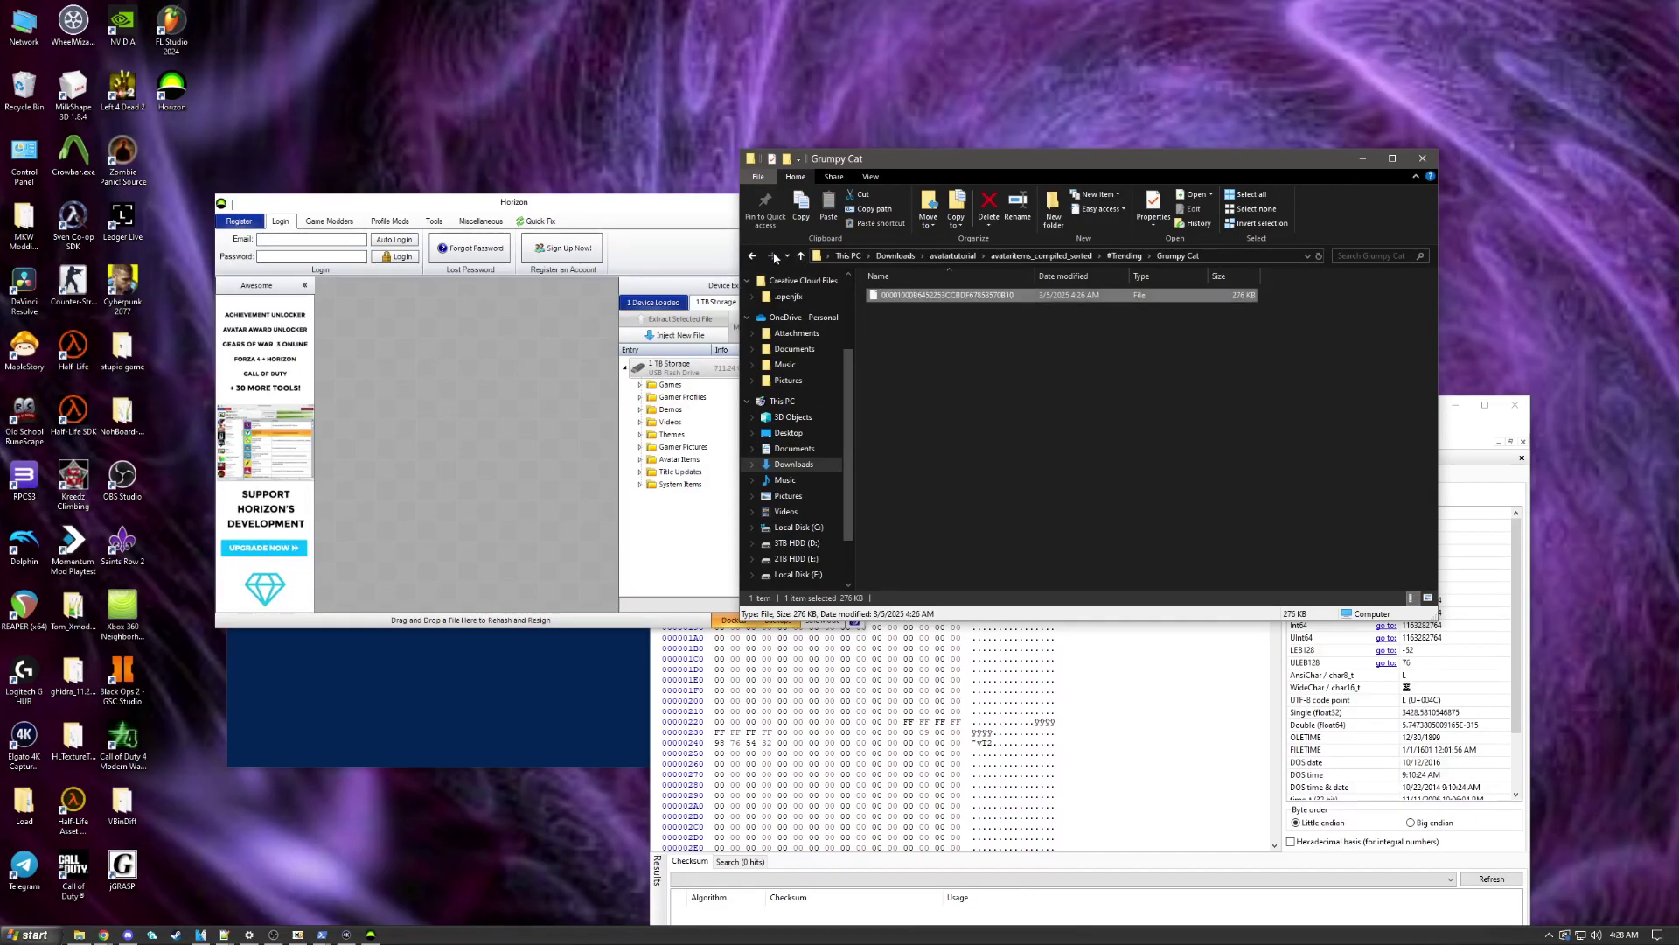
click(775, 257)
click(774, 256)
click(1375, 256)
text(00001000B6452253CCBDF67858570B10)
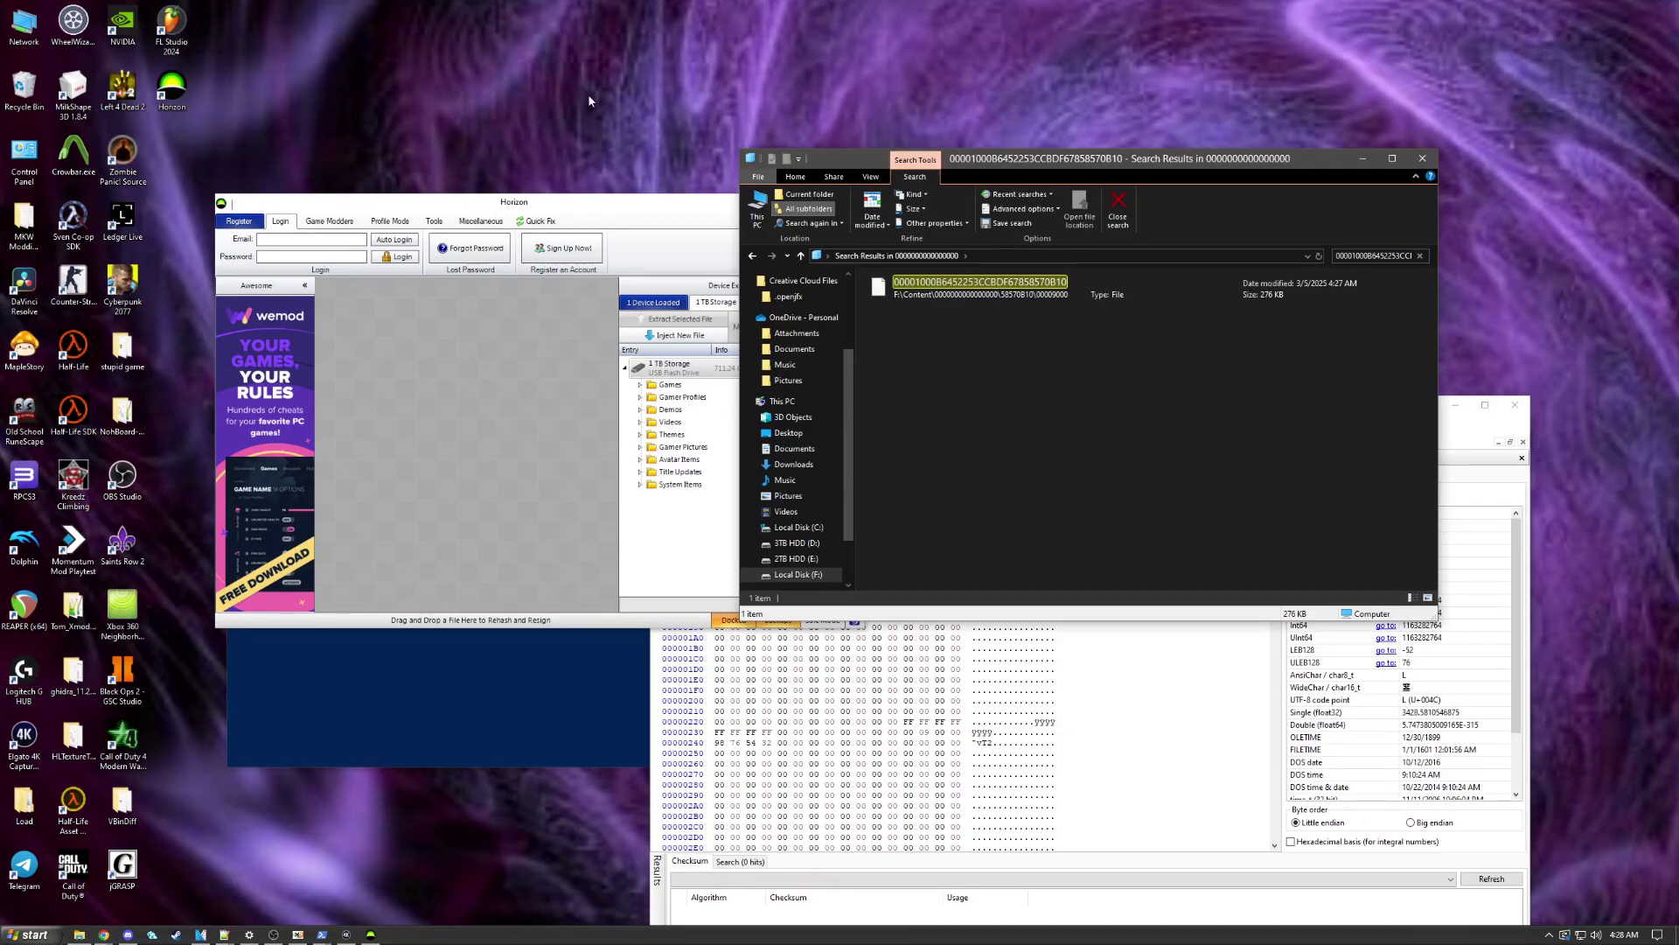
Step: Open Downloads > avatartutorial > avataritems_raw down to the 22 Jump Street Spring Break outfit folder
scroll(798, 444, up, 3)
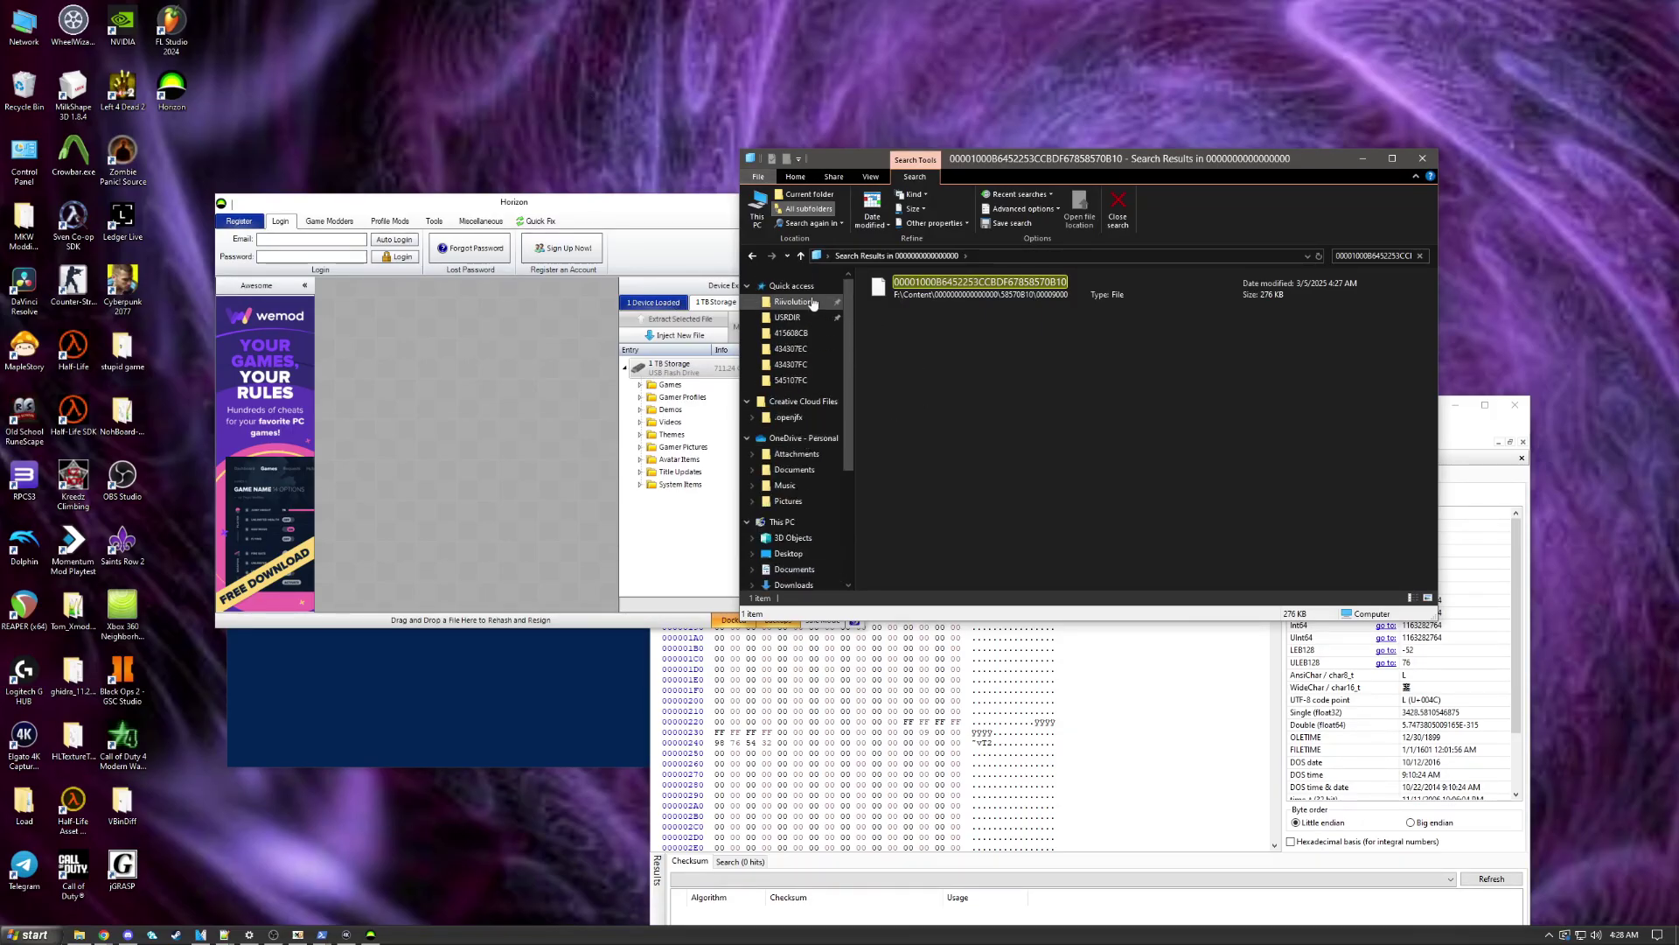
scroll(792, 446, down, 2)
click(793, 511)
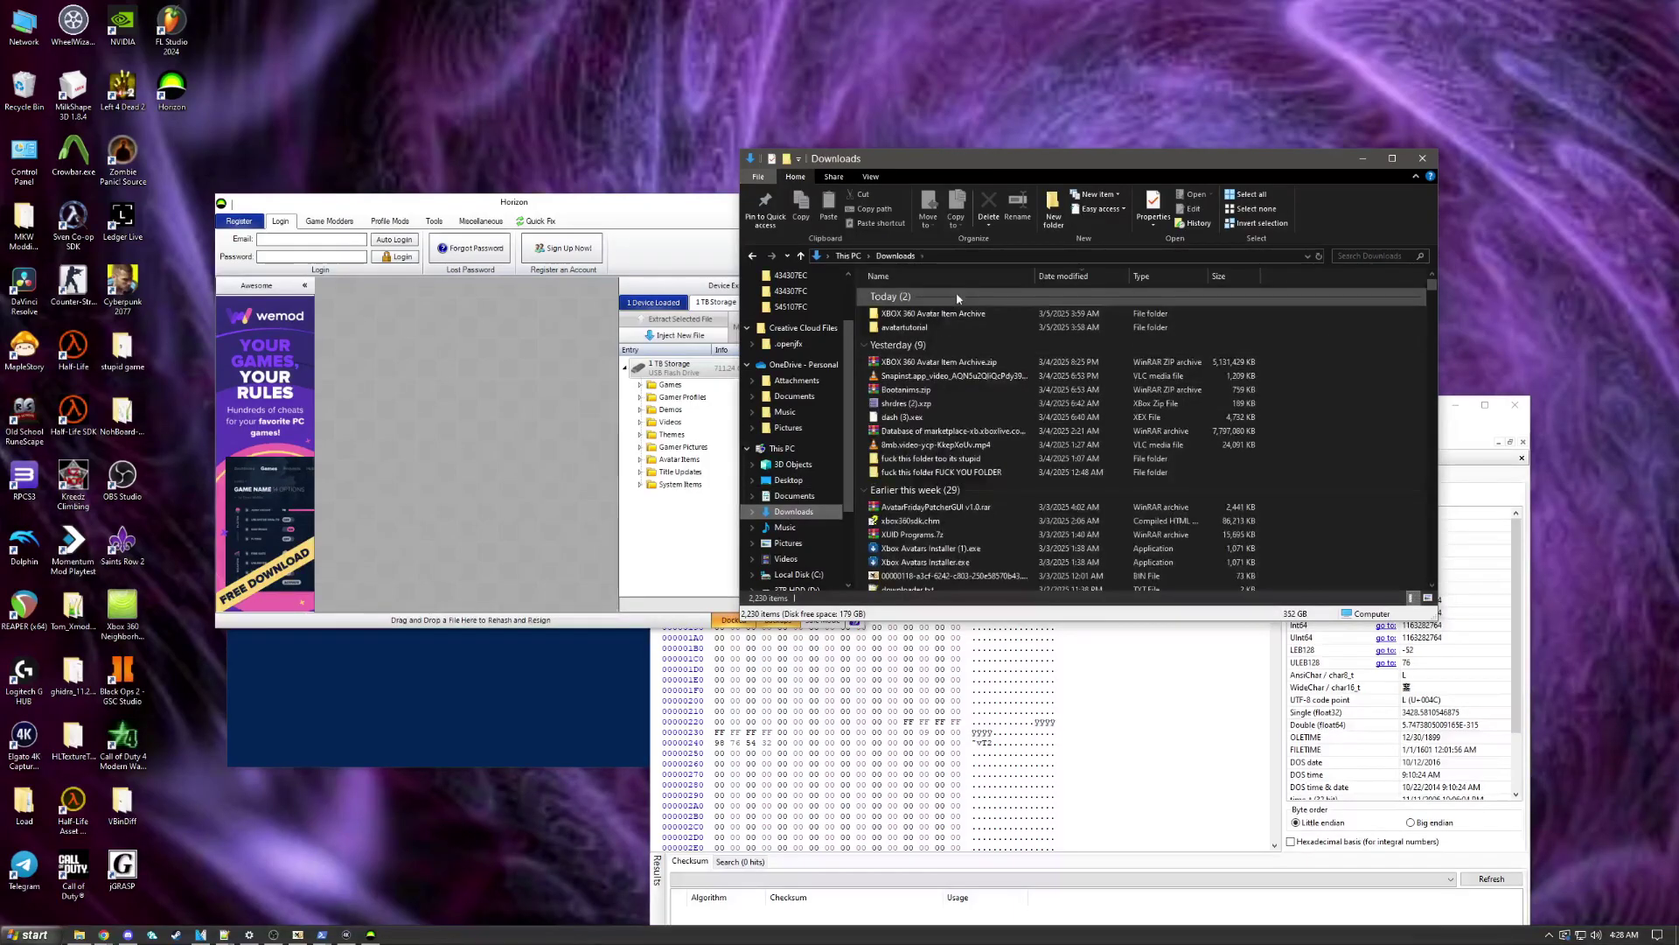
double_click(904, 327)
double_click(927, 322)
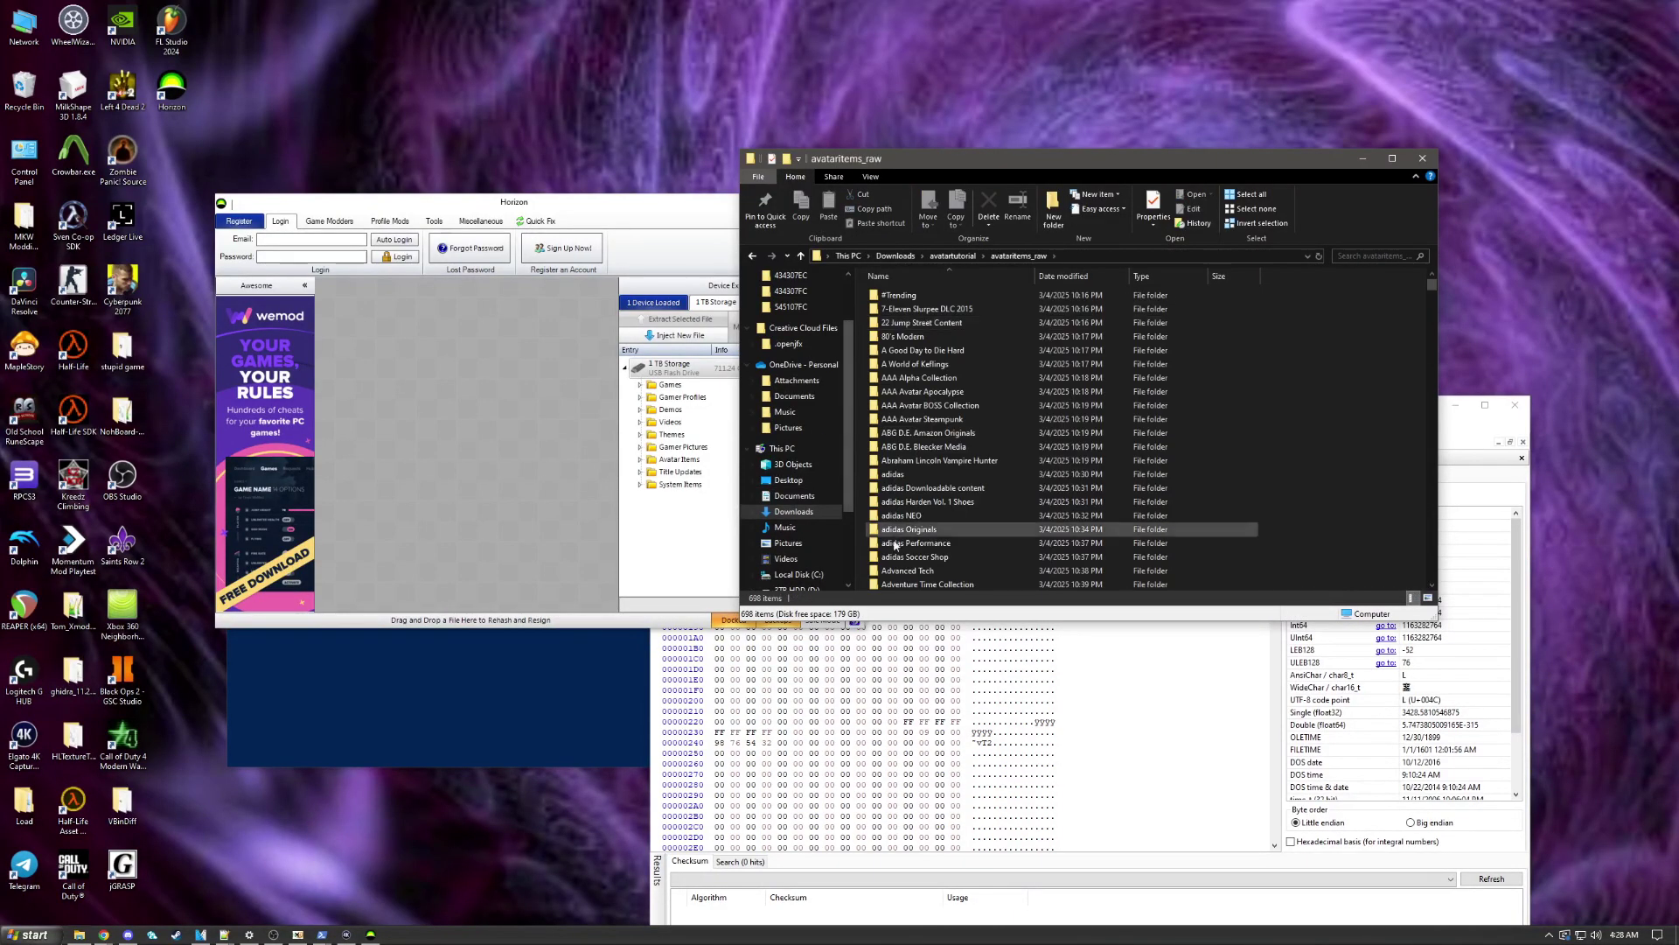
double_click(942, 320)
double_click(936, 298)
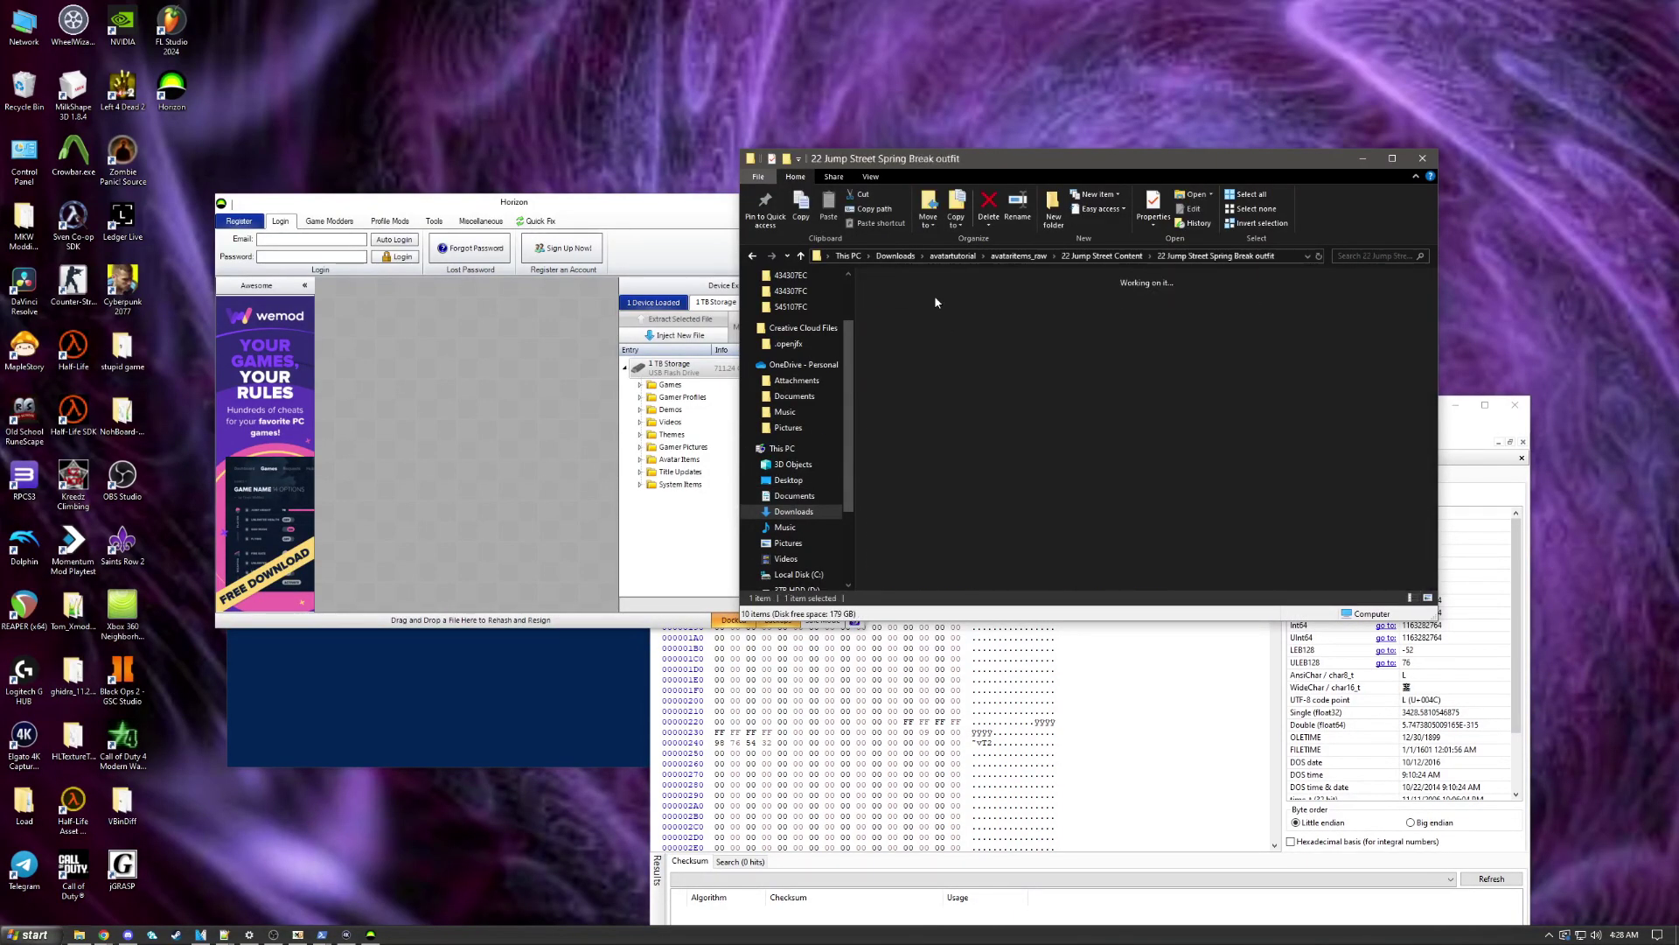
drag(1045, 302, 905, 390)
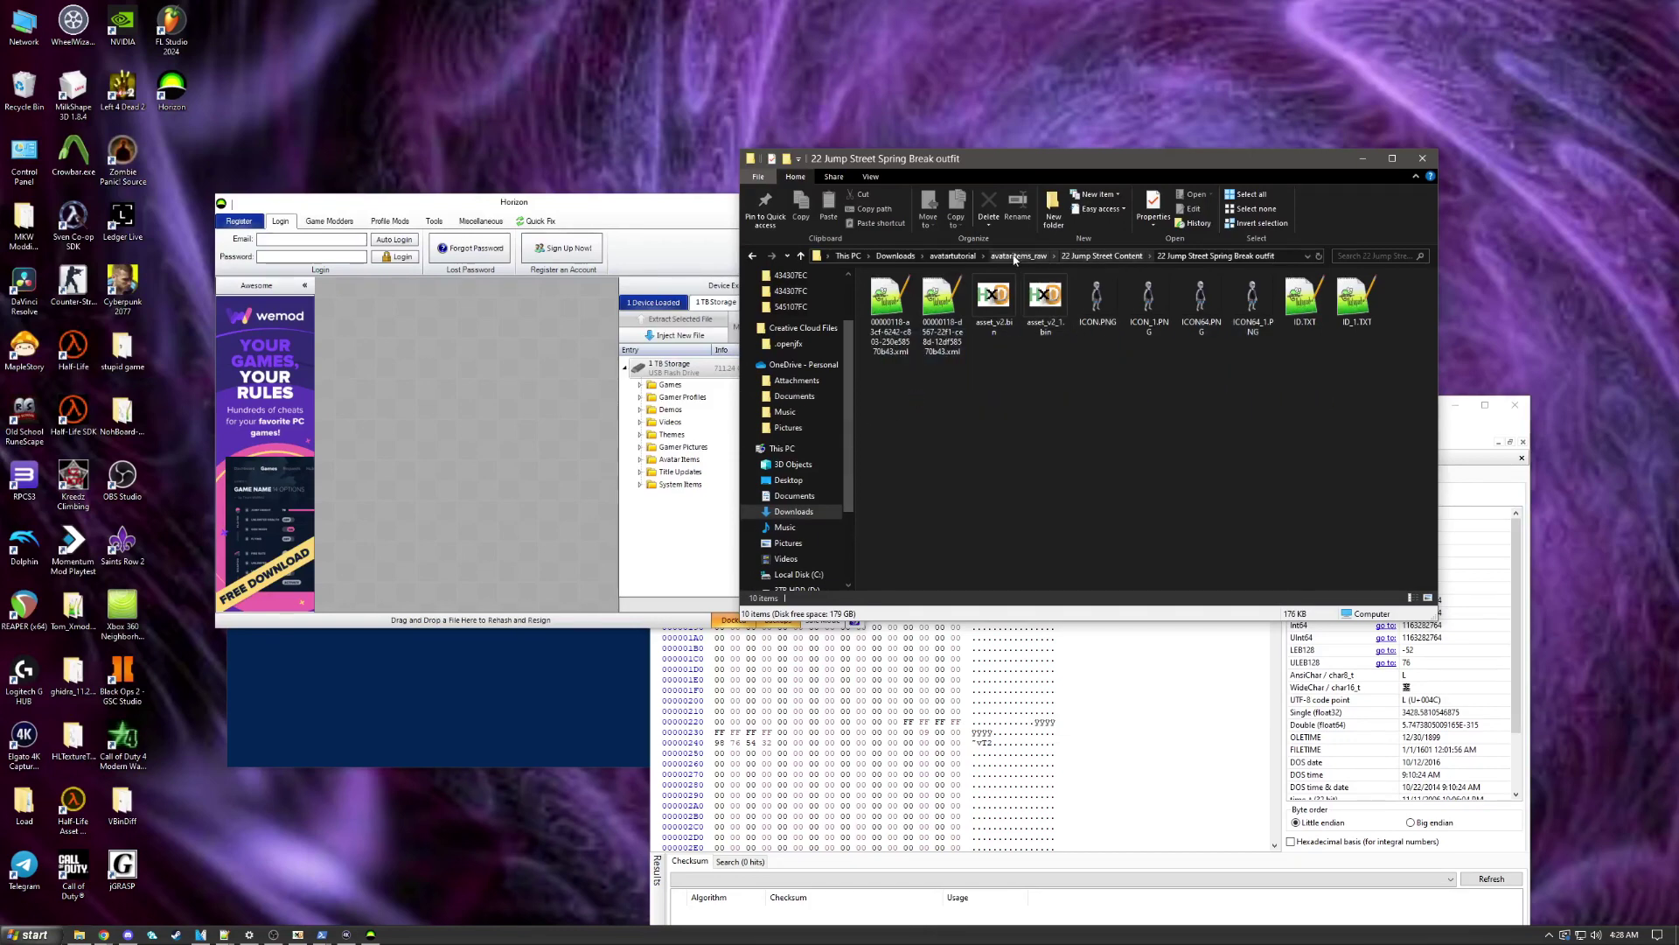
Step: Open avataritems_compiled_sorted down to the 7-Eleven SPK Slurpee Avatar Prop folder
click(953, 256)
double_click(947, 310)
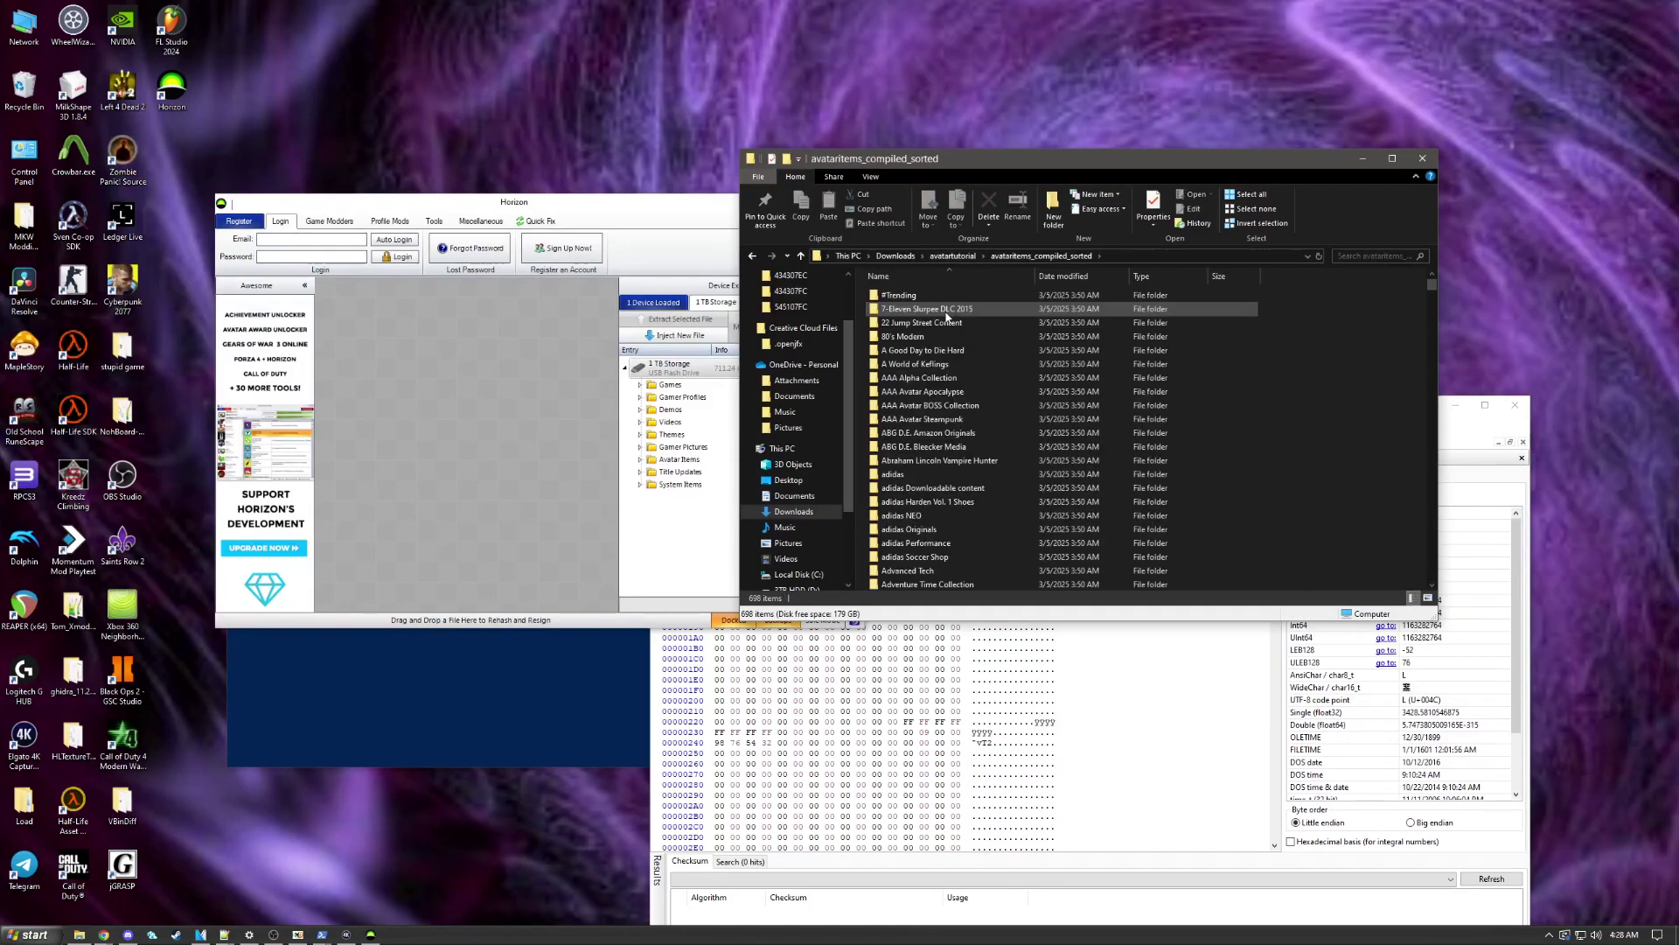
double_click(947, 311)
double_click(948, 299)
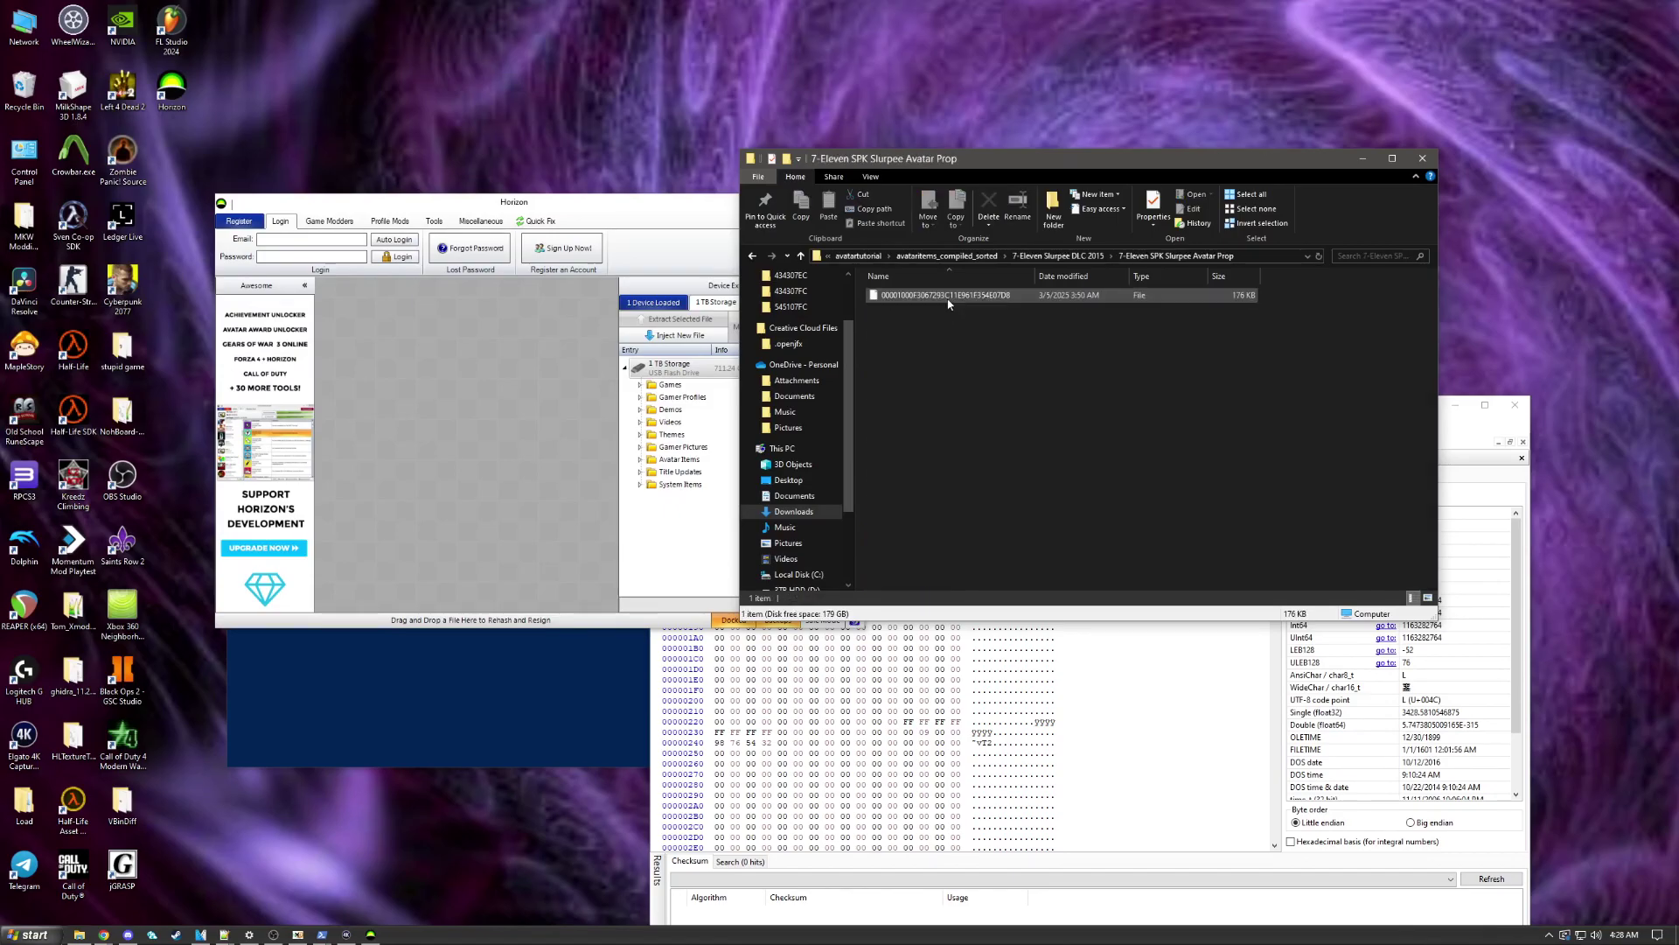
Step: Open avataritems_compiled and scroll through its item list
click(858, 255)
double_click(896, 298)
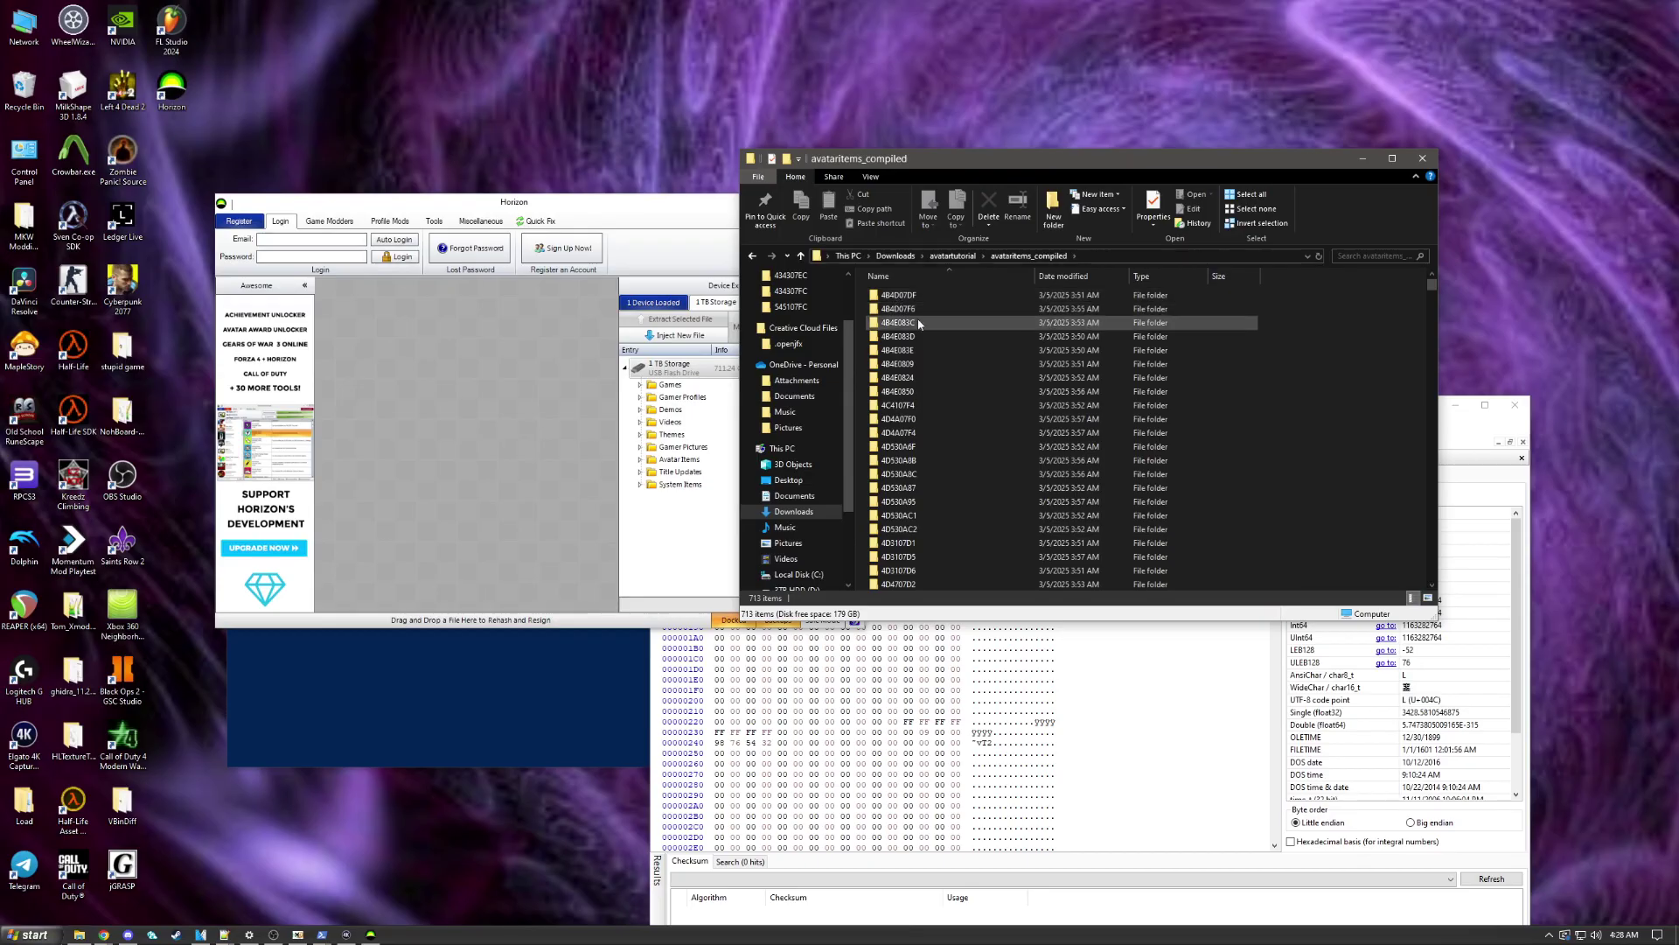
scroll(919, 368, down, 10)
scroll(923, 395, down, 20)
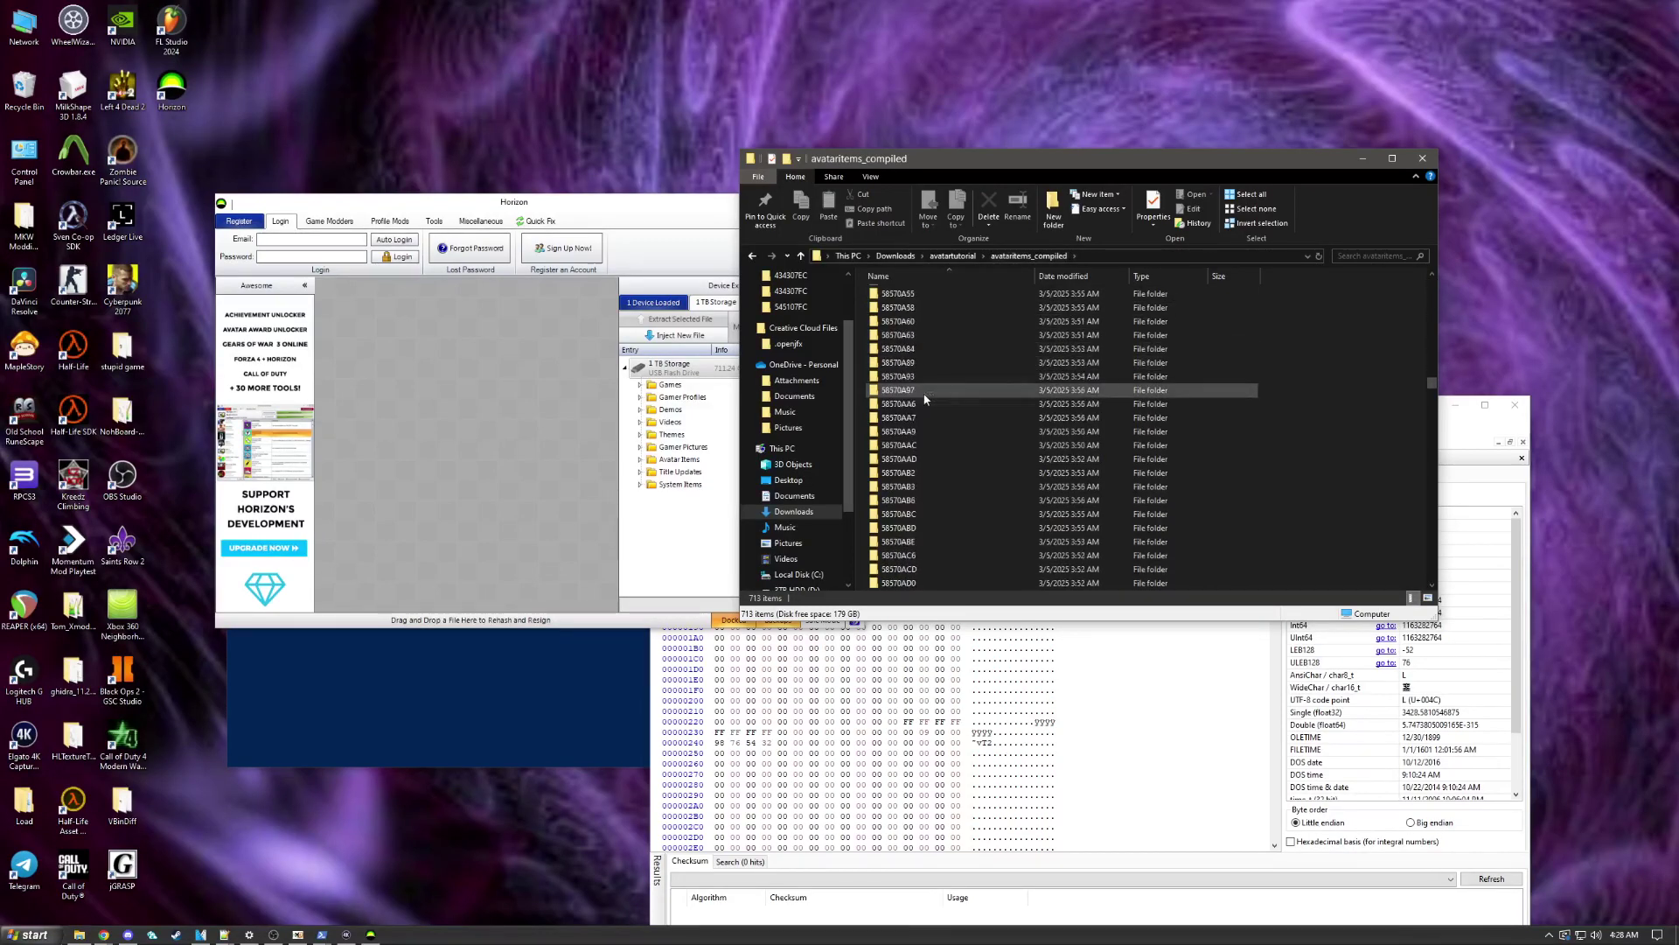
scroll(921, 391, down, 20)
Step: Return to avatartutorial and select MassXUIDChanger.py, then ReadMe.txt
click(945, 257)
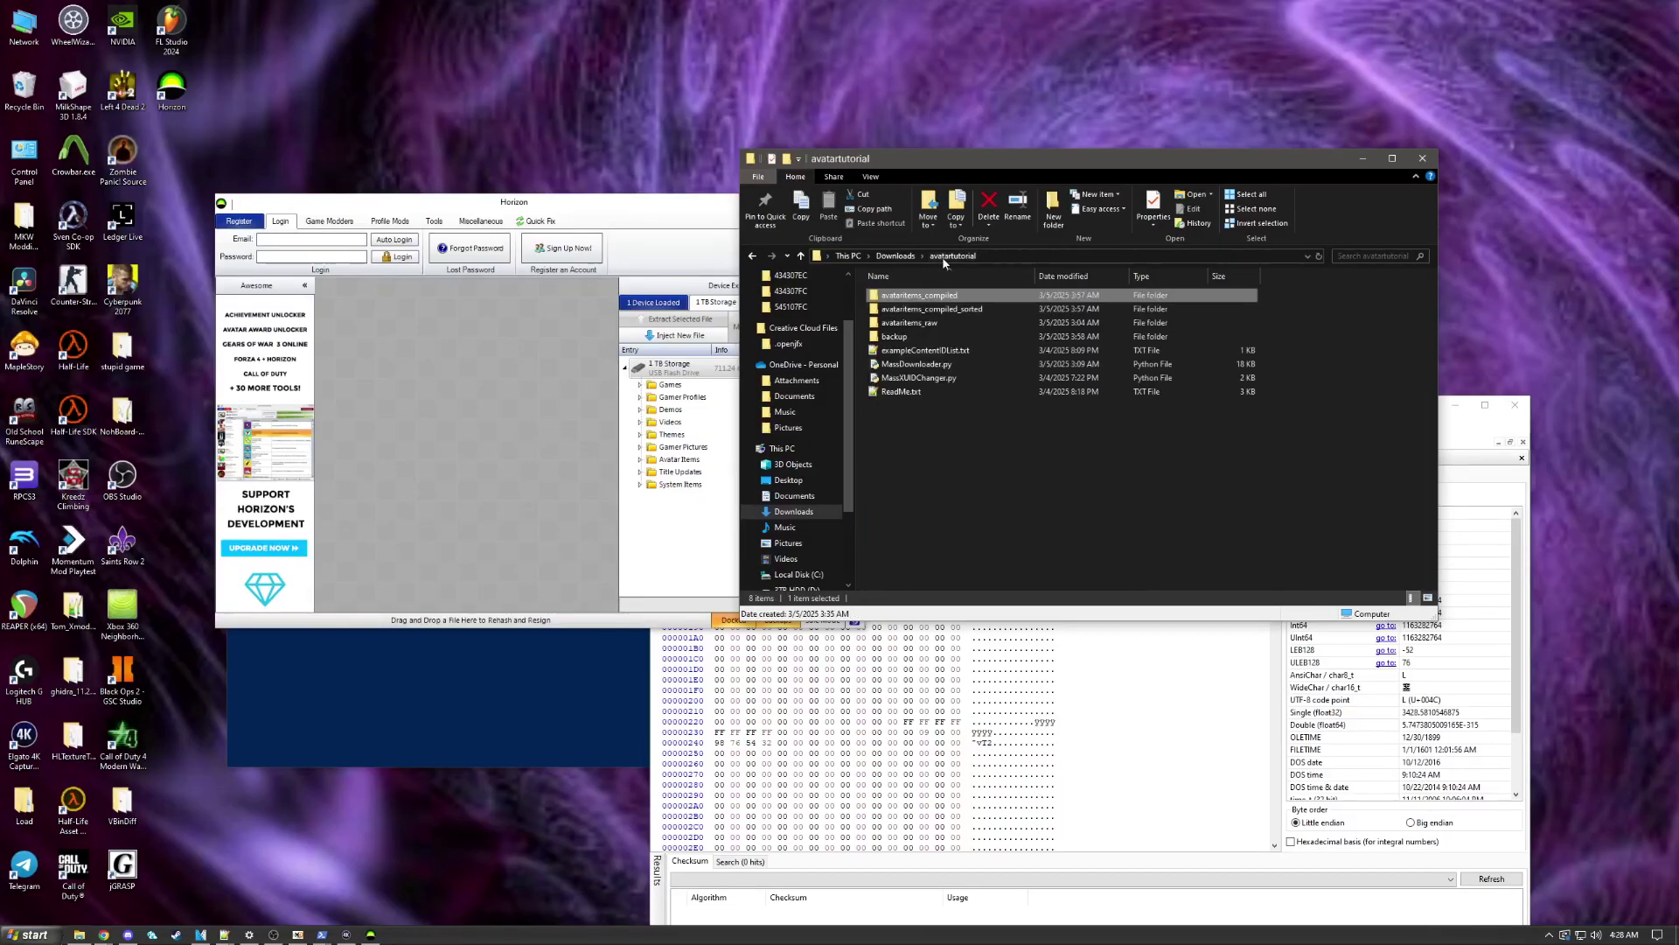
click(918, 378)
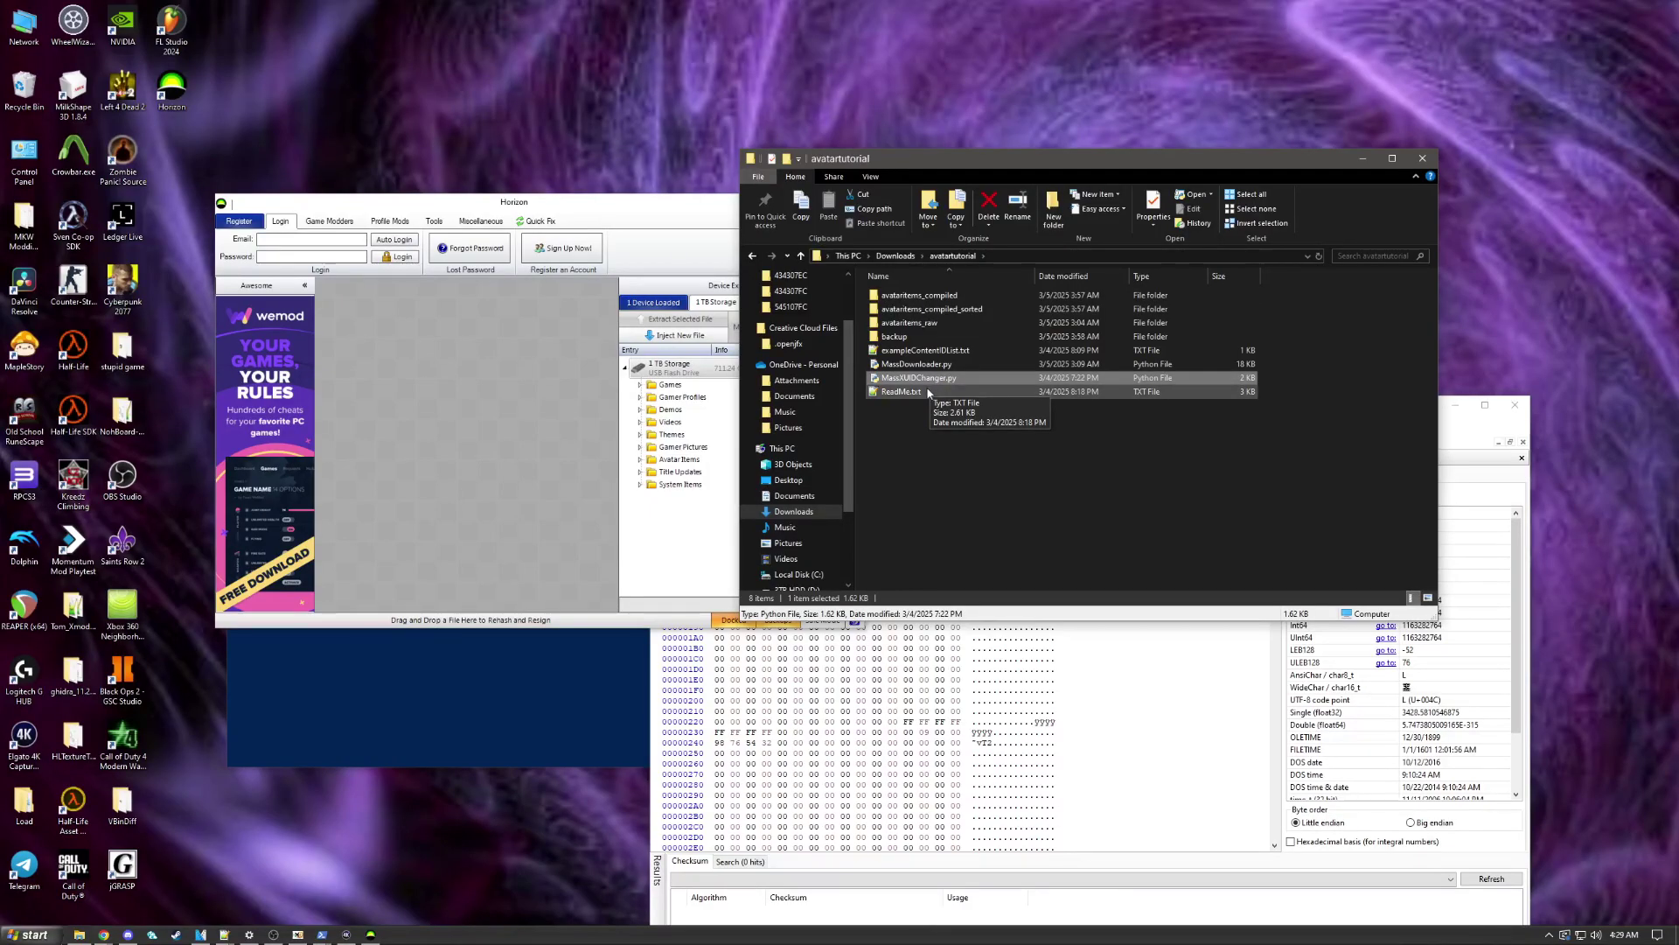
click(910, 392)
Step: Open ReadMe.txt in Notepad++, shift its window left and lower, and bring the avatartutorial window forward
click(583, 376)
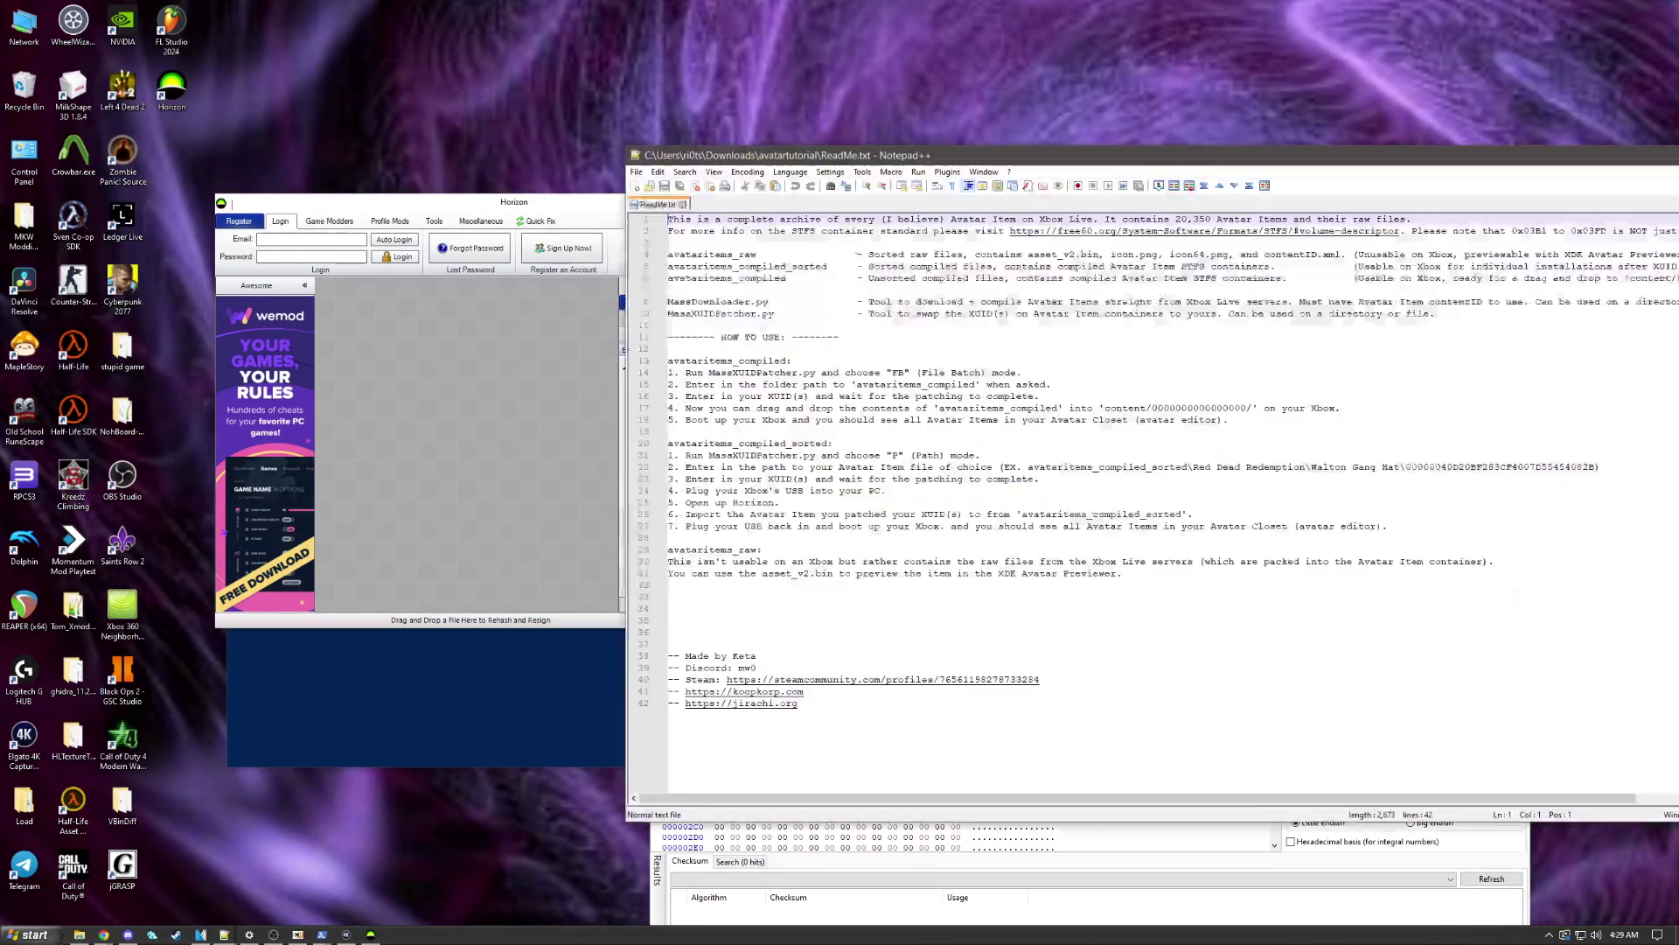
drag(737, 155, 226, 121)
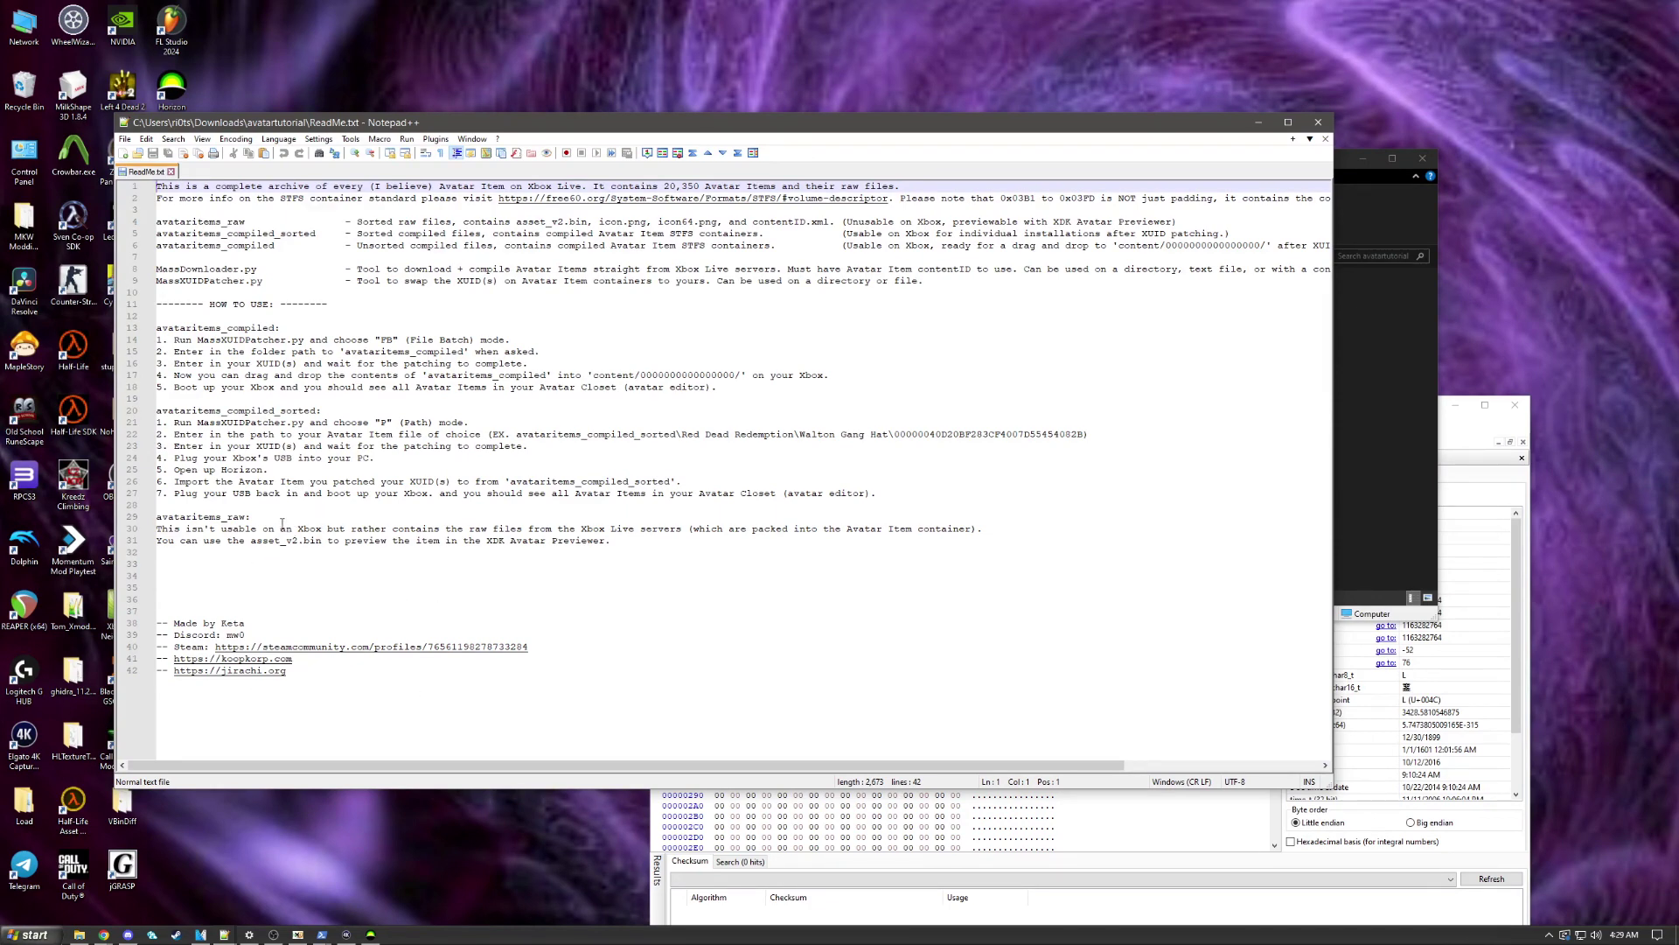
click(281, 528)
drag(779, 131, 672, 269)
click(929, 164)
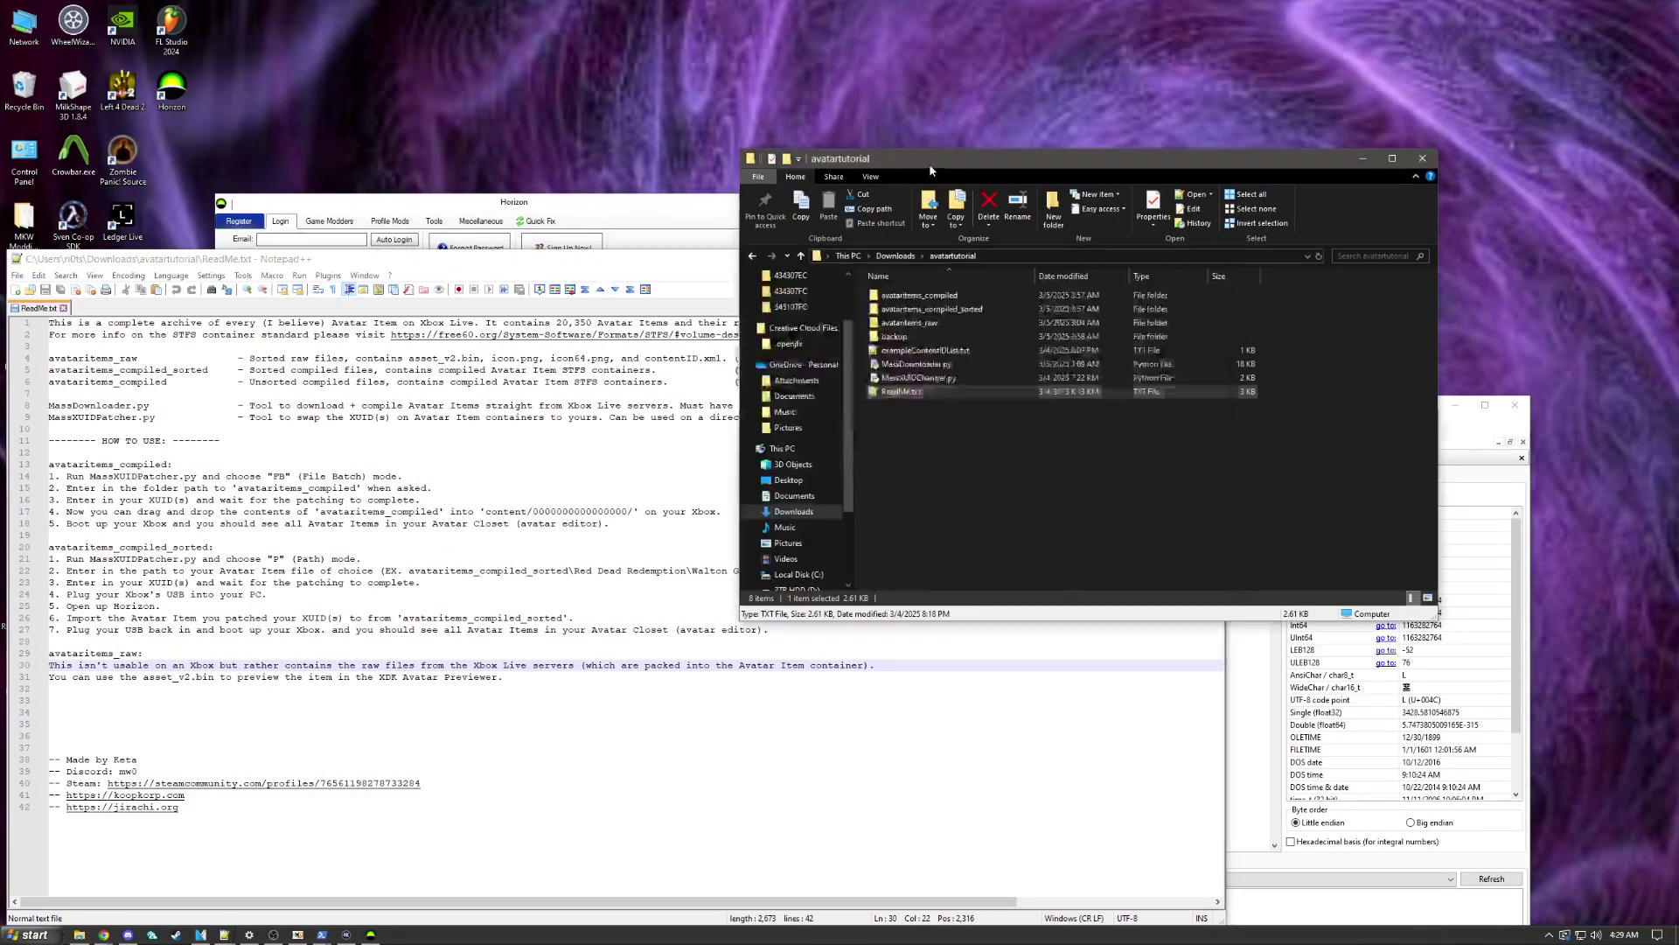